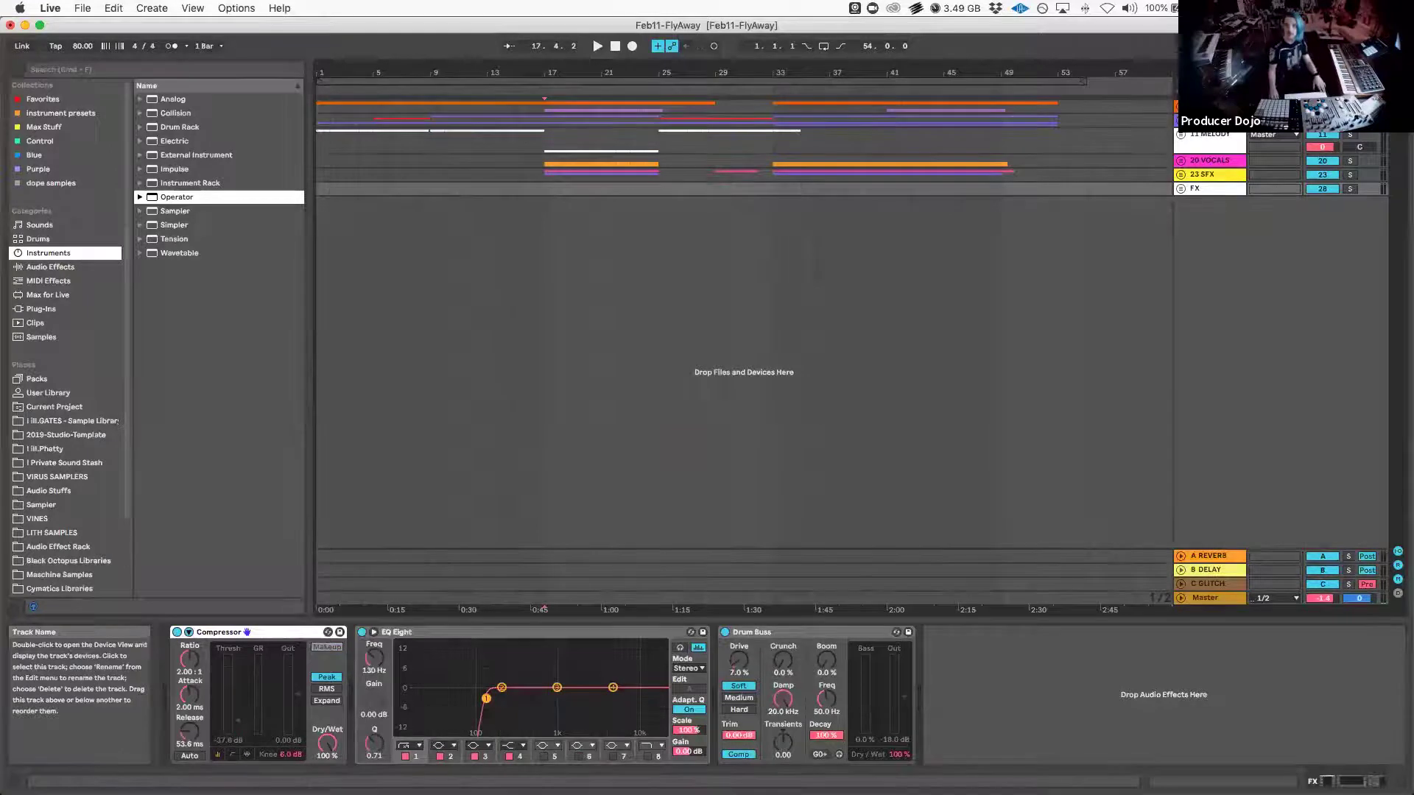
Unfold the drum group and the Main Beat track, and audition the soloed beat from bar 9
click(1181, 106)
scroll(1049, 304, down, 2)
scroll(1049, 305, down, 6)
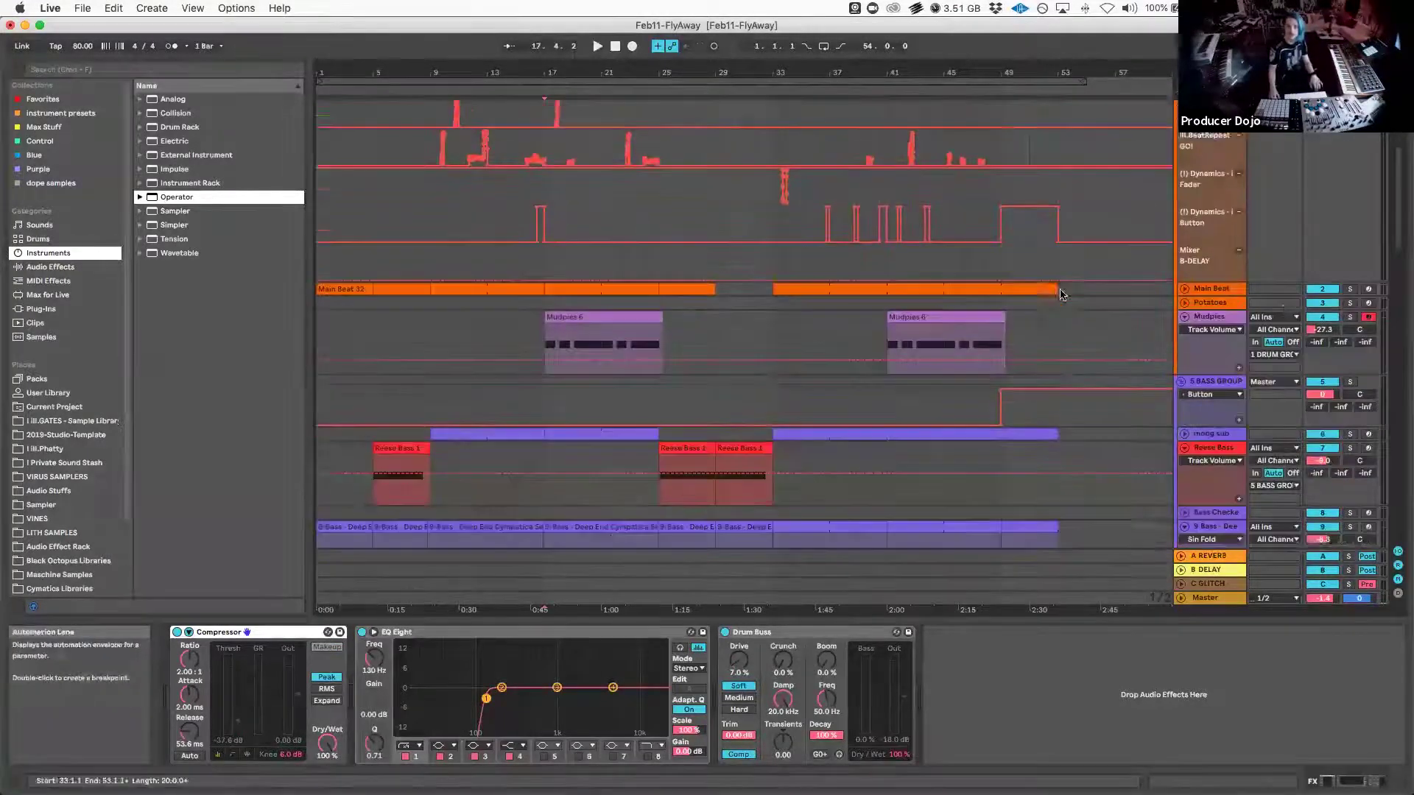
click(1181, 279)
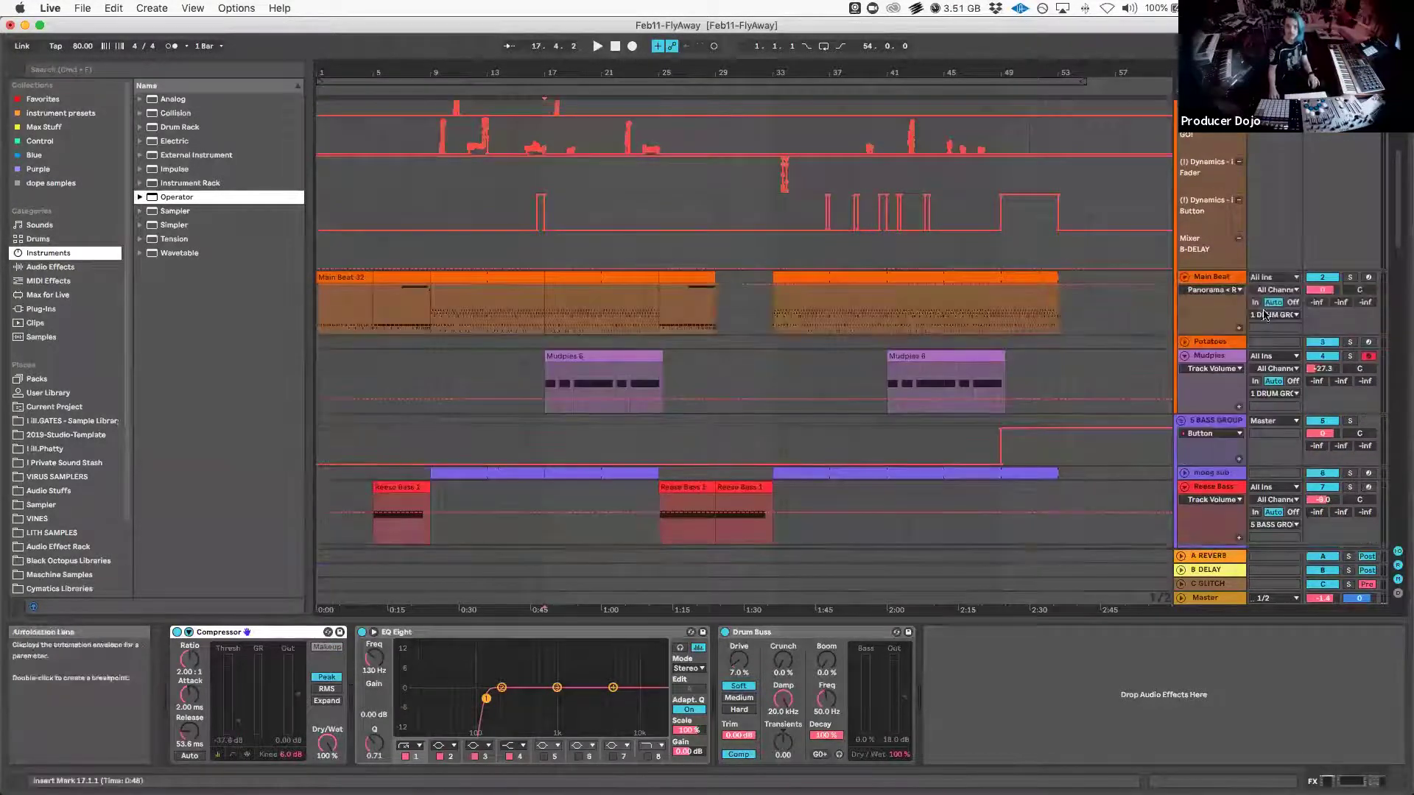
click(433, 320)
key(space)
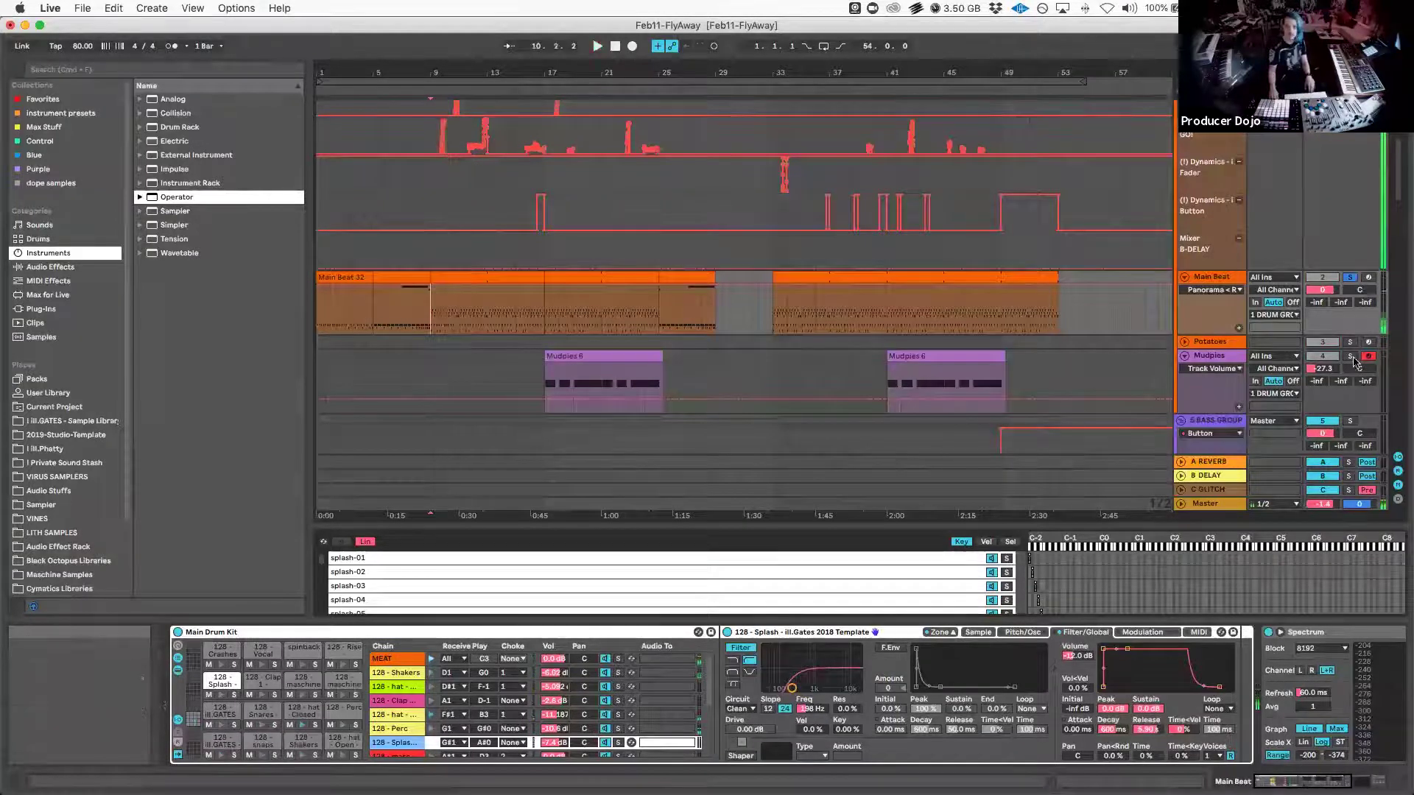
Solo the Mudpies track and audition its first clip from bar 17
click(573, 356)
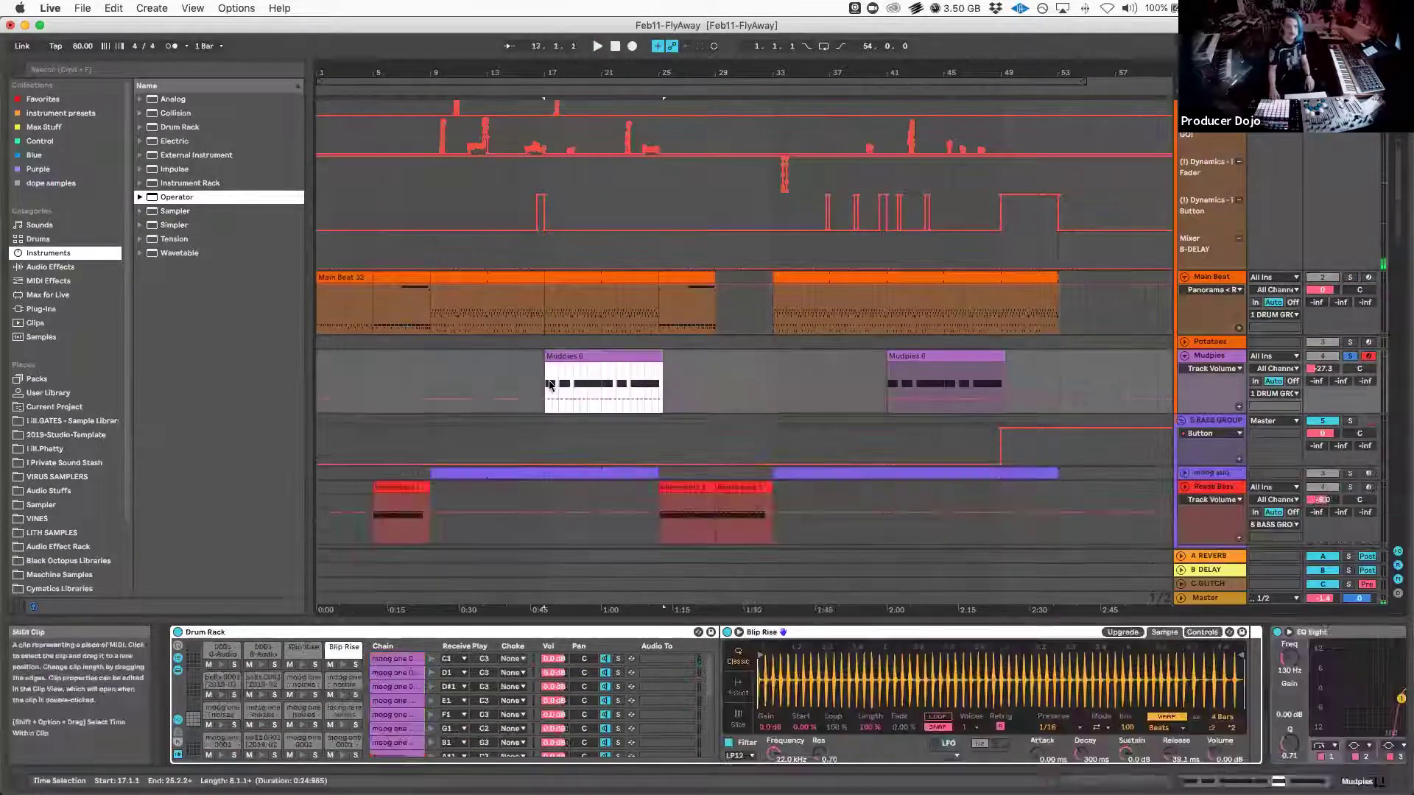
click(546, 400)
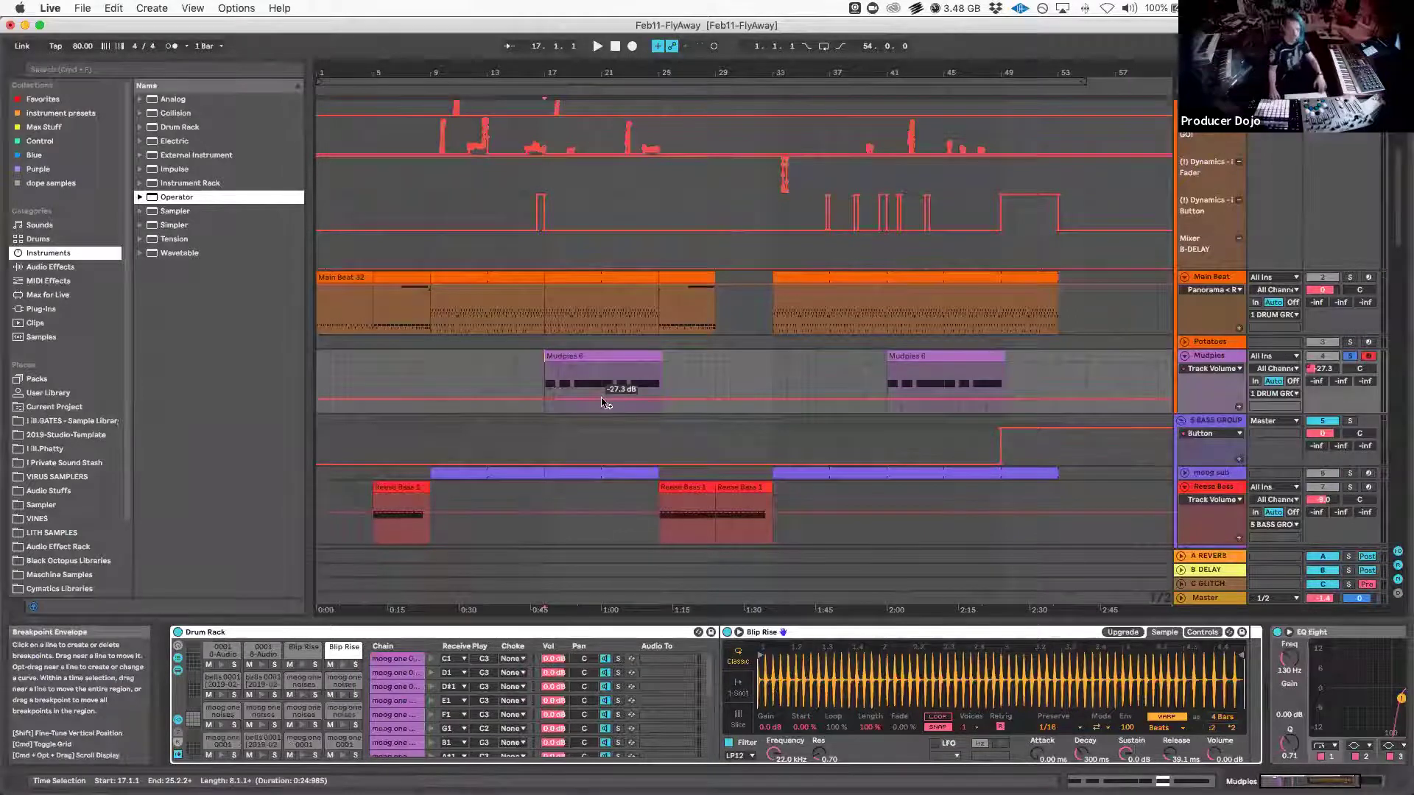
click(543, 377)
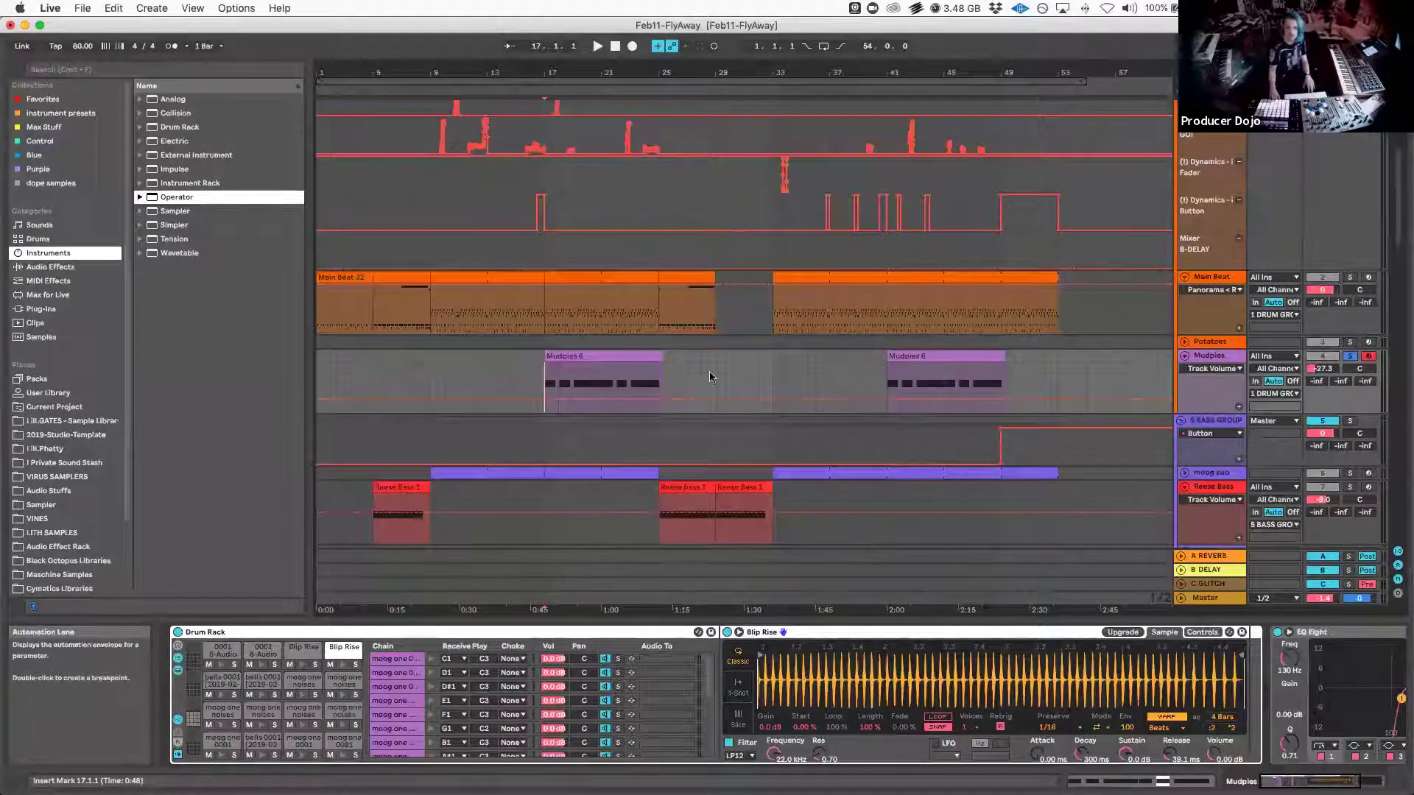
key(space)
scroll(916, 670, right, 4)
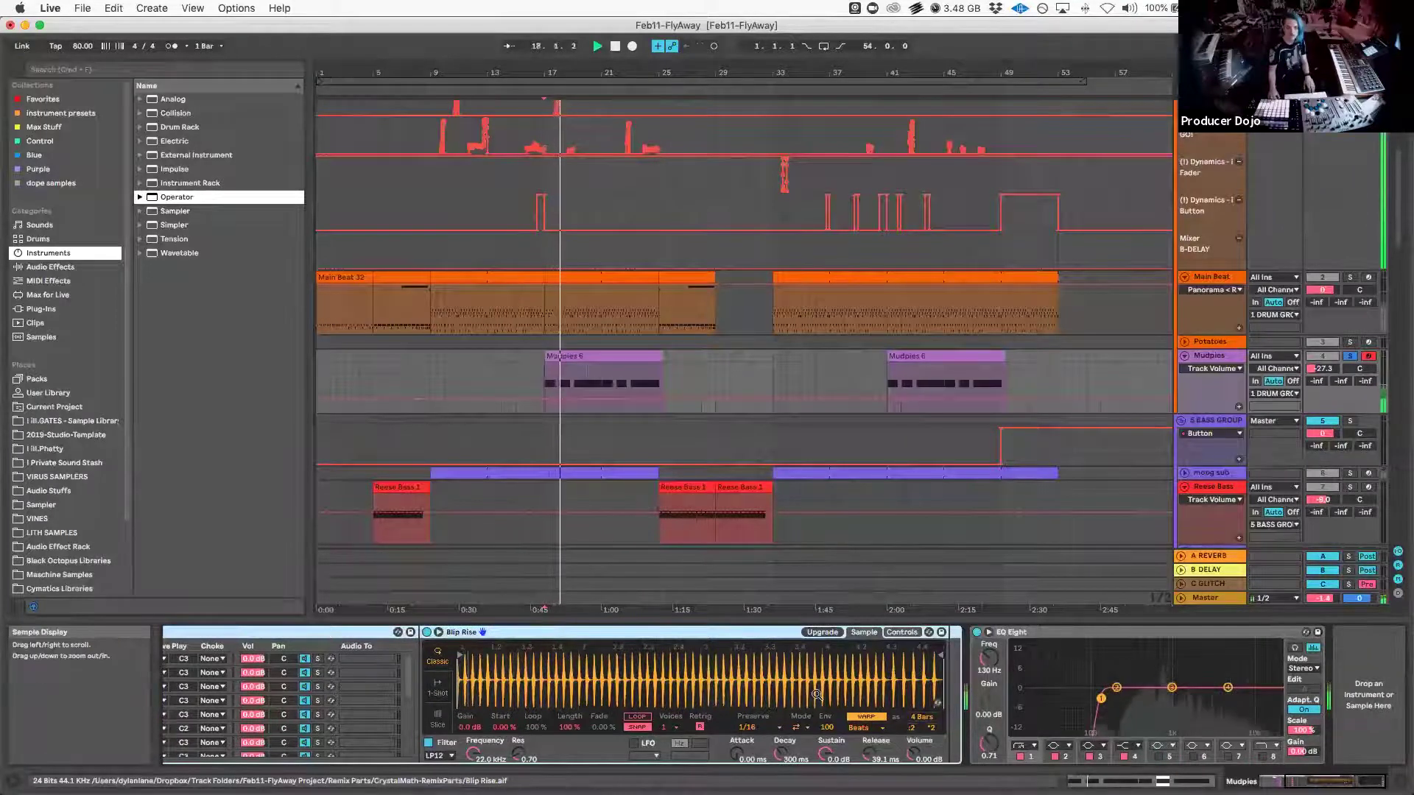
scroll(690, 442, up, 2)
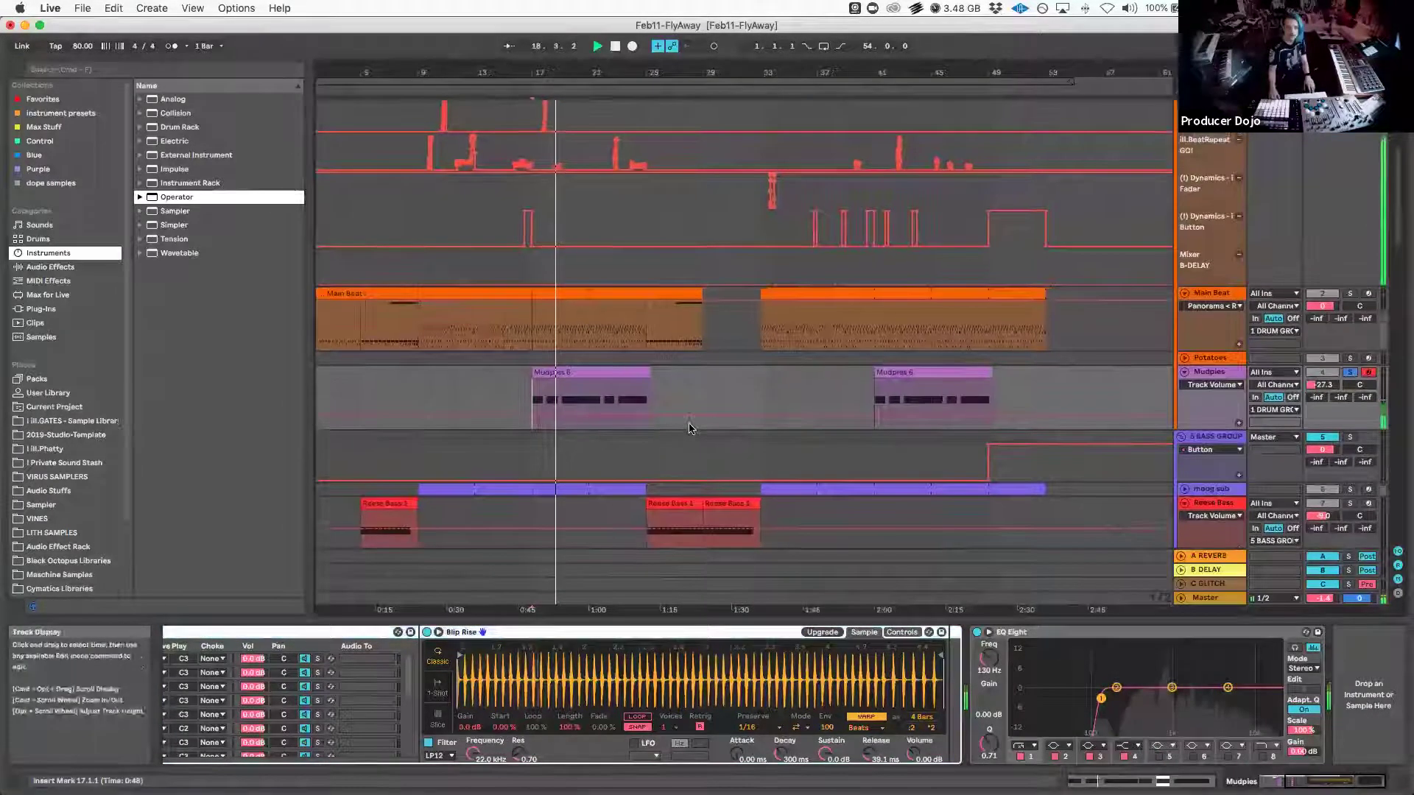
key(space)
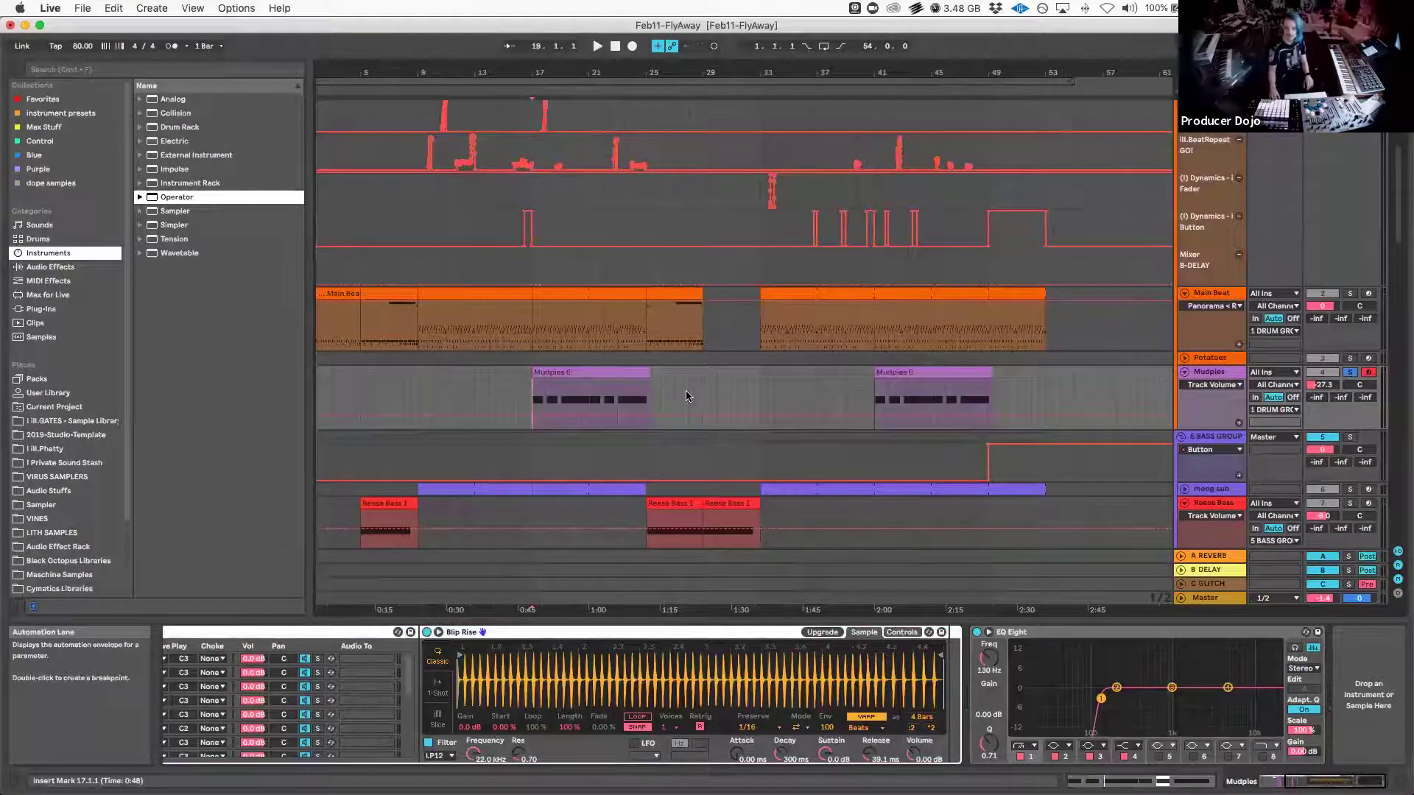
Unfold the moog sub track in the bass group, solo it and audition its clip from bar 9
scroll(686, 396, down, 1)
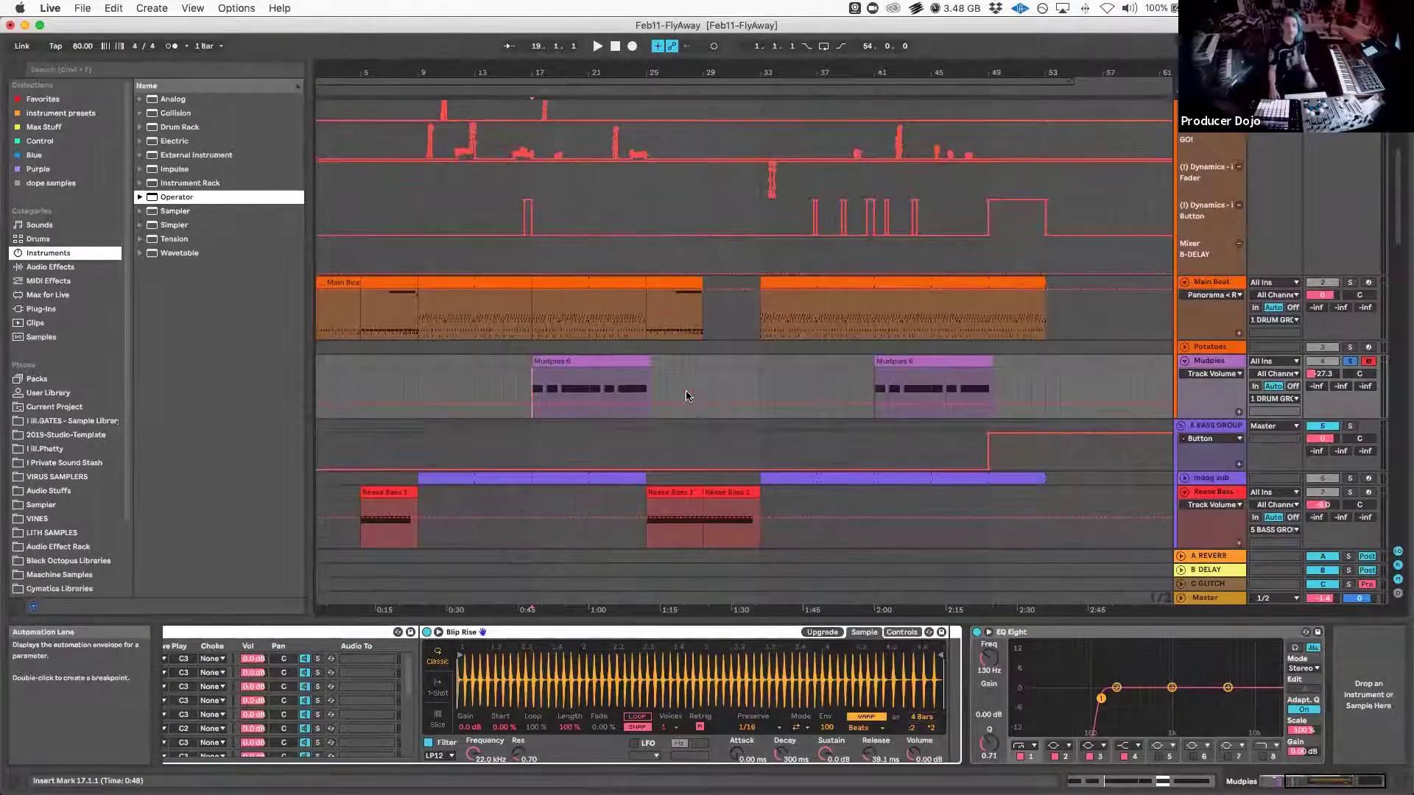
scroll(686, 396, down, 5)
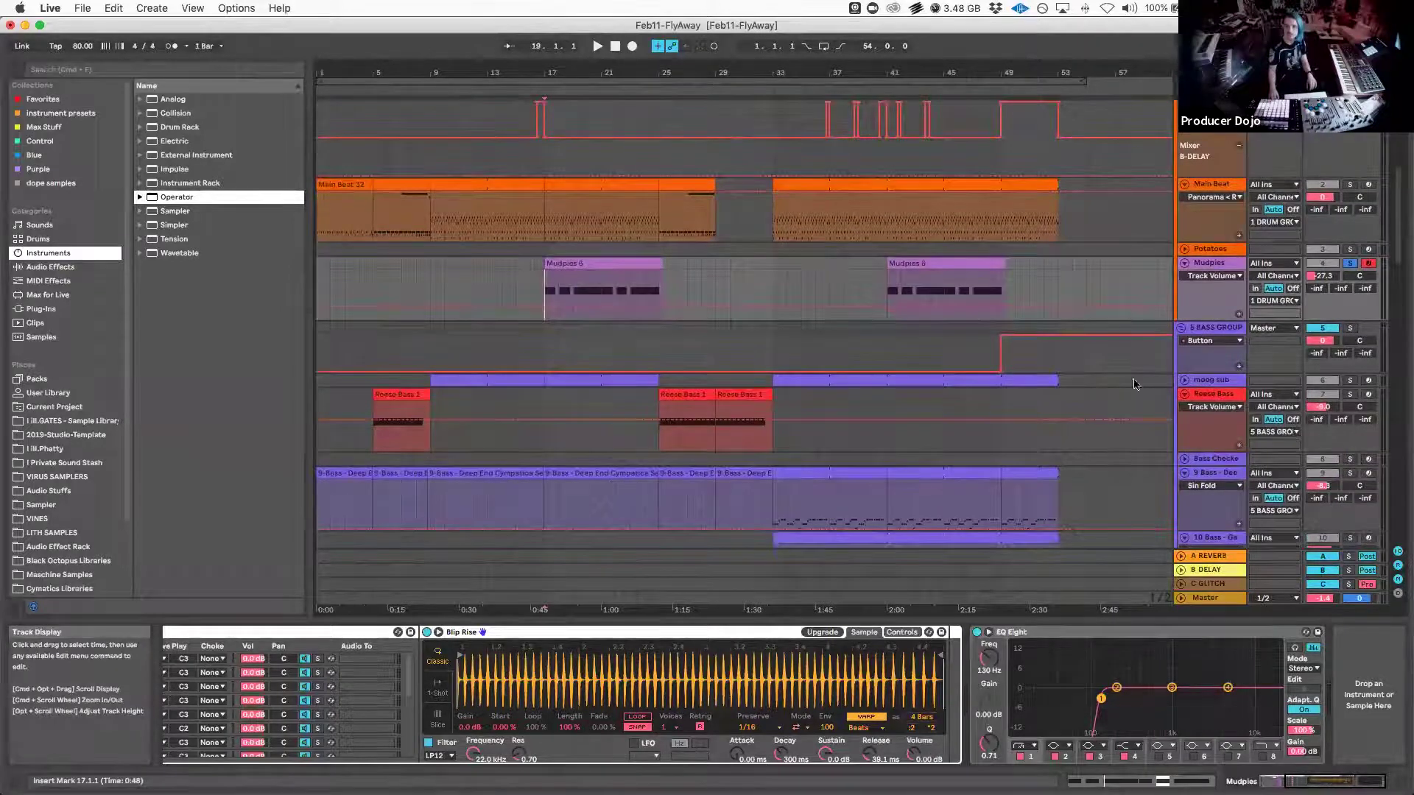
click(1183, 381)
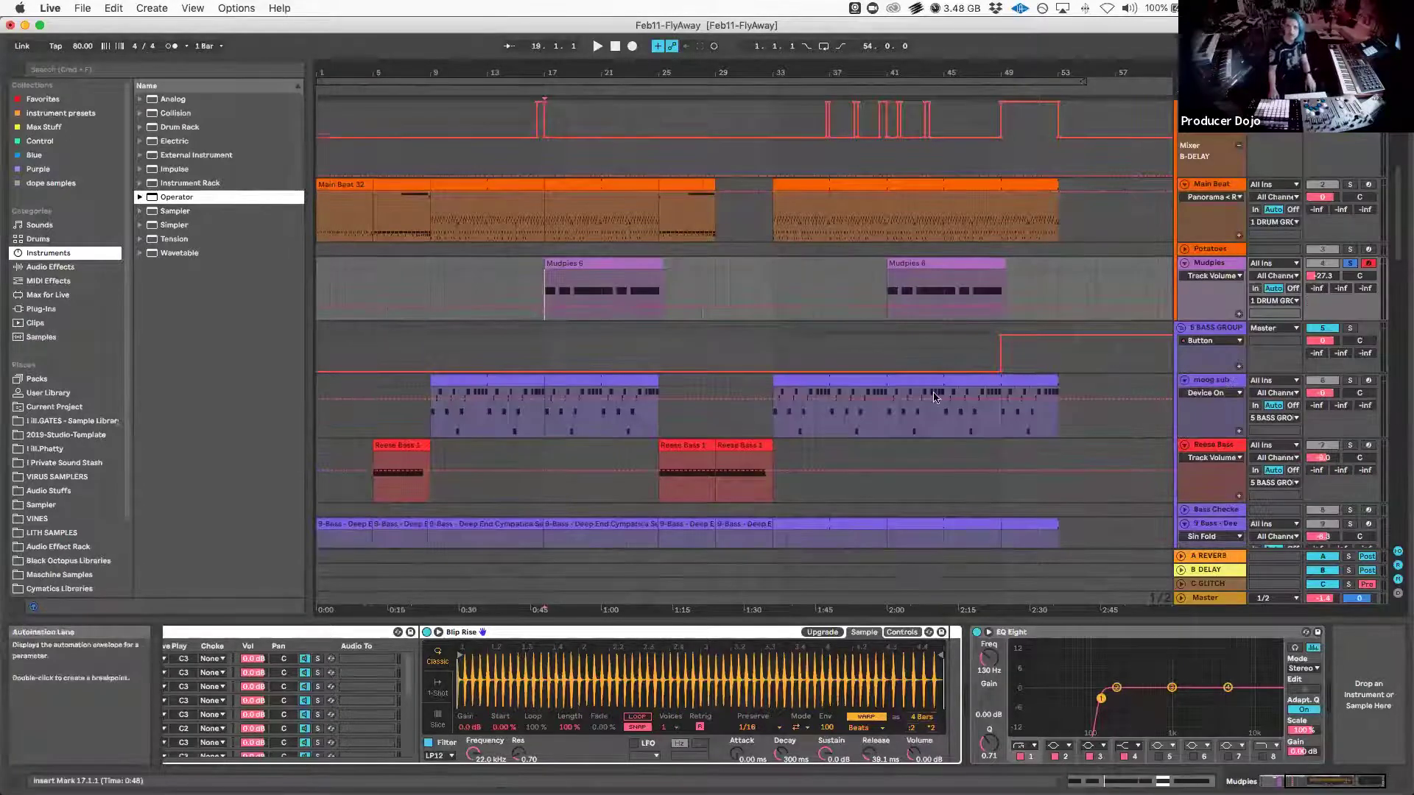
scroll(934, 398, down, 3)
click(457, 295)
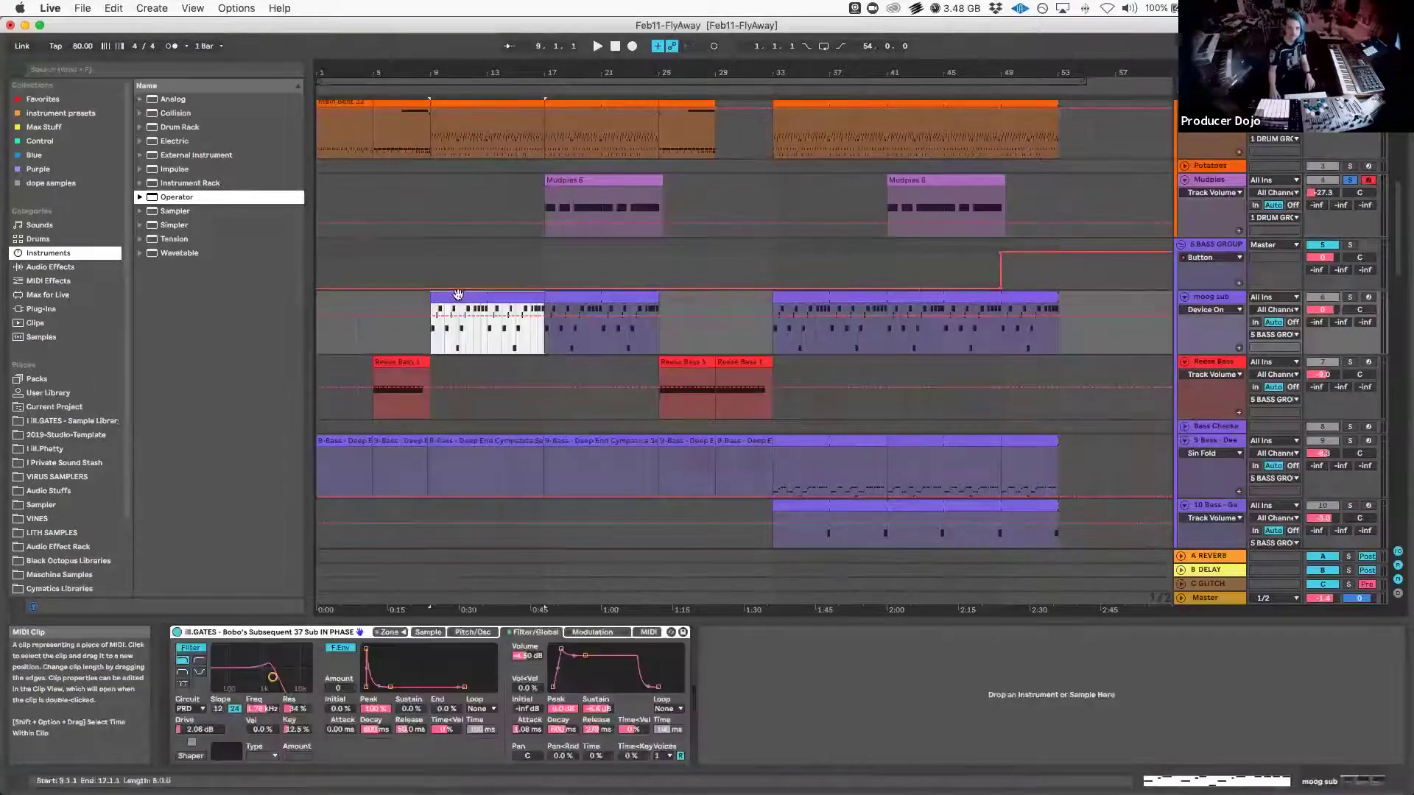
click(1352, 297)
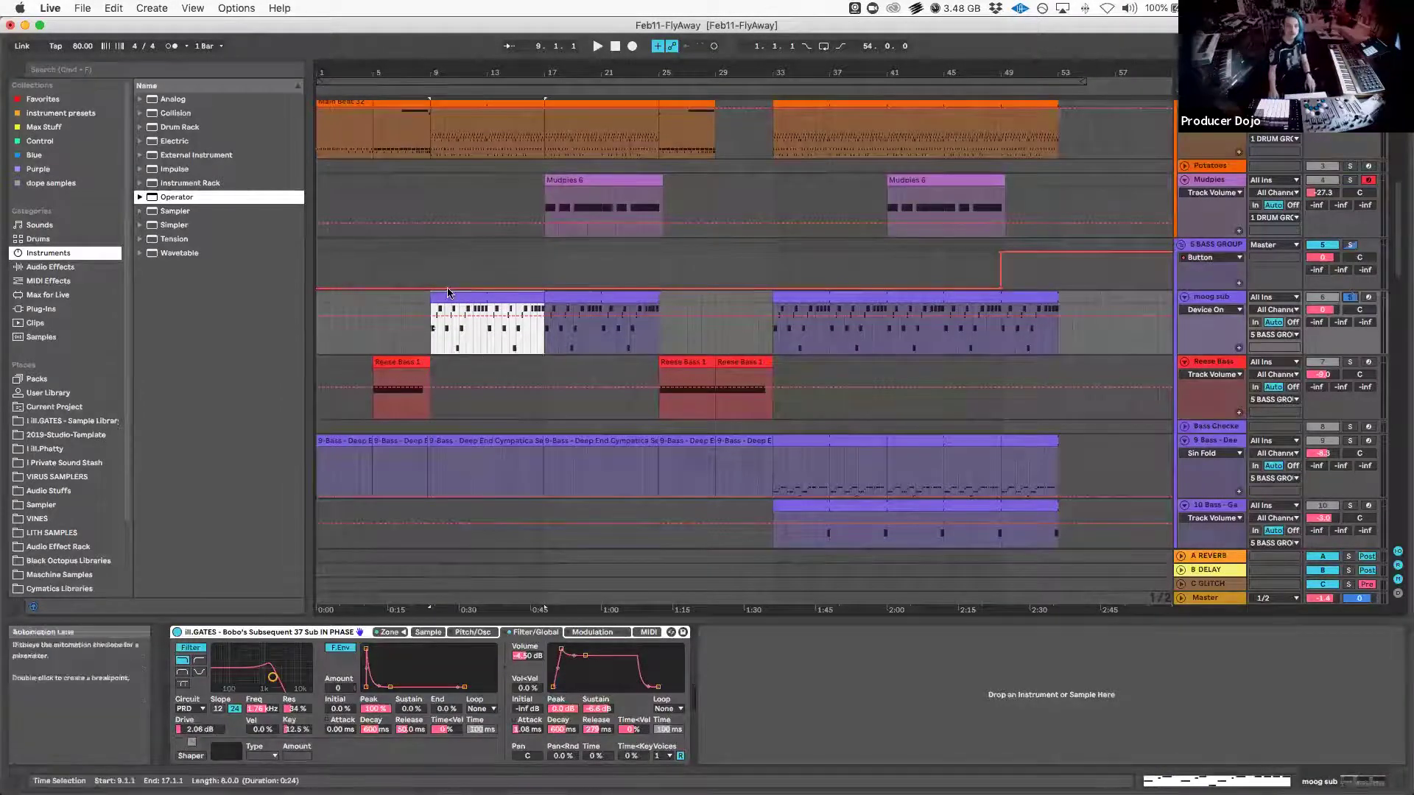
key(space)
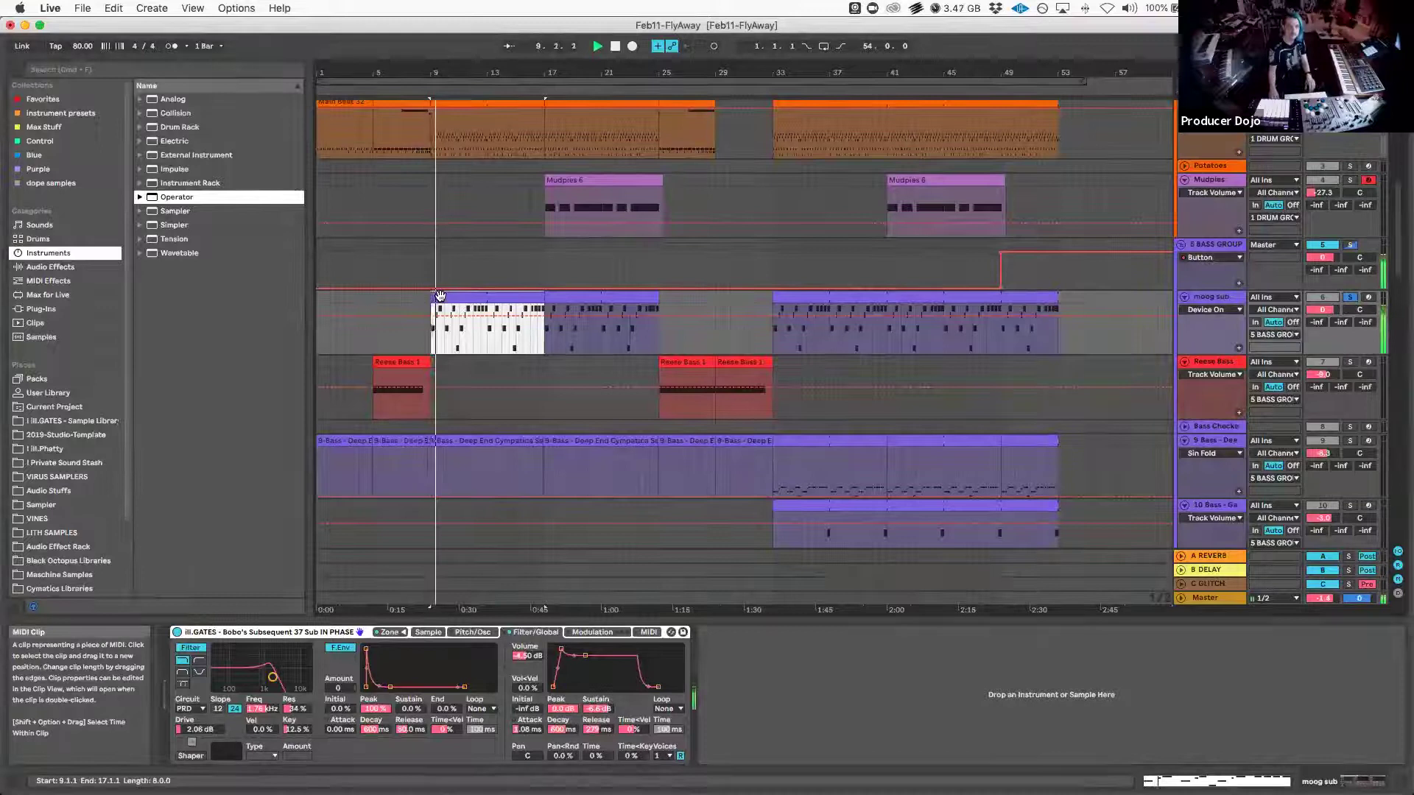
key(space)
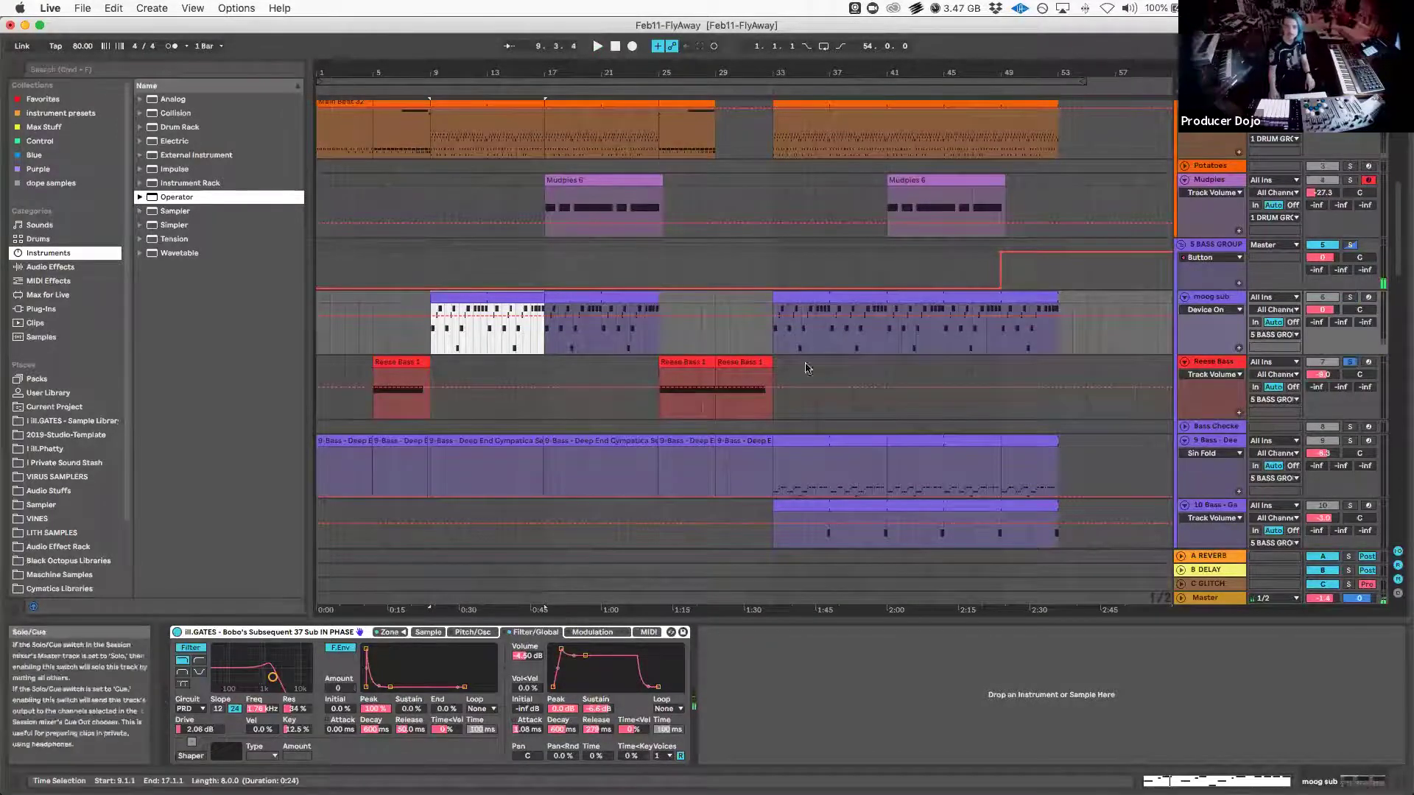
Audition the soloed Reese Bass track from its clip at bar 25
click(687, 362)
key(space)
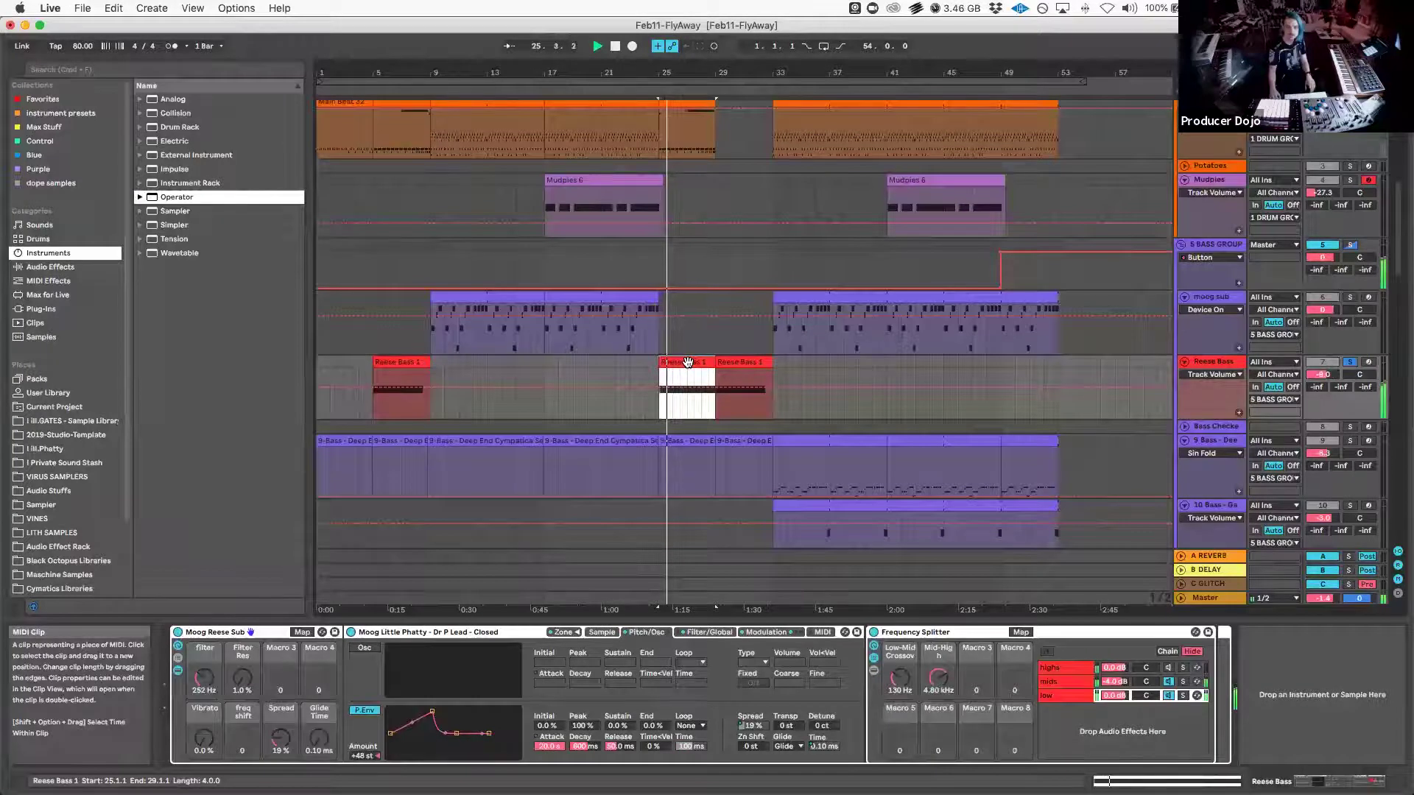
key(space)
Audition bass tracks 9 and 10 in solo, starting at bar 33 for track 9 and about bar 36 for track 10
scroll(1353, 352, down, 3)
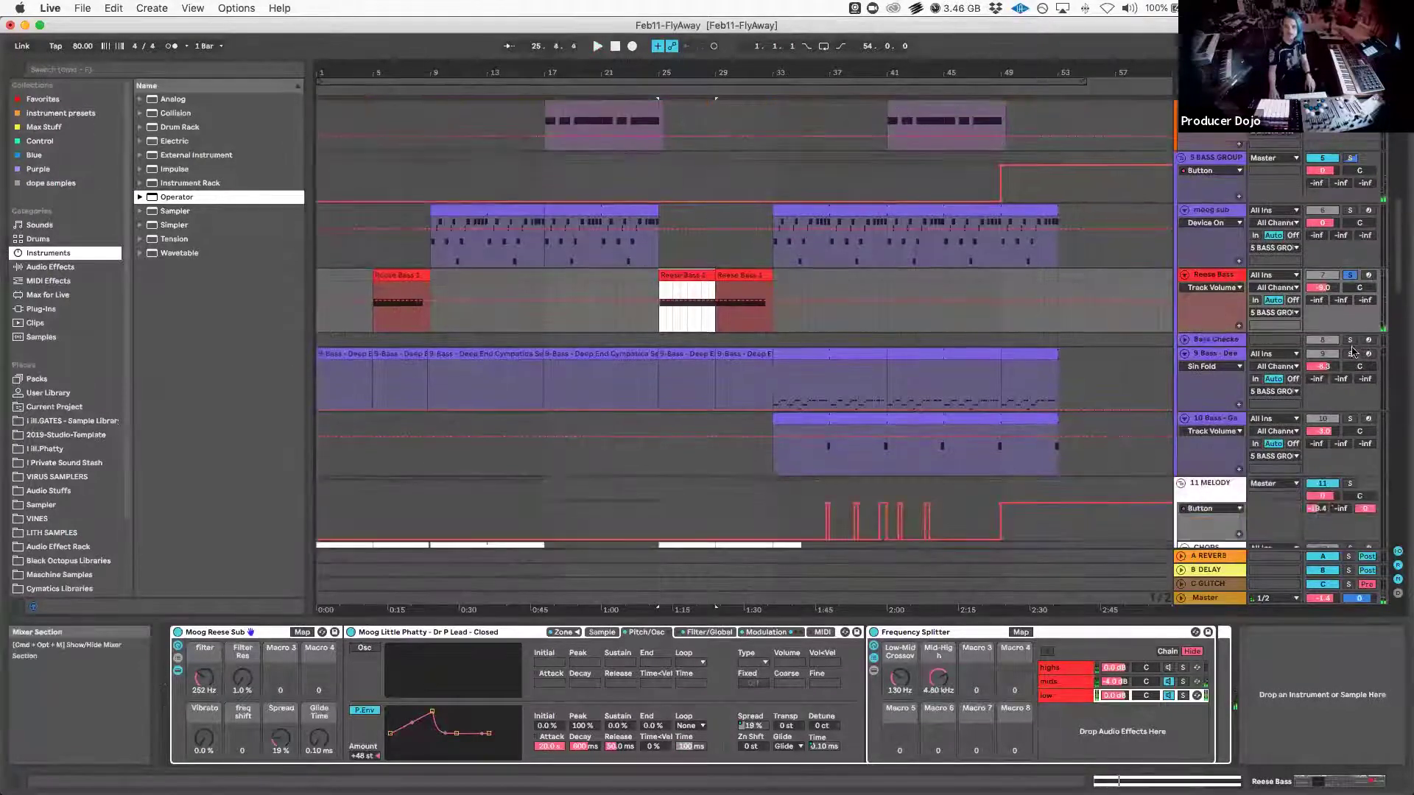
click(773, 383)
key(space)
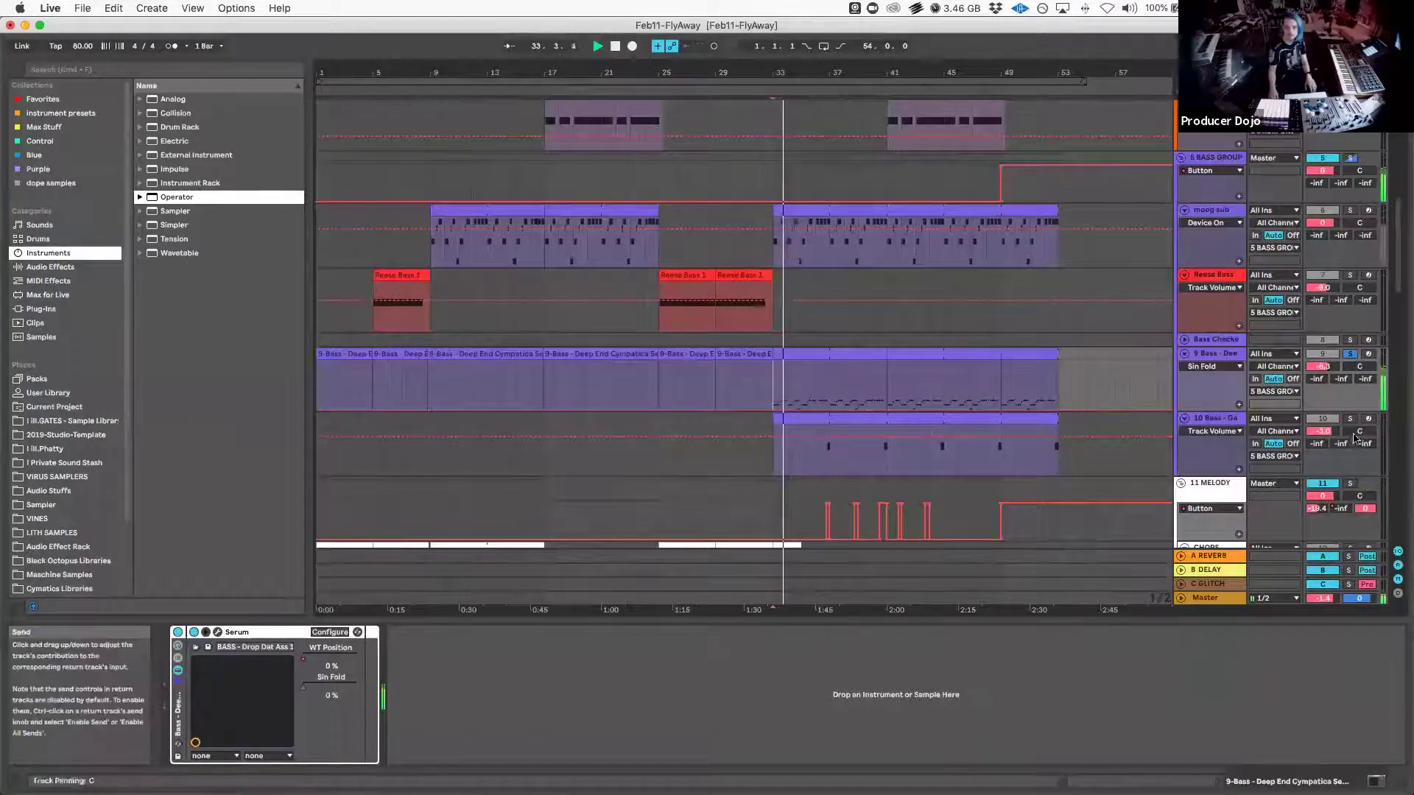
key(space)
click(822, 464)
key(space)
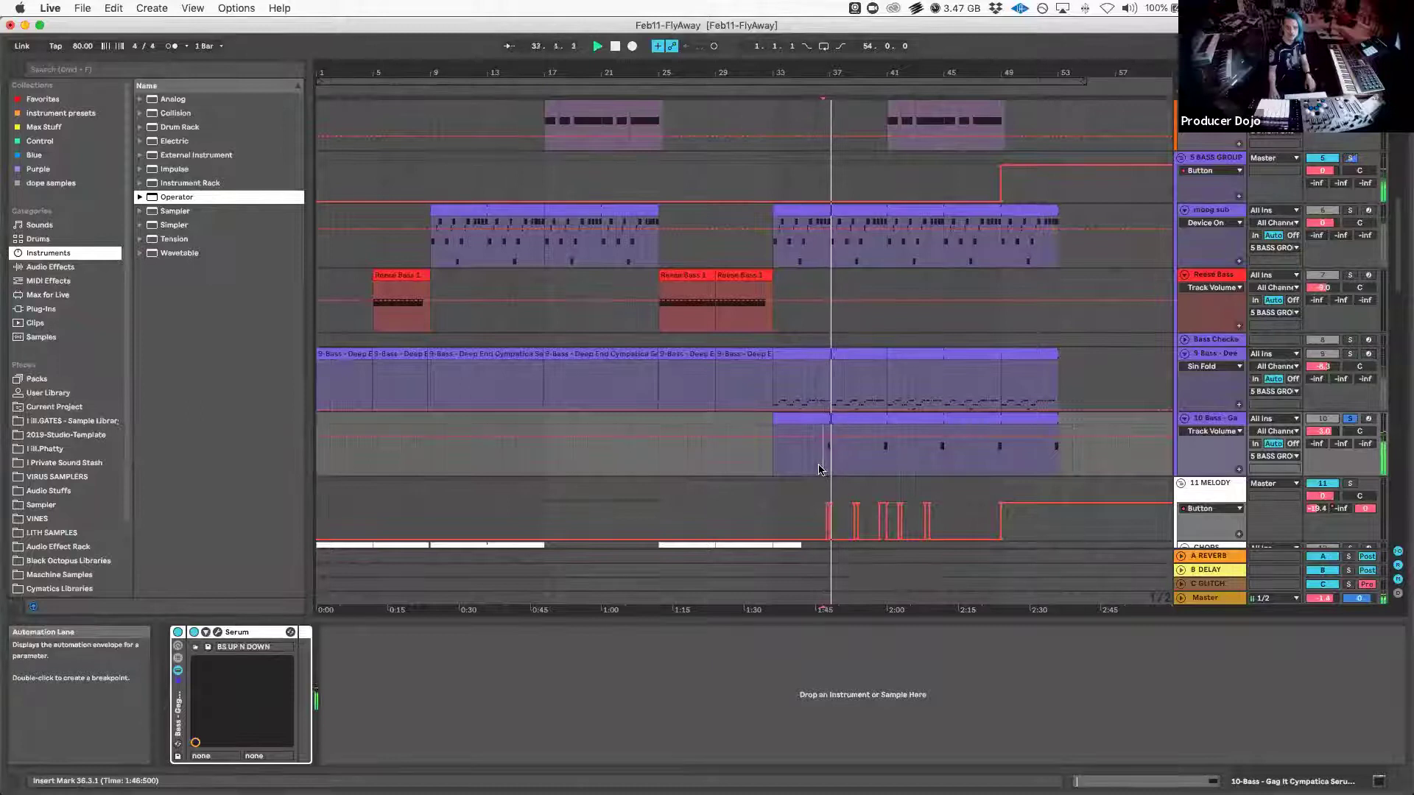
Solo the MELODY group and display the devices of its CHOPS track
scroll(957, 457, down, 10)
scroll(1041, 446, down, 4)
scroll(1041, 446, up, 4)
click(1316, 206)
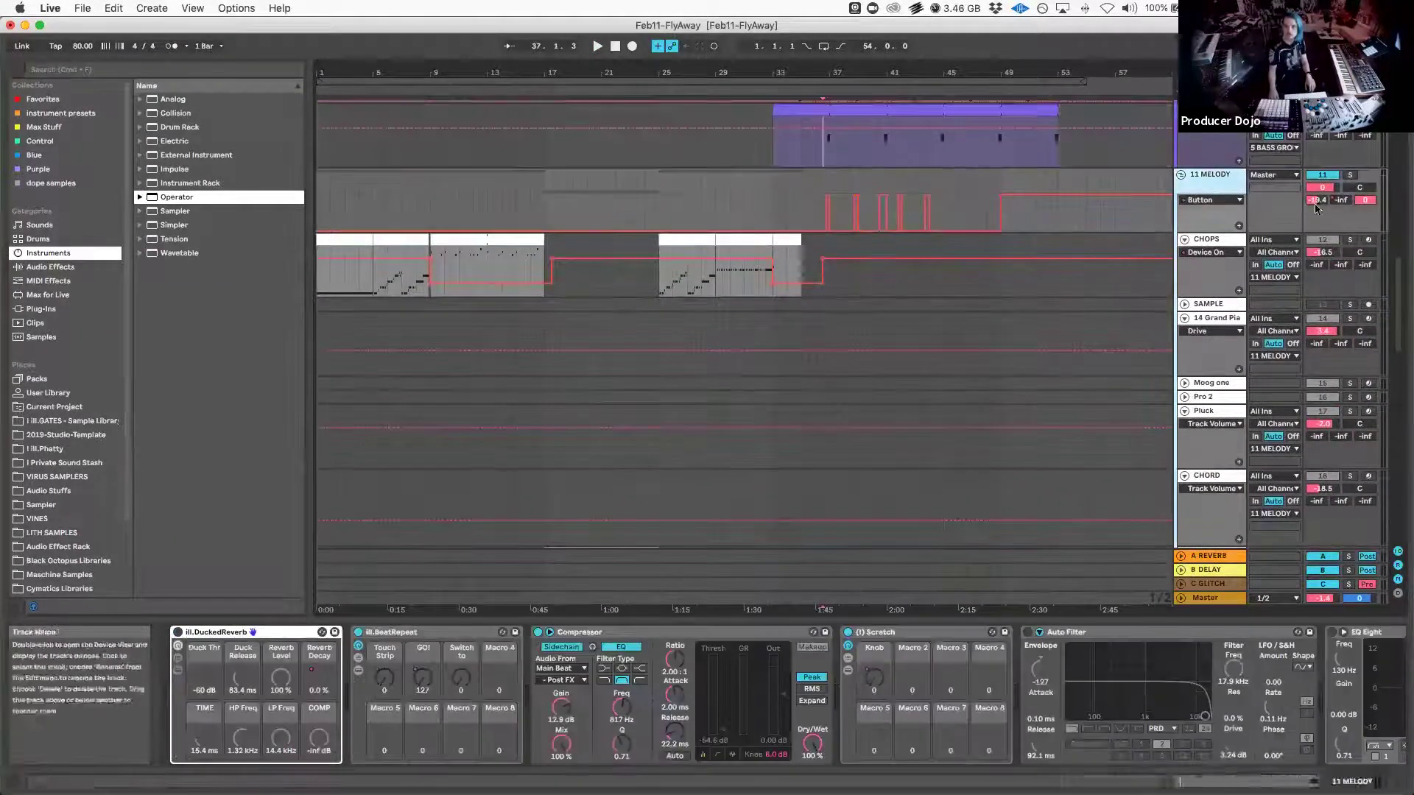
click(1349, 176)
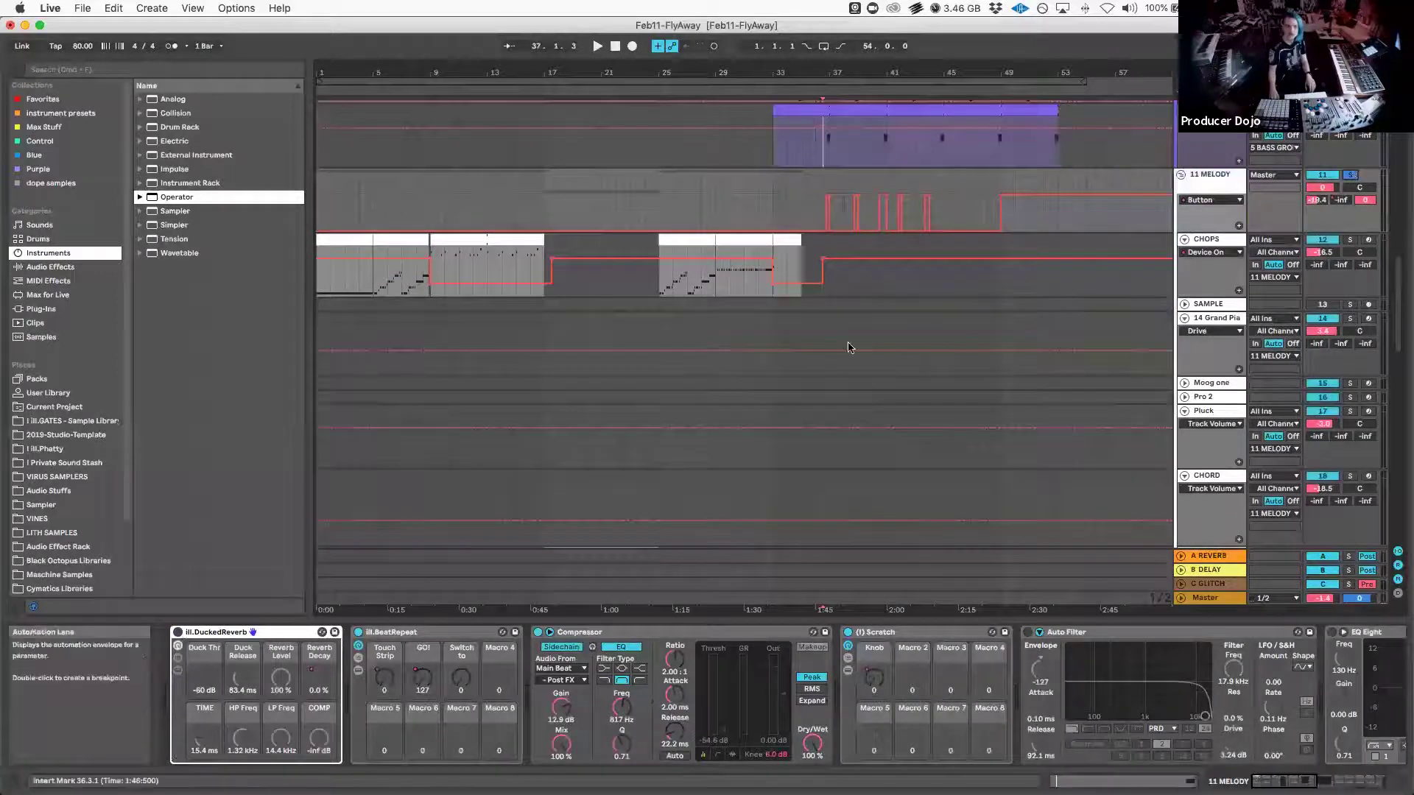
click(1207, 239)
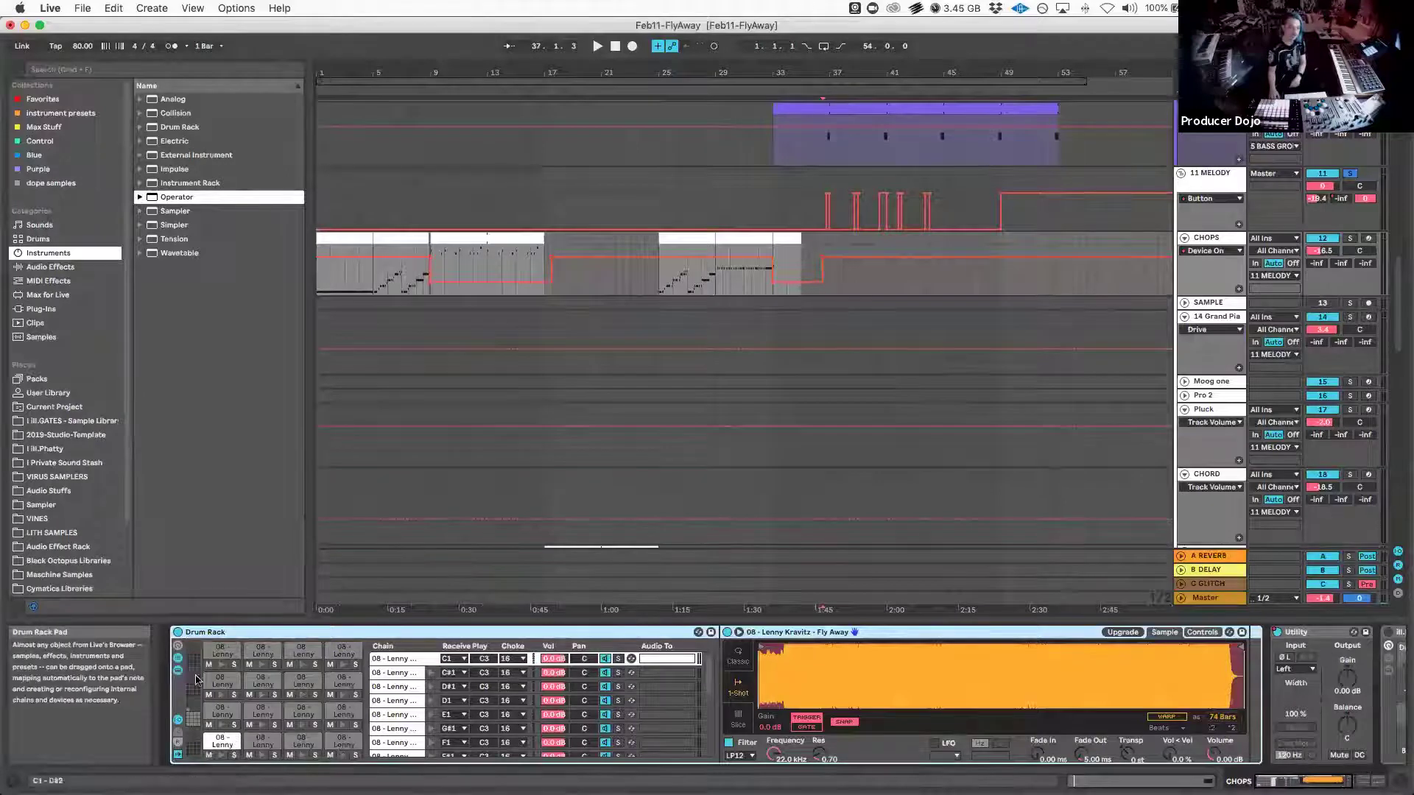
Delete the two empty tracks 26 and 27 from the SFX group
scroll(805, 315, down, 3)
scroll(828, 610, down, 5)
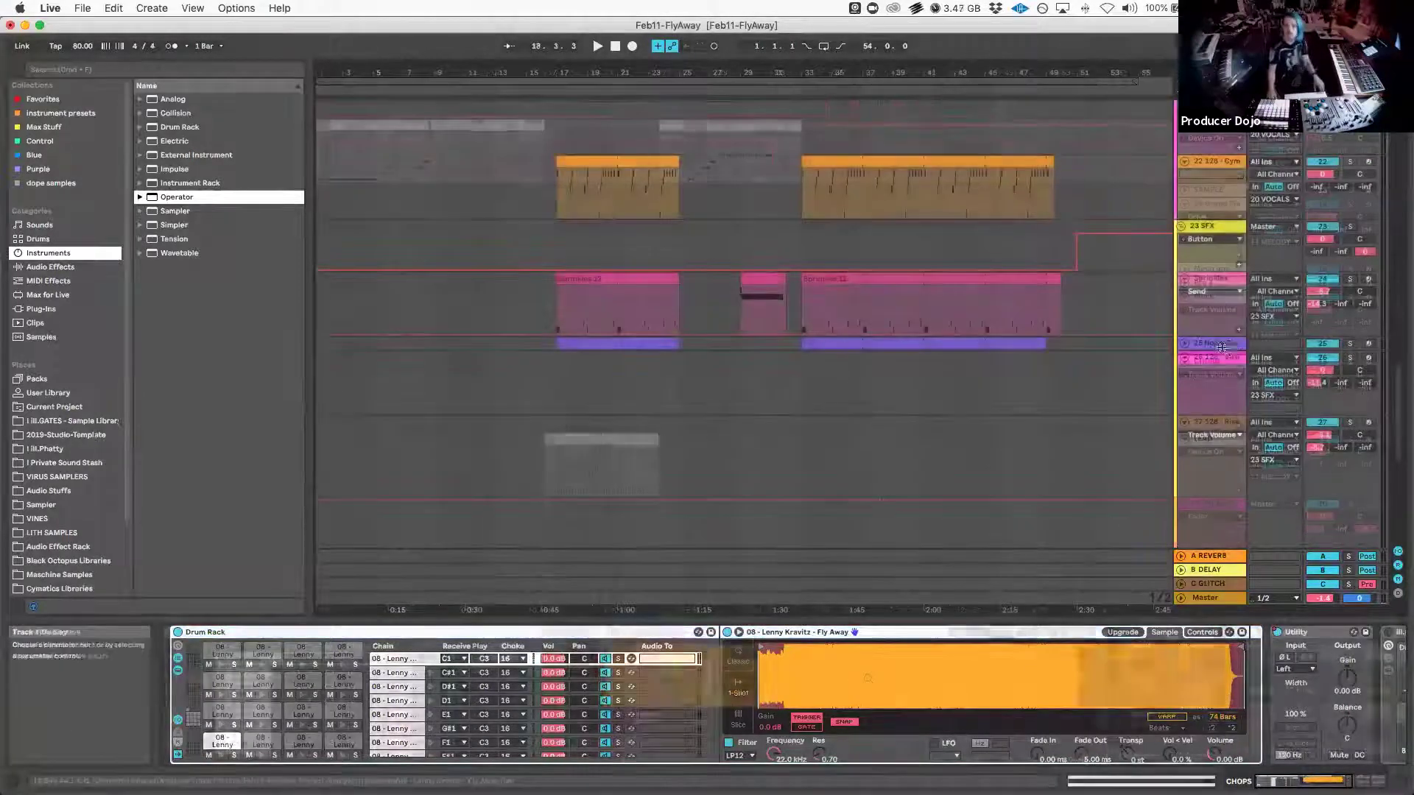
click(1216, 358)
click(1220, 427)
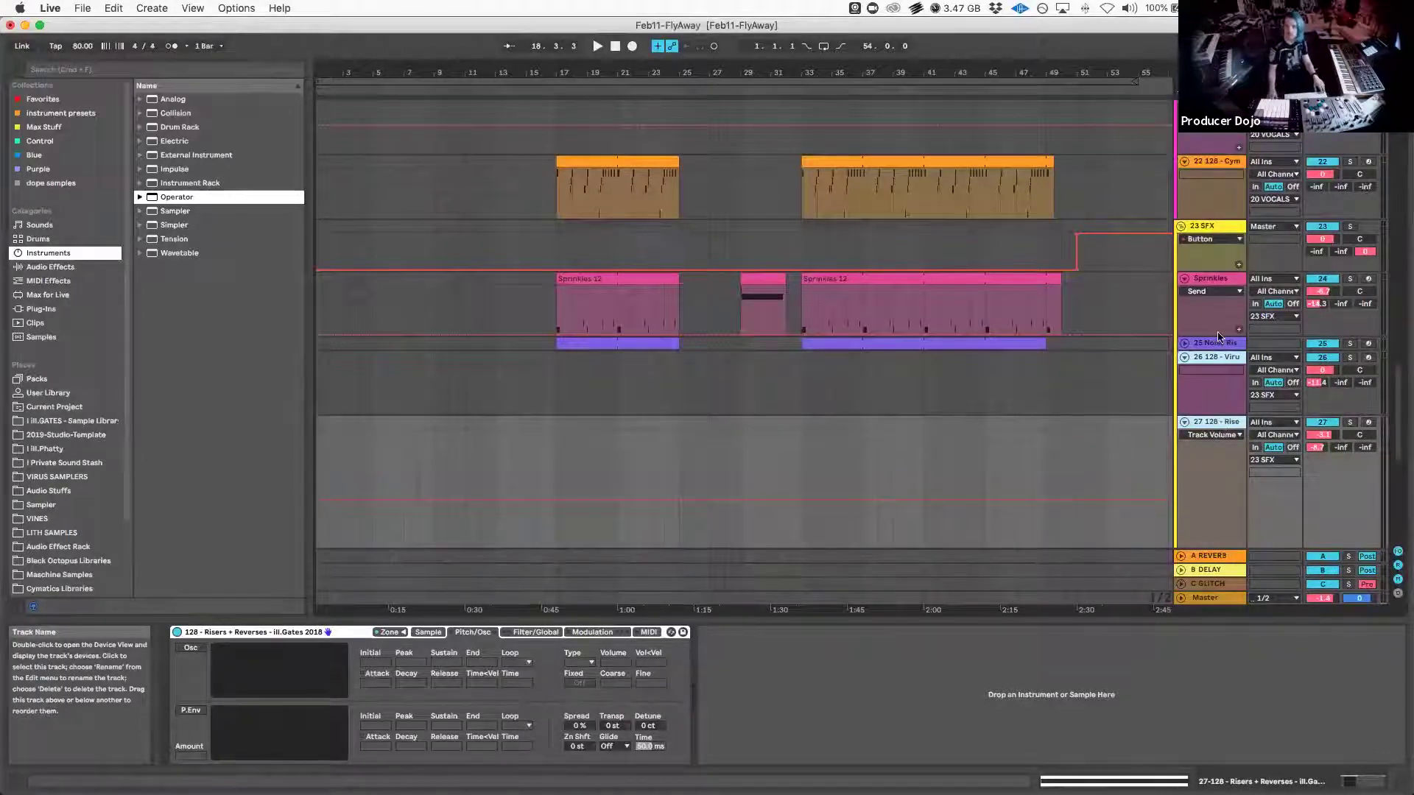
Delete the empty Vocals track from the VOCALS group
scroll(1217, 337, up, 8)
click(1222, 373)
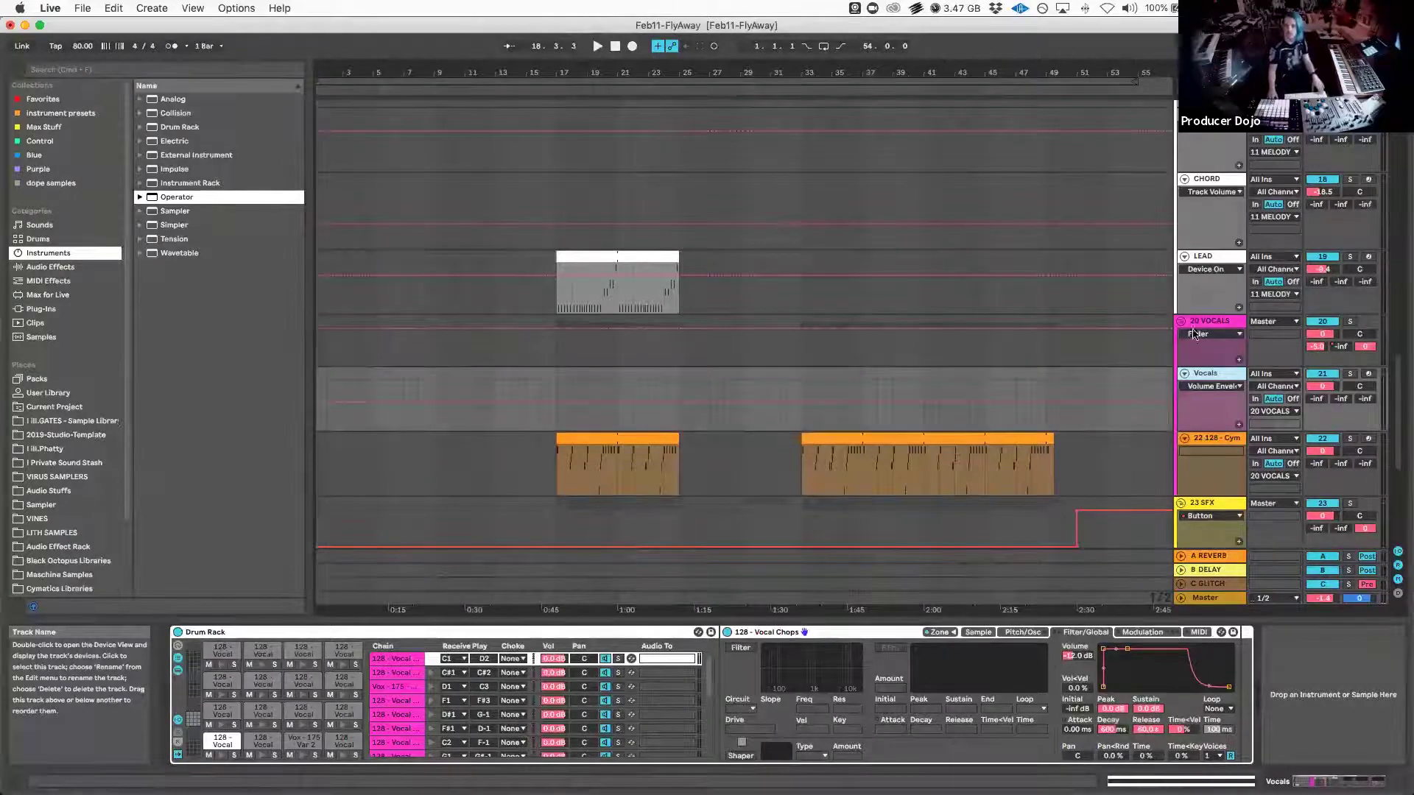
key(Delete)
Delete the empty tracks from SAMPLE through CHORD in the MELODY group
scroll(1198, 321, up, 5)
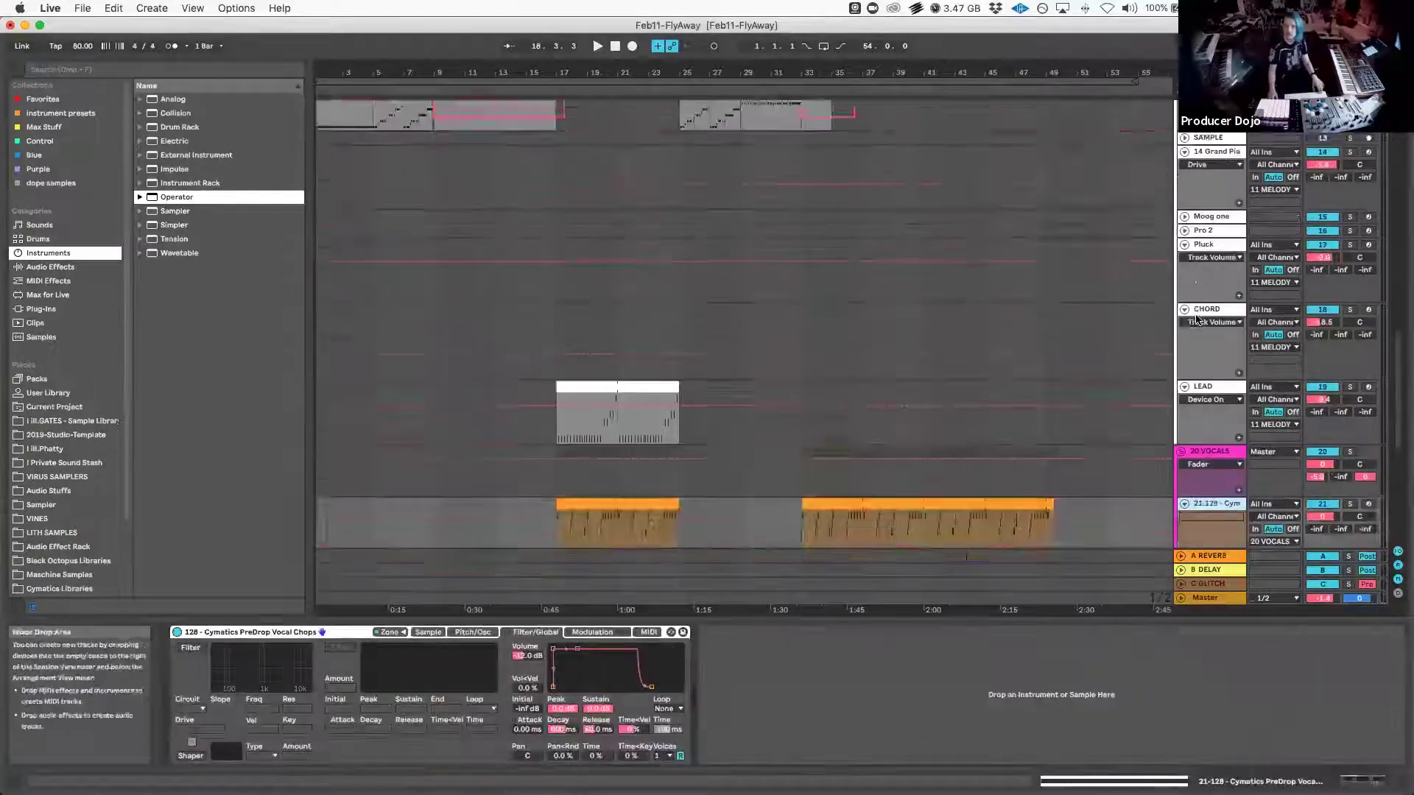
click(1205, 346)
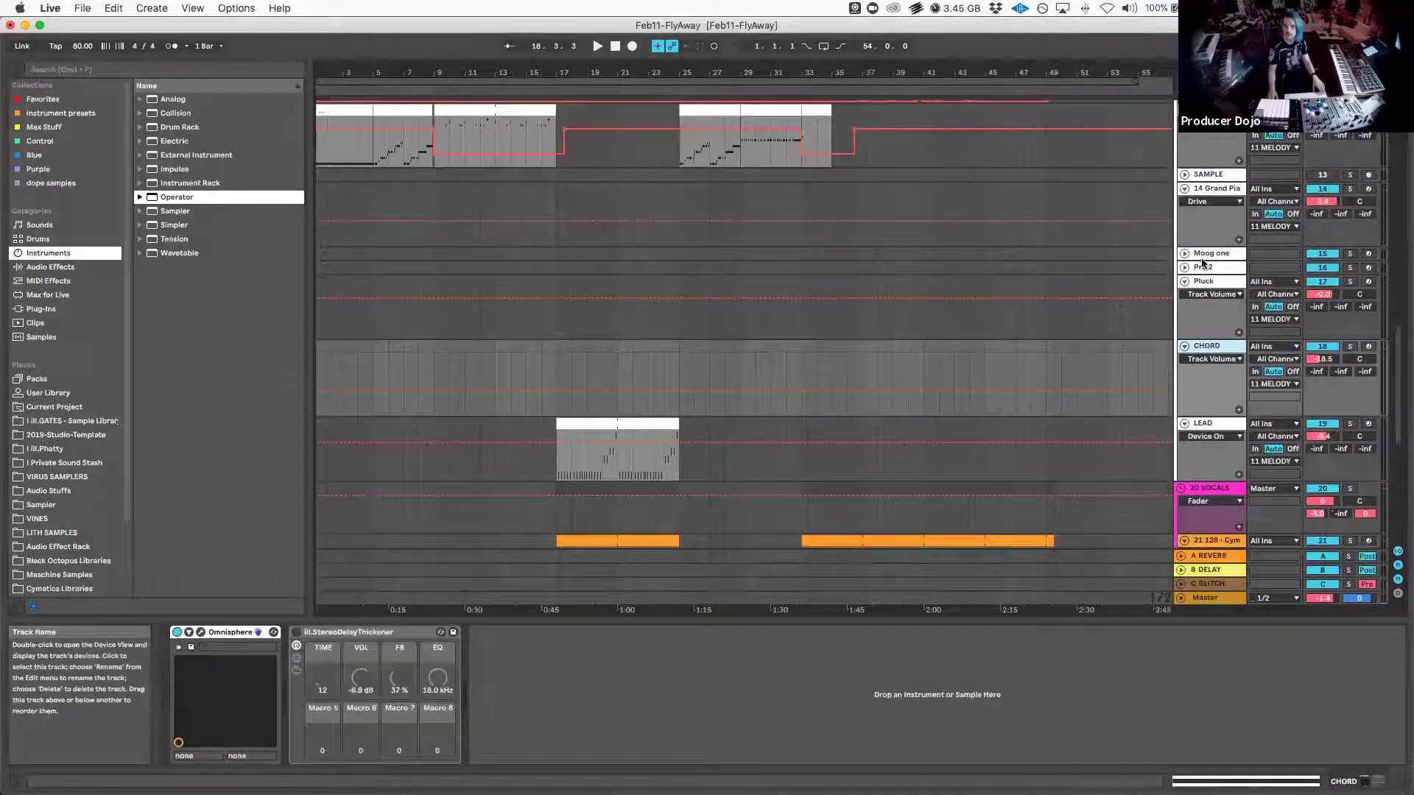
click(1206, 178)
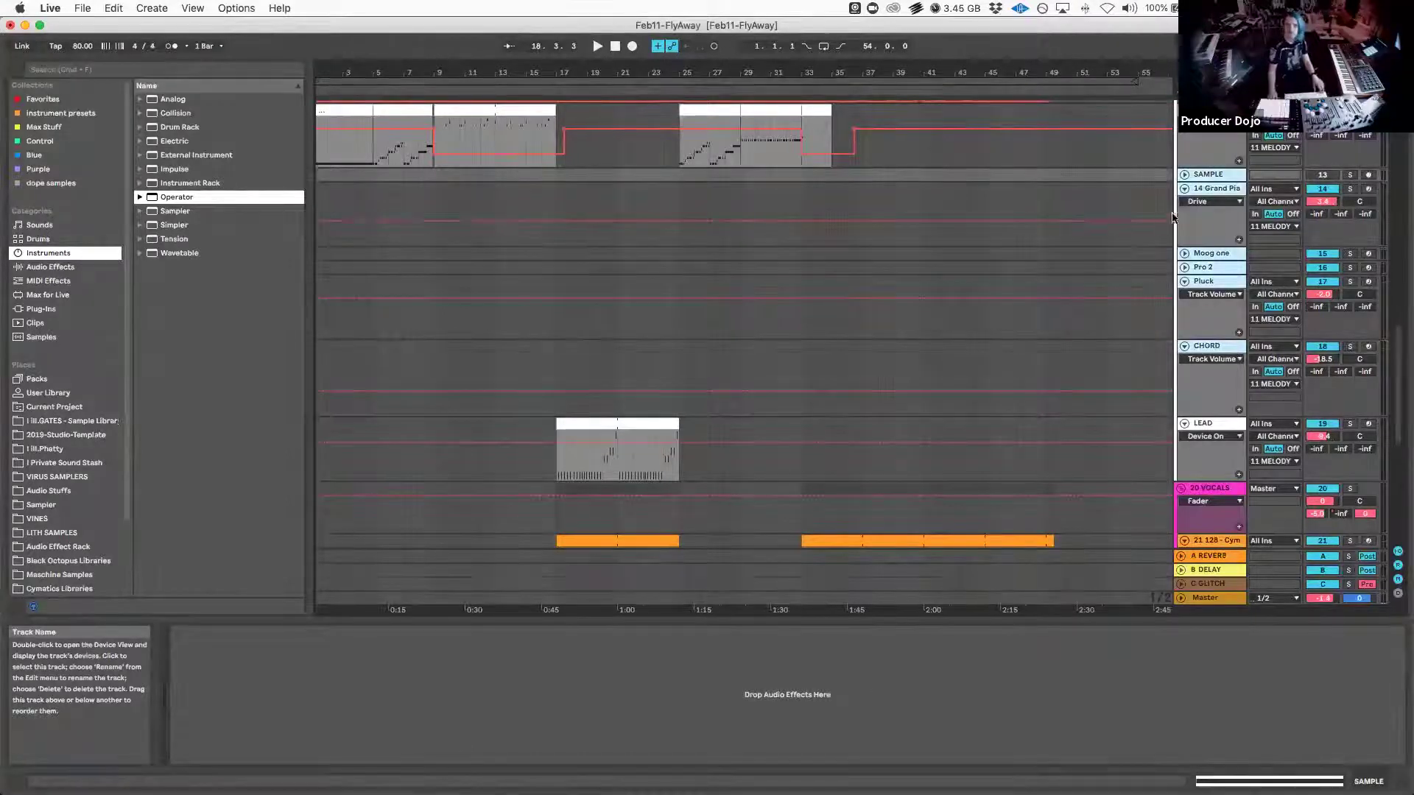
key(Delete)
Delete the empty Bass Checkers track from the bass group and the Potatoes track from the drum group
scroll(1161, 225, up, 6)
scroll(1161, 225, up, 2)
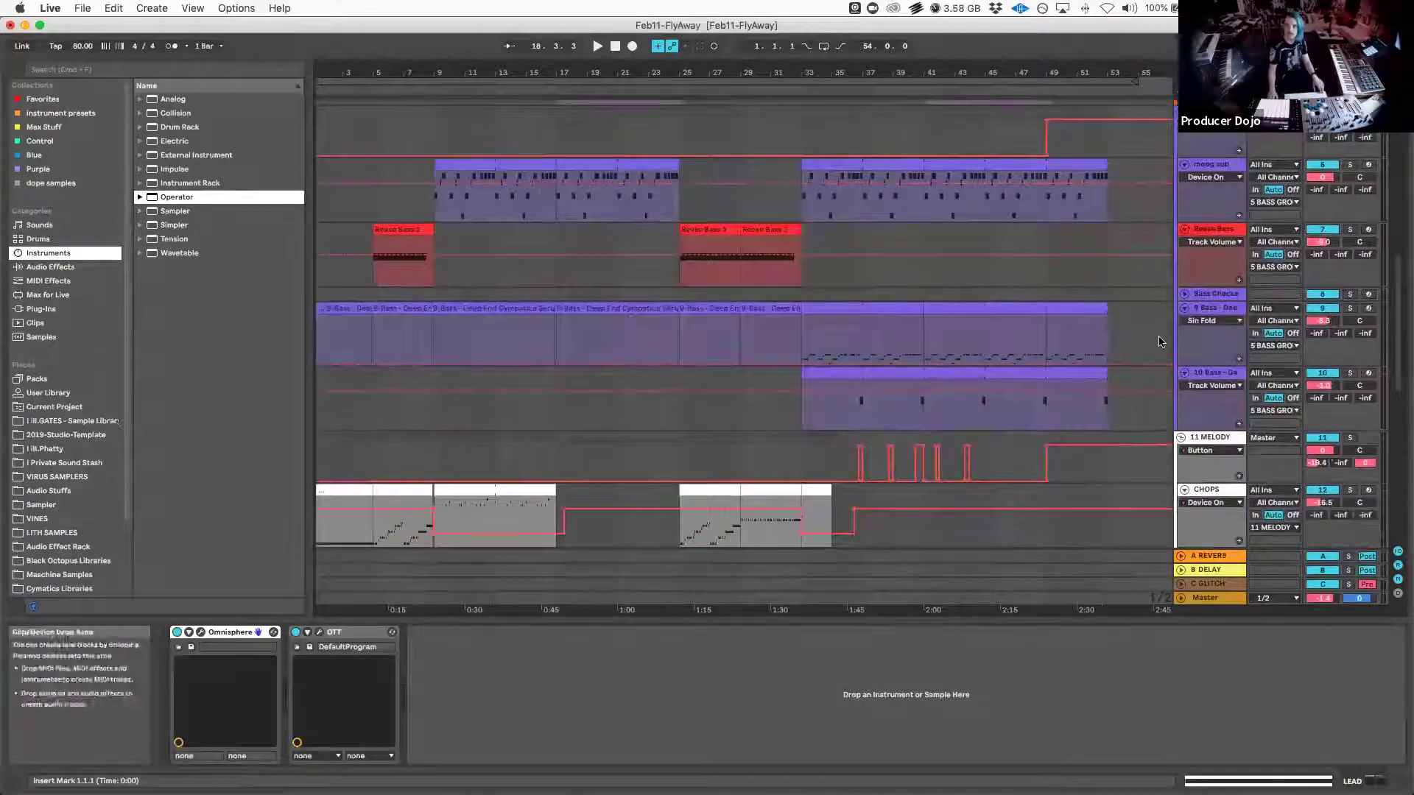
click(1233, 372)
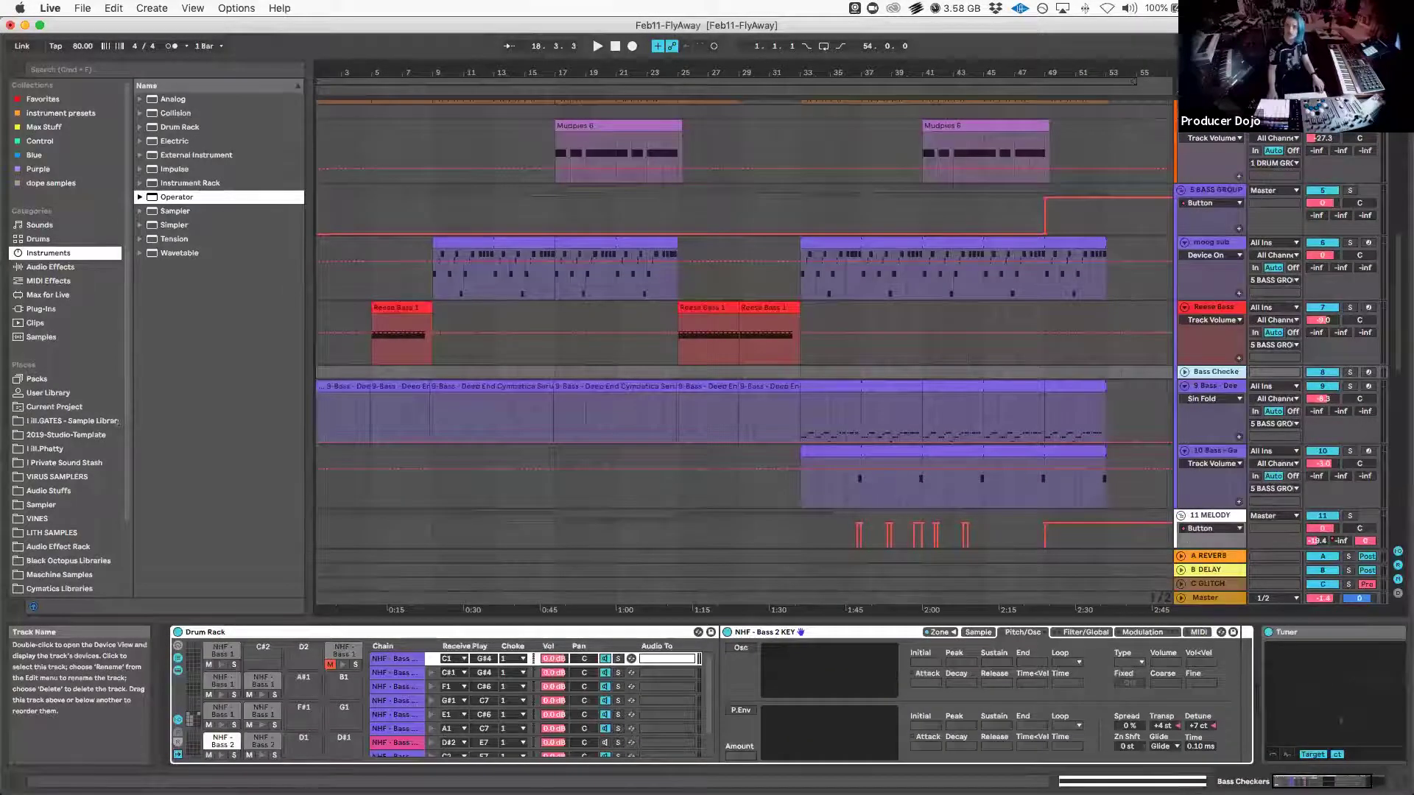
key(Delete)
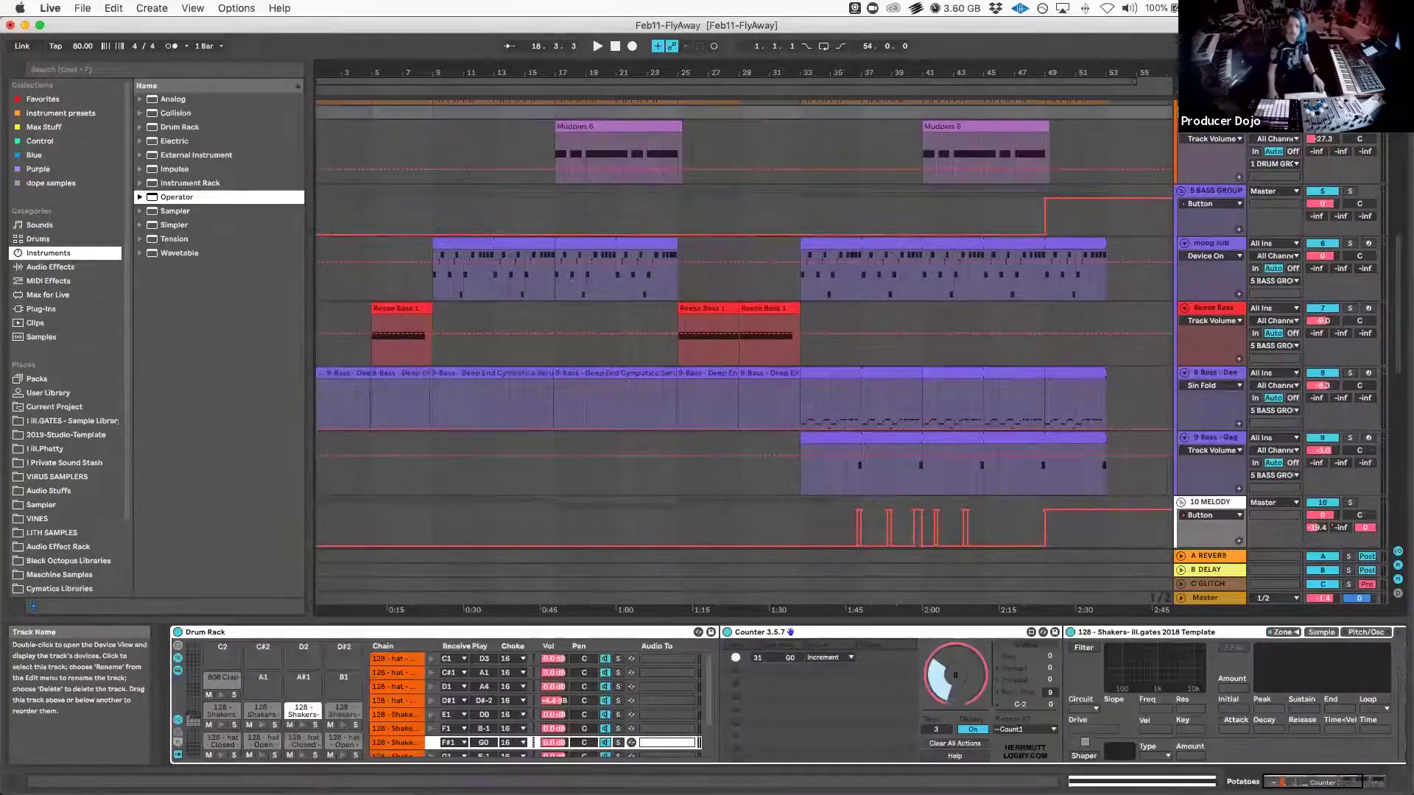
key(Delete)
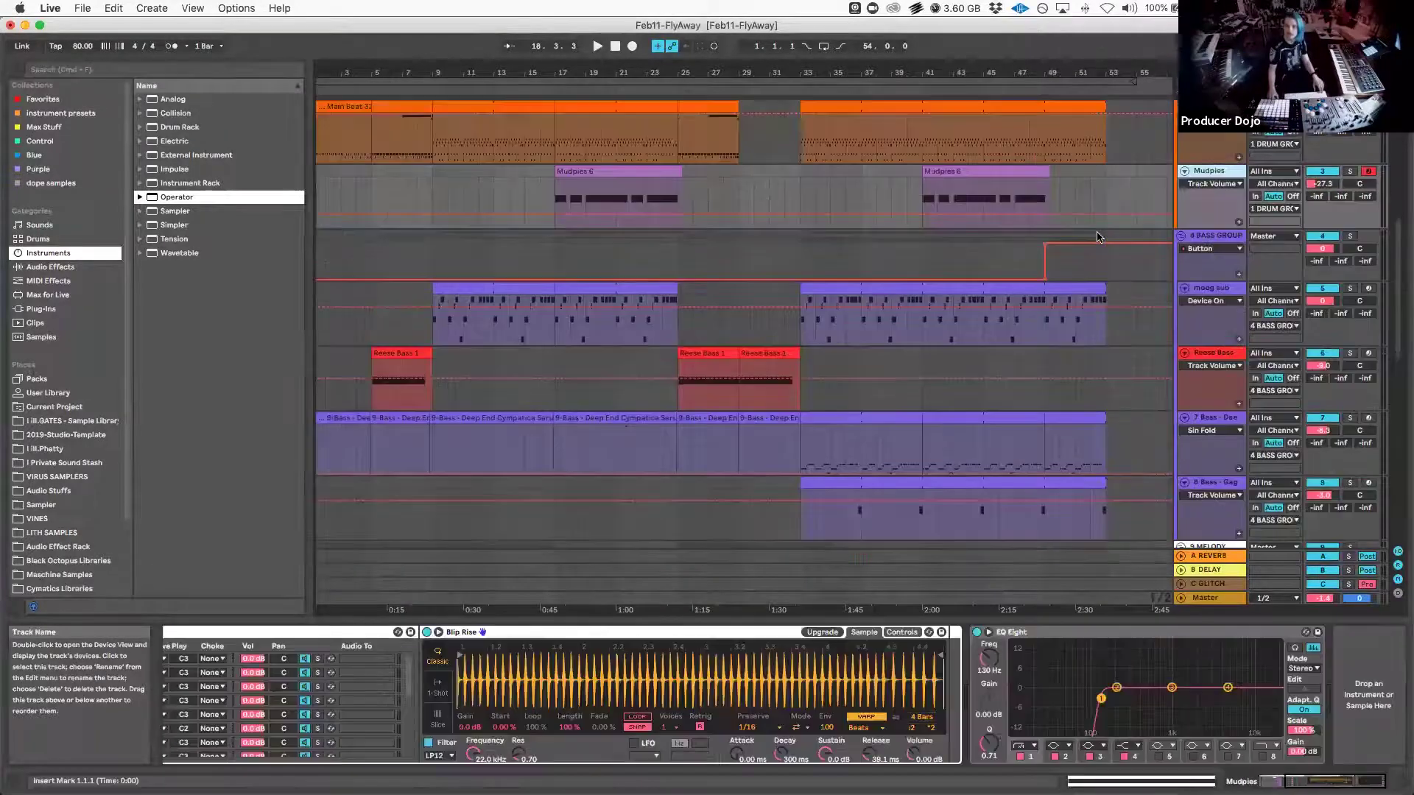
scroll(950, 318, down, 10)
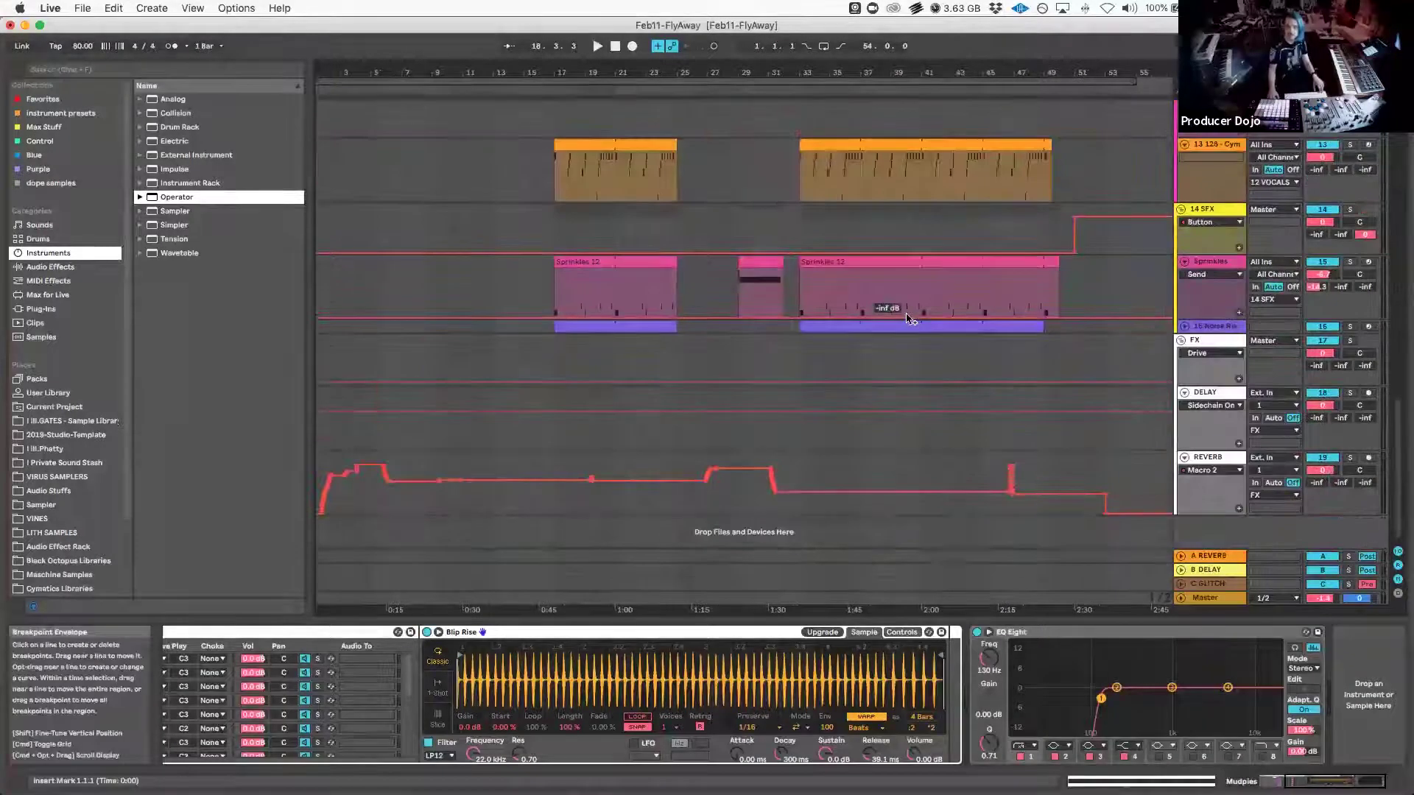
scroll(952, 319, up, 15)
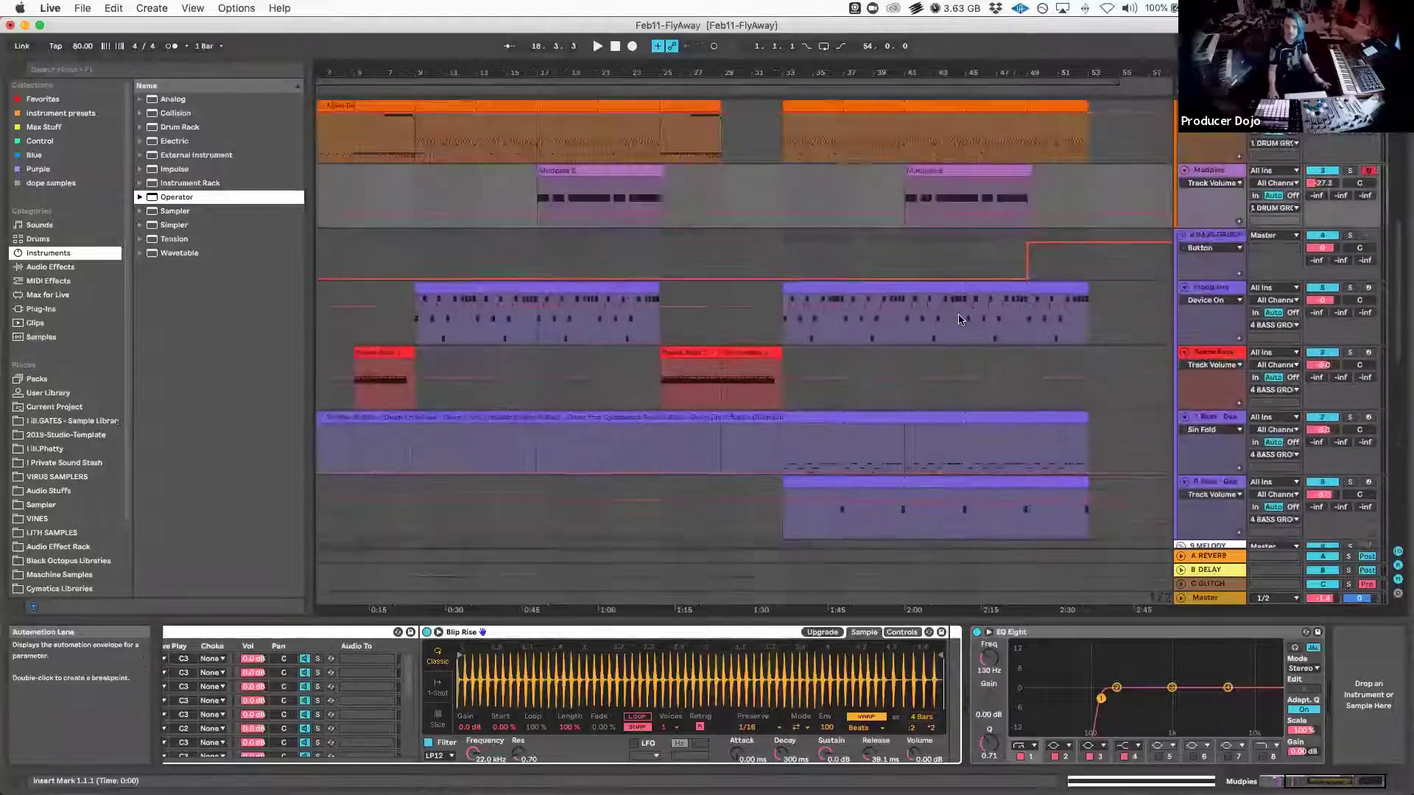
Open the audio export settings and choose All Individual Tracks as the rendered track
scroll(959, 319, left, 3)
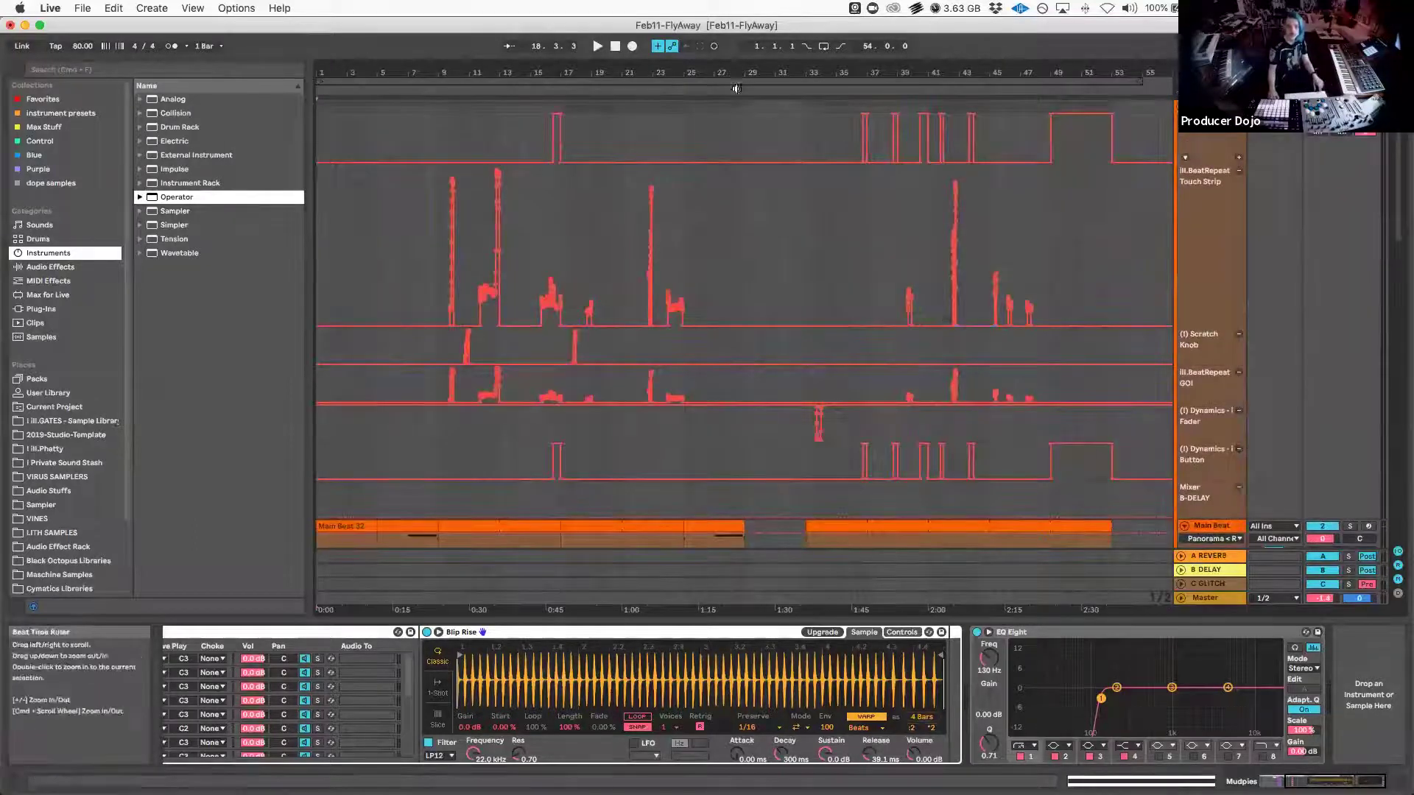
click(81, 10)
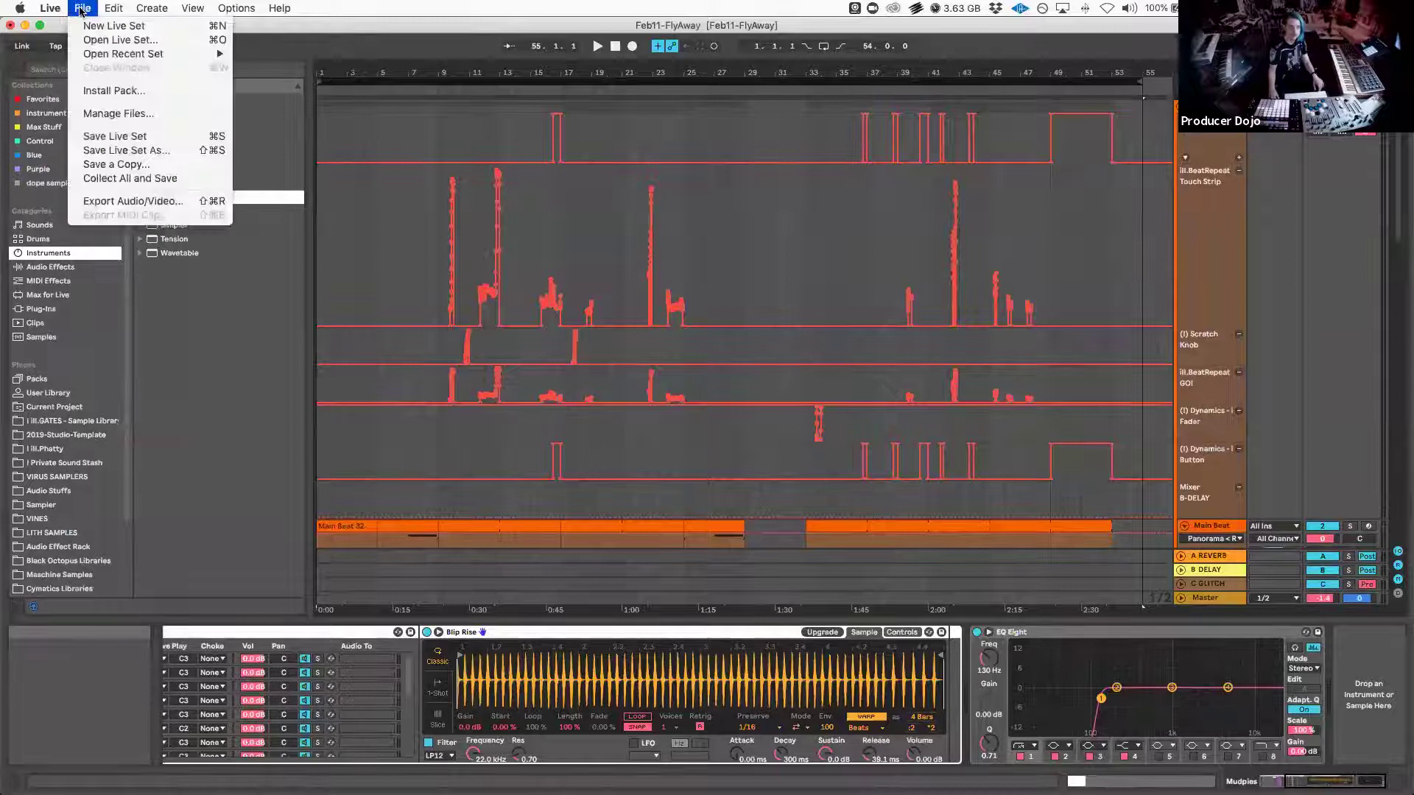
click(132, 201)
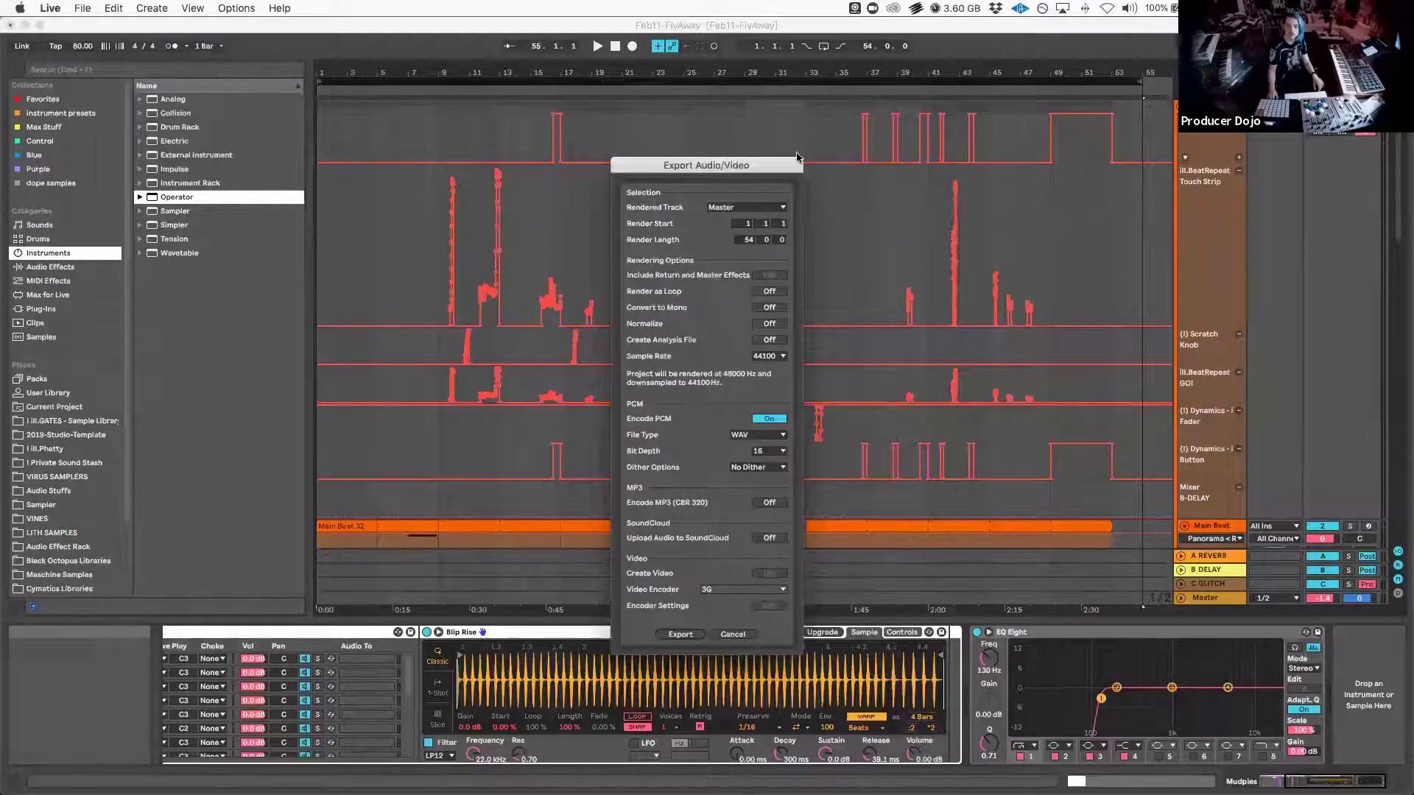
drag(784, 169, 739, 129)
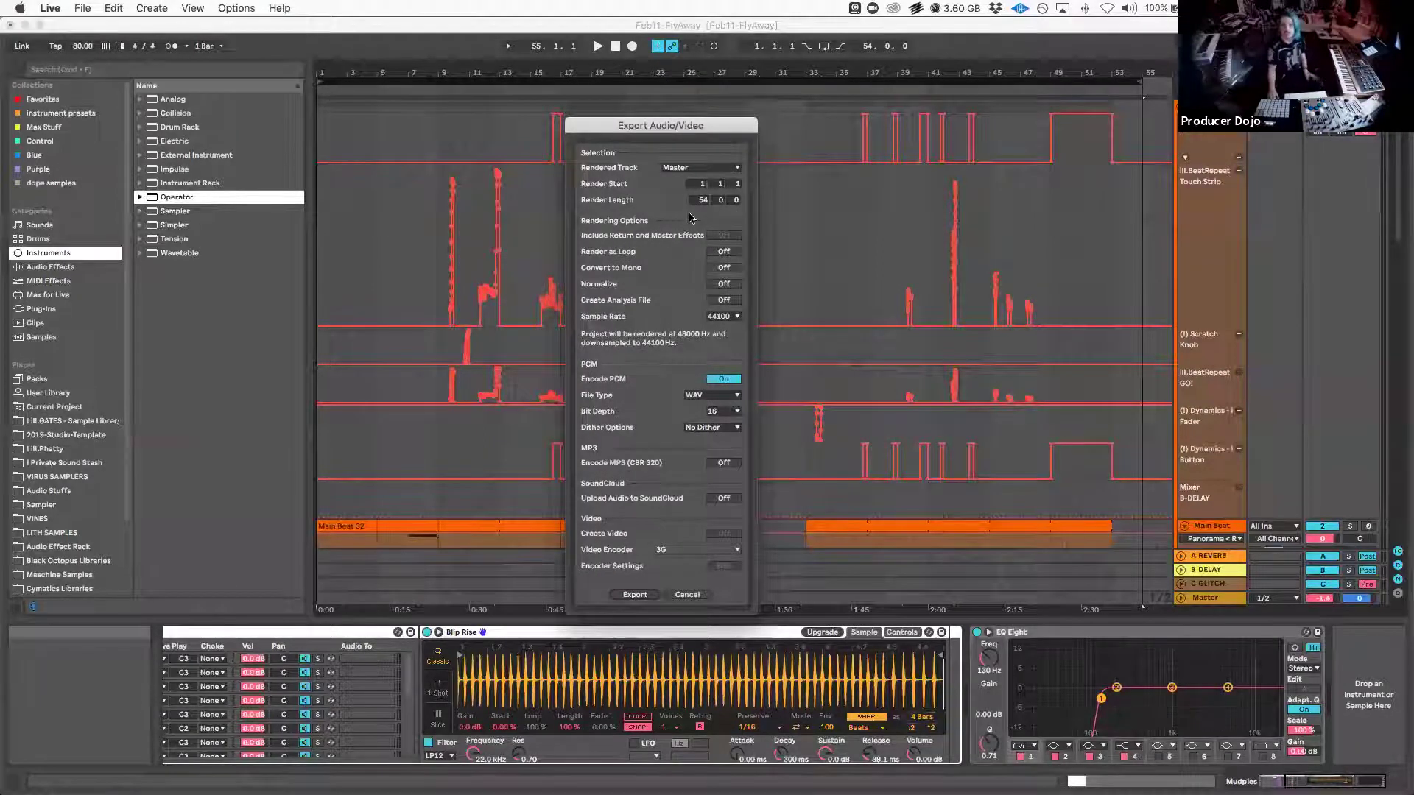
click(694, 168)
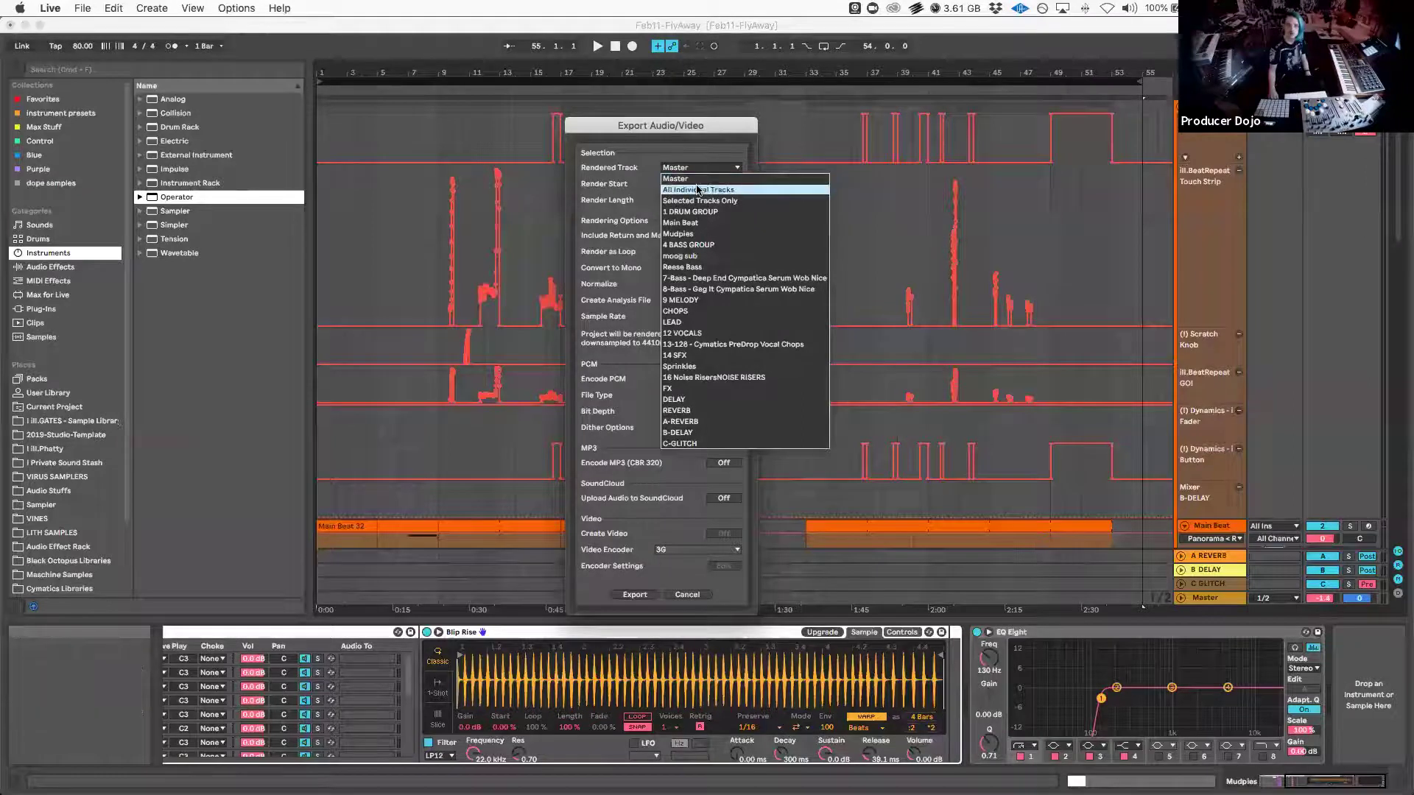
click(696, 190)
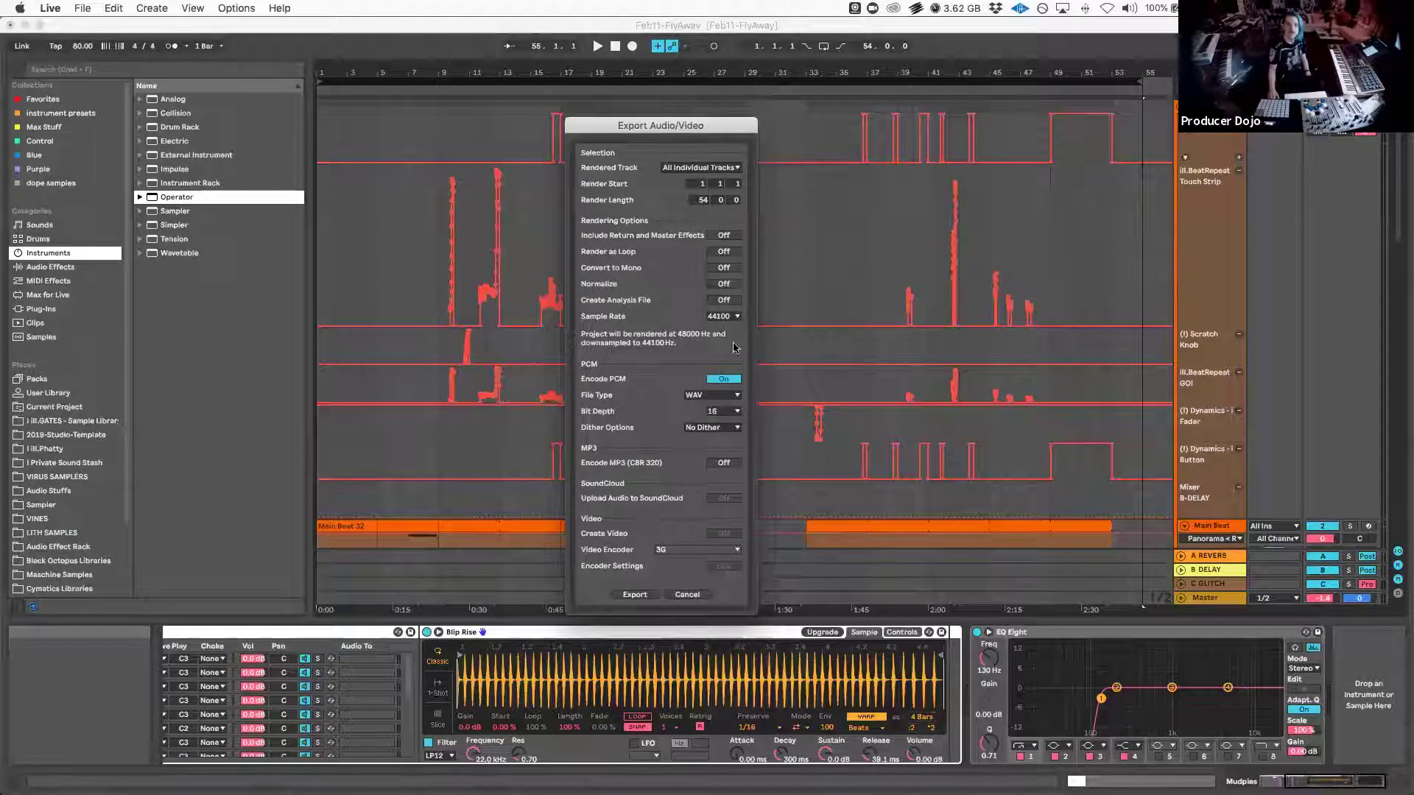
Set the export's bit depth to 32 and its sample rate to 48000
click(735, 412)
click(719, 447)
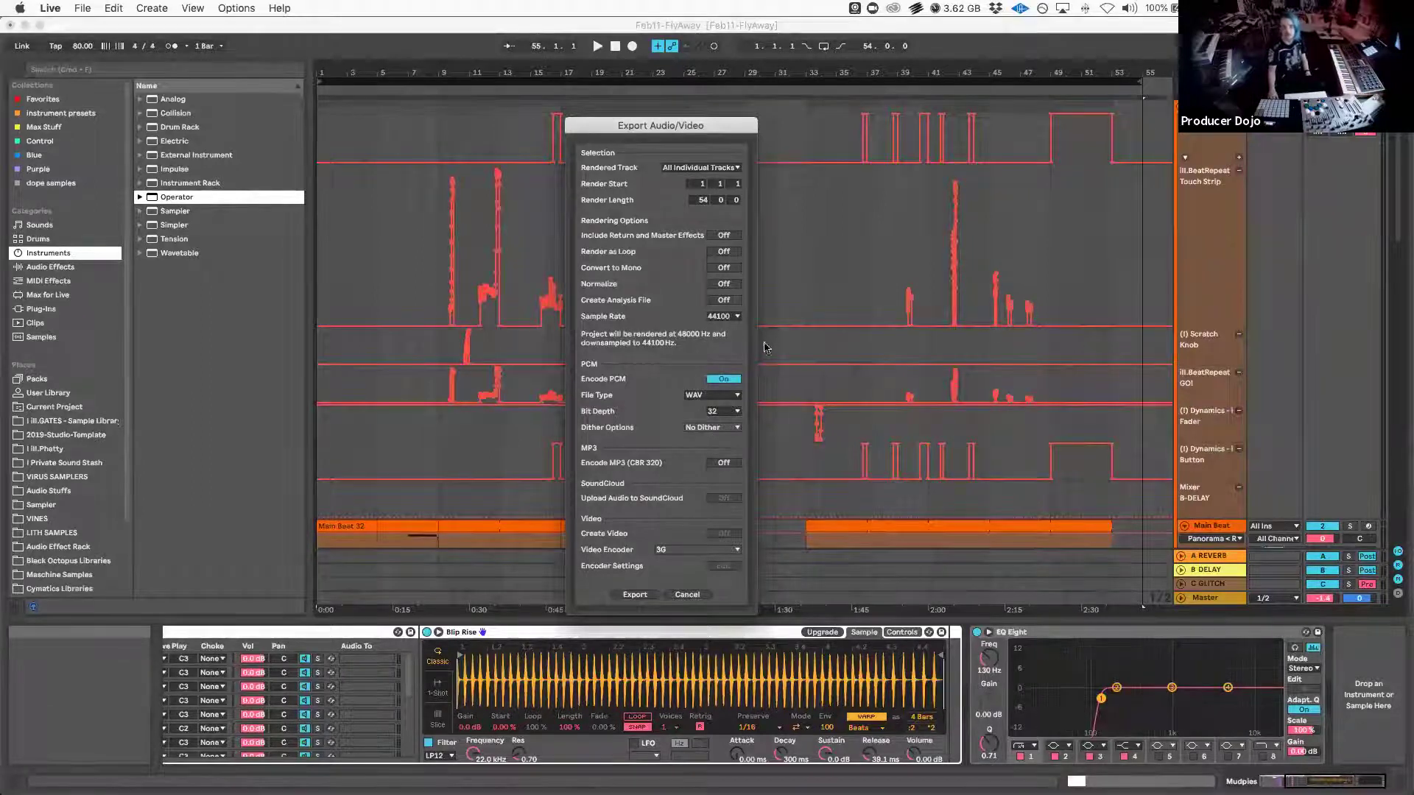
click(722, 316)
click(720, 360)
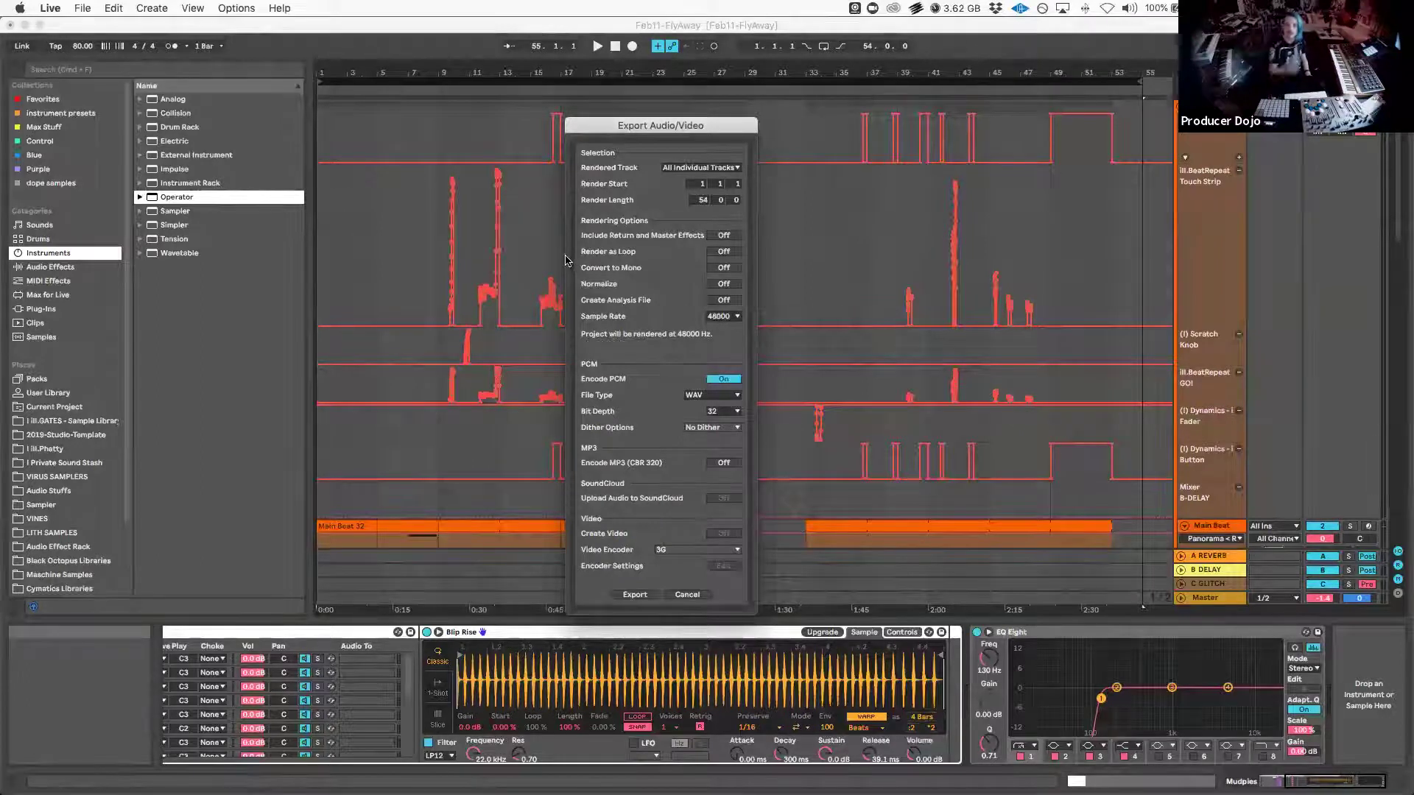
Try the option to include return and master effects, and close the export settings without rendering
click(723, 236)
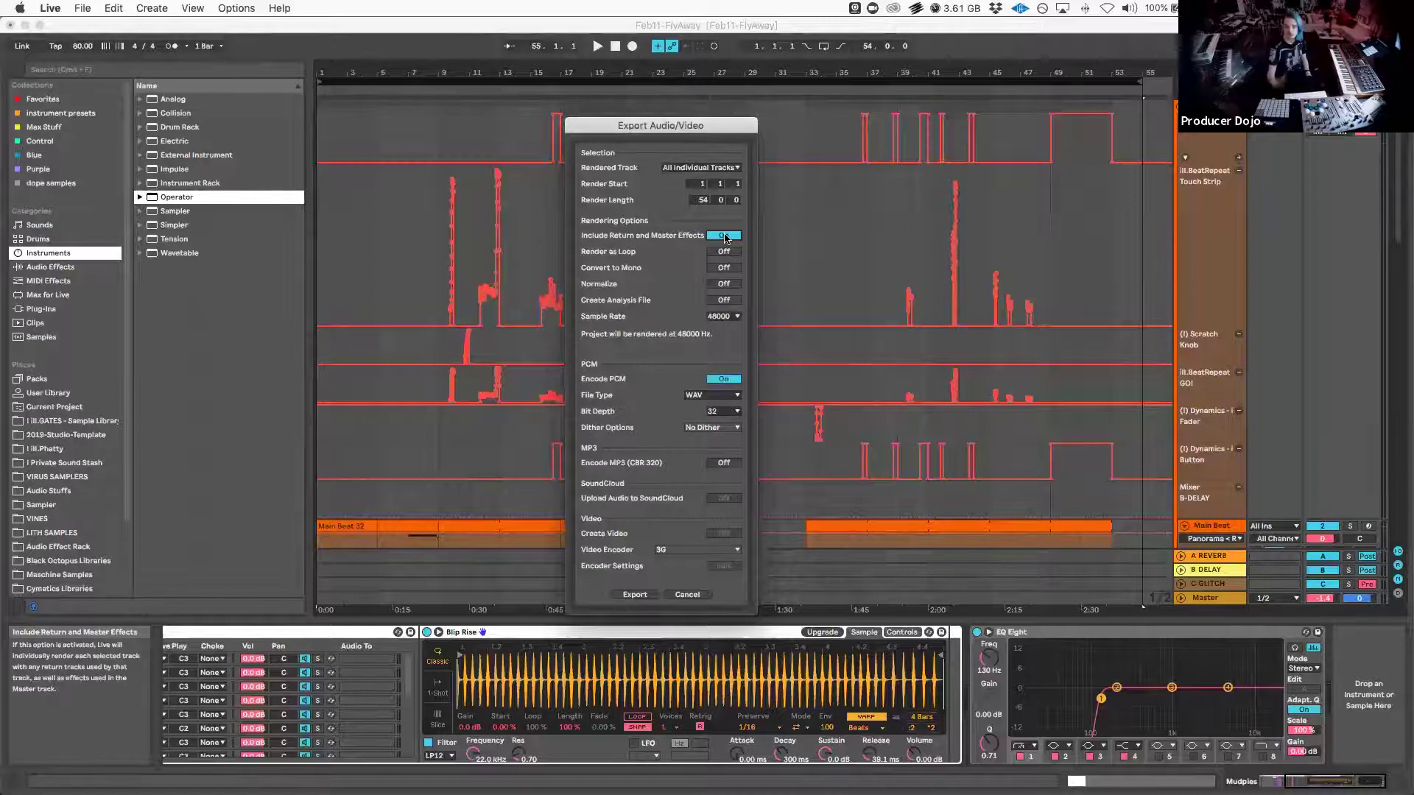
click(725, 235)
click(688, 594)
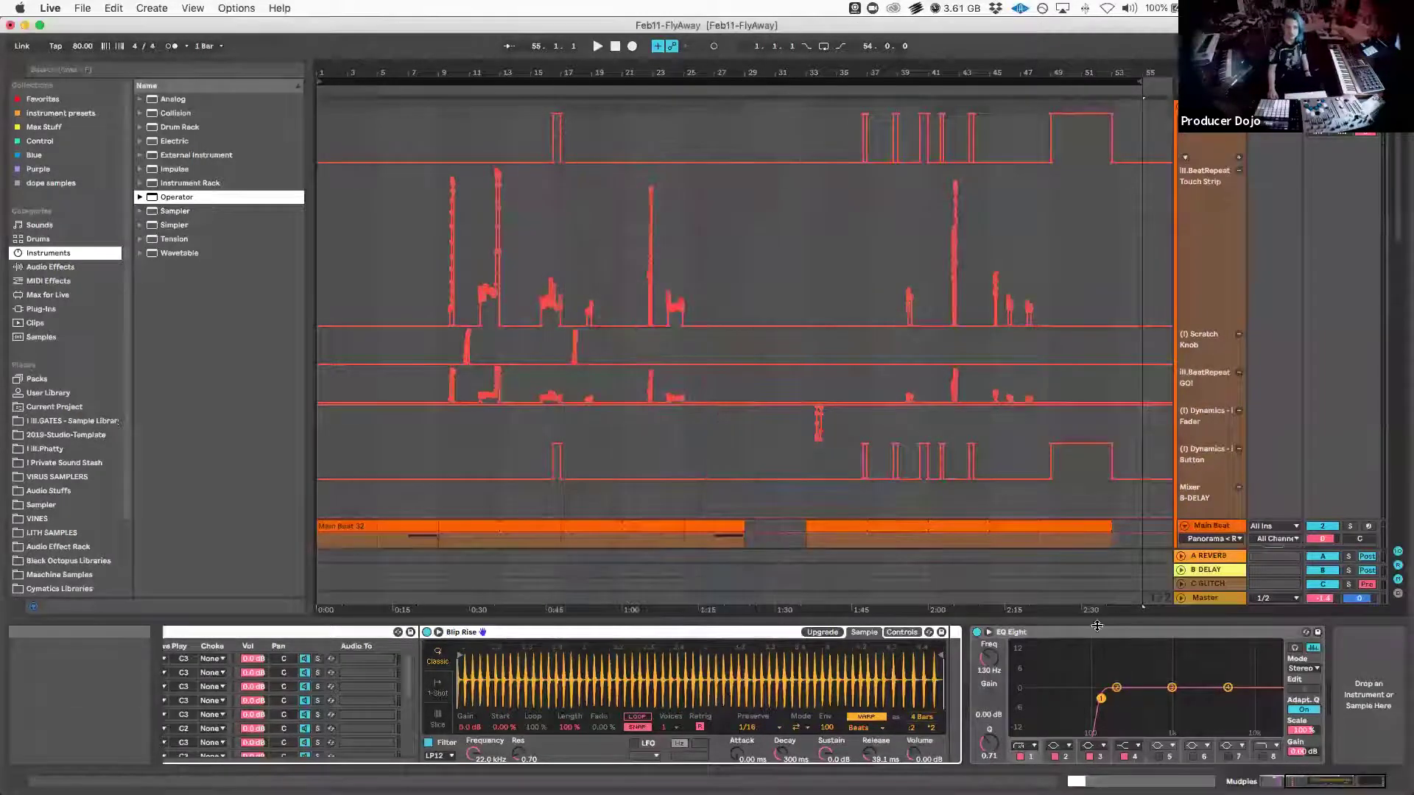
Inspect the device chain on the Master track, from the DropRack to the limiter and analyzer
click(1204, 599)
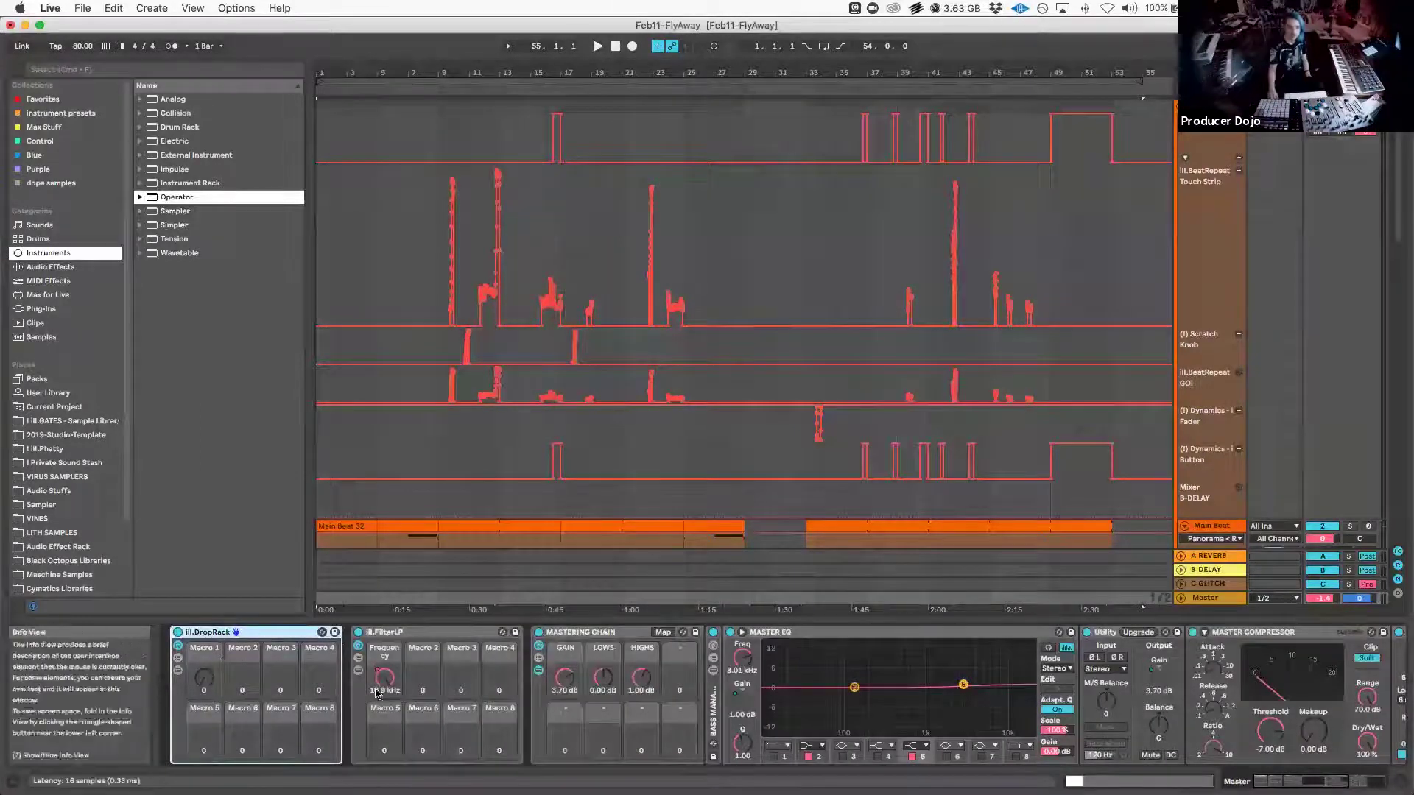
scroll(445, 692, right, 2)
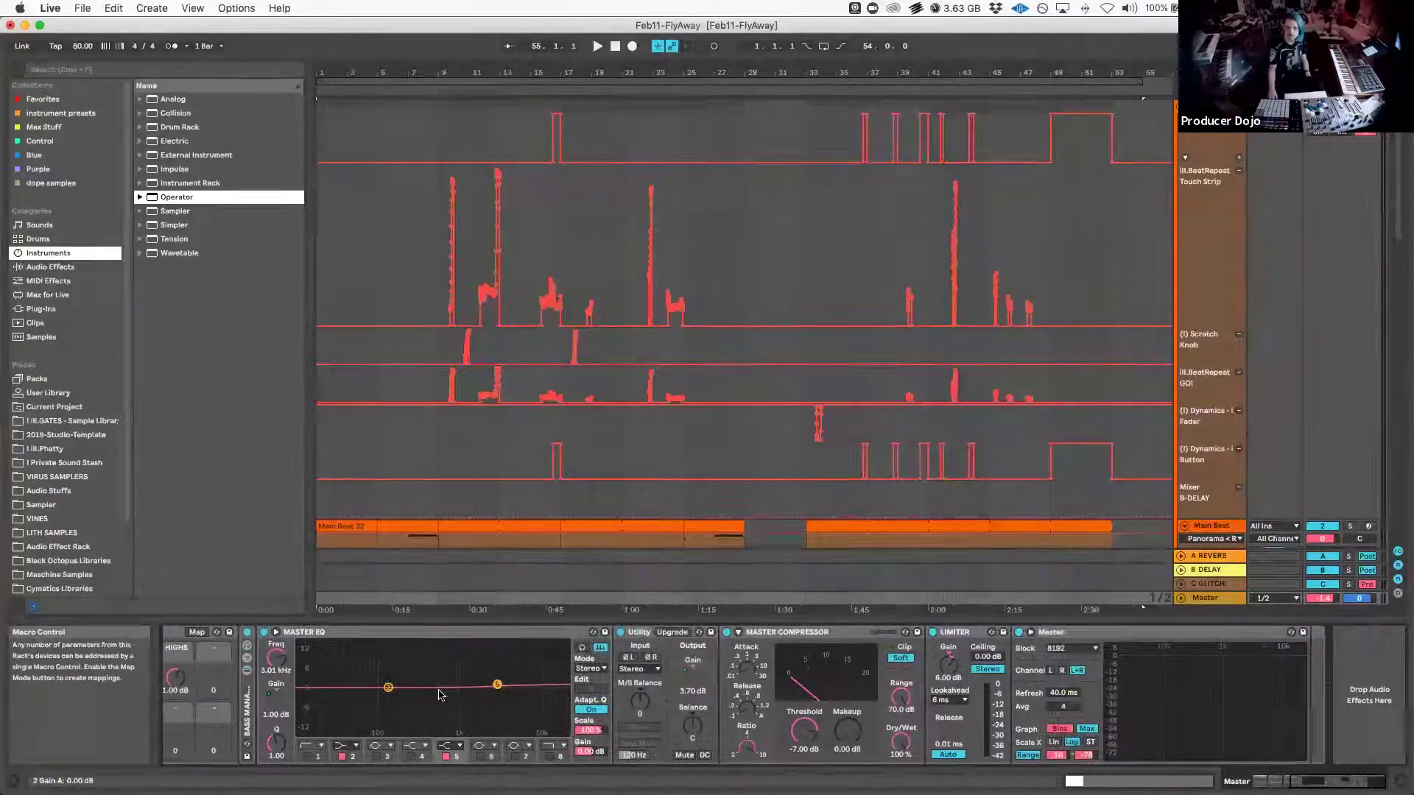
scroll(439, 695, left, 2)
scroll(1035, 480, right, 3)
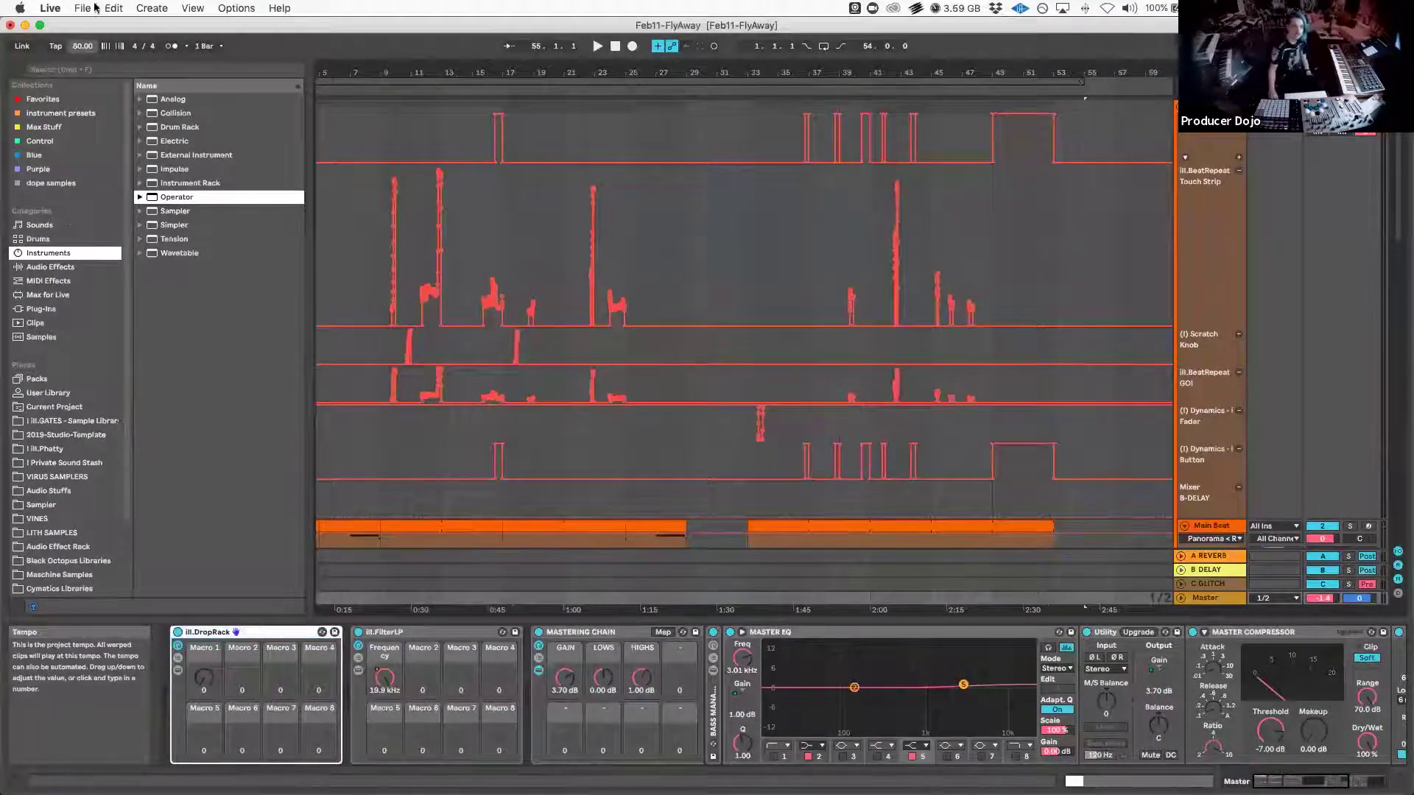
Review the export settings again and close them without rendering
click(95, 7)
click(133, 200)
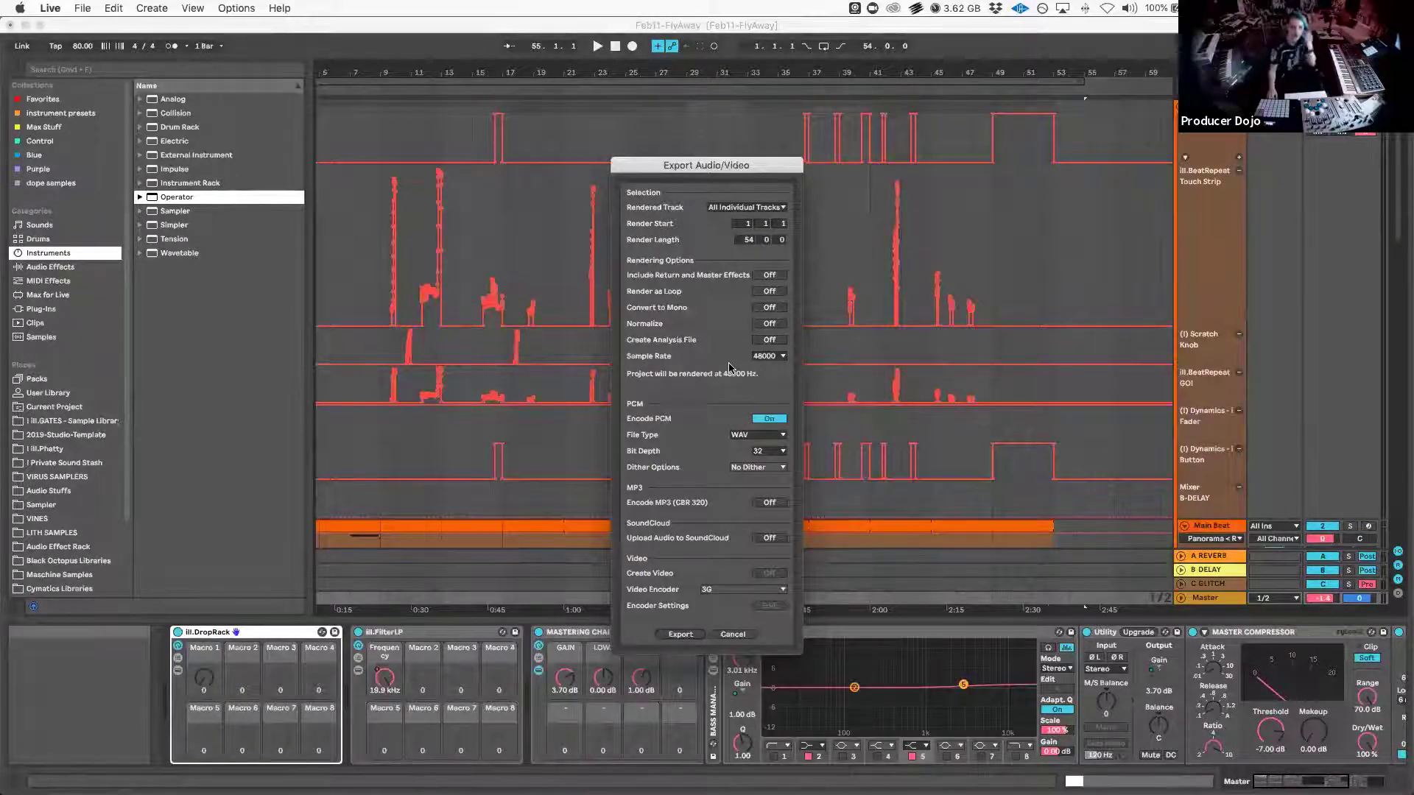
click(751, 639)
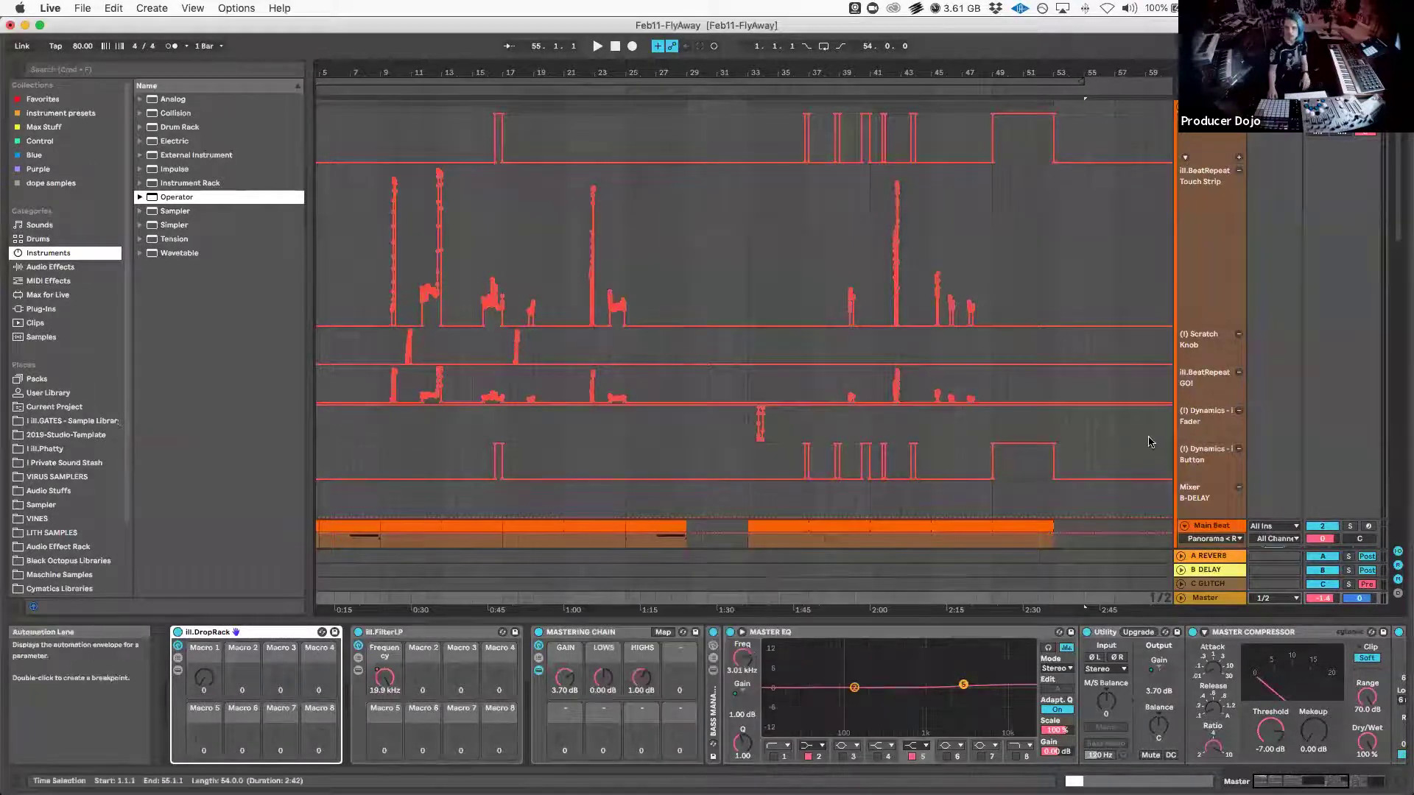
Examine the drum group's automation lanes, including BeatRepeat, Scratch, Dynamics, TightDelay and Auto Pan Gate
scroll(852, 496, down, 1)
scroll(851, 496, up, 1)
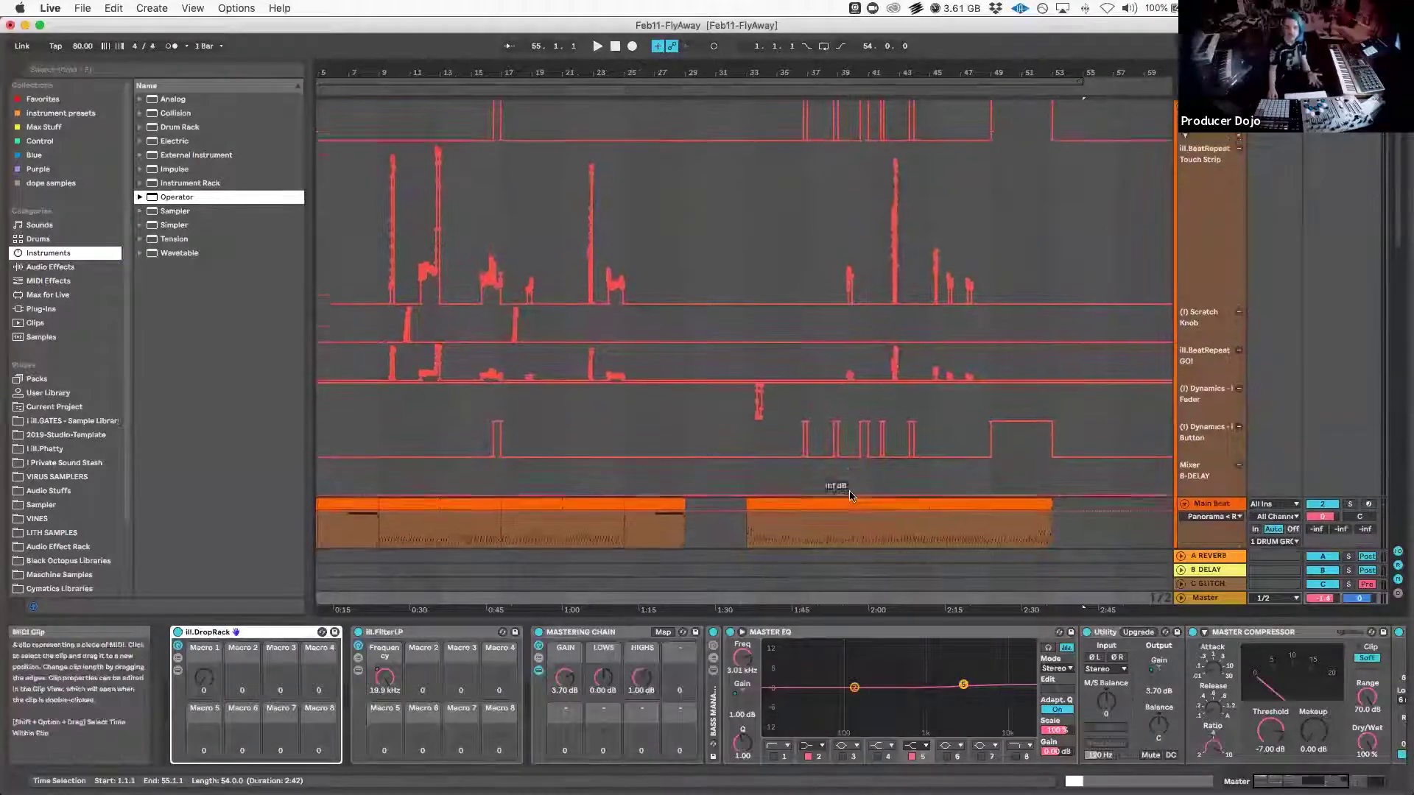
scroll(852, 496, left, 3)
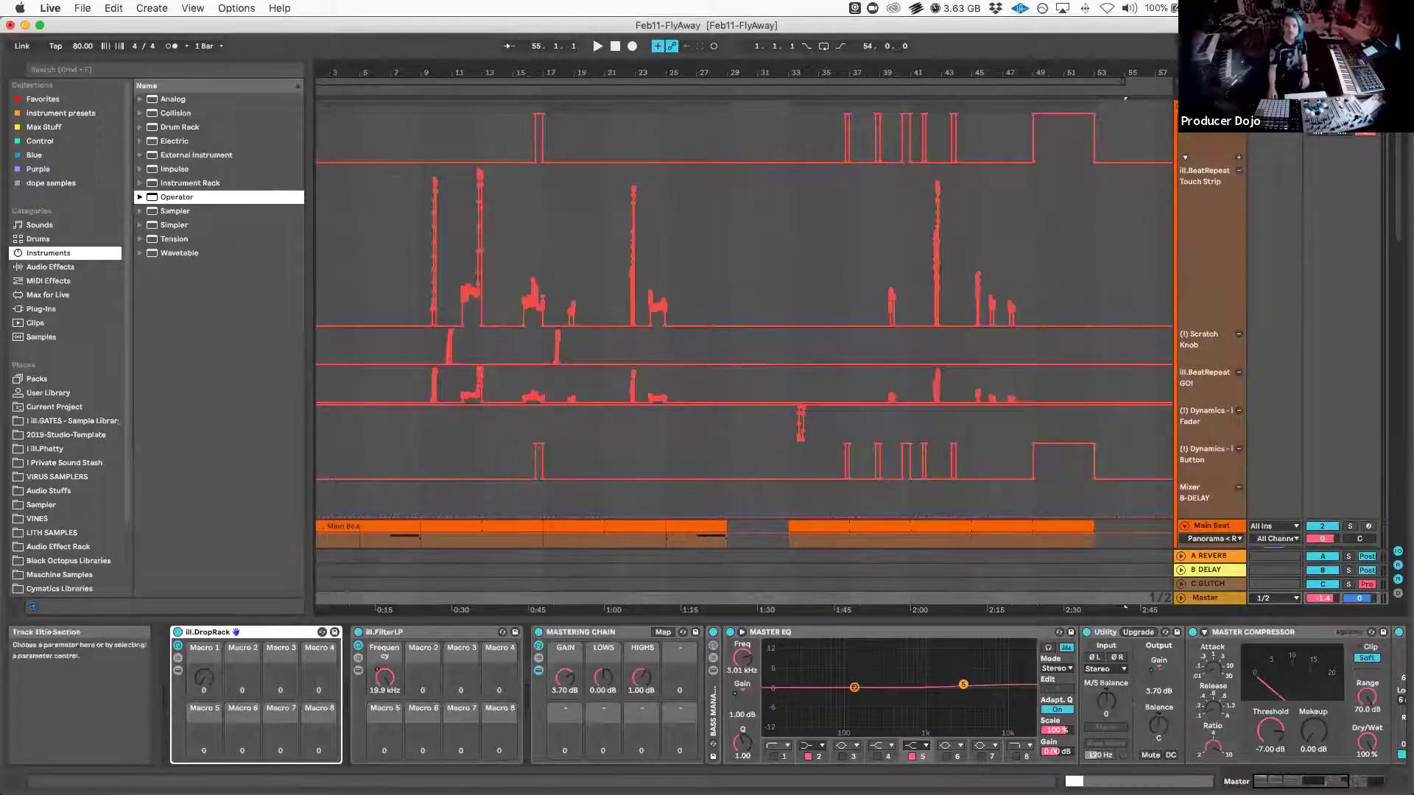
click(1207, 149)
right_click(1181, 321)
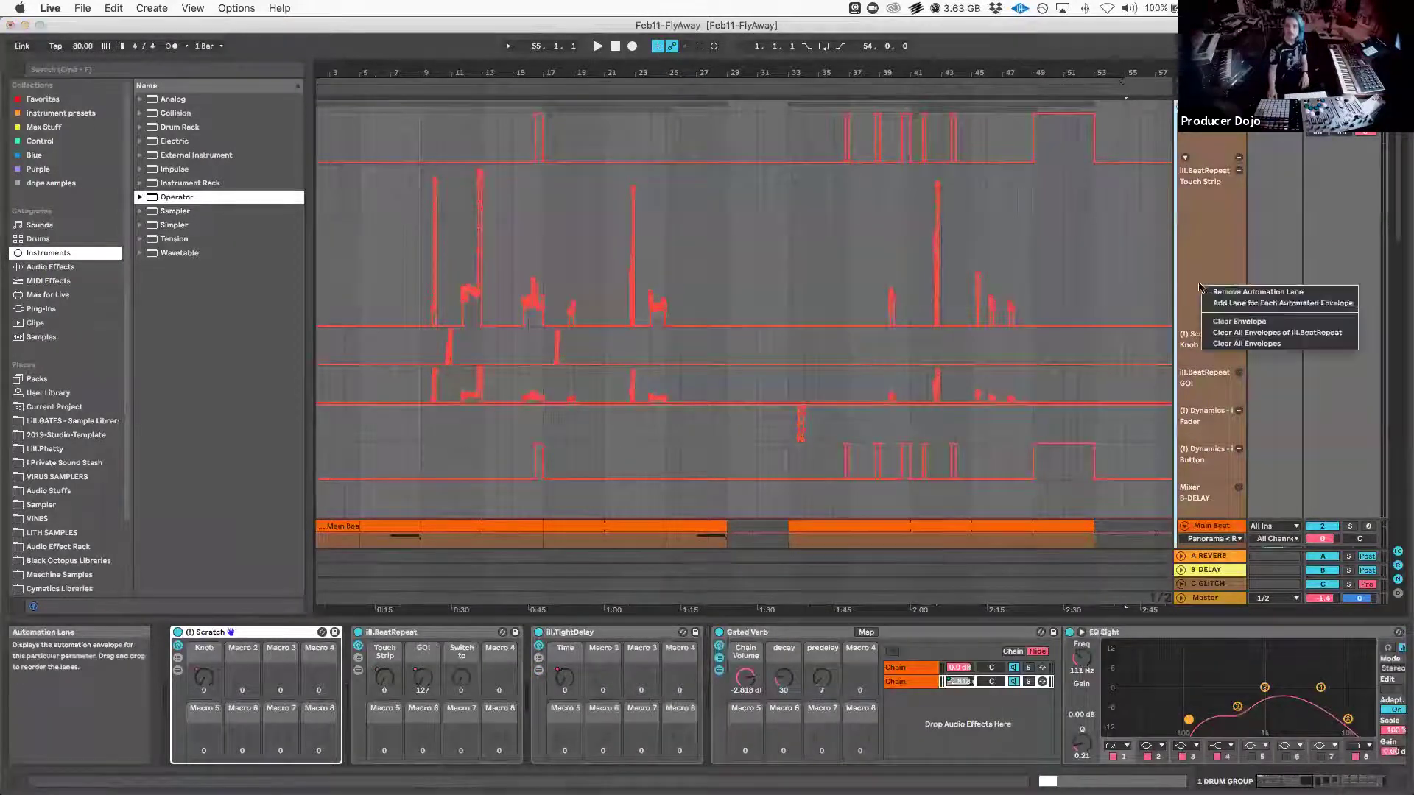
click(1191, 348)
scroll(1178, 331, down, 5)
scroll(1190, 302, up, 5)
scroll(1191, 306, down, 4)
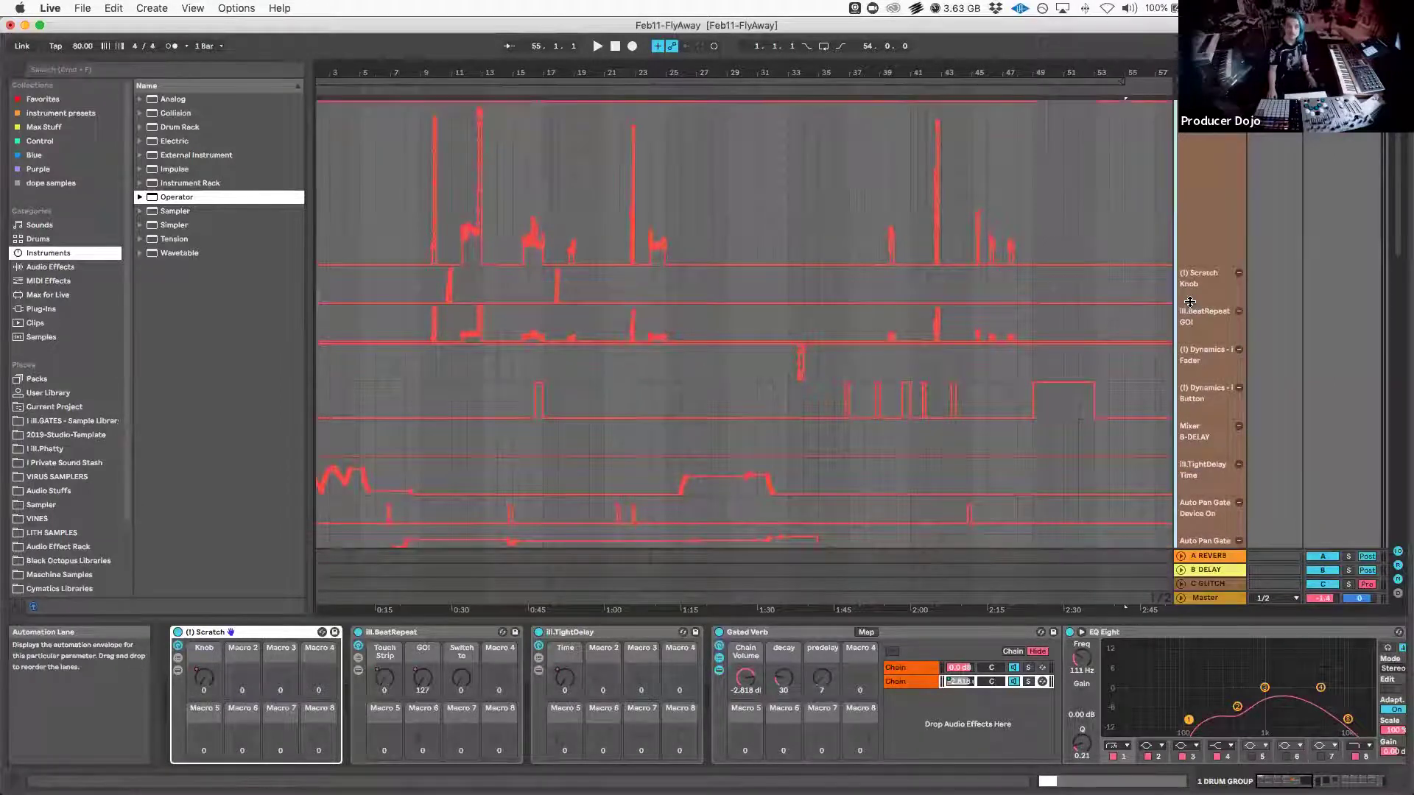
scroll(1190, 301, up, 2)
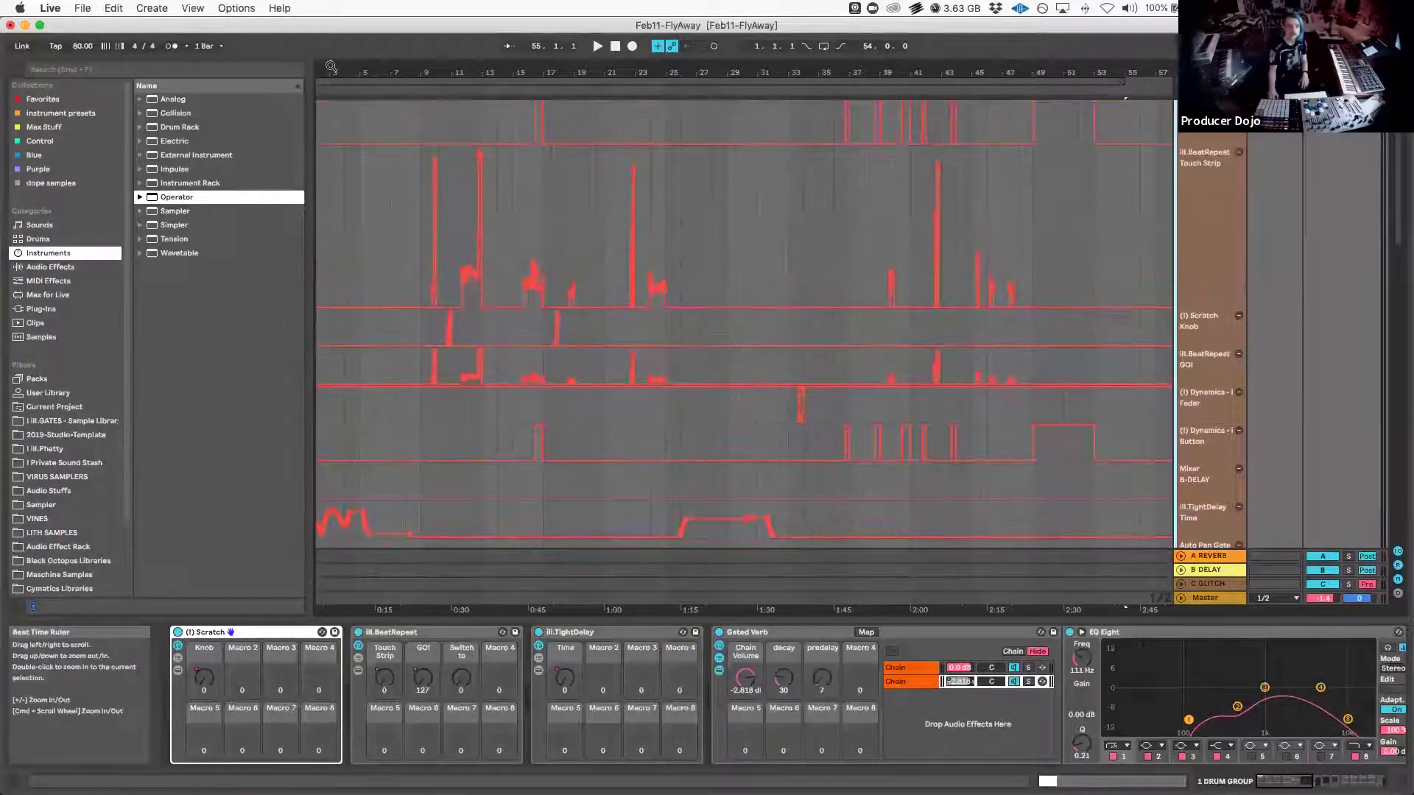
drag(397, 73, 665, 153)
scroll(978, 316, down, 5)
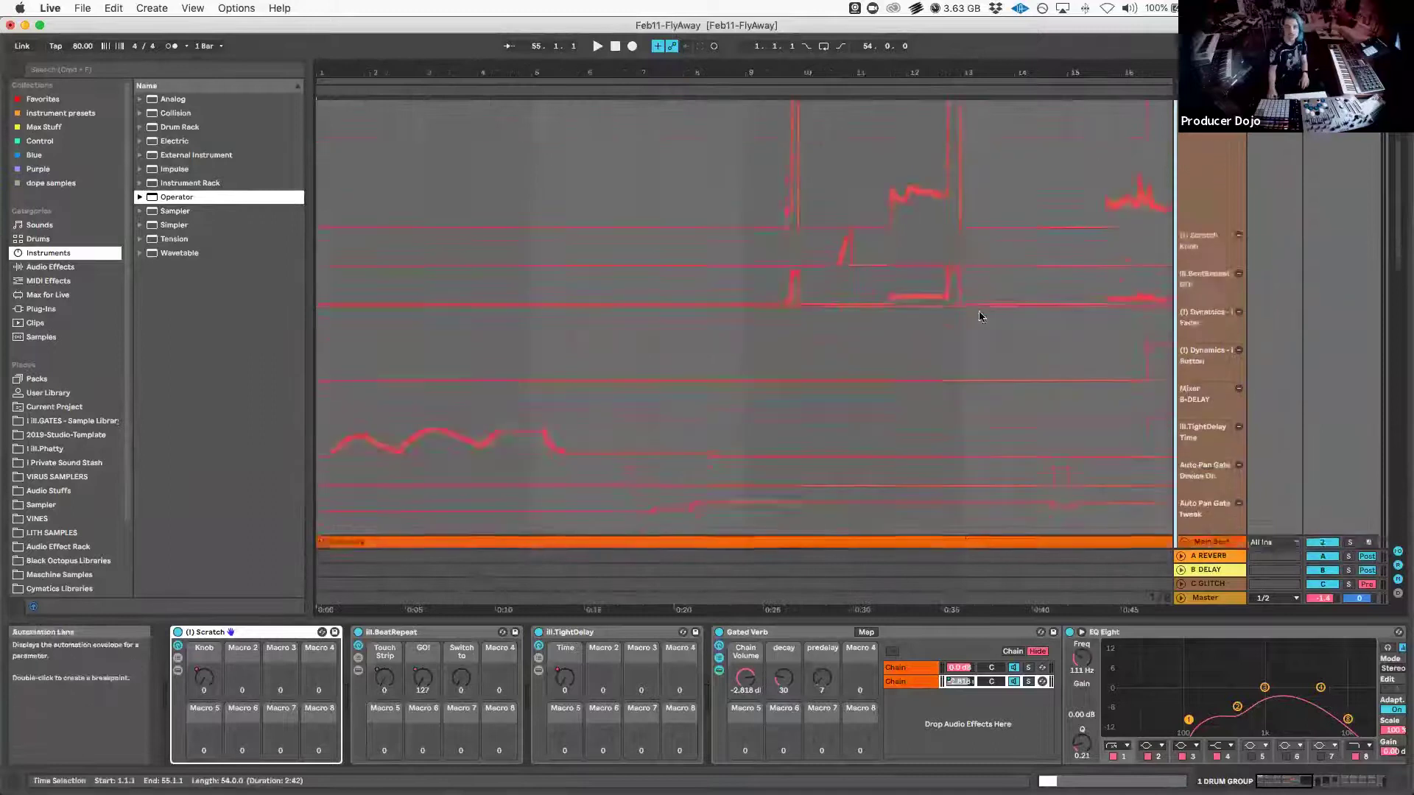
scroll(978, 316, down, 1)
scroll(978, 316, up, 8)
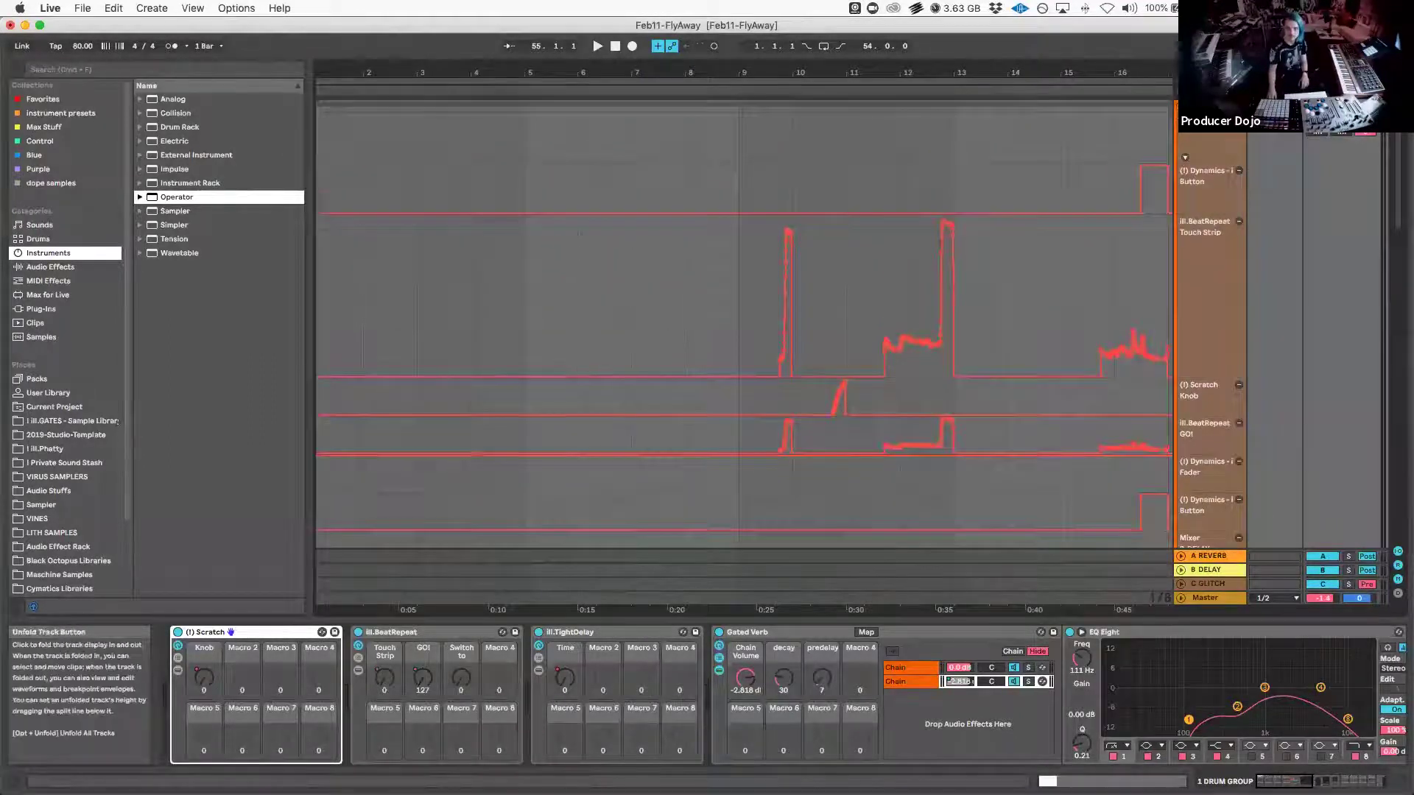
Fold the drum group and inspect its device chain from Scratch through to Drum Buss
click(1184, 157)
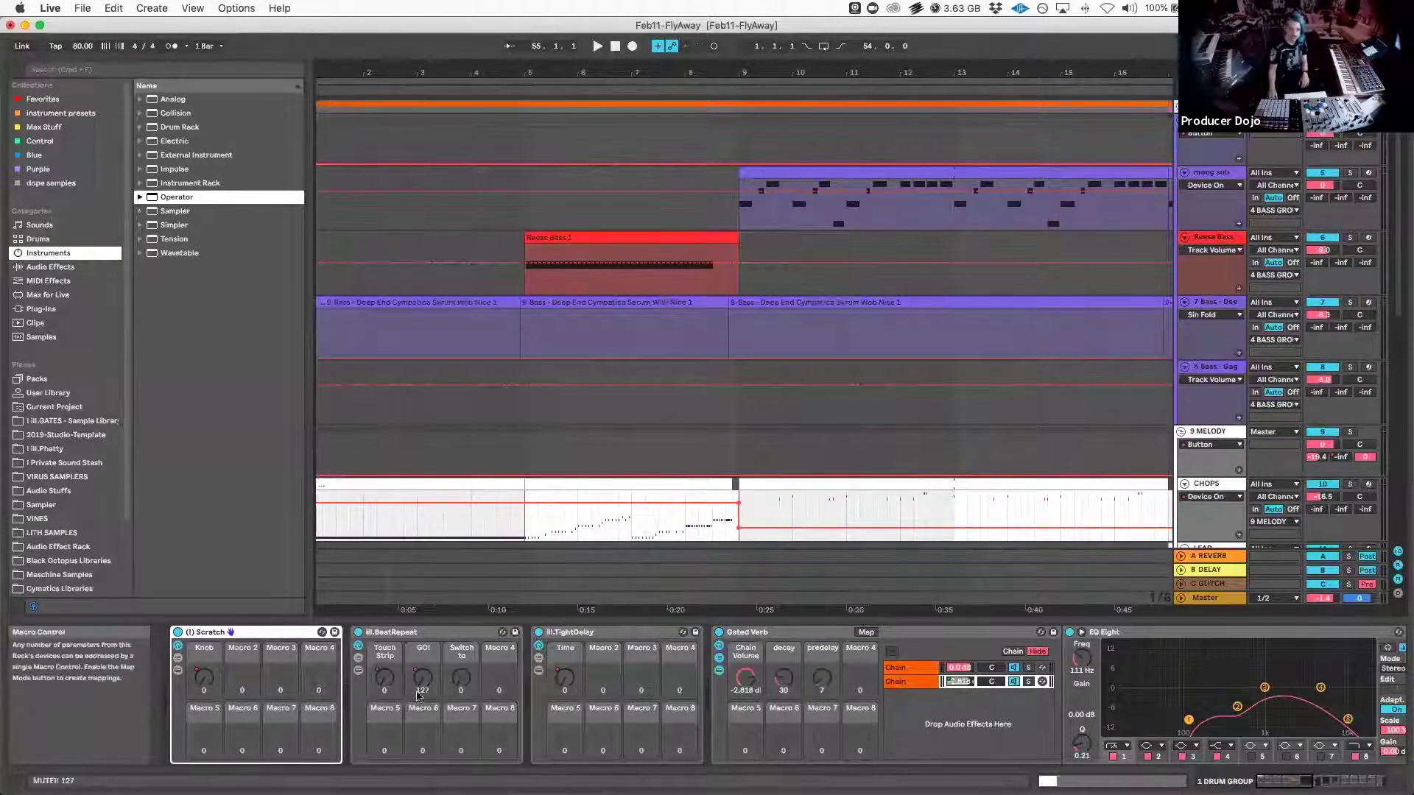
scroll(921, 667, right, 2)
scroll(920, 667, right, 10)
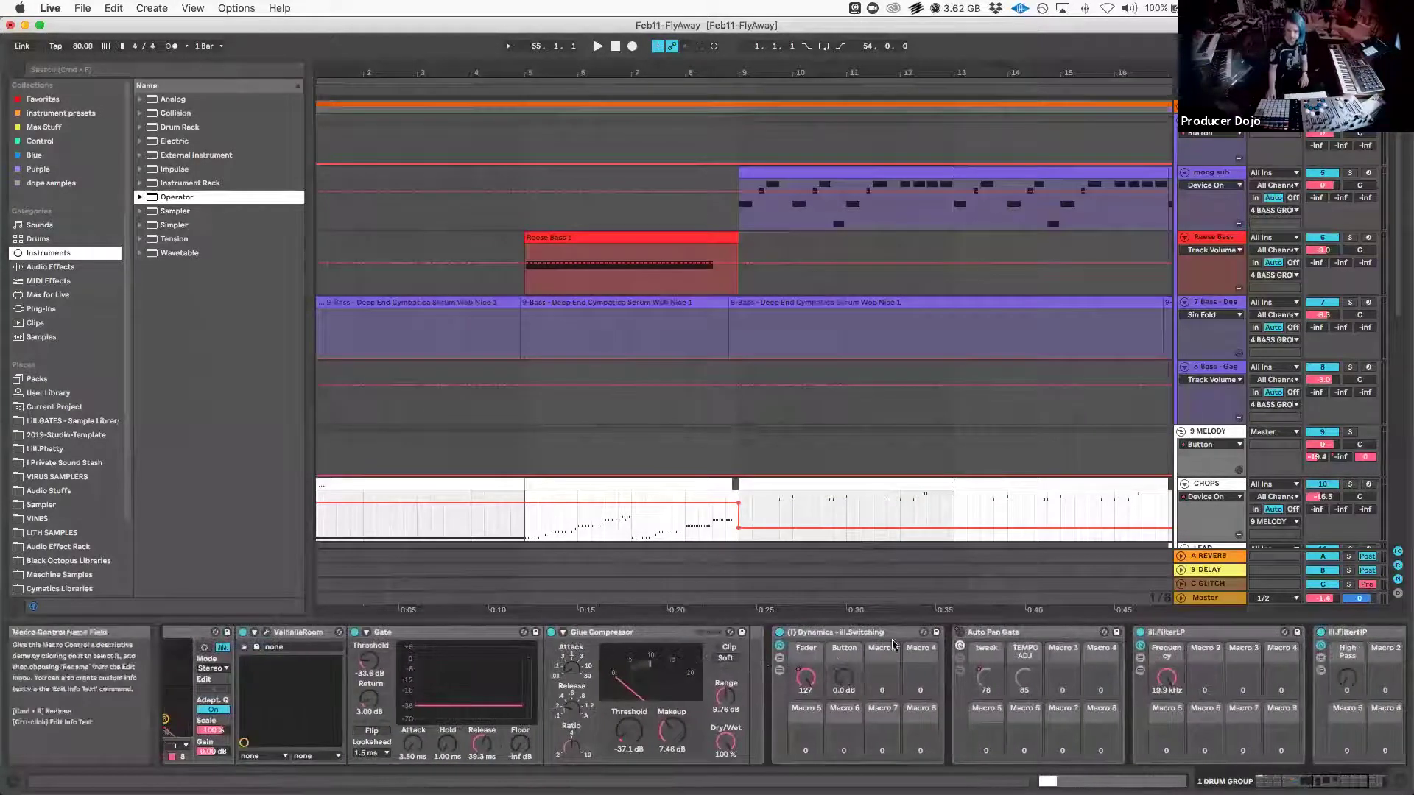
scroll(608, 705, right, 10)
scroll(608, 706, right, 2)
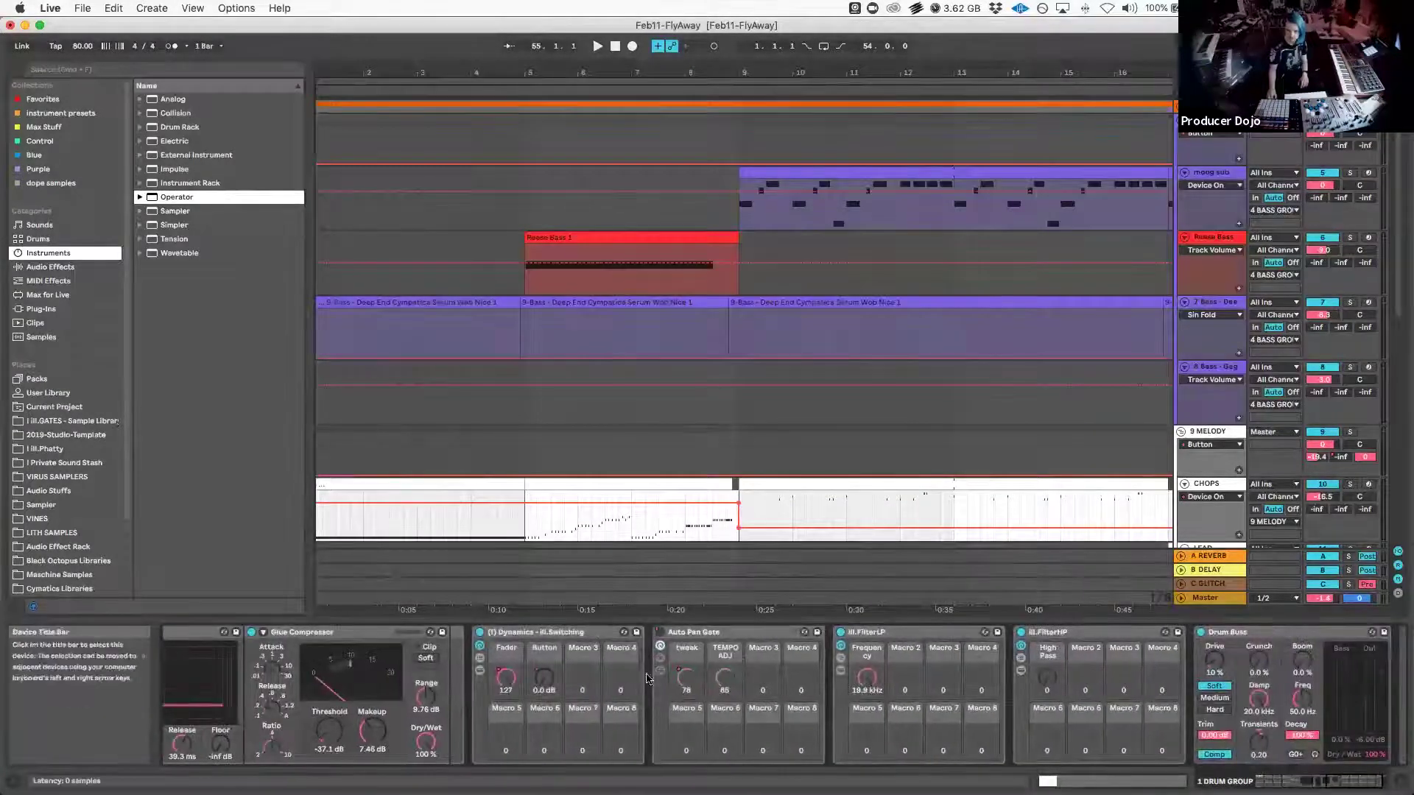
scroll(810, 663, right, 3)
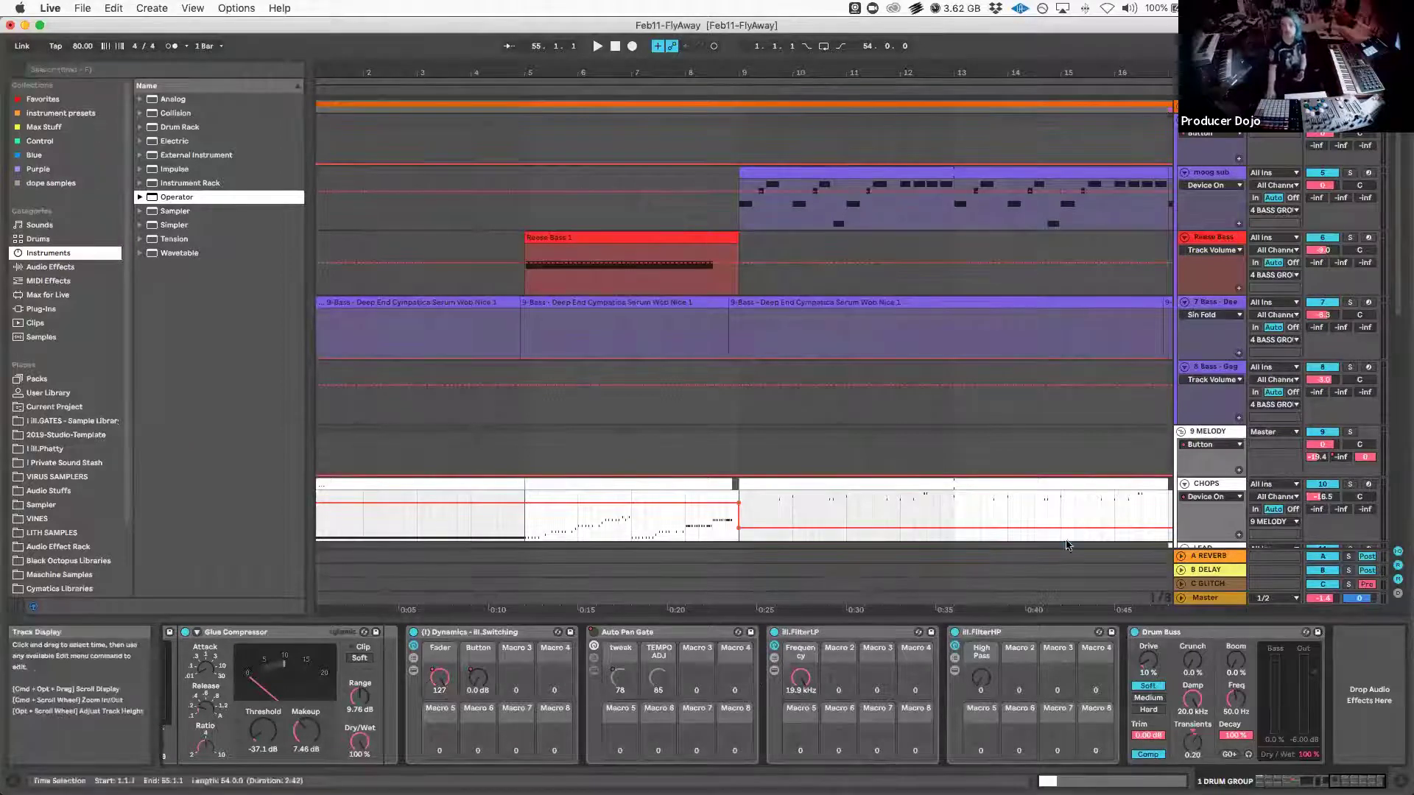
Unfold the drum group and review its automation lanes across the whole arrangement alongside the Main Beat and Mudpies clips
click(1206, 484)
click(1184, 106)
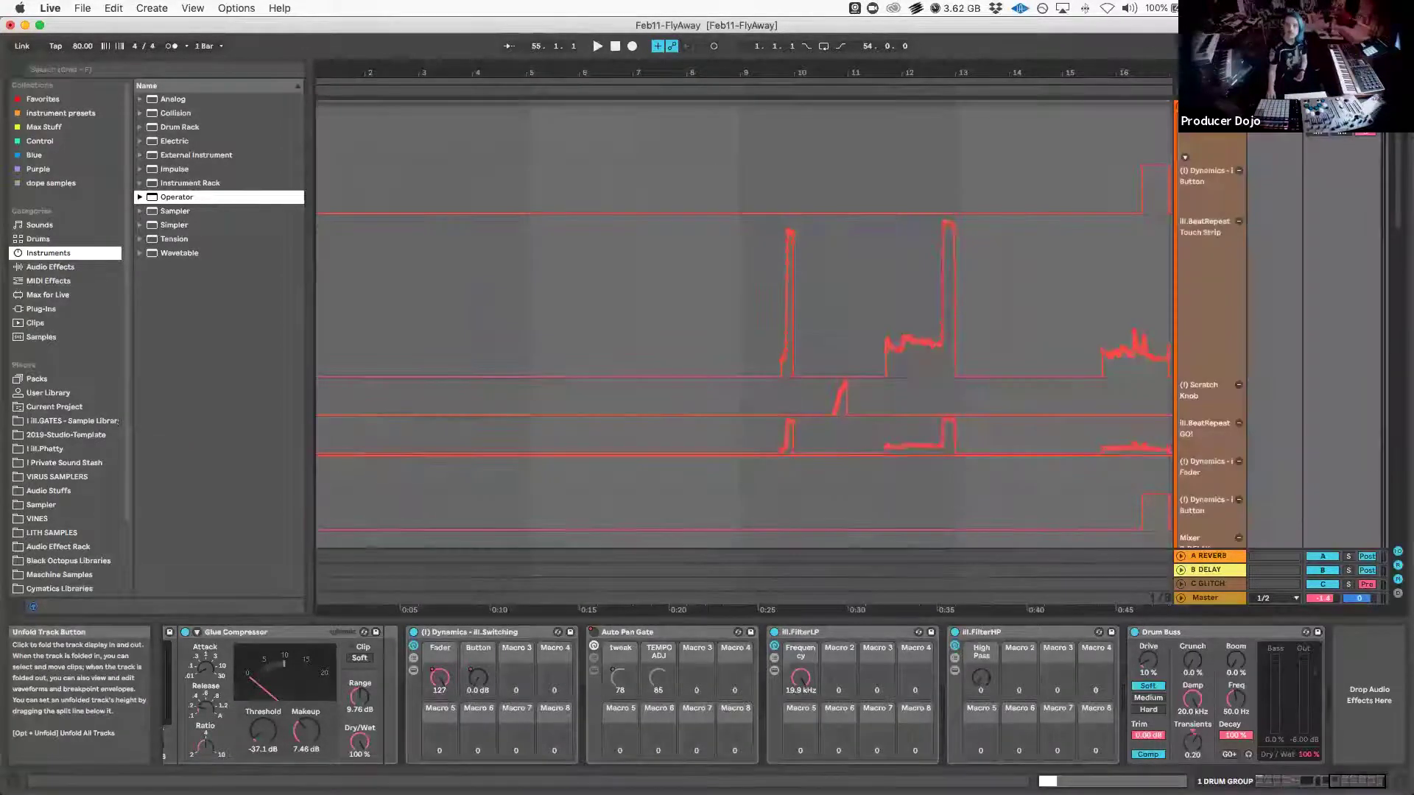
scroll(1010, 293, down, 5)
drag(822, 73, 821, 29)
scroll(587, 272, down, 5)
scroll(587, 273, down, 5)
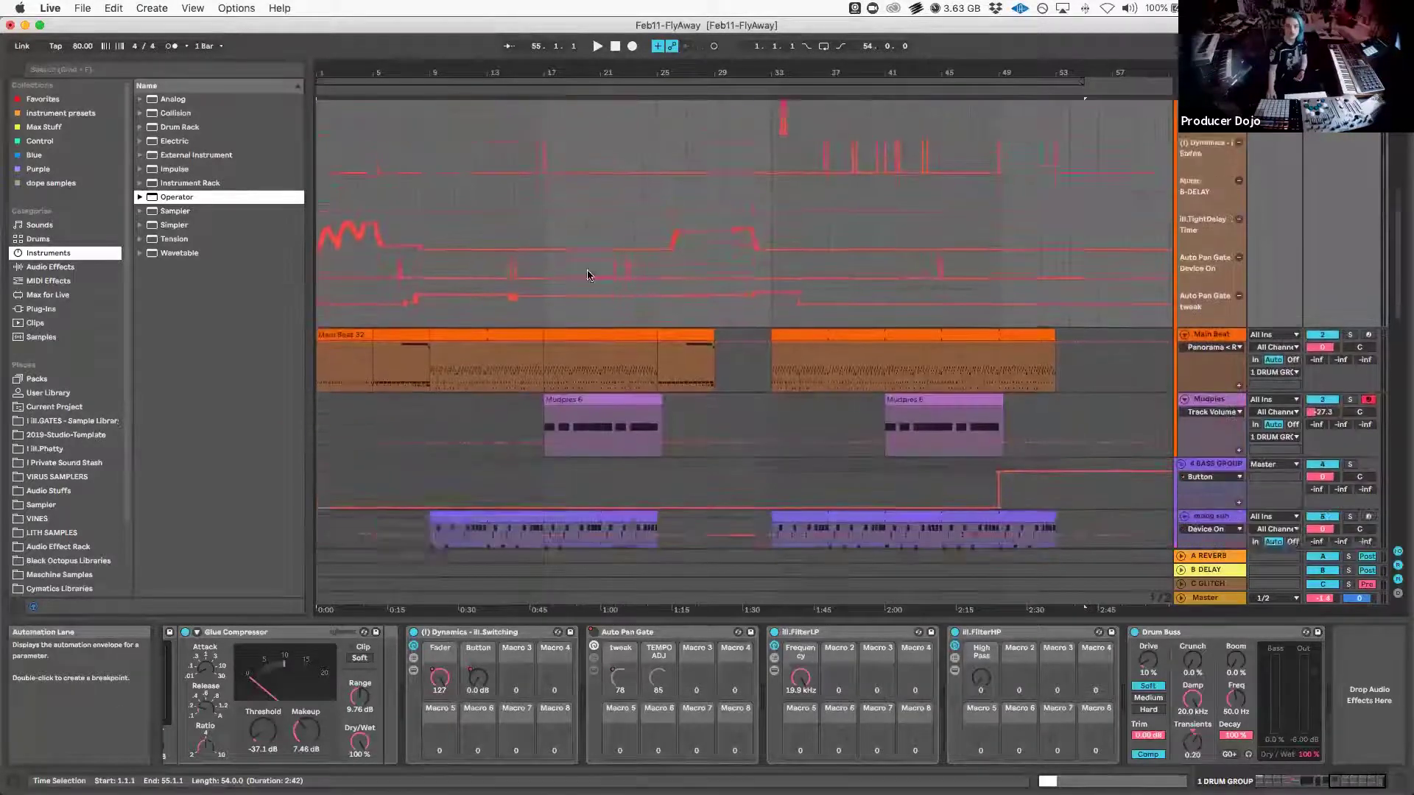
scroll(587, 275, up, 5)
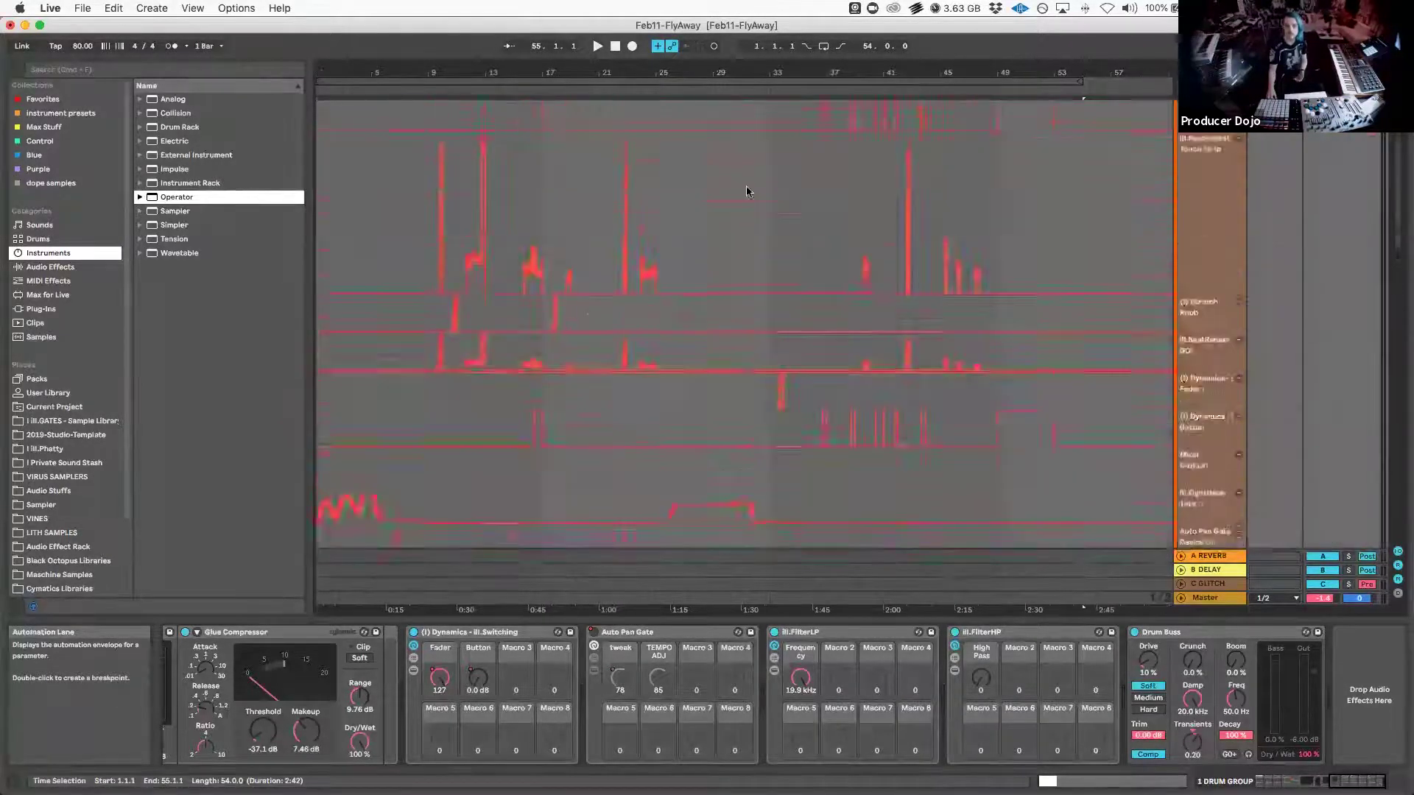
scroll(1212, 217, down, 4)
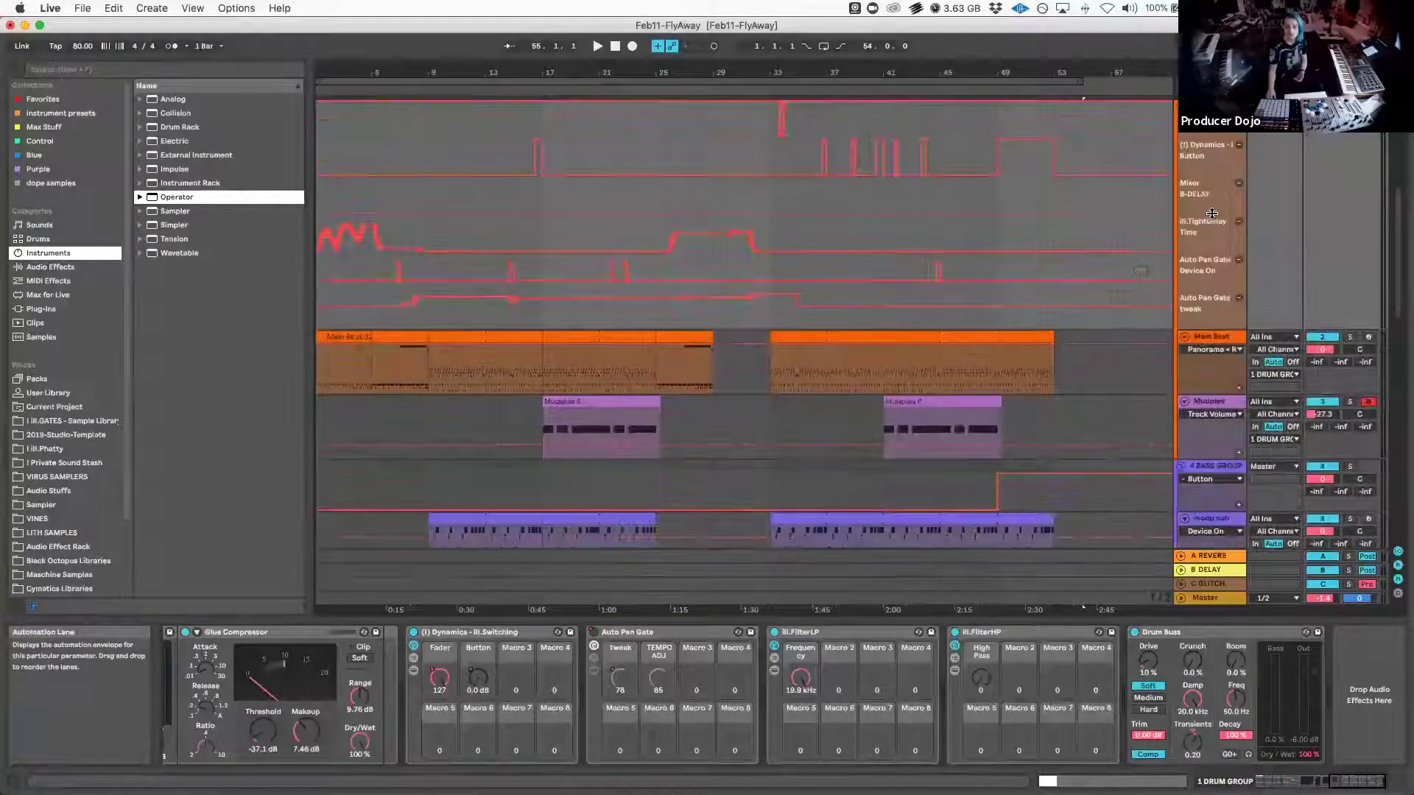
scroll(1021, 327, down, 2)
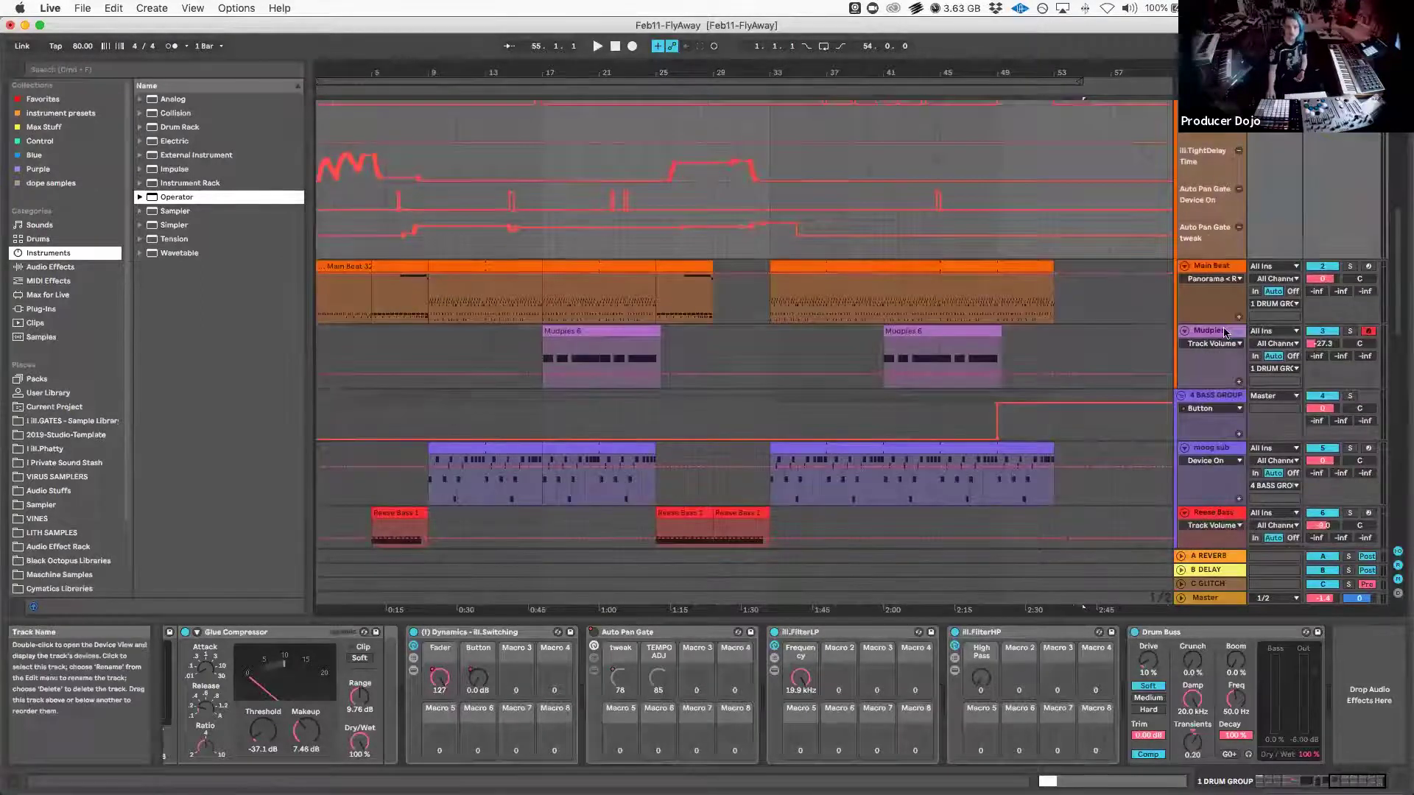
Check the Mudpies track's devices and return to the drum group's effects chain through to Drum Buss
click(1224, 331)
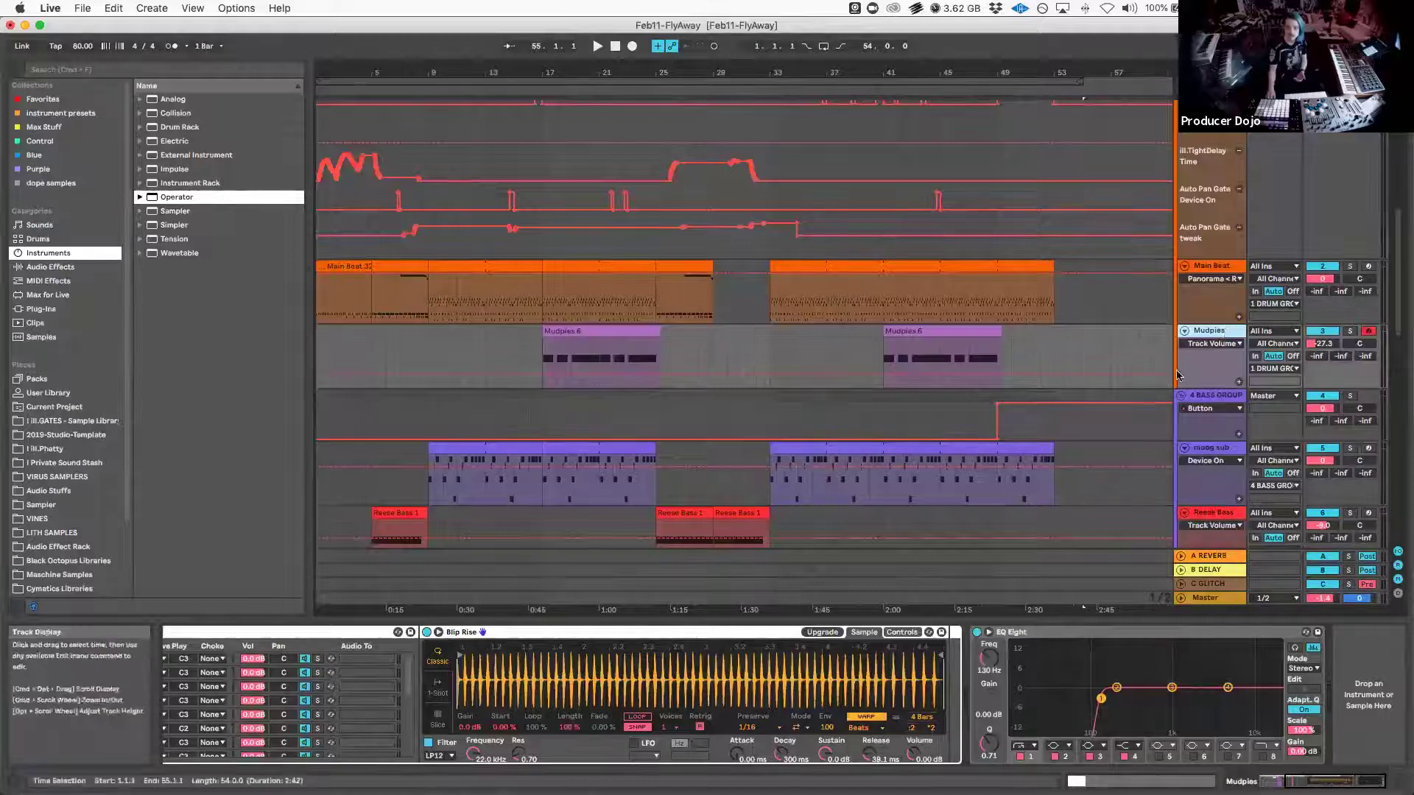
scroll(1191, 362, up, 8)
scroll(1192, 362, up, 4)
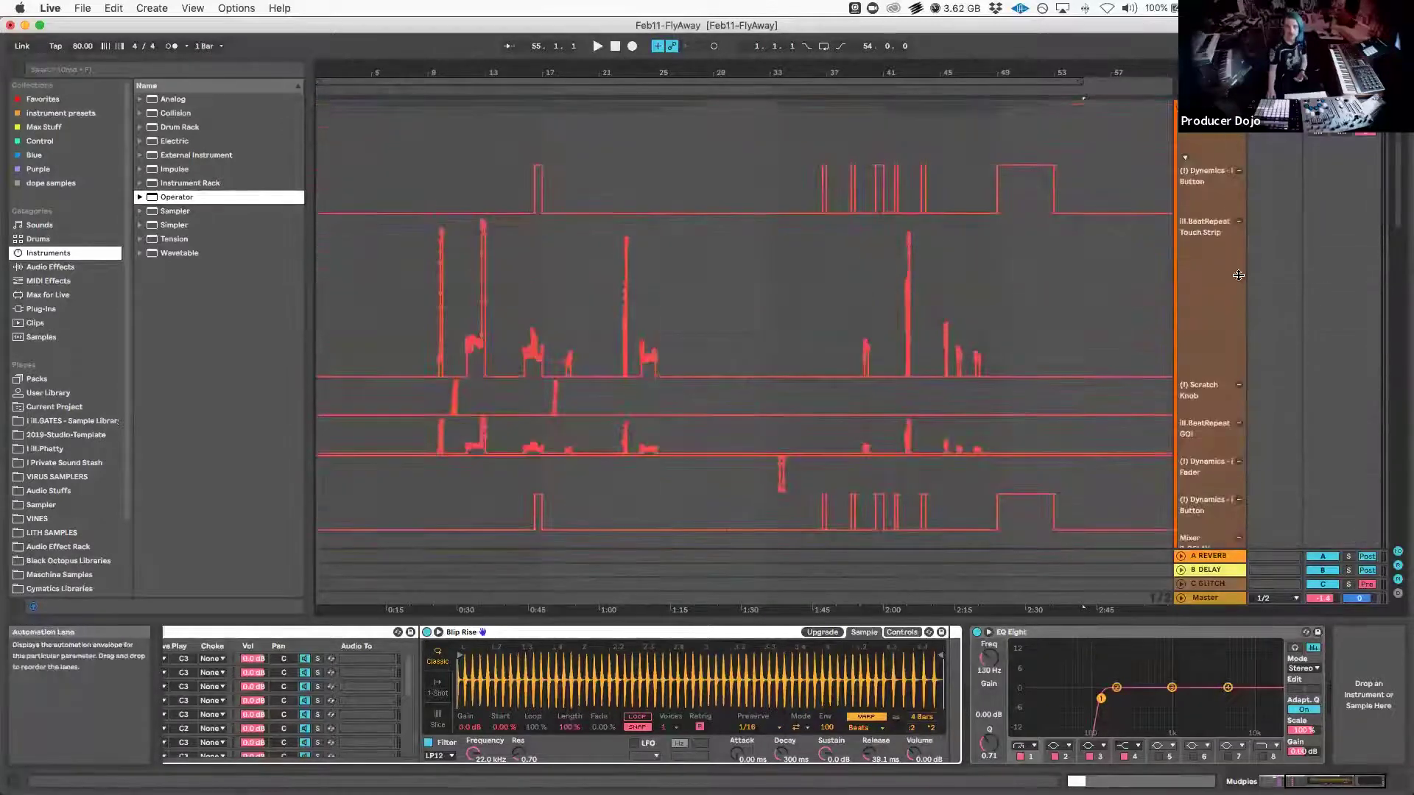
click(1211, 109)
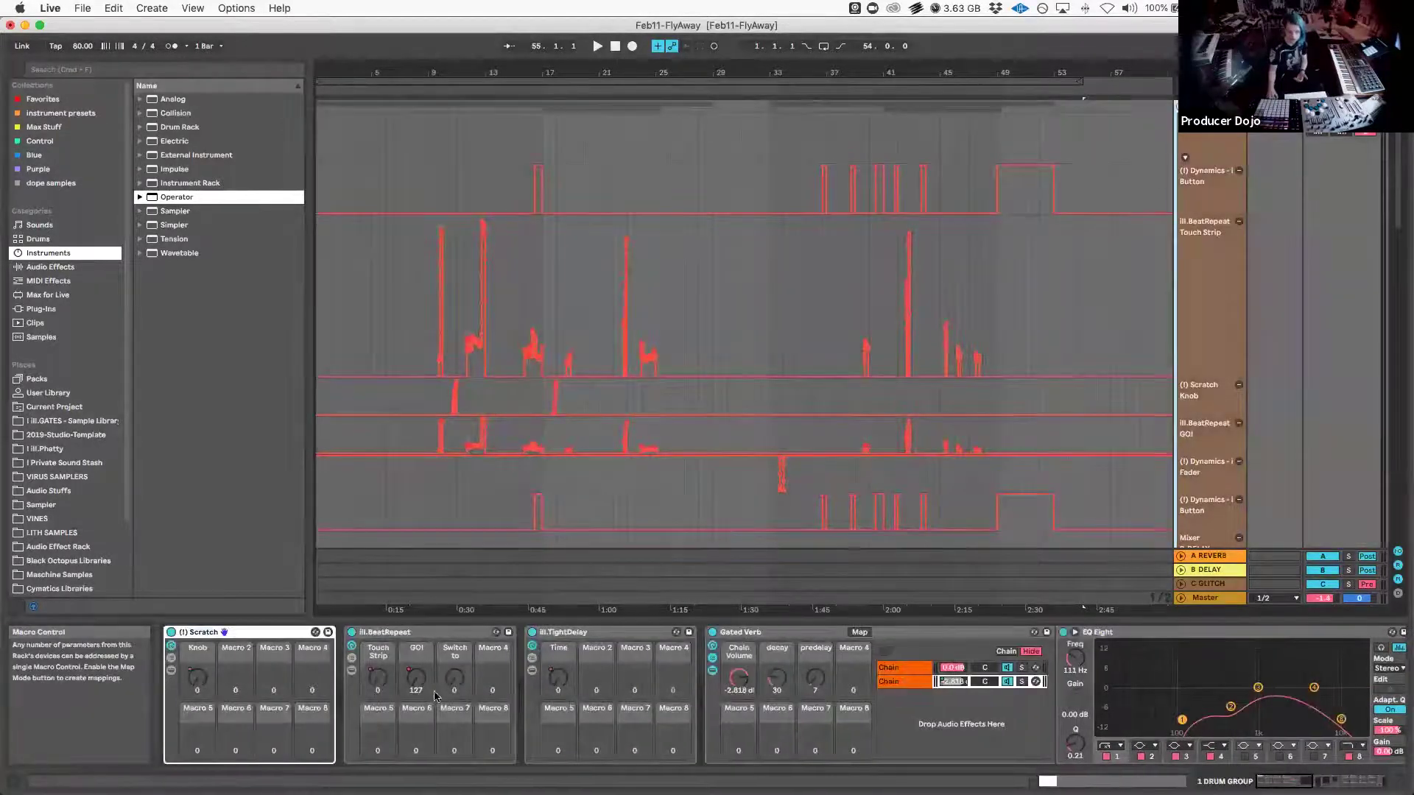
scroll(738, 687, right, 15)
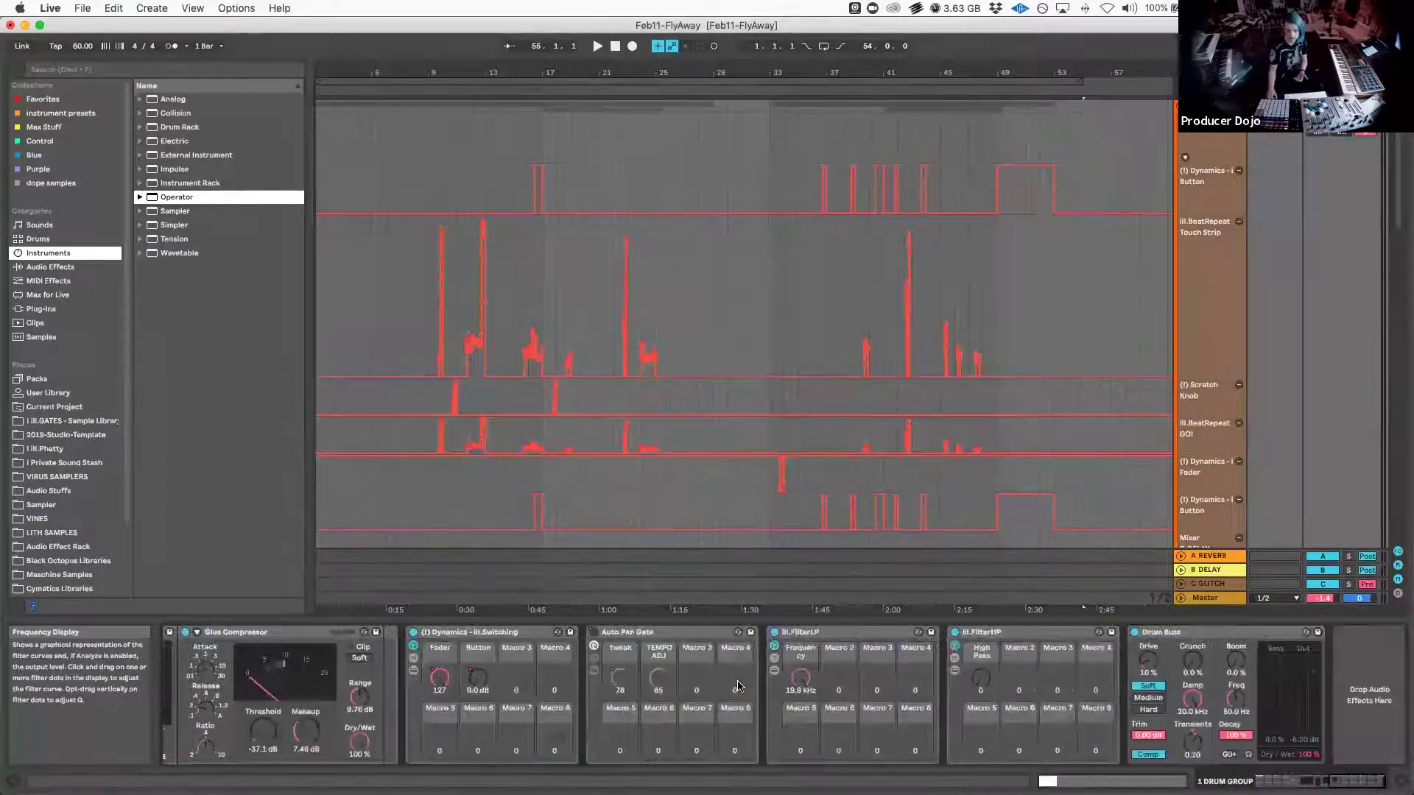
Review the drum group's effects chain from EQ Eight and Gate through Glue Compressor, Auto Pan Gate and the filters
scroll(739, 686, left, 15)
scroll(739, 686, right, 12)
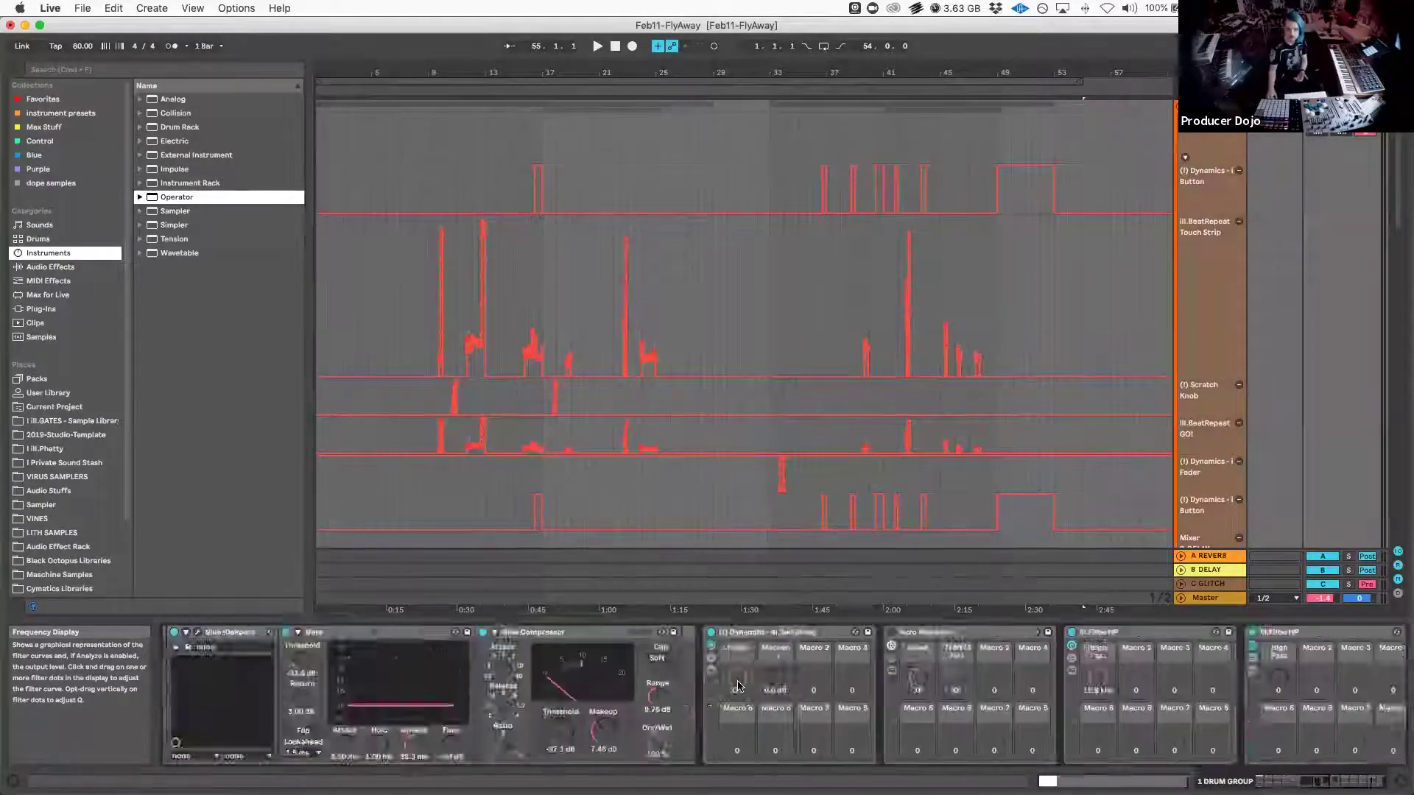
scroll(737, 686, right, 10)
scroll(737, 686, left, 10)
scroll(739, 687, left, 5)
Compare the device chains of the Main Beat and Mudpies tracks below the drum group's automation lanes
scroll(1194, 368, down, 10)
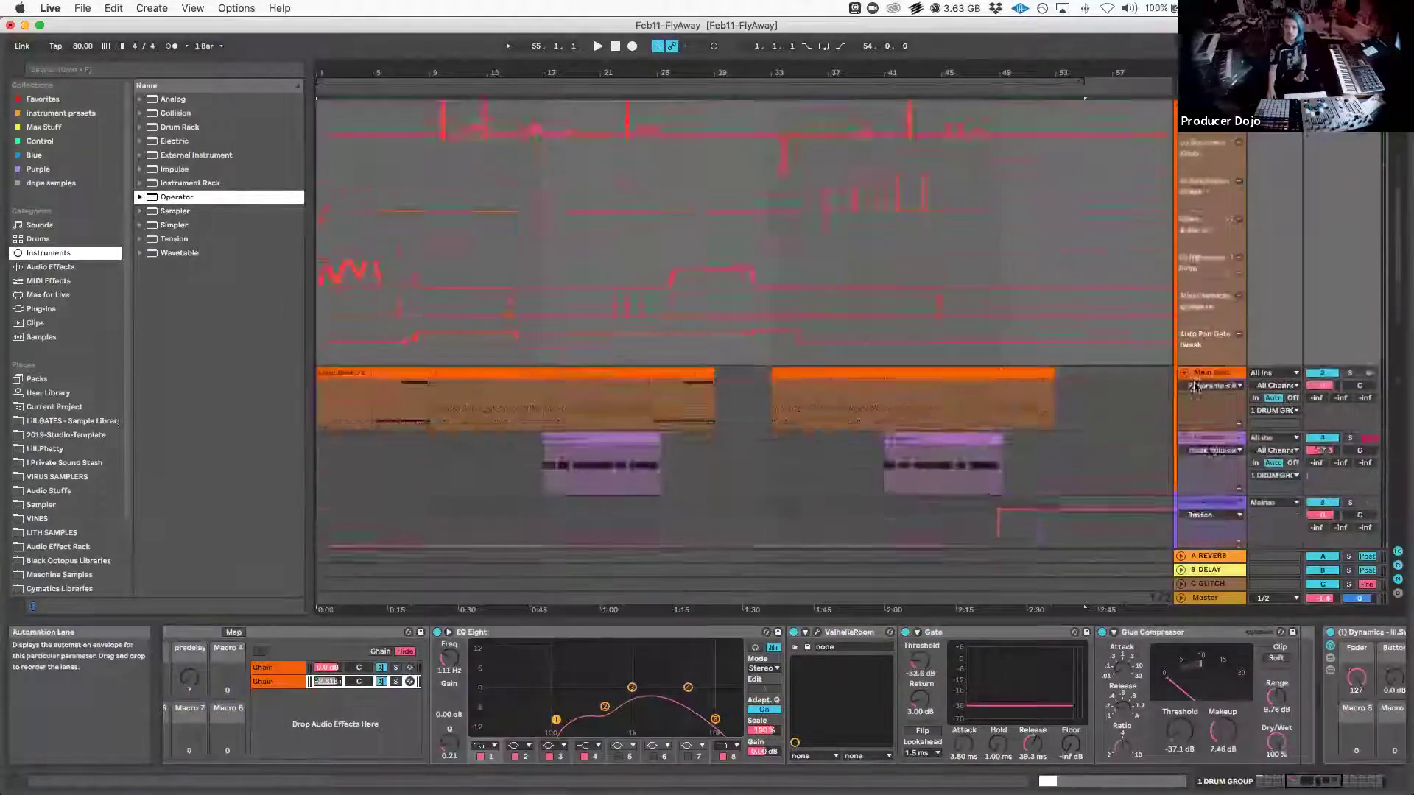
scroll(1194, 386, down, 5)
click(1213, 212)
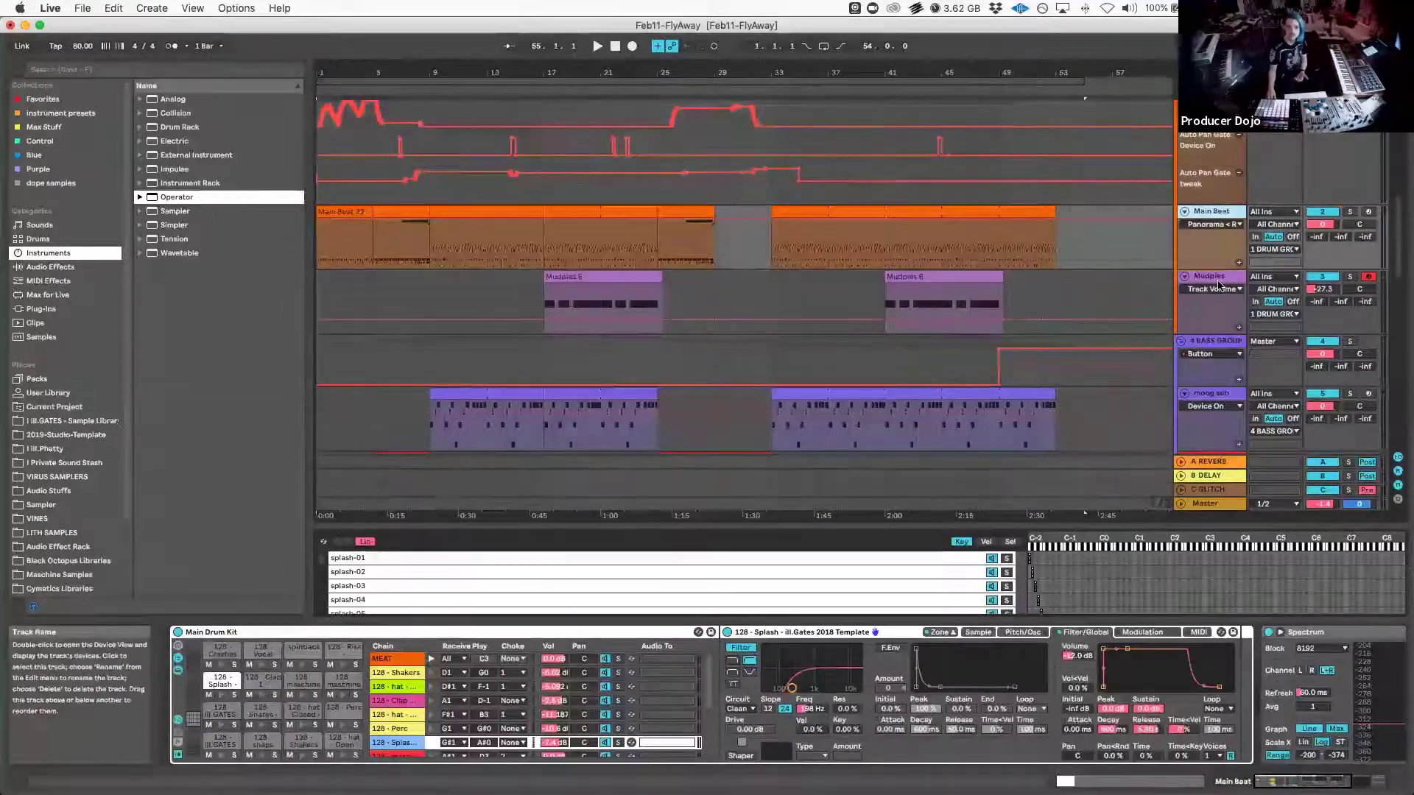
click(1213, 277)
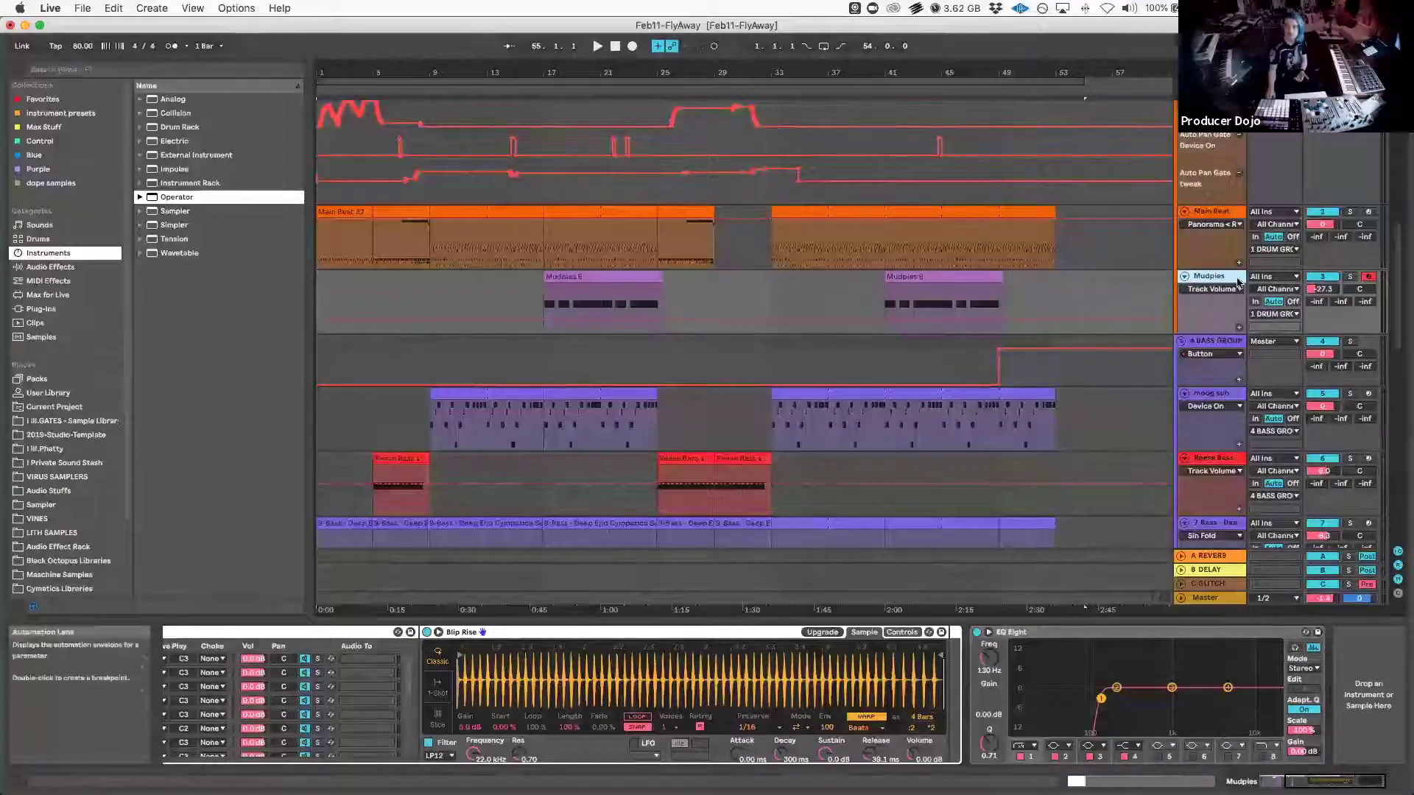
right_click(1214, 266)
click(1150, 277)
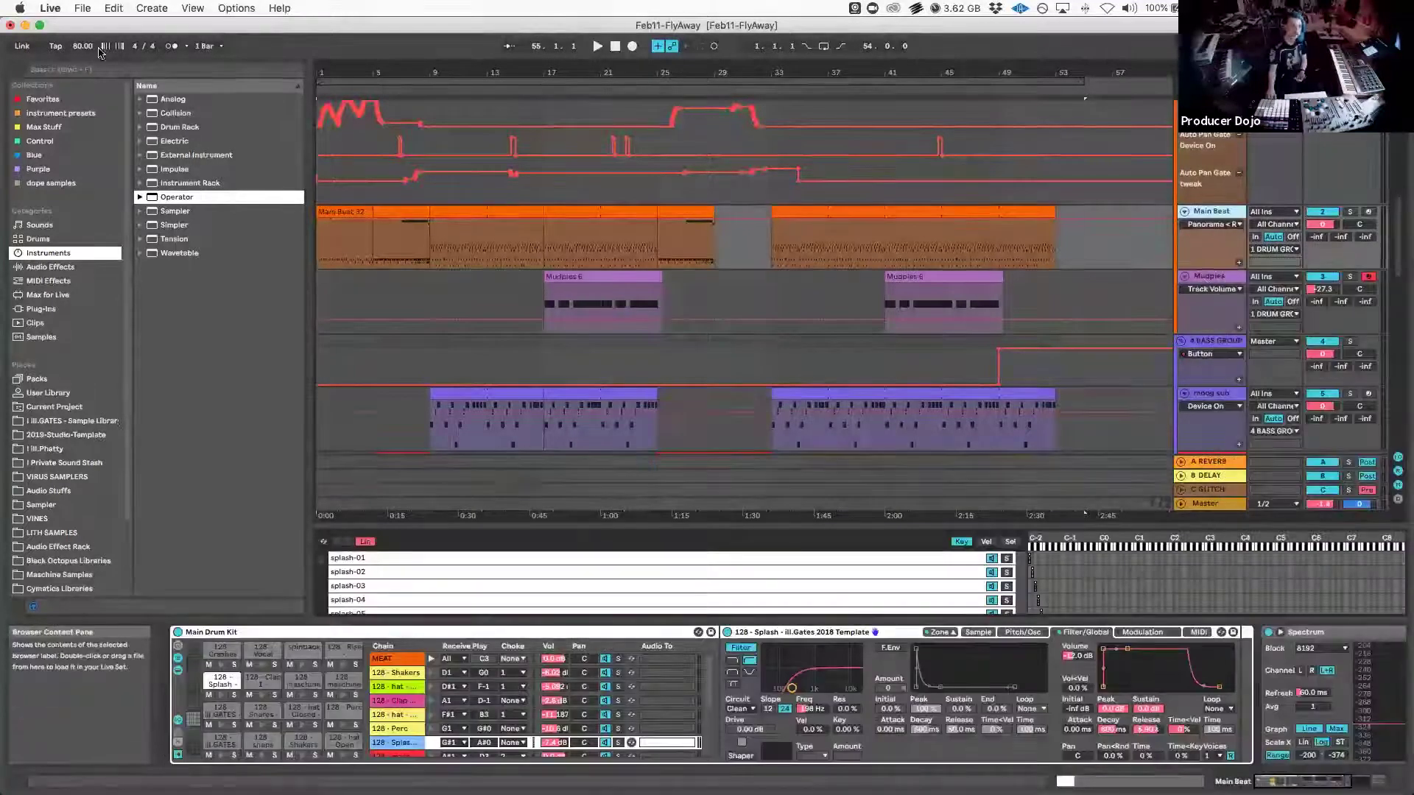
Open the recent Live Set Feb11-FlyAway-FROZEN.als and resolve the save prompt for the current set
click(81, 8)
mouse_move(106, 62)
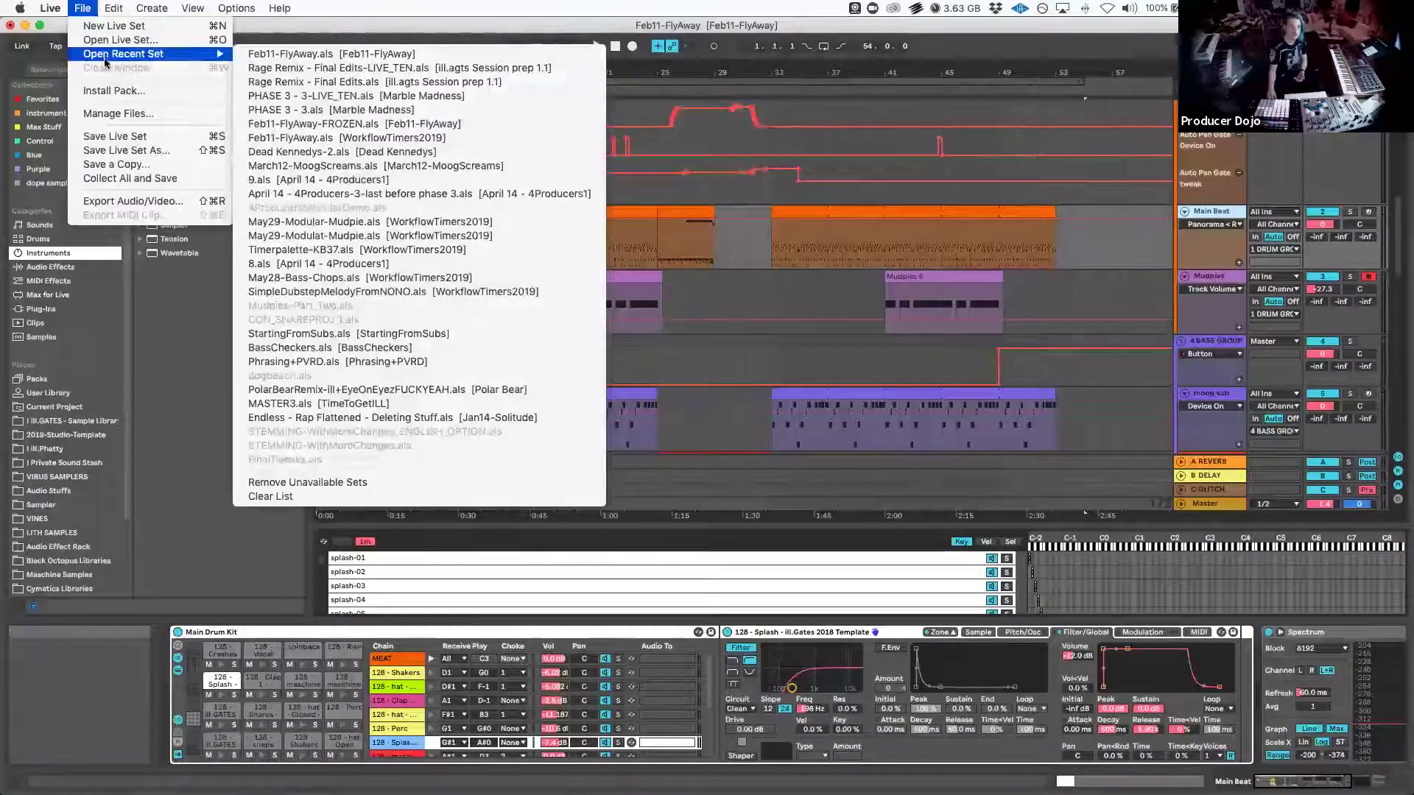
click(374, 124)
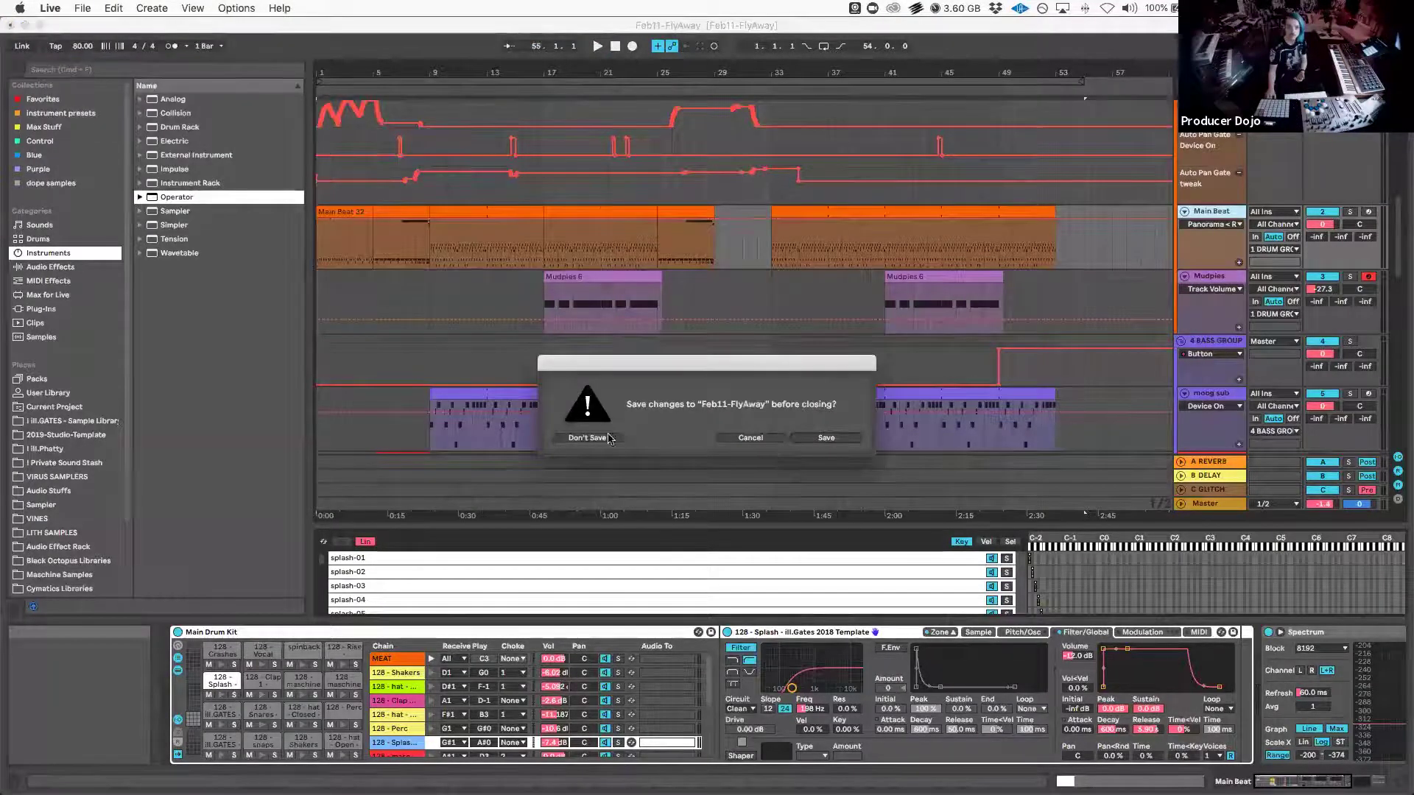
key(Return)
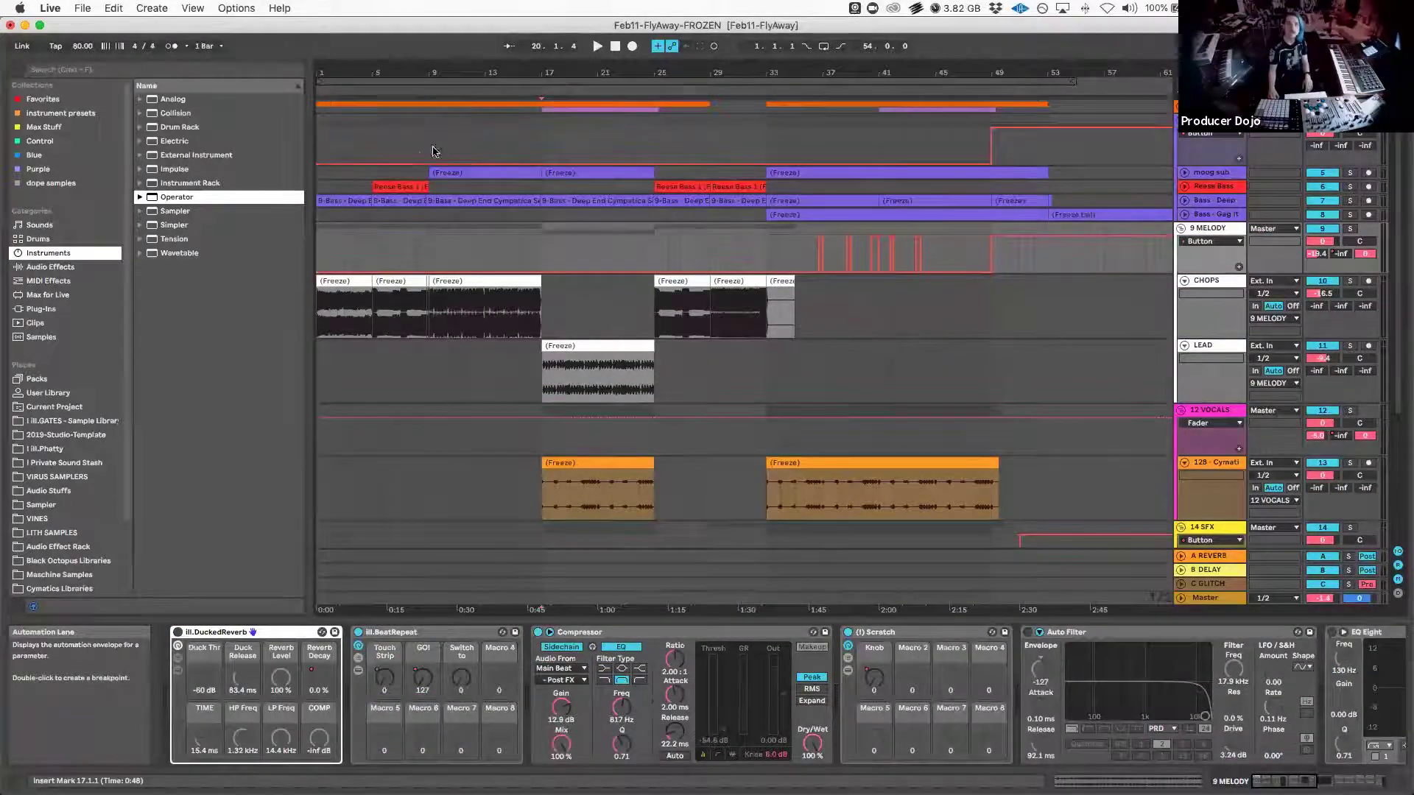
Review the frozen tracks from CHOPS and LEAD down through the vocals and SFX groups
click(1232, 280)
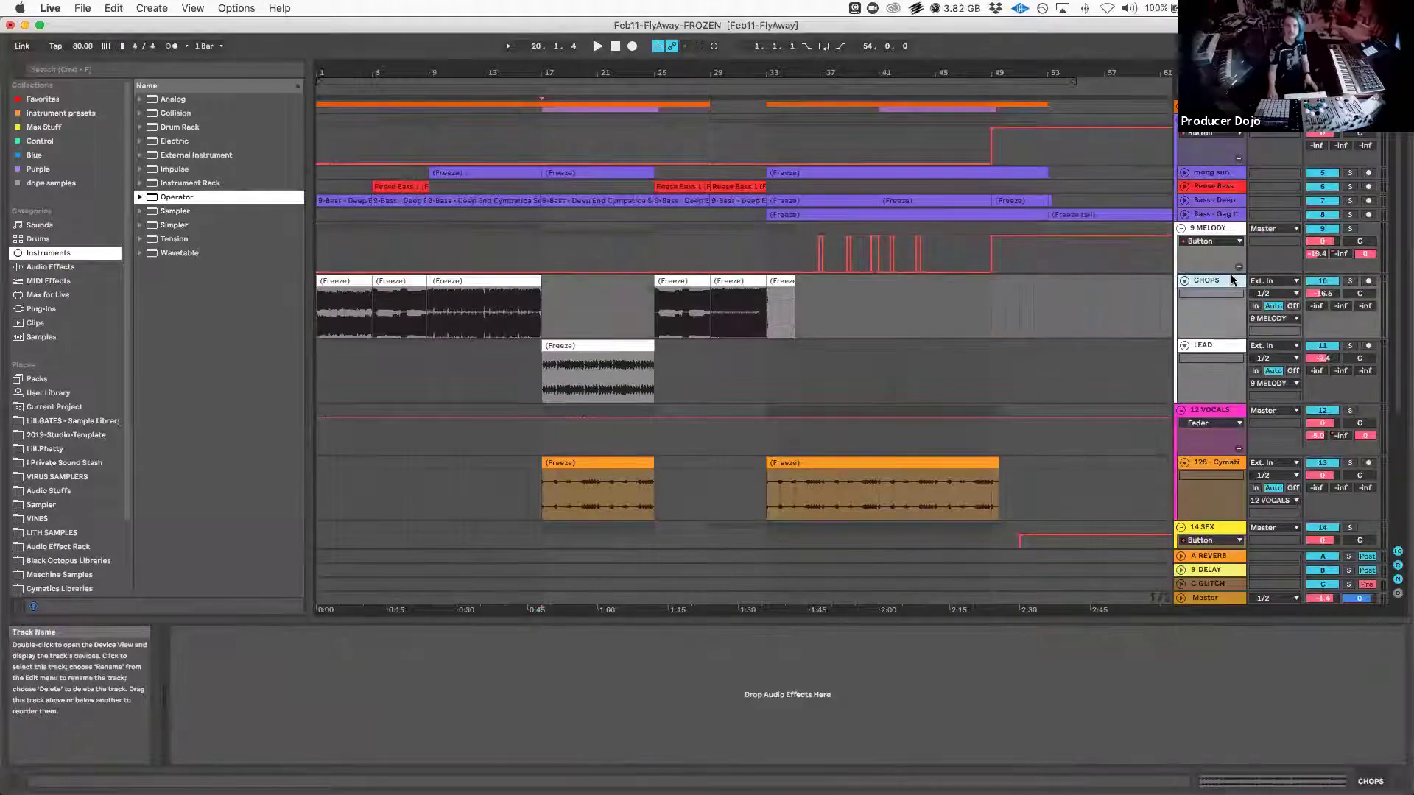
scroll(957, 309, right, 5)
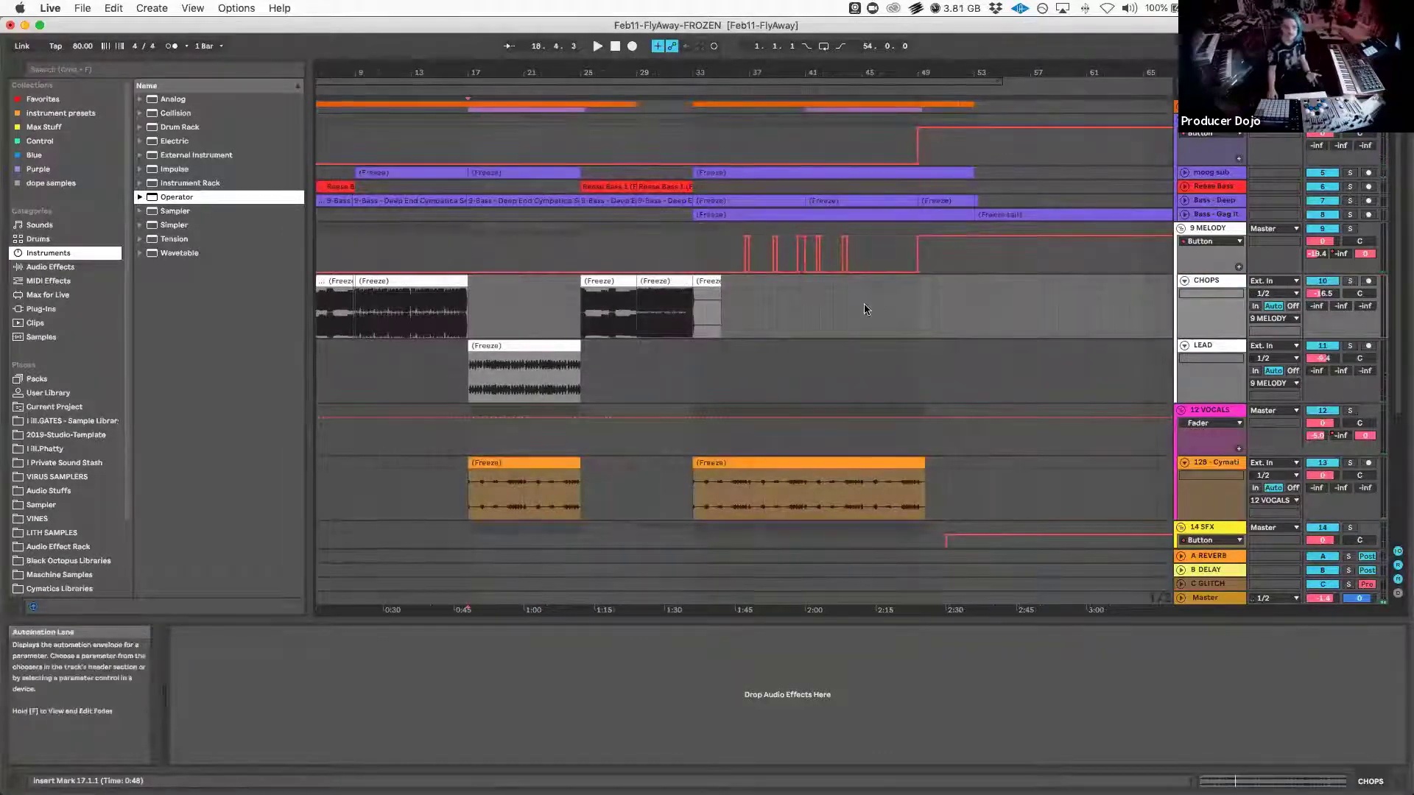
scroll(865, 309, down, 4)
scroll(865, 309, left, 3)
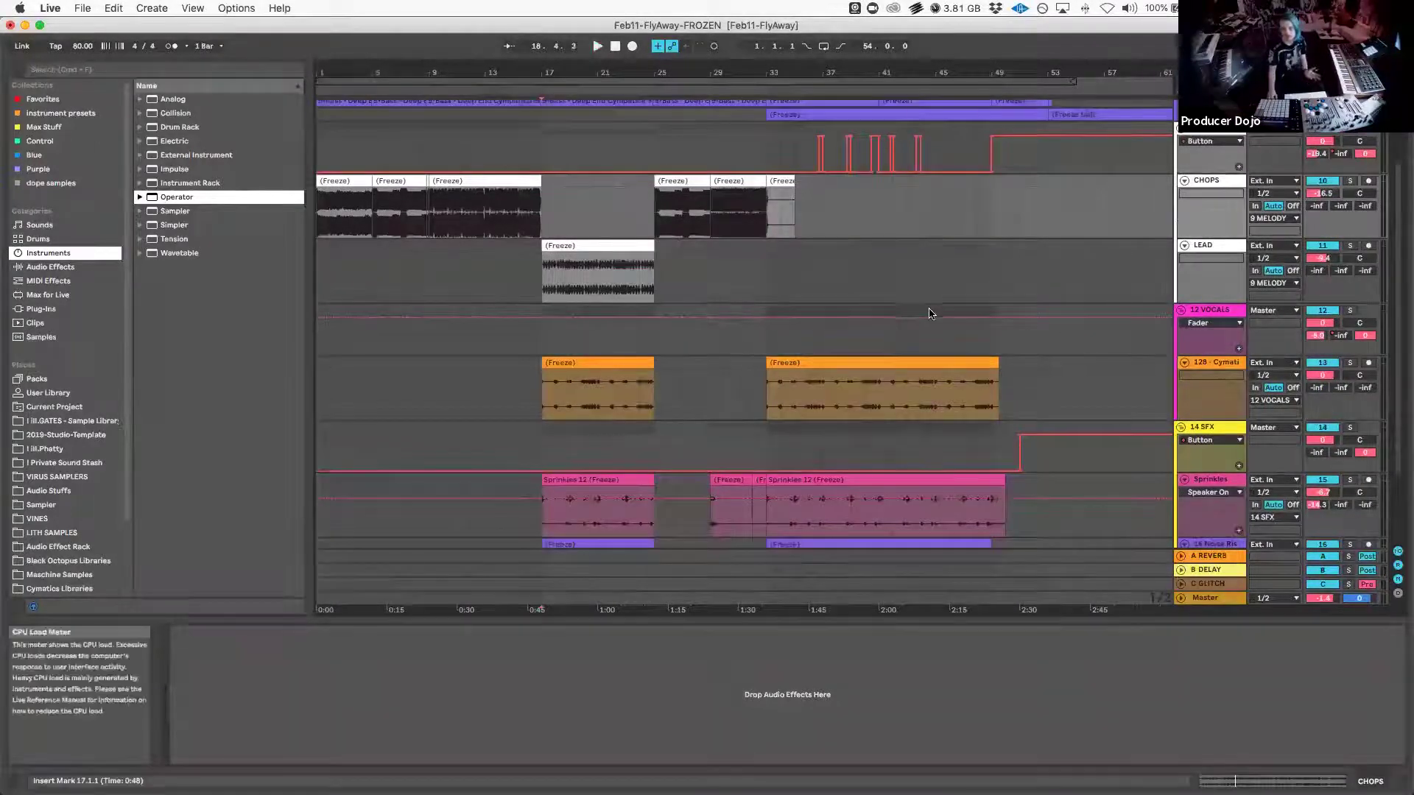
scroll(856, 372, down, 4)
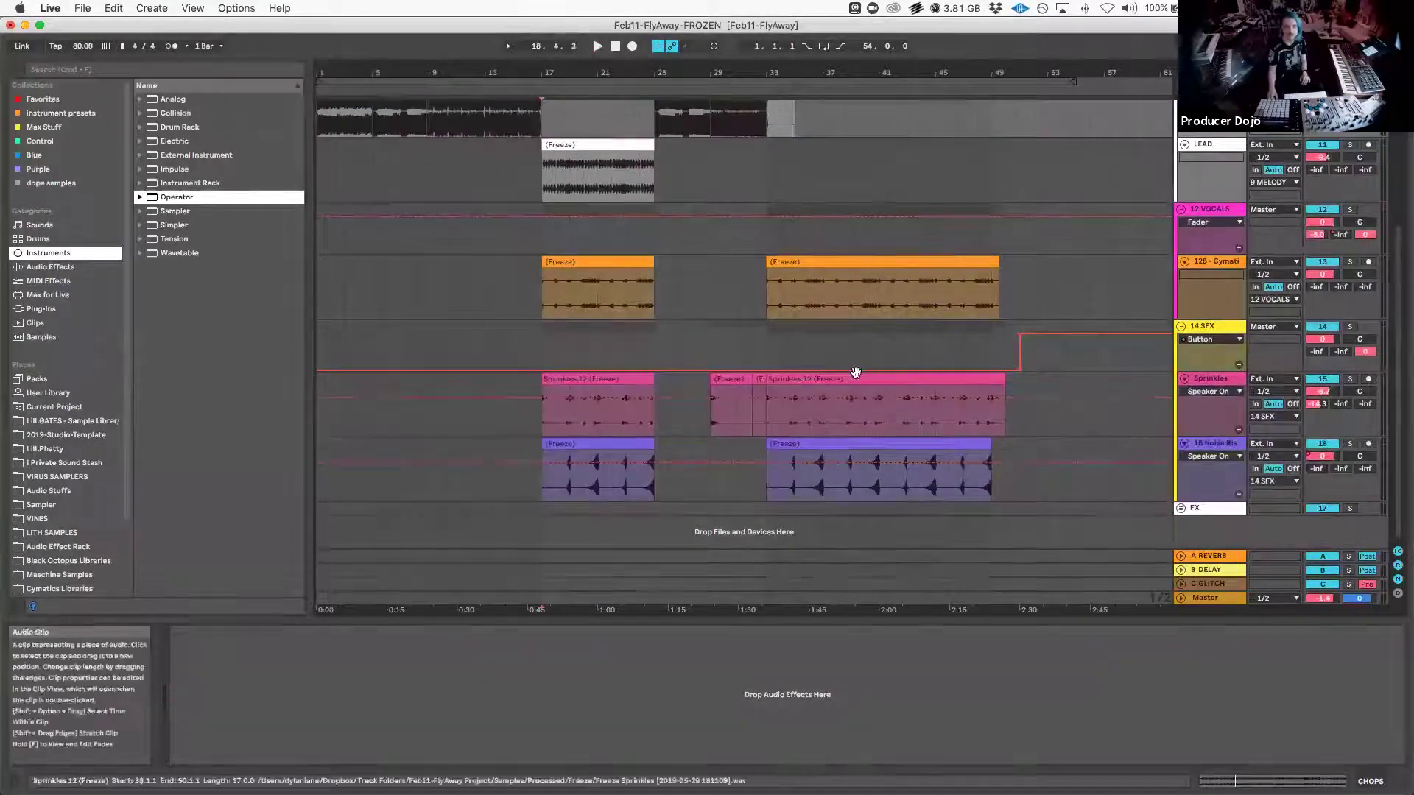
Inspect the frozen CHOPS and LEAD clips closely where they meet around bars 17 and 25
drag(548, 72, 683, 147)
scroll(716, 284, up, 5)
scroll(716, 284, up, 2)
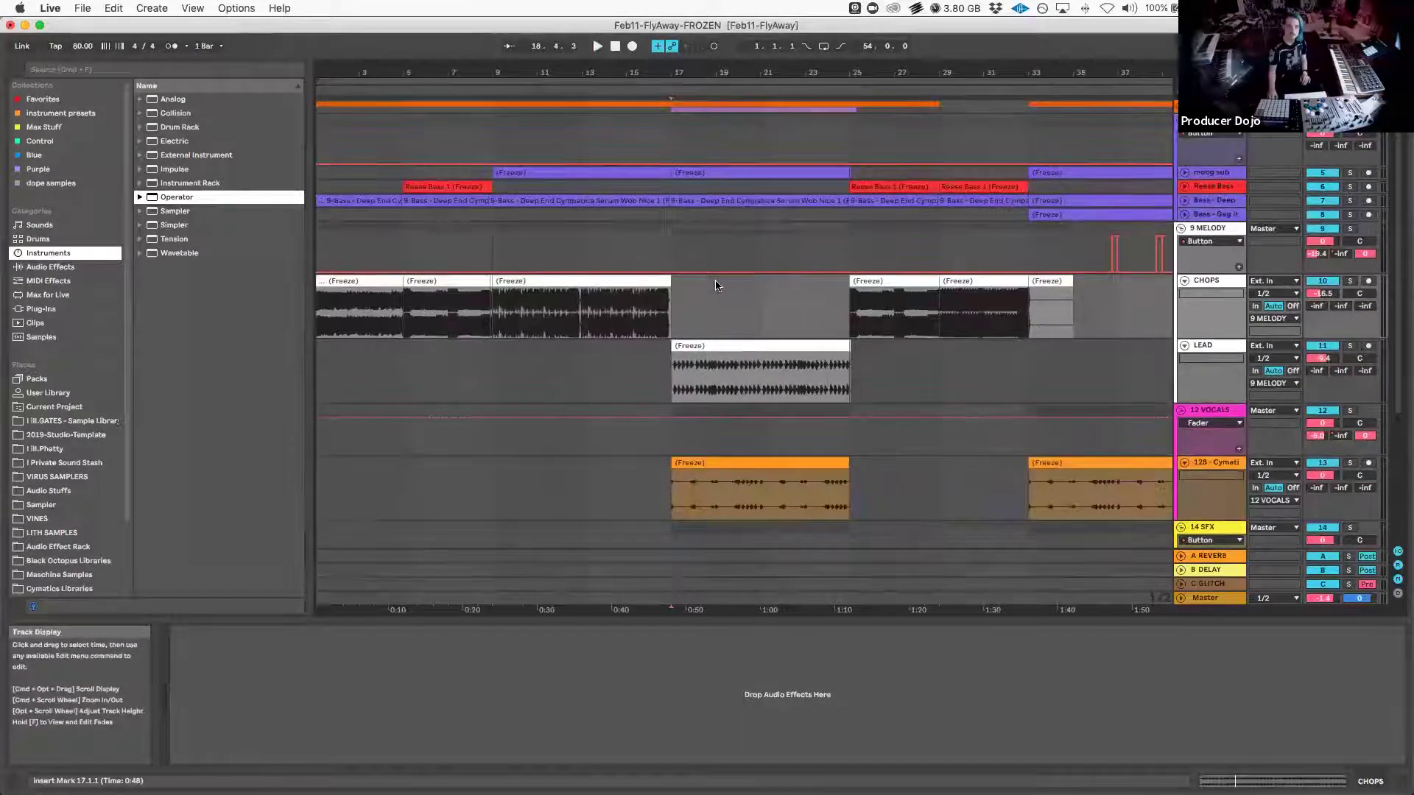
drag(851, 72, 611, 136)
scroll(685, 406, left, 10)
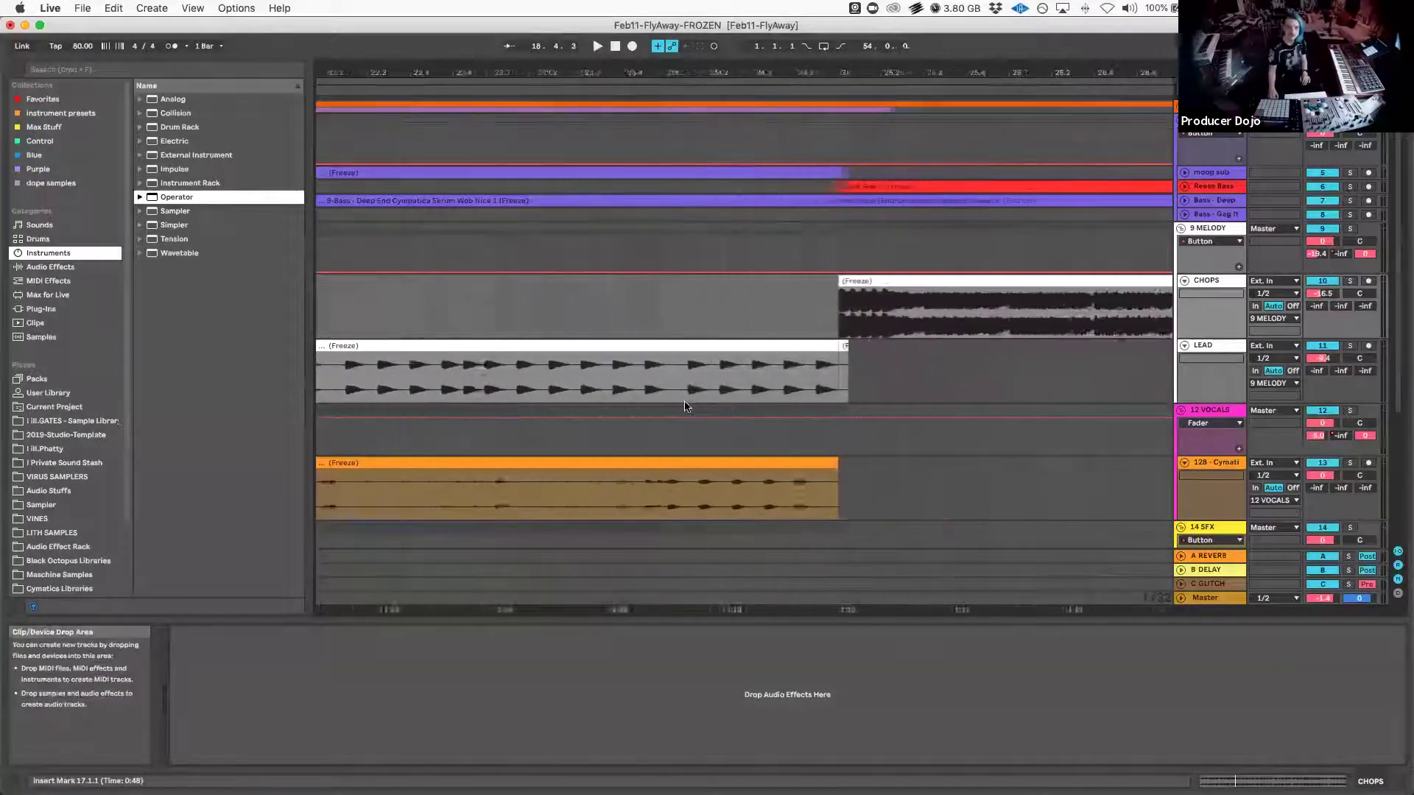
scroll(684, 406, left, 10)
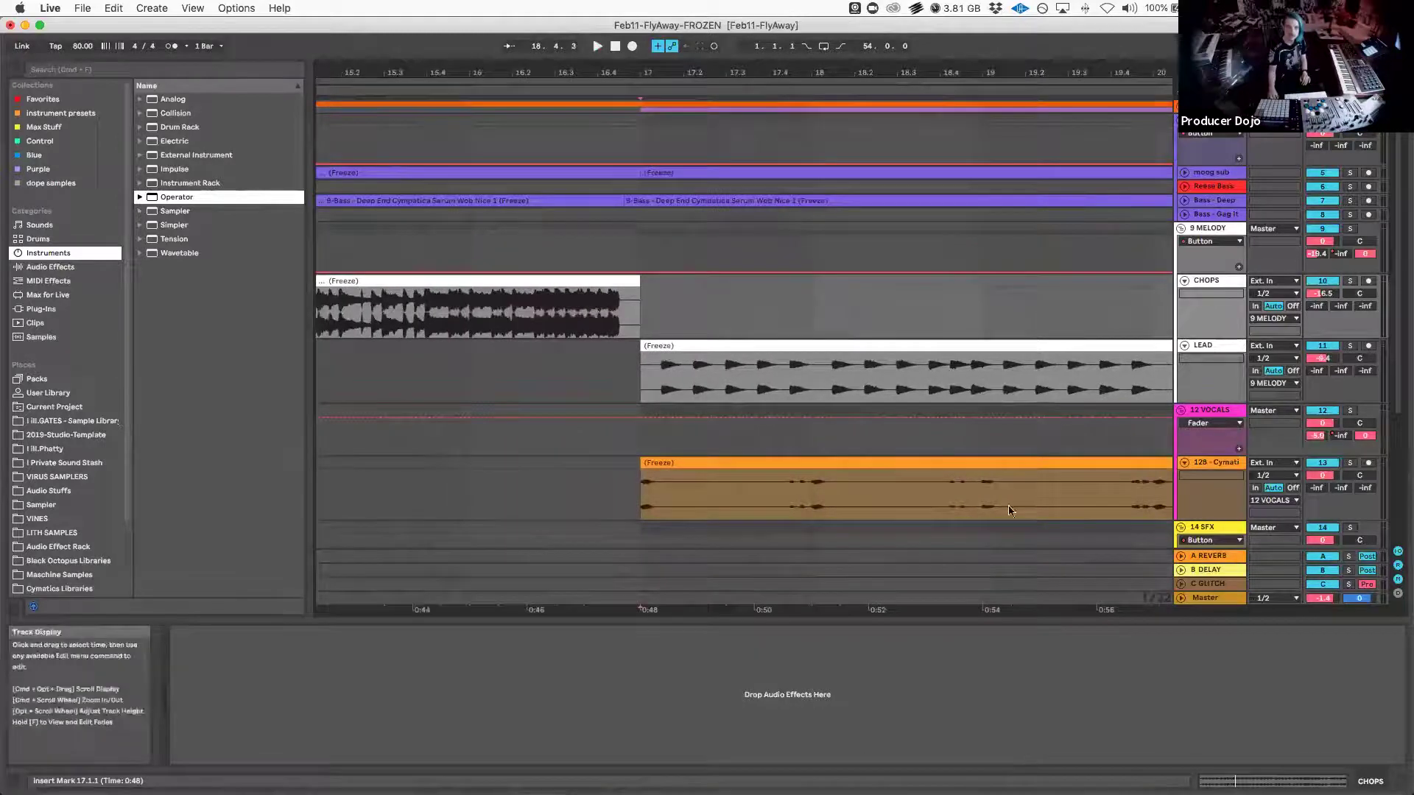
drag(965, 71, 965, 17)
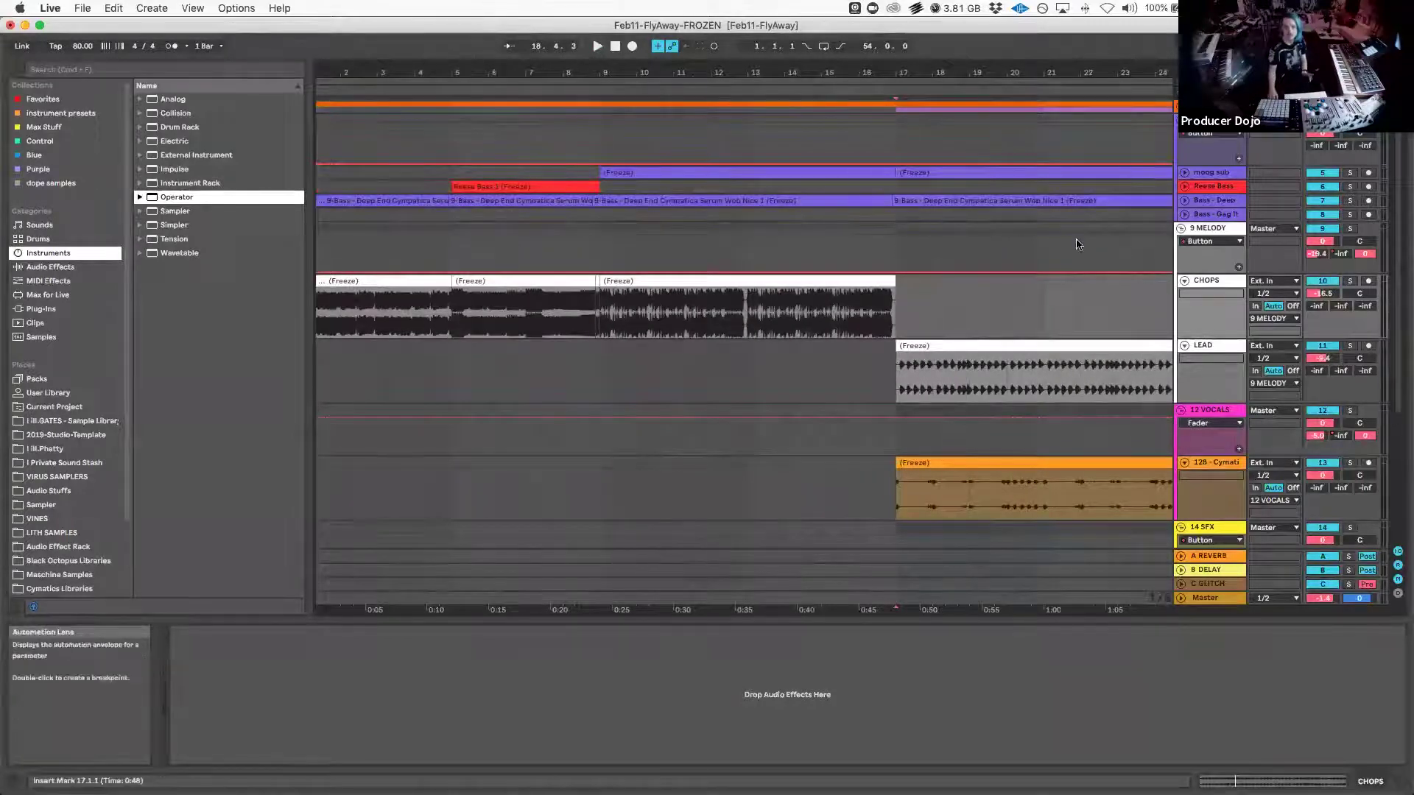
Fold the melody, vocals, SFX and bass groups
click(1182, 229)
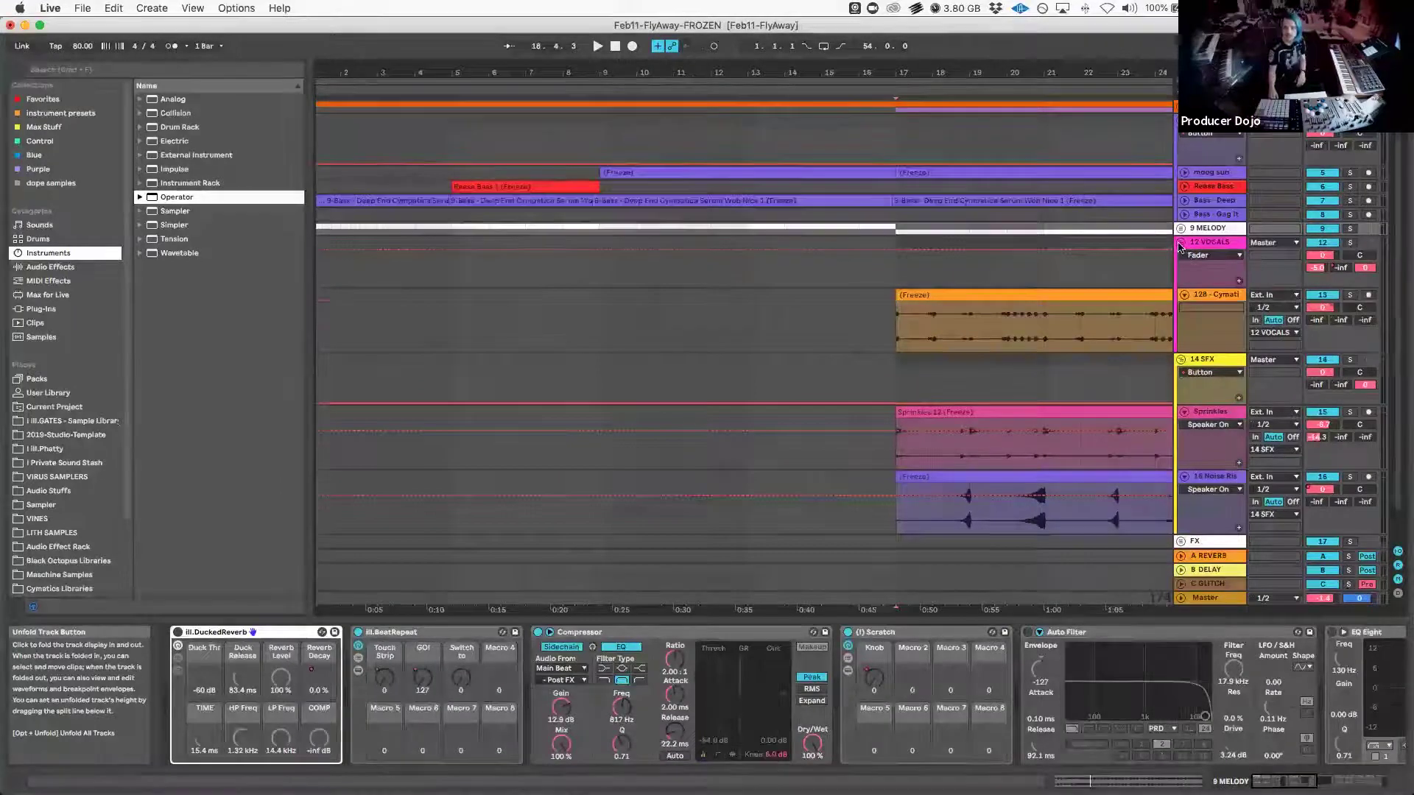
click(1180, 243)
click(1180, 255)
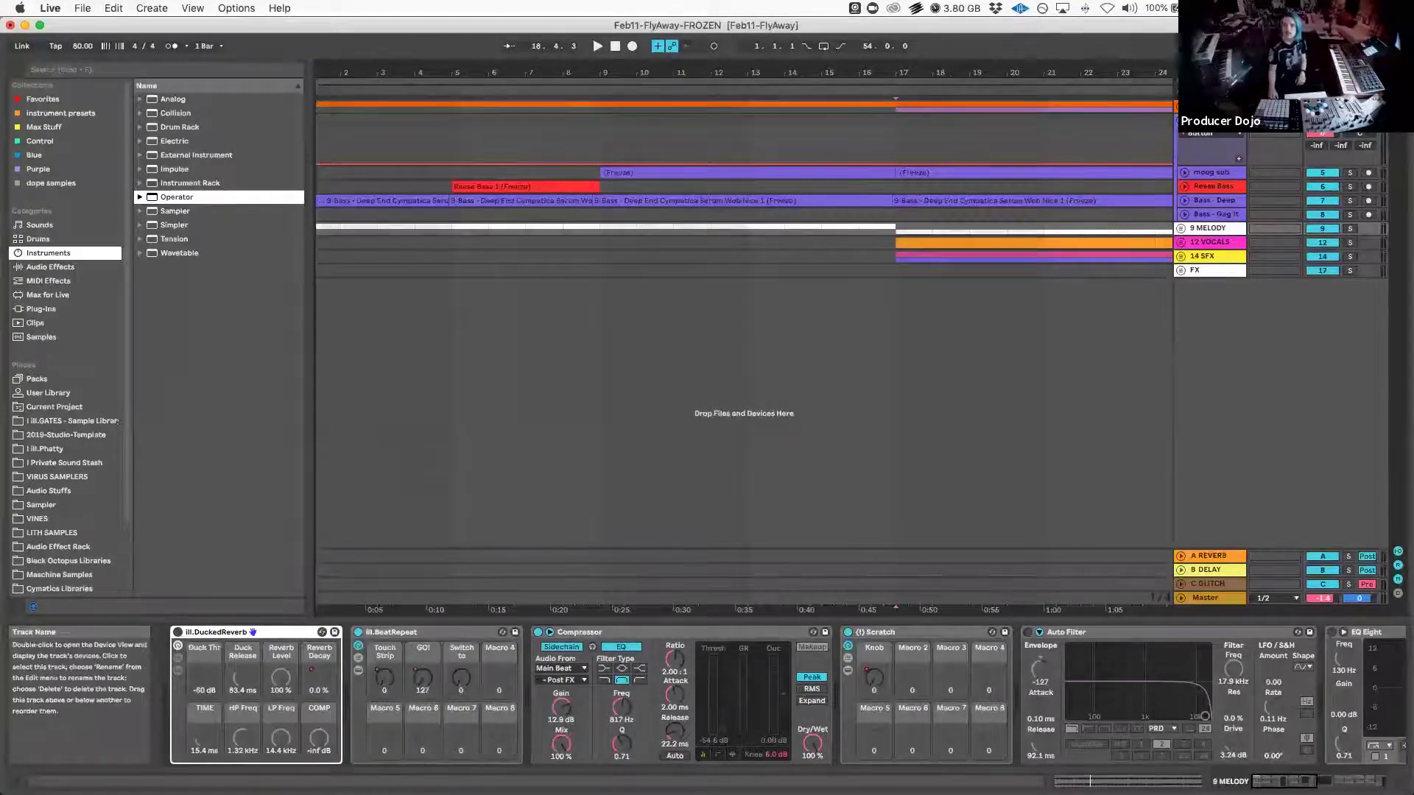
scroll(744, 195, down, 3)
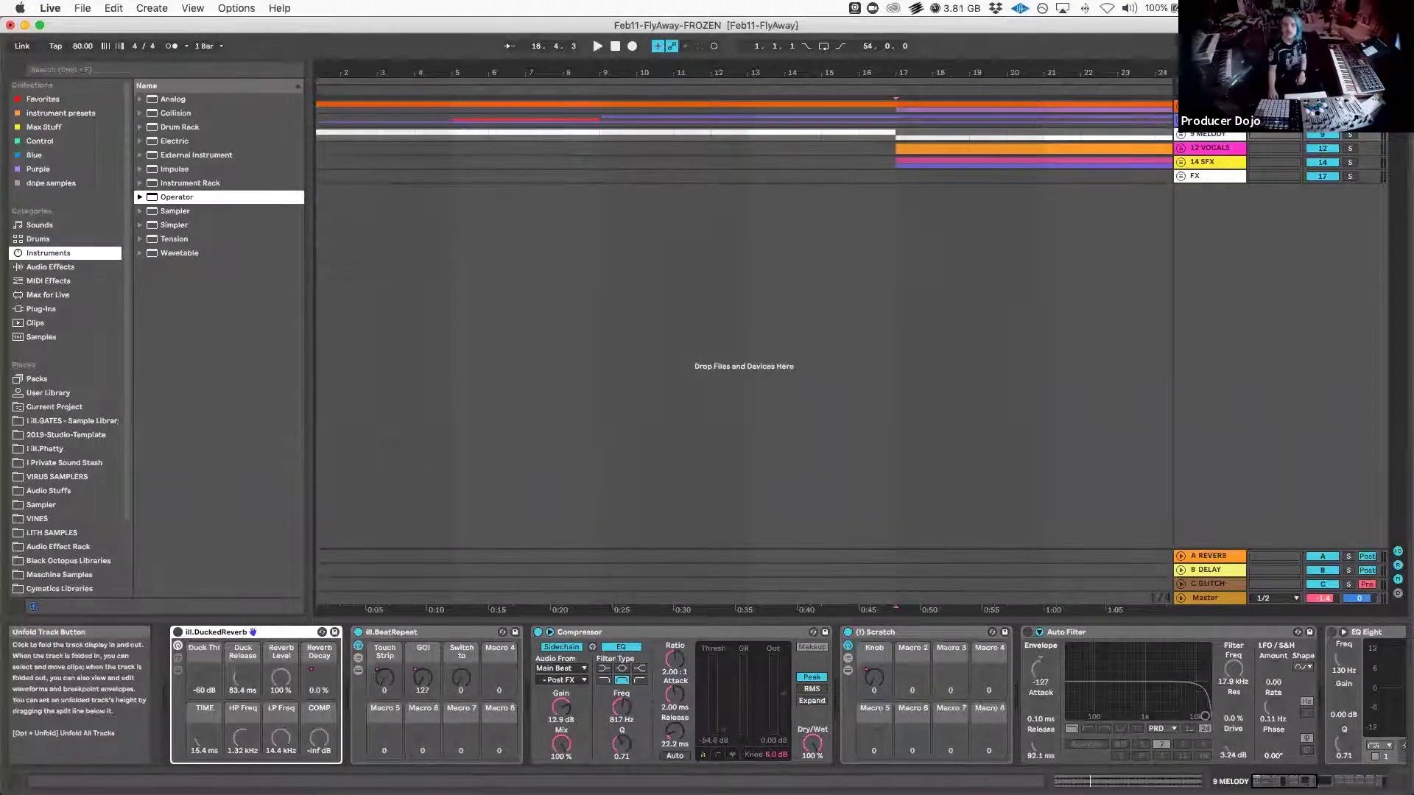
Unfold the drum group, then solo the frozen Mudpies track and audition it from bar 17
click(1180, 107)
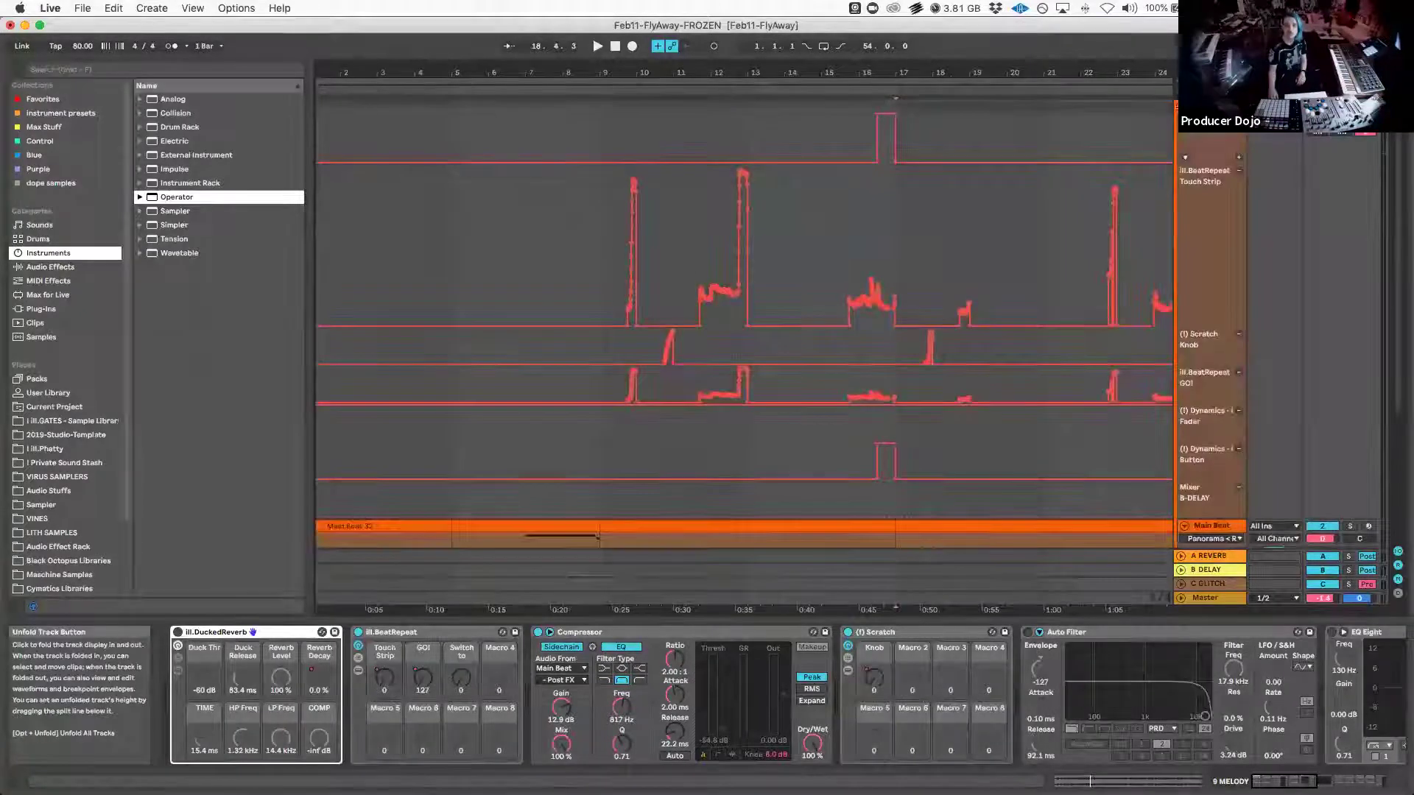
scroll(1122, 243, down, 5)
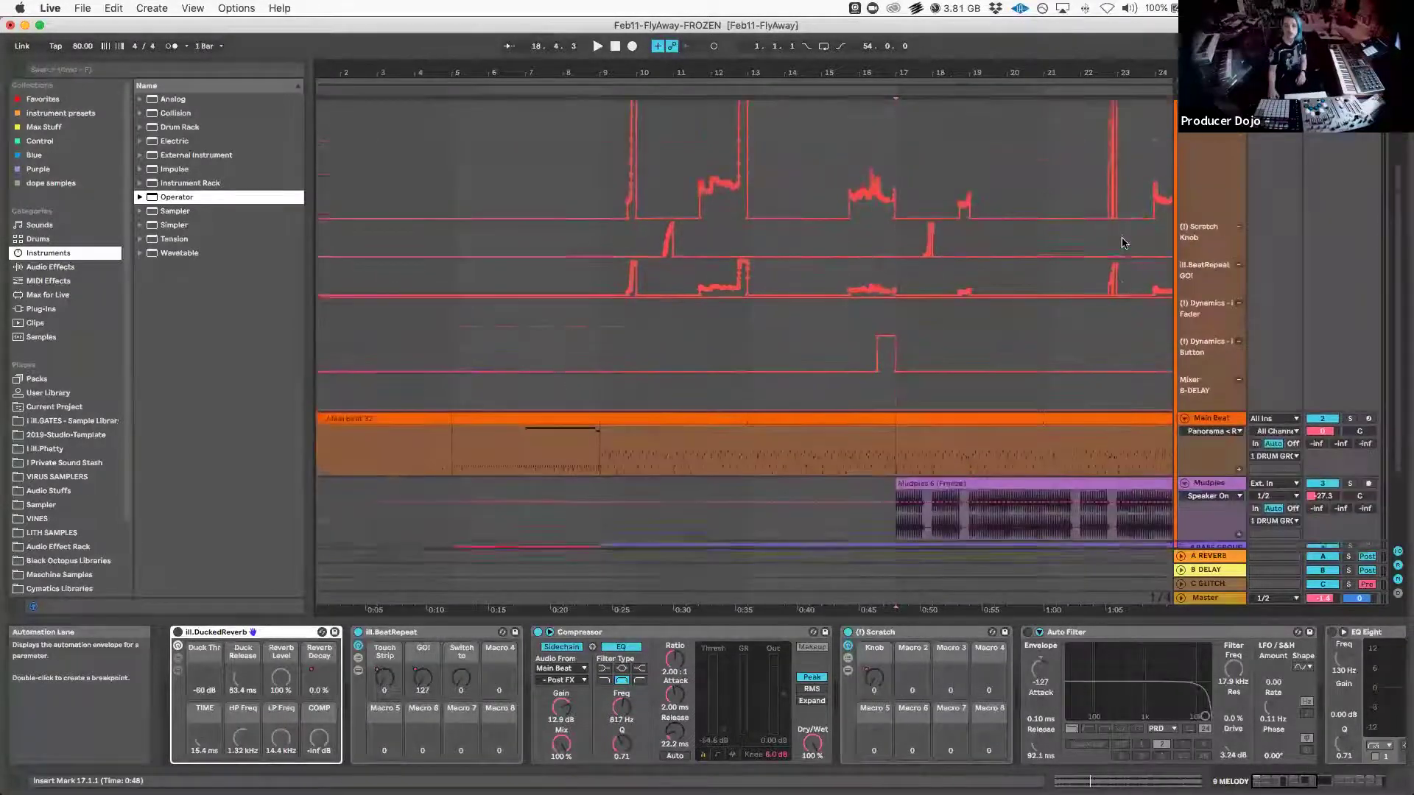
click(961, 423)
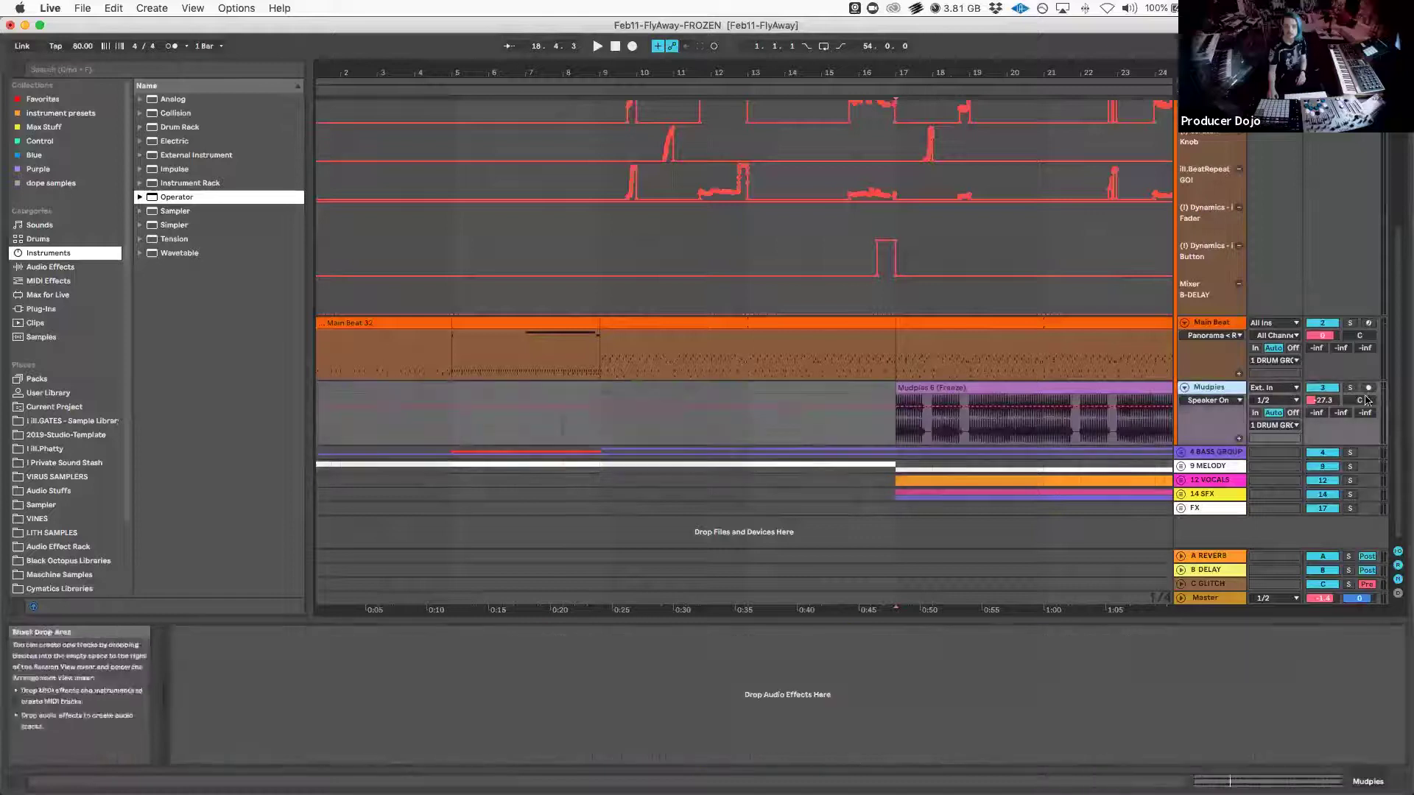
key(space)
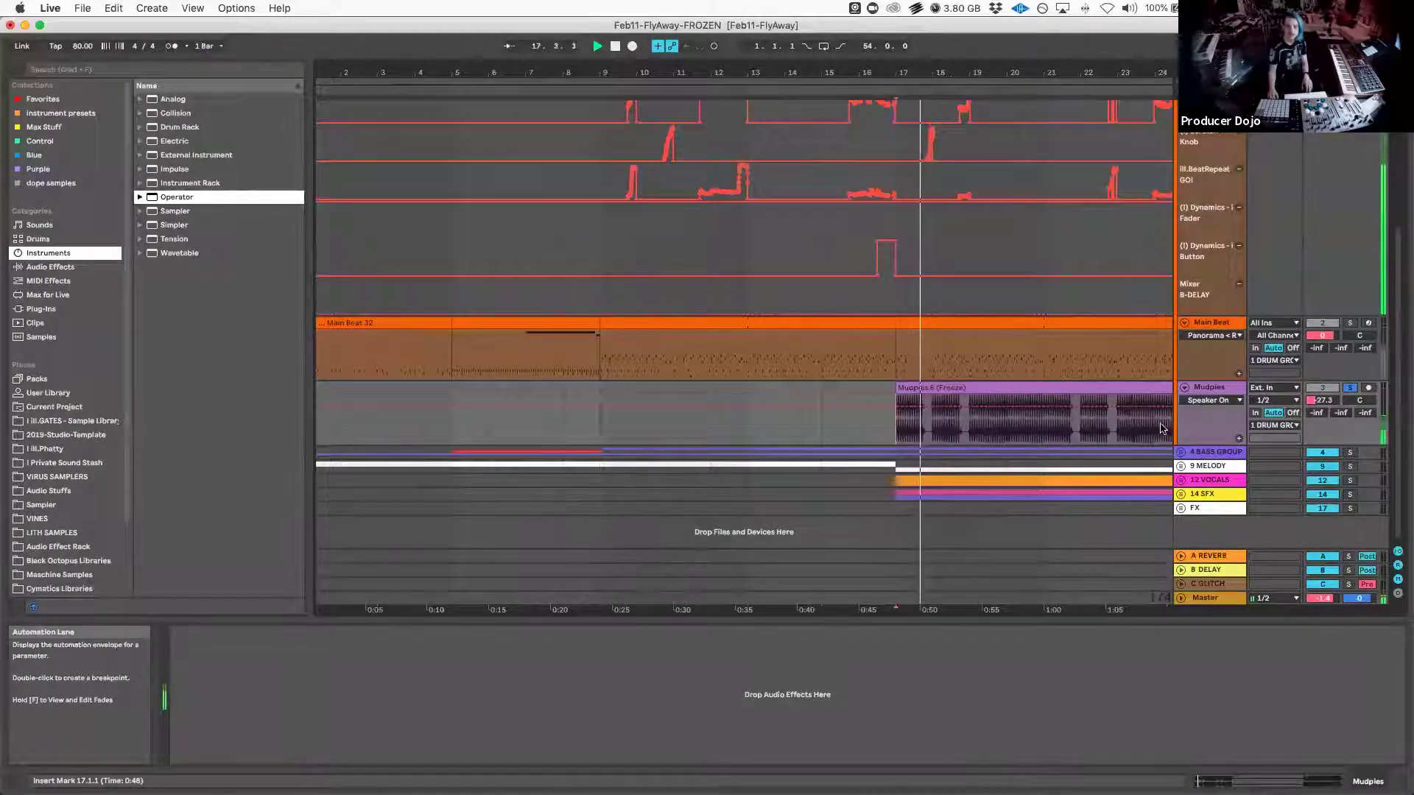
key(space)
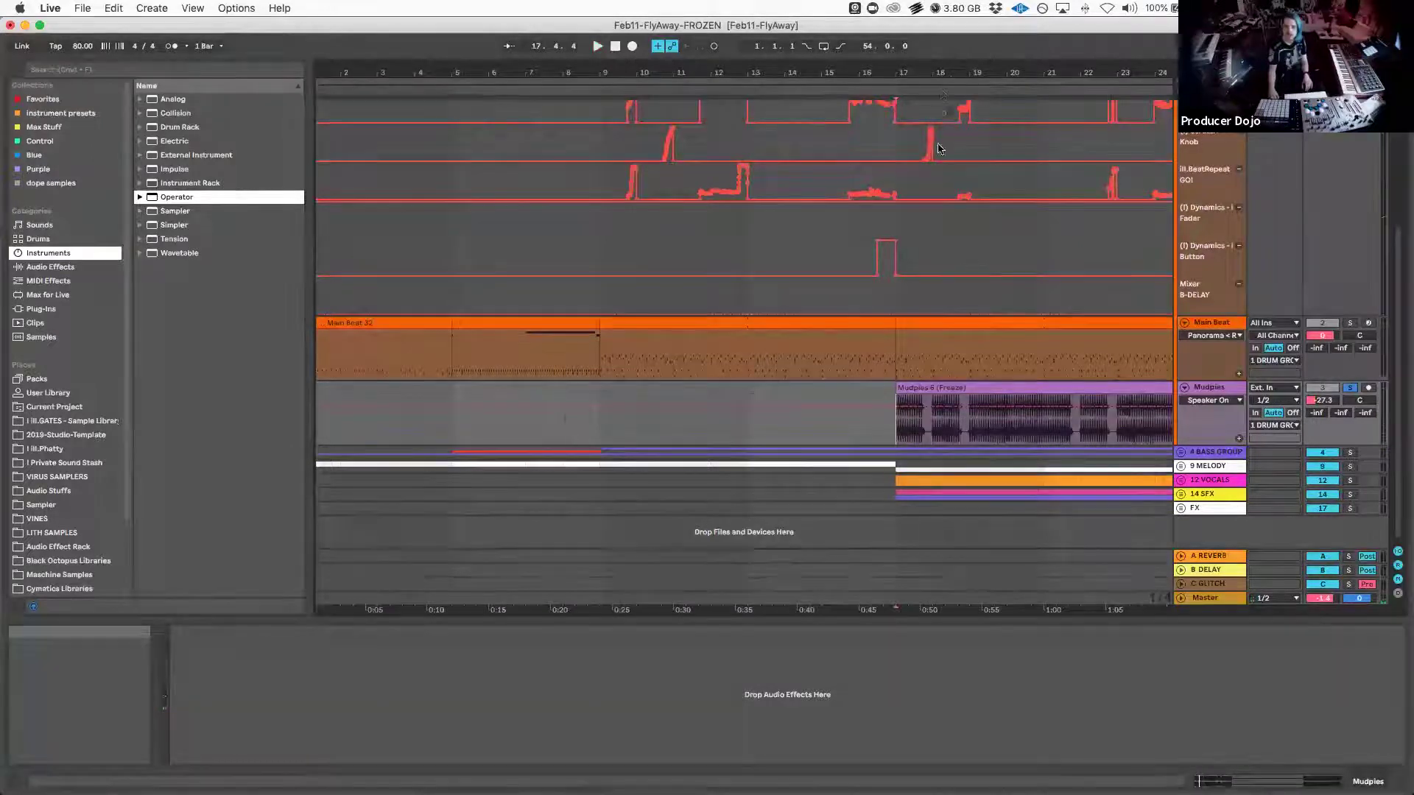
Enlarge the Mudpies track, then split out and deactivate its frozen audio from 17.4.1 to 17.4.2
scroll(931, 78, up, 5)
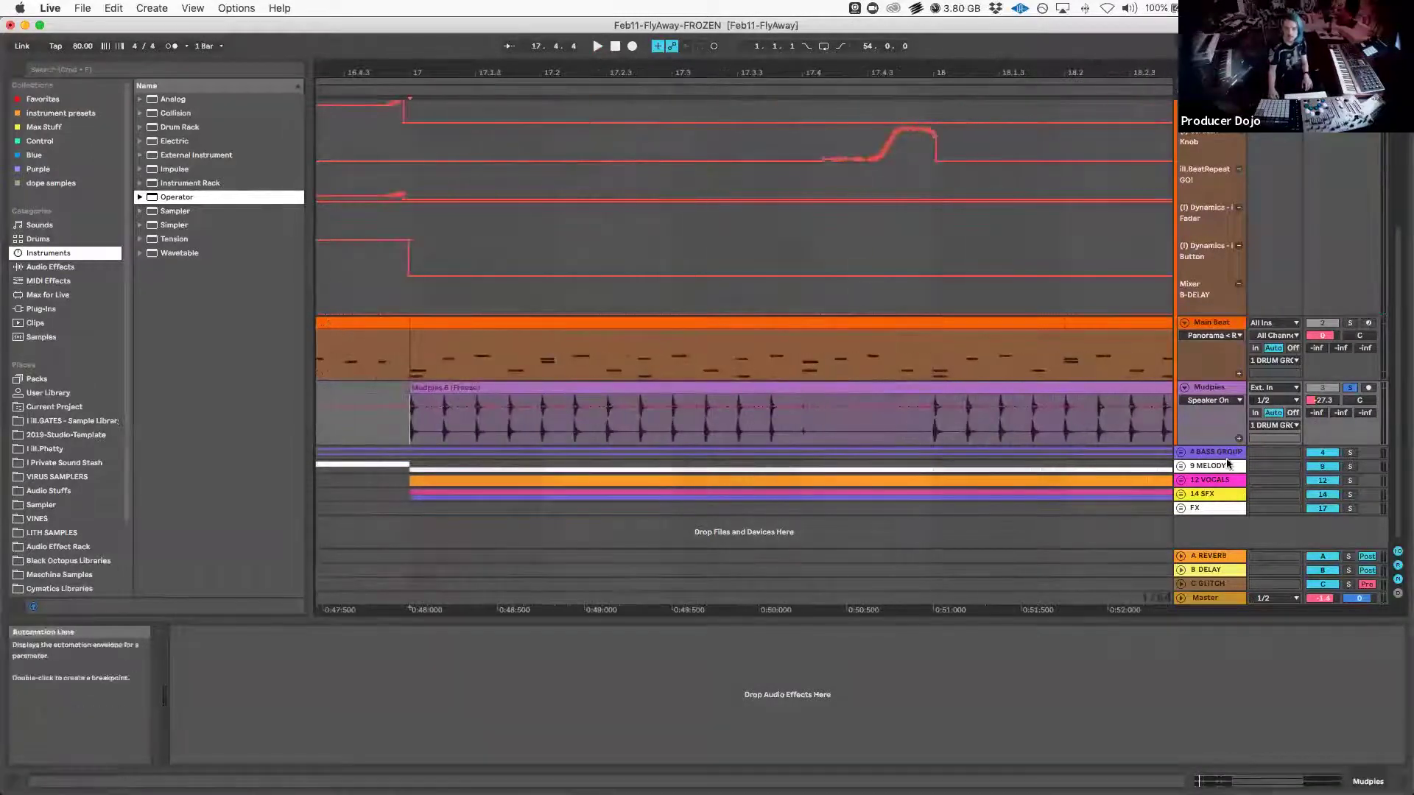
drag(1196, 442, 1197, 534)
scroll(849, 442, down, 4)
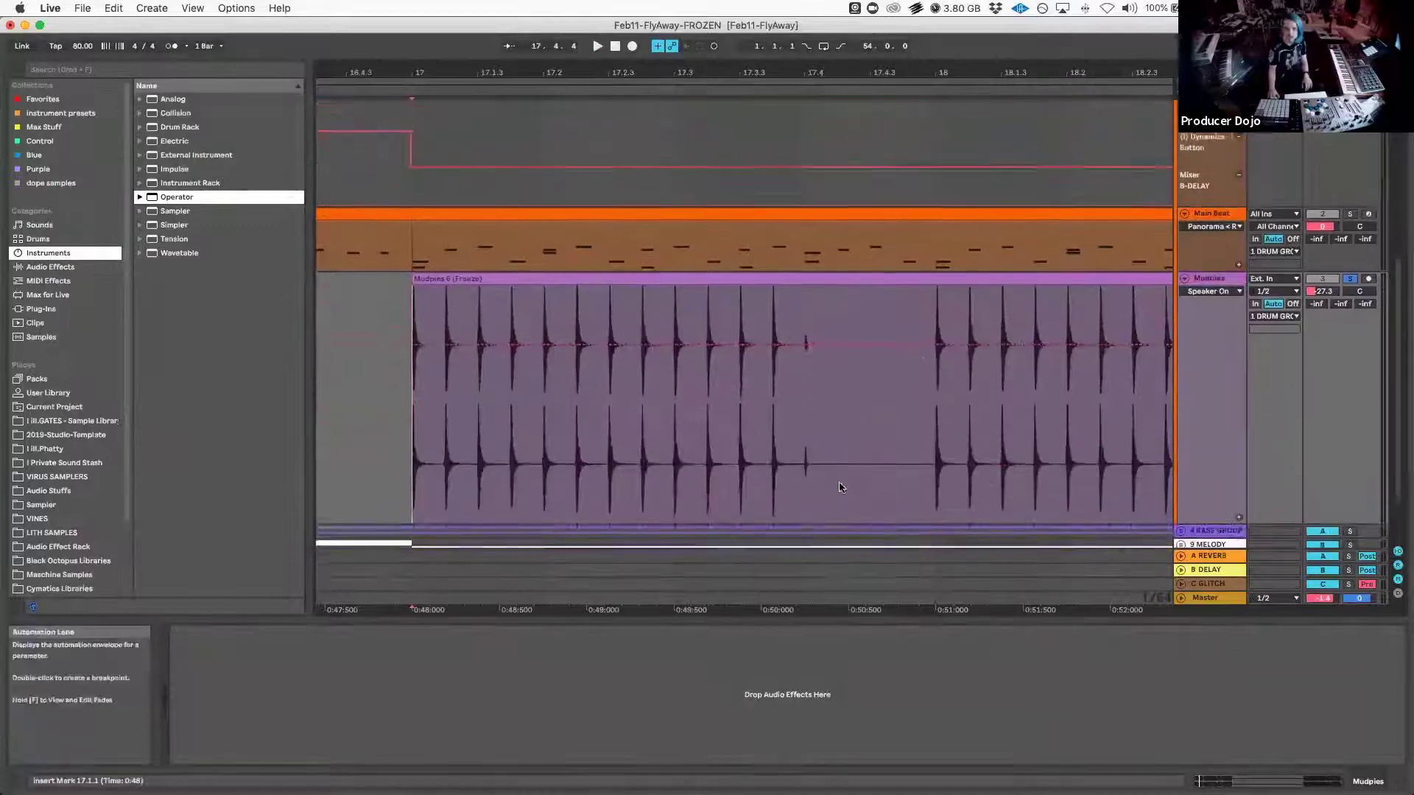
drag(848, 441, 803, 439)
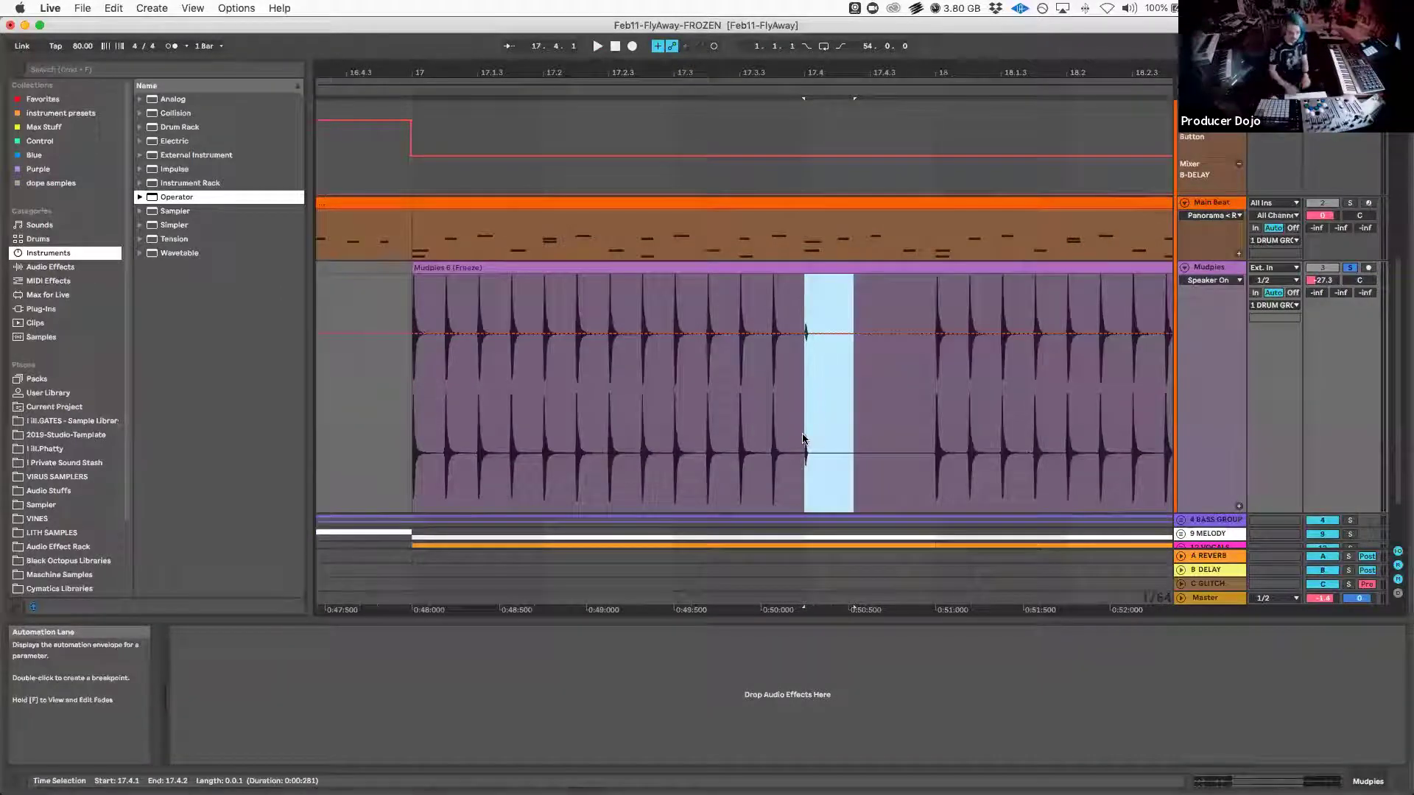
key(super+e)
scroll(846, 402, right, 10)
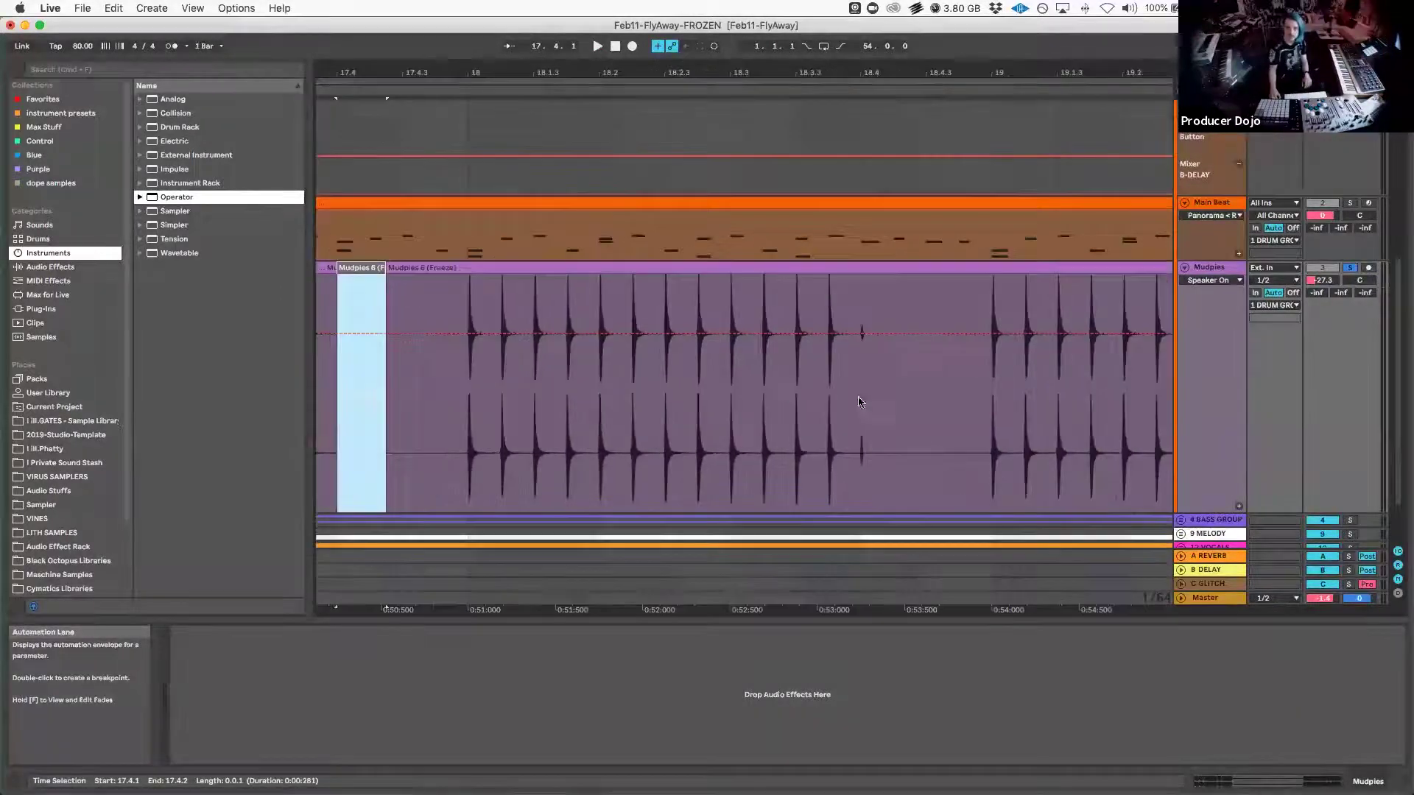
key(0)
Isolate the quiet stray hits in the frozen Mudpies clip at 18.4.1–18.4.2 and 21.4.1–21.4.2 and deactivate them
drag(861, 405, 899, 392)
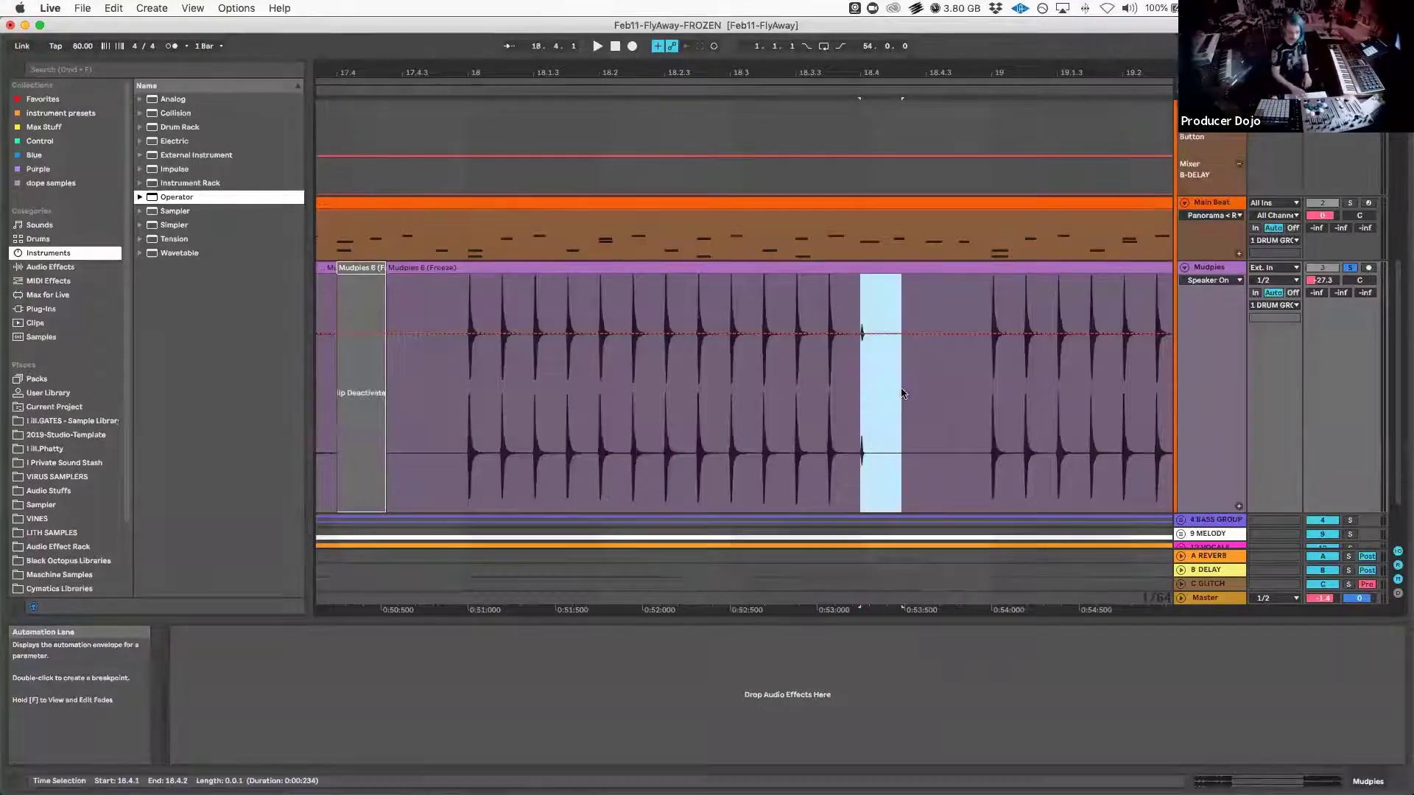
scroll(901, 391, right, 20)
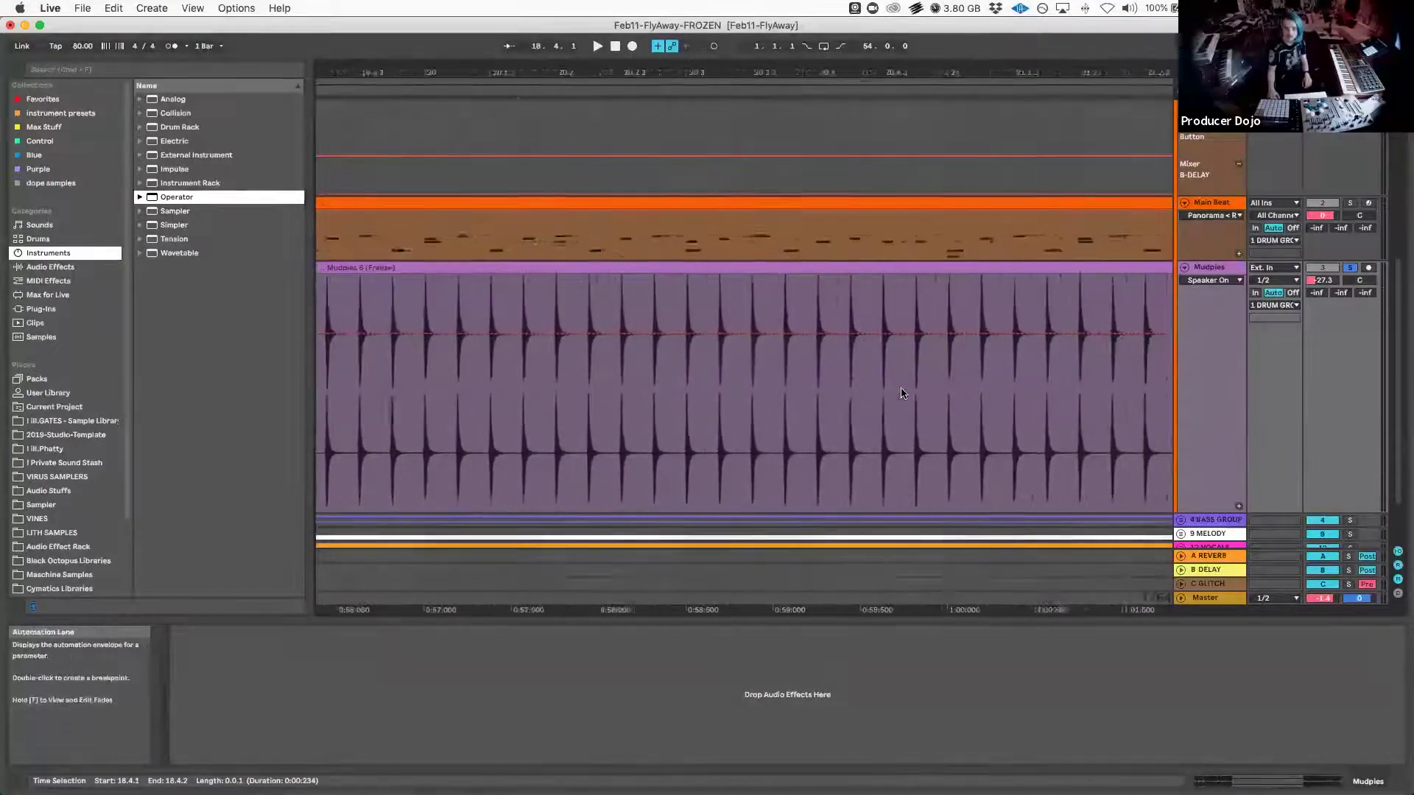
drag(938, 382, 968, 386)
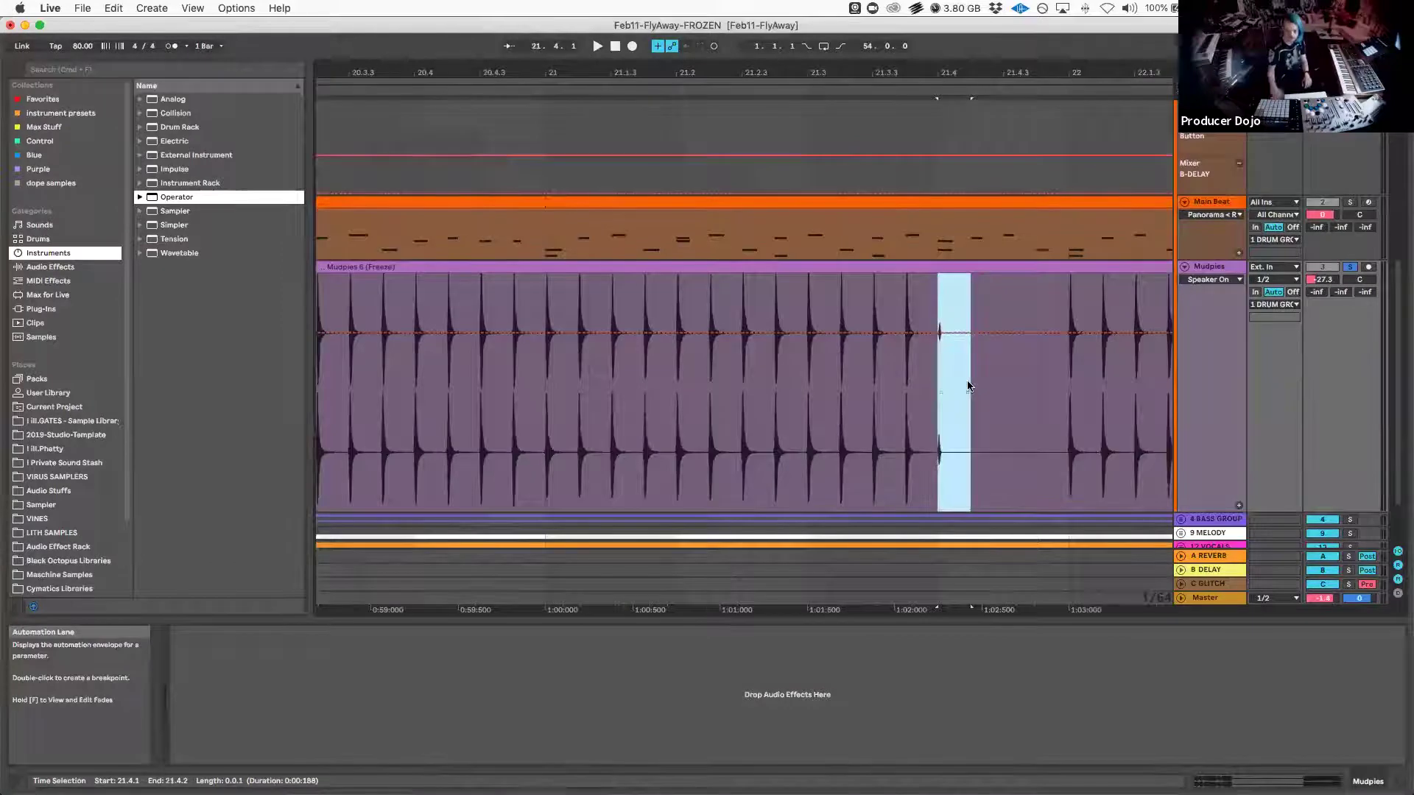
Split out the stray hit in the frozen Mudpies clip from 22.4.1 to 22.4.3 and deactivate it
scroll(968, 386, right, 6)
drag(874, 416, 788, 403)
key(super+e)
Split out the tail of the first frozen Mudpies section from 25.1.1 to 25.1.4 and deactivate it
scroll(789, 410, right, 4)
scroll(790, 409, right, 10)
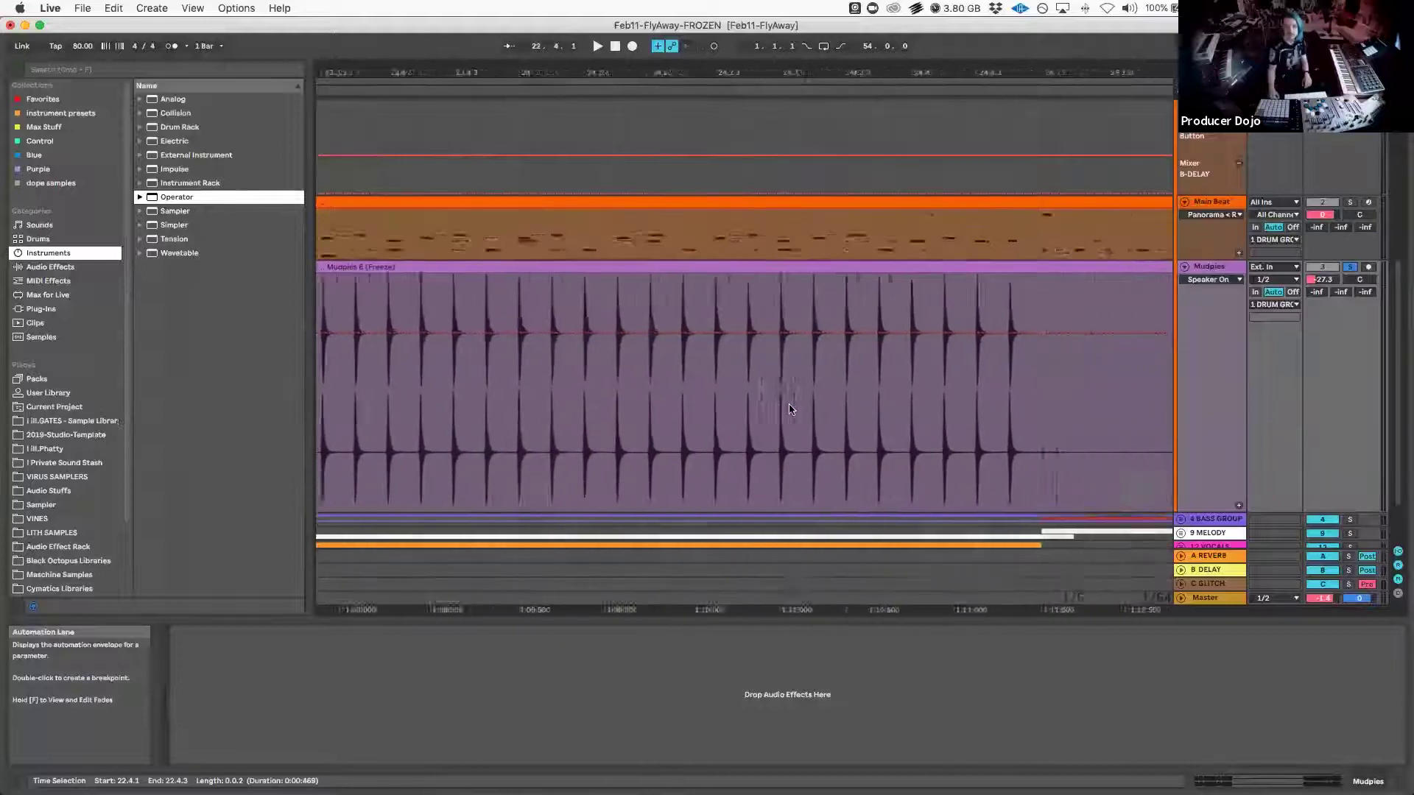
drag(932, 398, 821, 384)
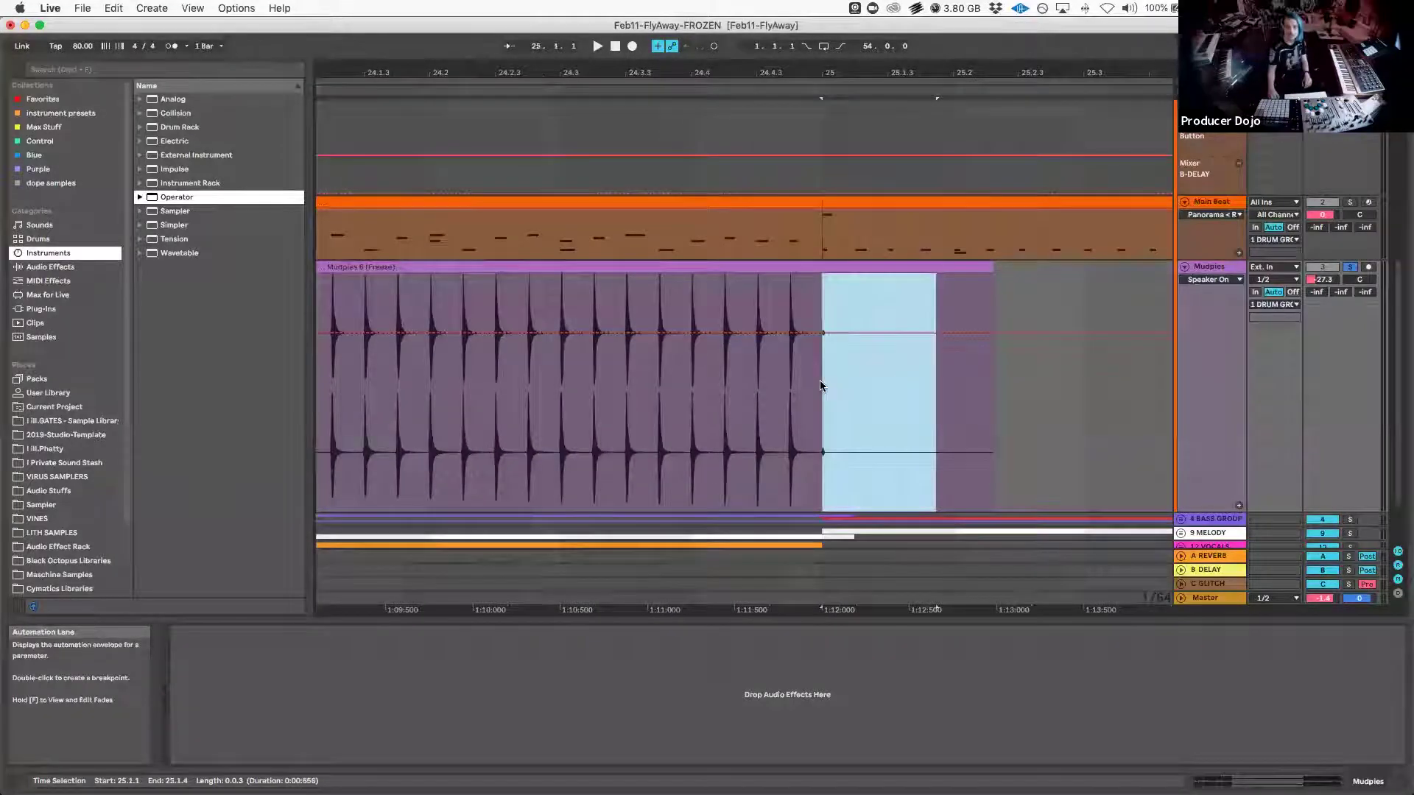
key(super+e)
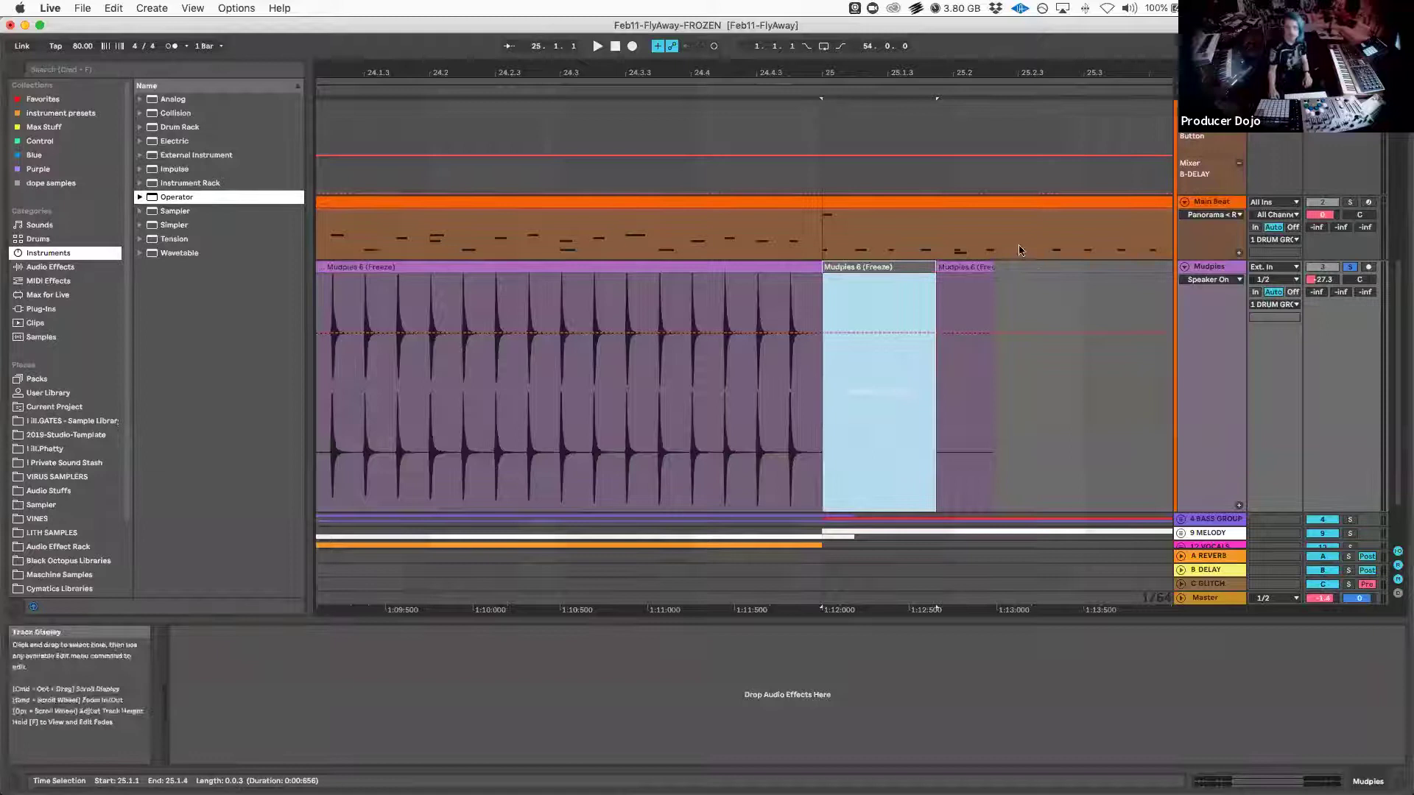
drag(1025, 67, 780, 18)
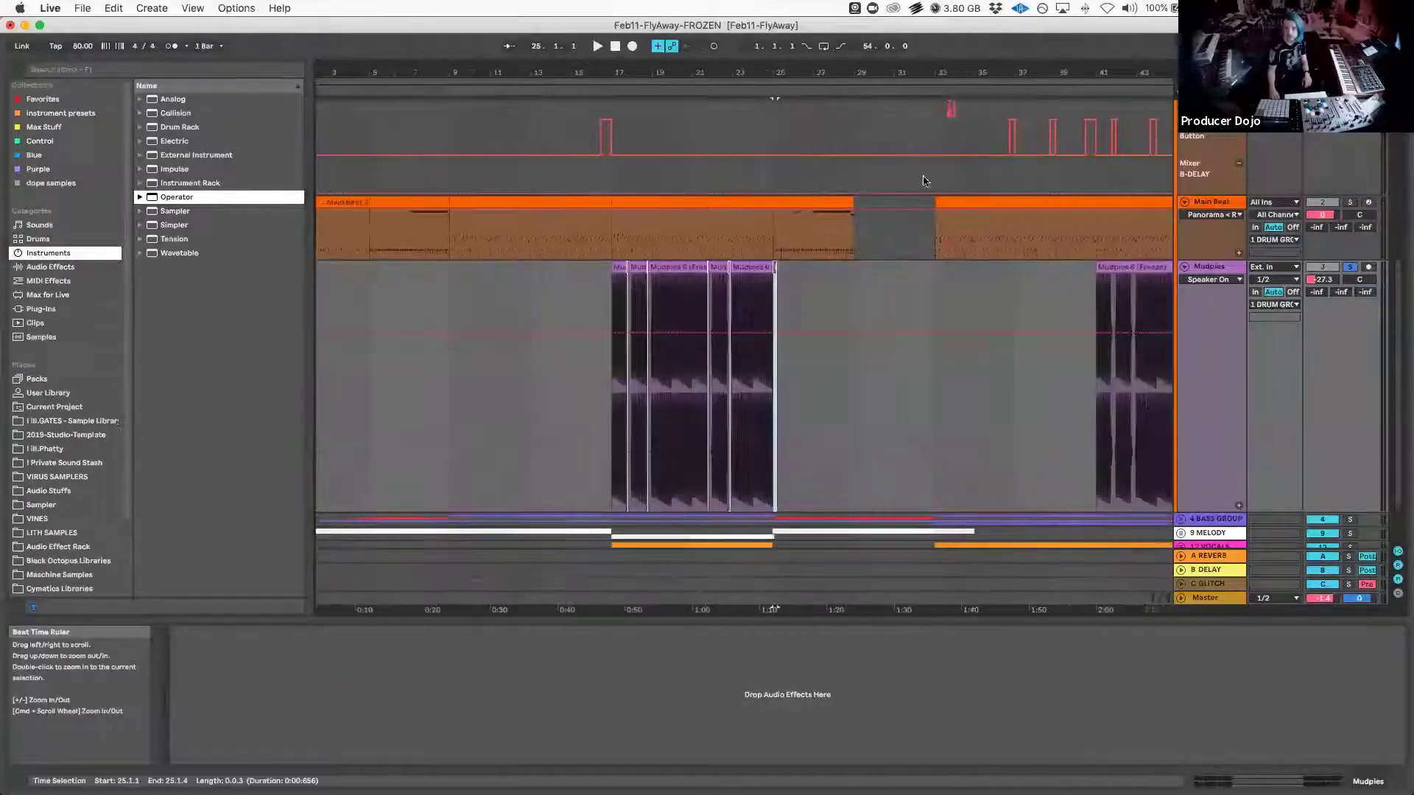
Split out and deactivate the first two stray hits in the second frozen Mudpies section, including the one from 42.4.1 to 42.4.2
scroll(939, 249, right, 4)
scroll(939, 249, right, 4)
drag(856, 72, 769, 366)
scroll(629, 383, left, 8)
key(super+e)
scroll(736, 380, right, 3)
key(super+e)
scroll(773, 368, right, 5)
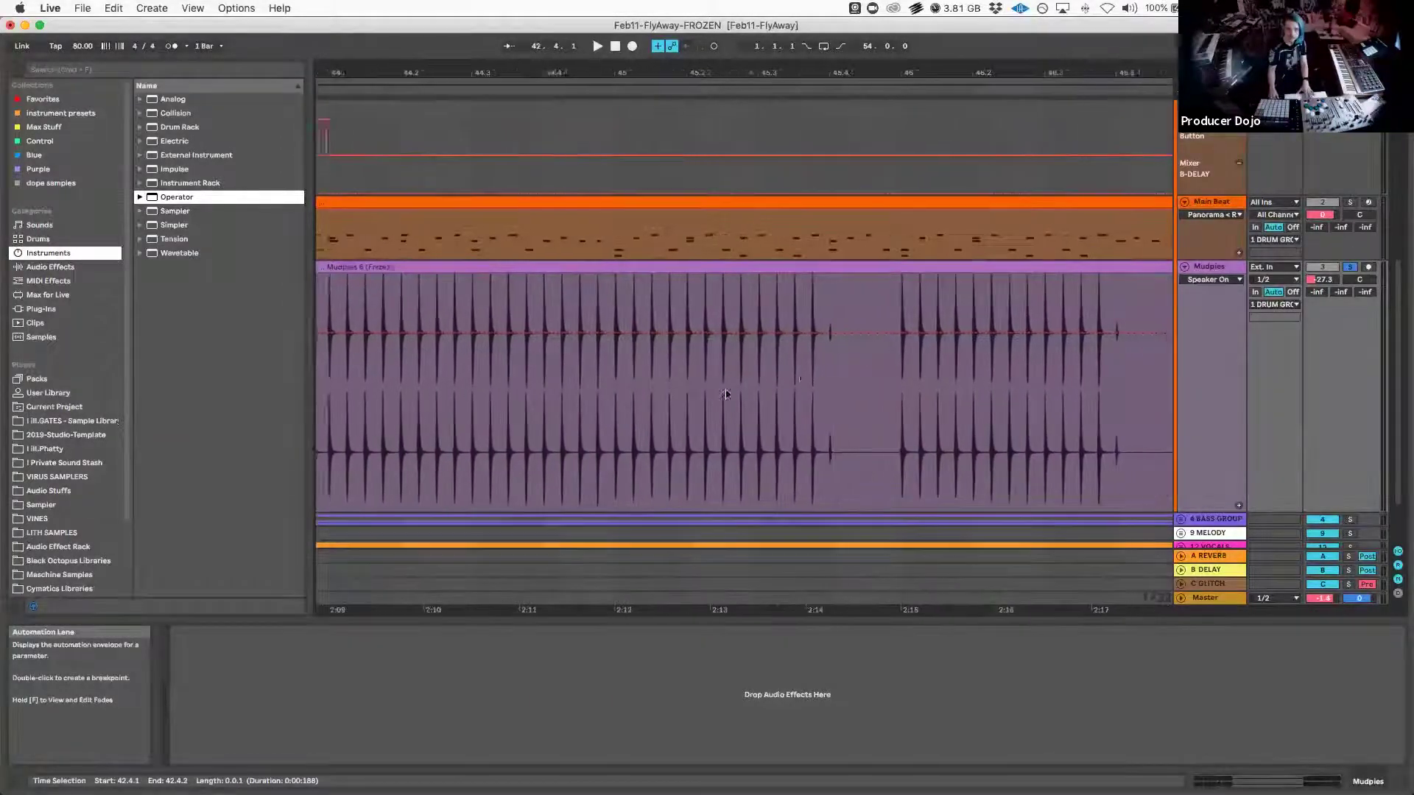
Split out and deactivate the next two stray hits in the second frozen Mudpies section, including the one from 46.4.1 to 46.4.3
click(844, 365)
drag(837, 365, 873, 365)
scroll(810, 383, right, 5)
key(super+e)
drag(782, 397, 818, 391)
scroll(810, 394, right, 6)
key(super+e)
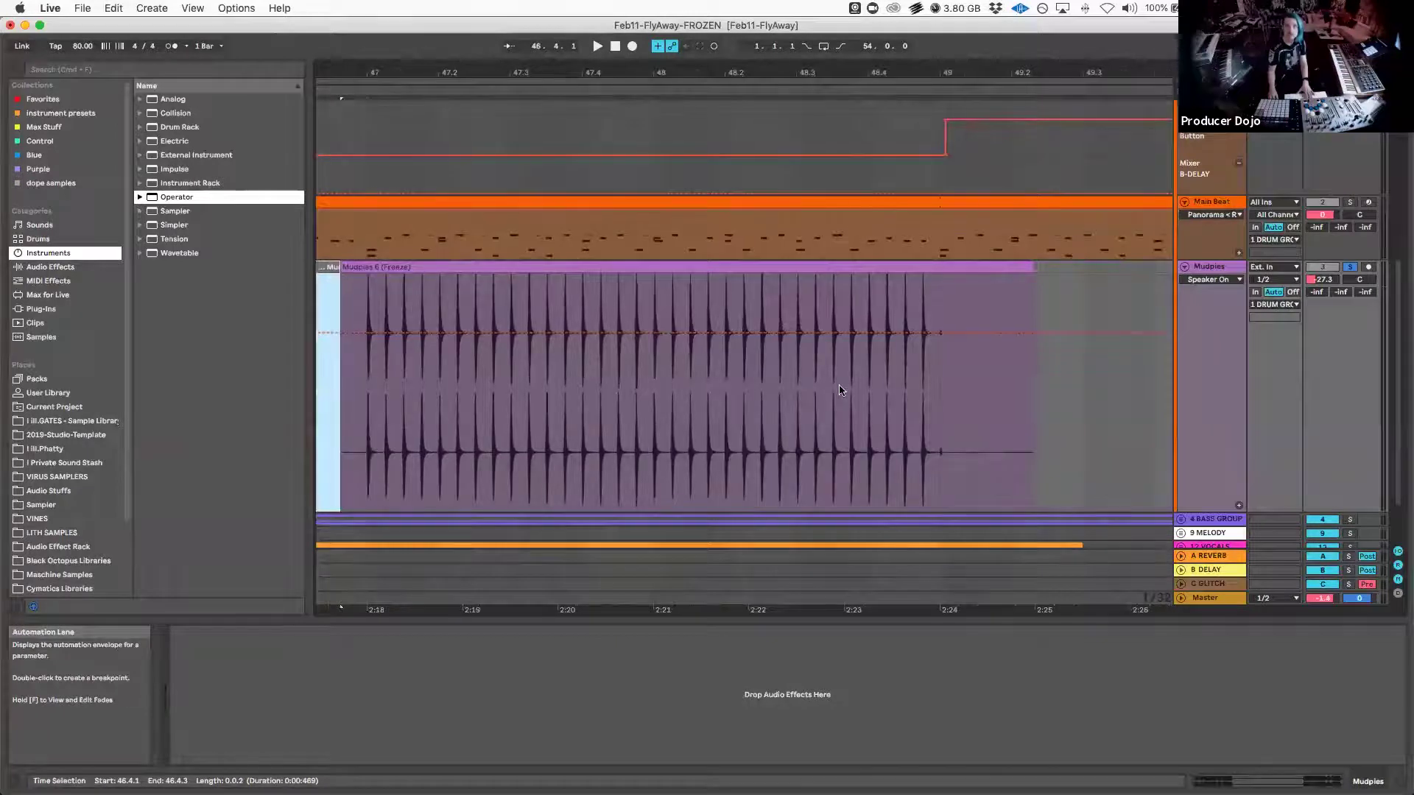
key(0)
Split out the tail of the second frozen Mudpies section from 49.1.1 to 49.1.3 and deactivate it
drag(977, 404, 936, 378)
key(super+e)
drag(940, 73, 1104, 11)
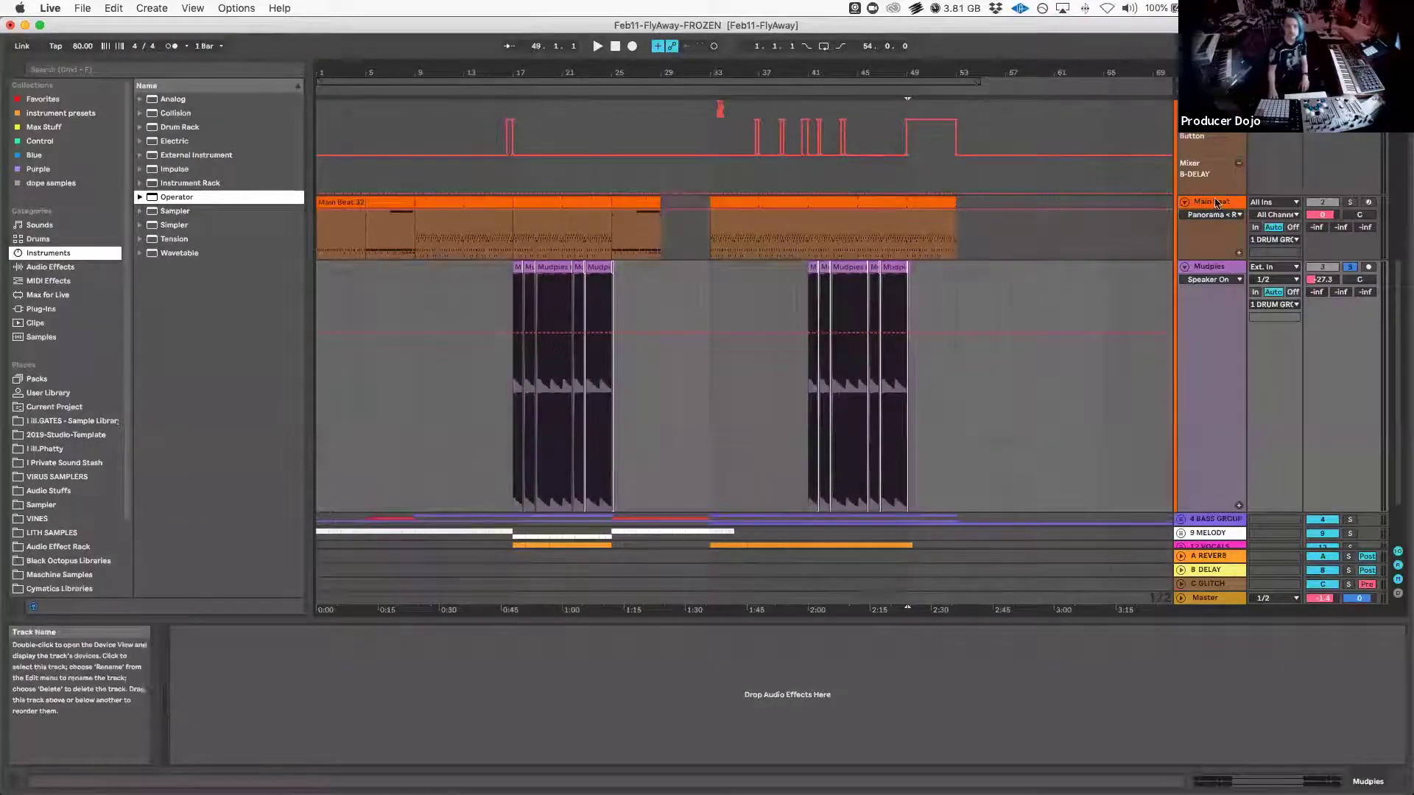
Unsolo the Mudpies track, then unfold Main Beat's drum chains in the Session mixer and fold them away again
click(1203, 208)
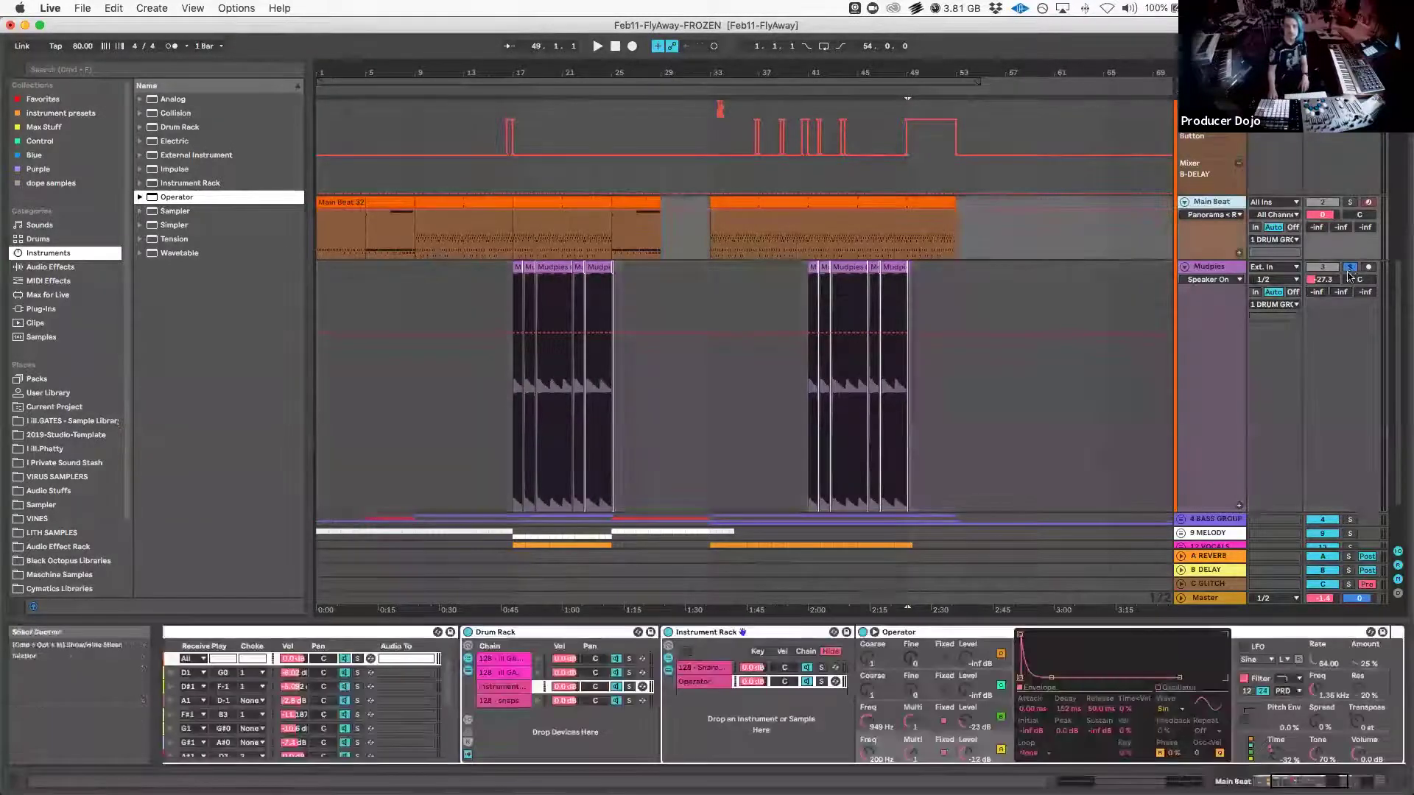
click(1204, 204)
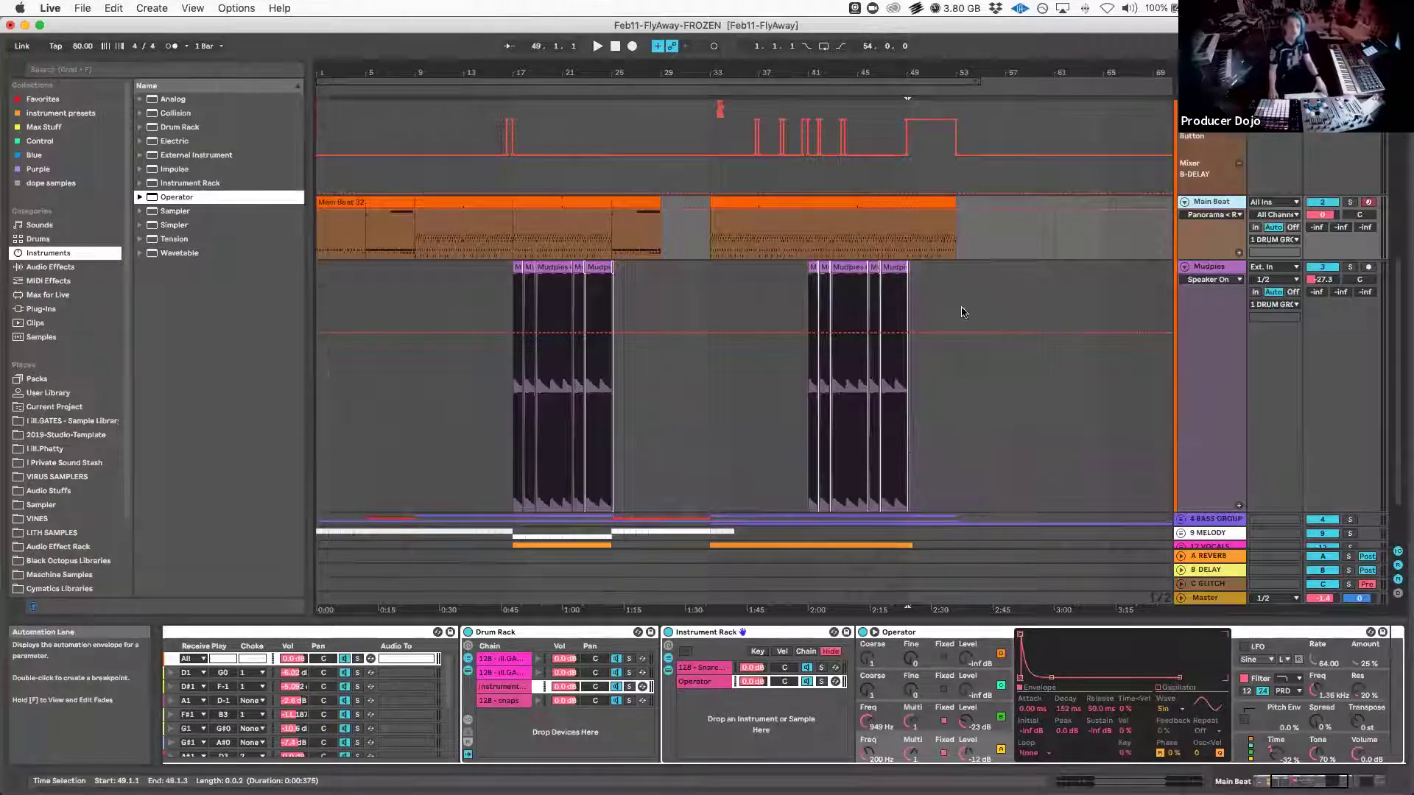
key(Tab)
click(447, 77)
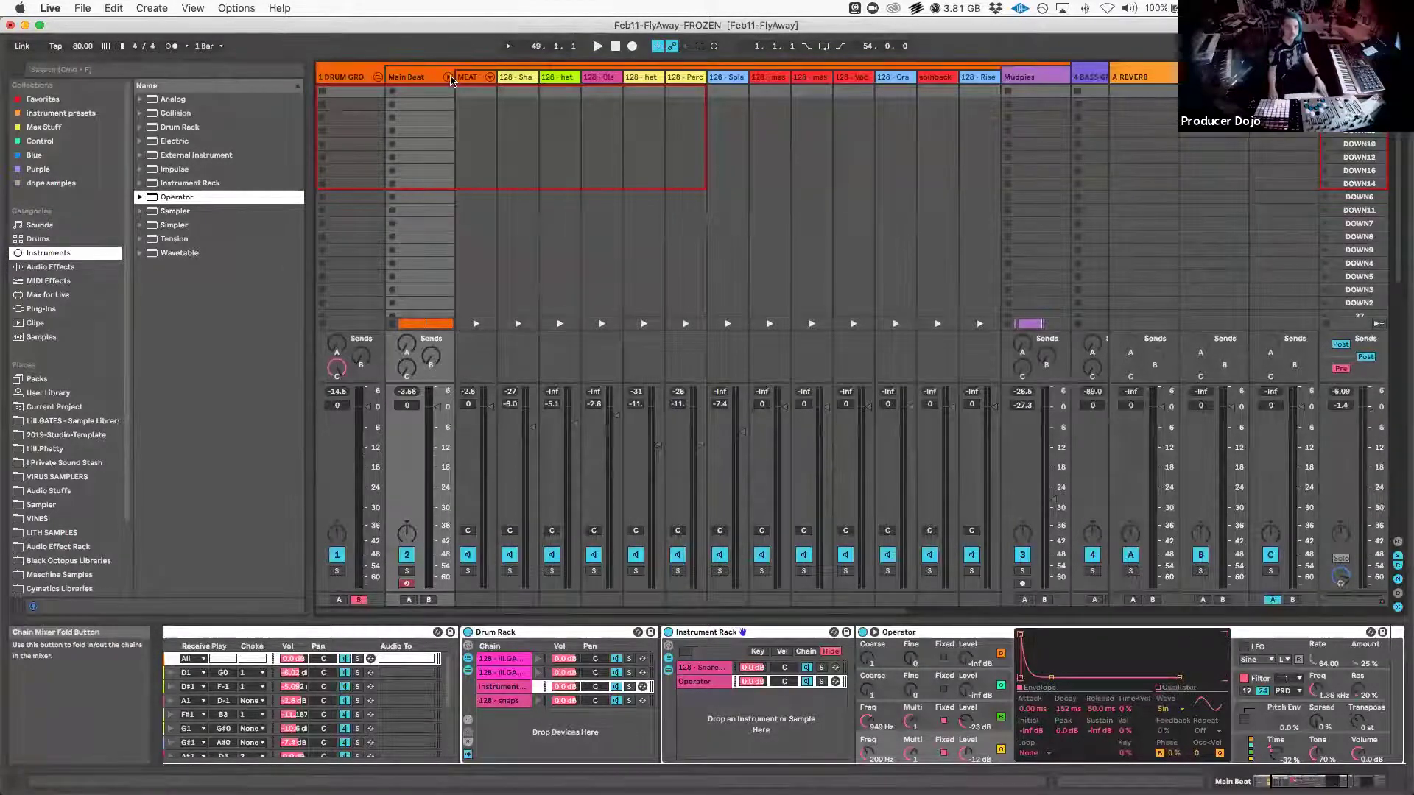
click(451, 80)
key(Tab)
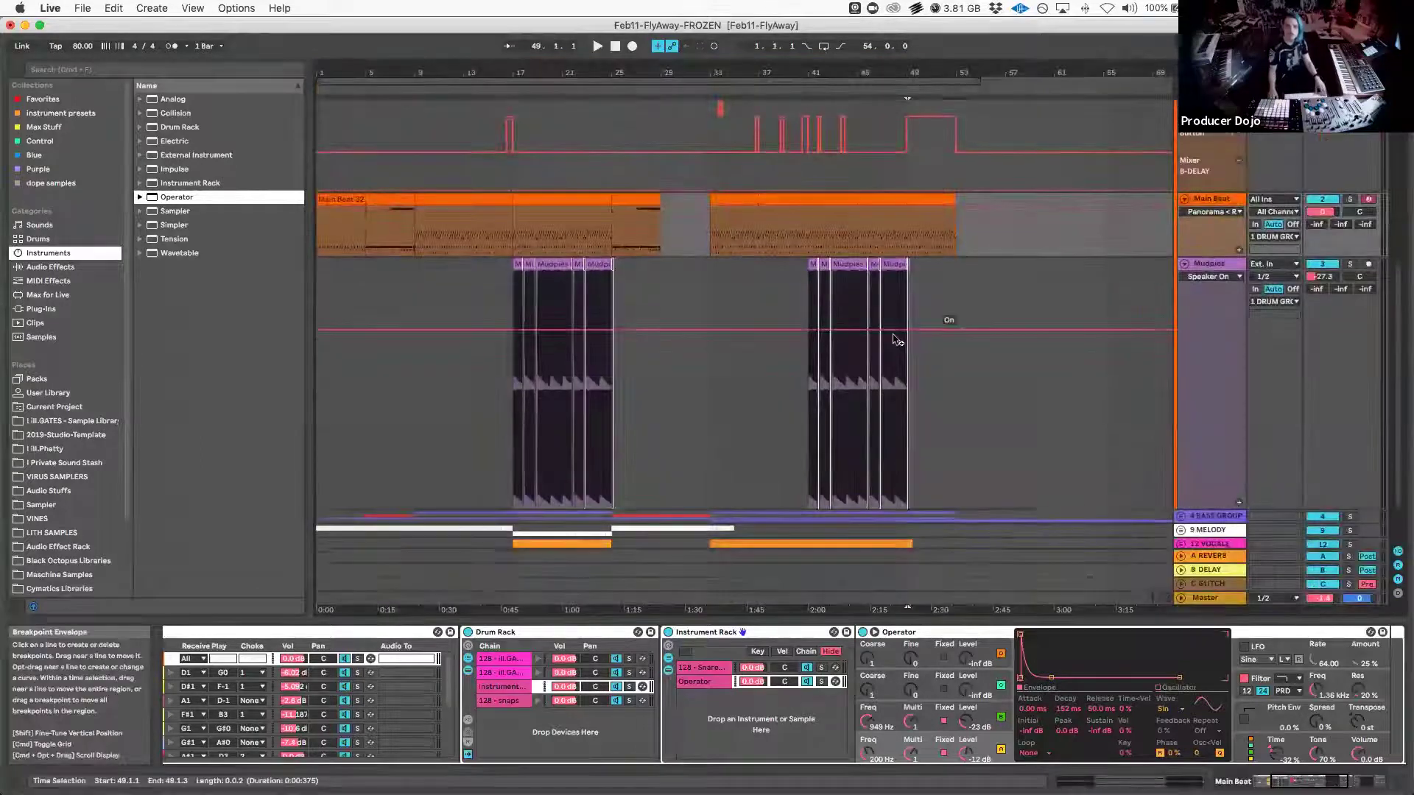
Examine the Main Drum Kit on the Main Beat track, including the nested rack and sampler behind the ill.GATES kick pad
scroll(962, 332, up, 5)
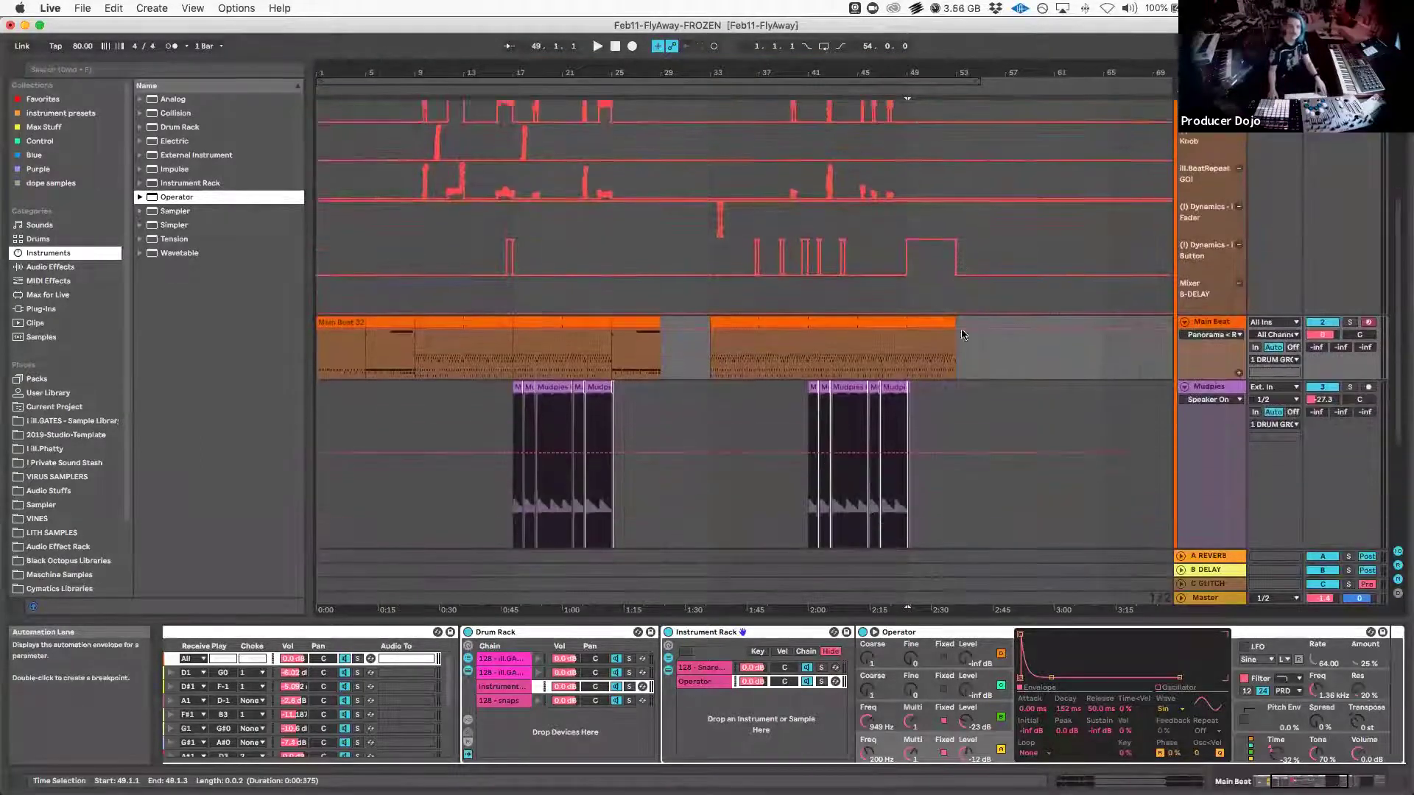
scroll(961, 335, down, 2)
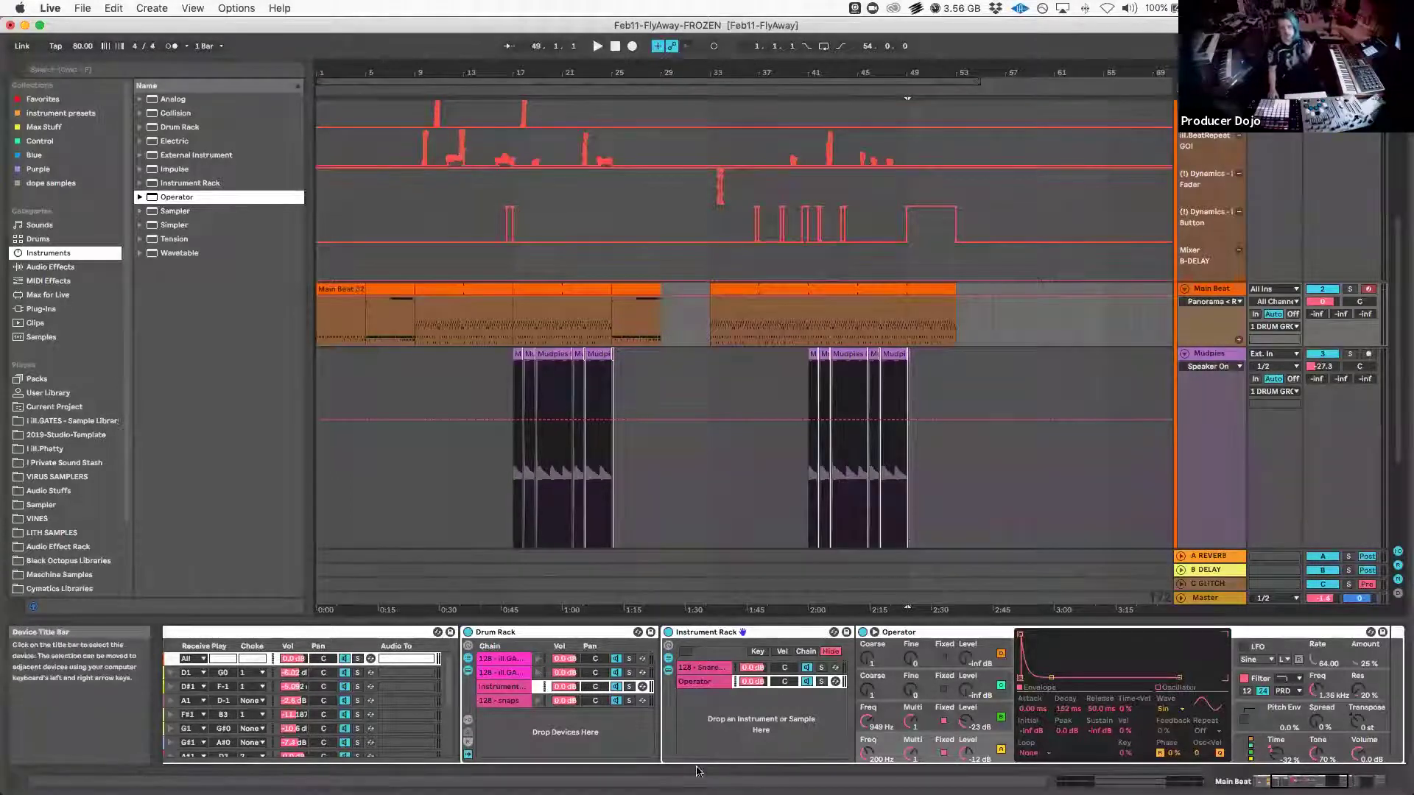
scroll(681, 739, left, 3)
scroll(681, 739, left, 5)
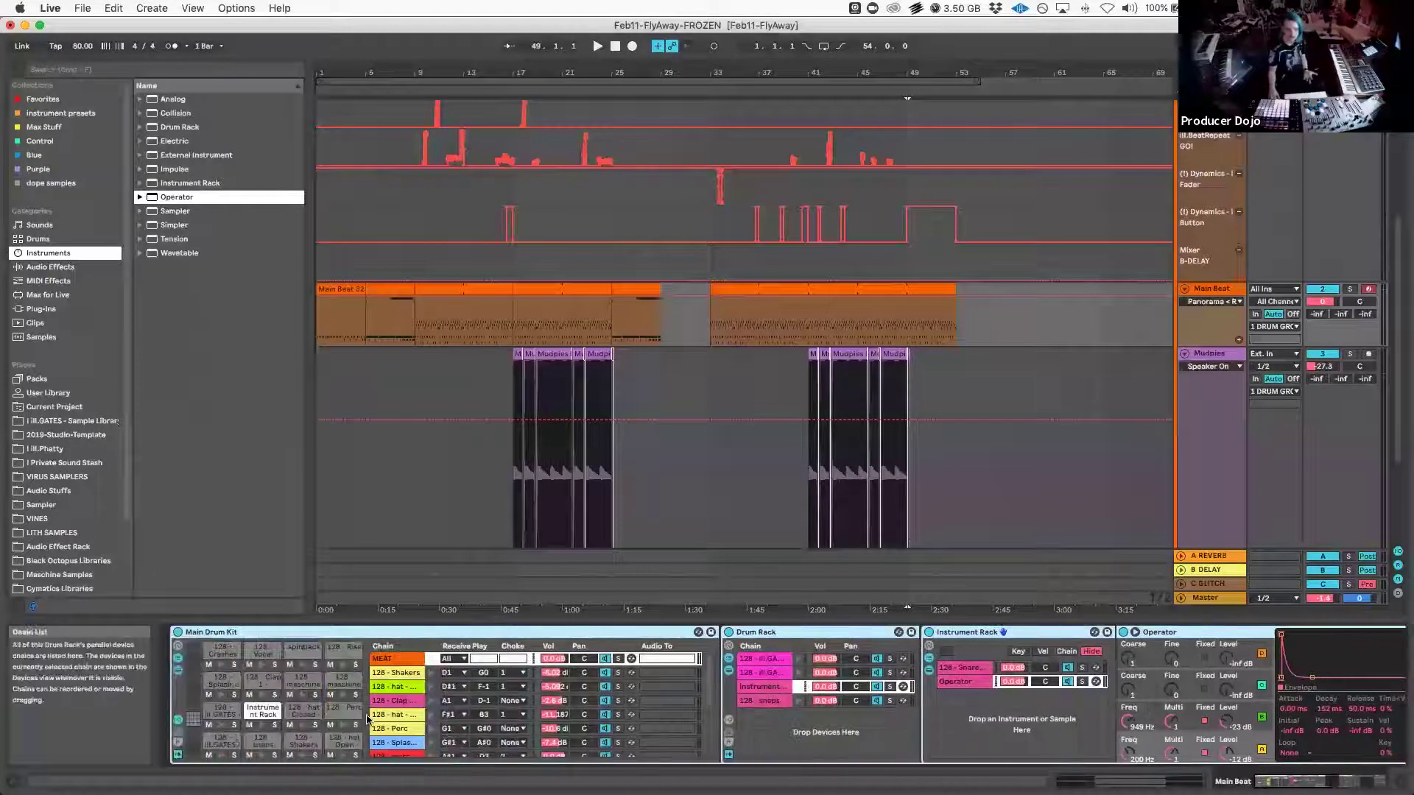
click(220, 742)
scroll(1034, 703, right, 10)
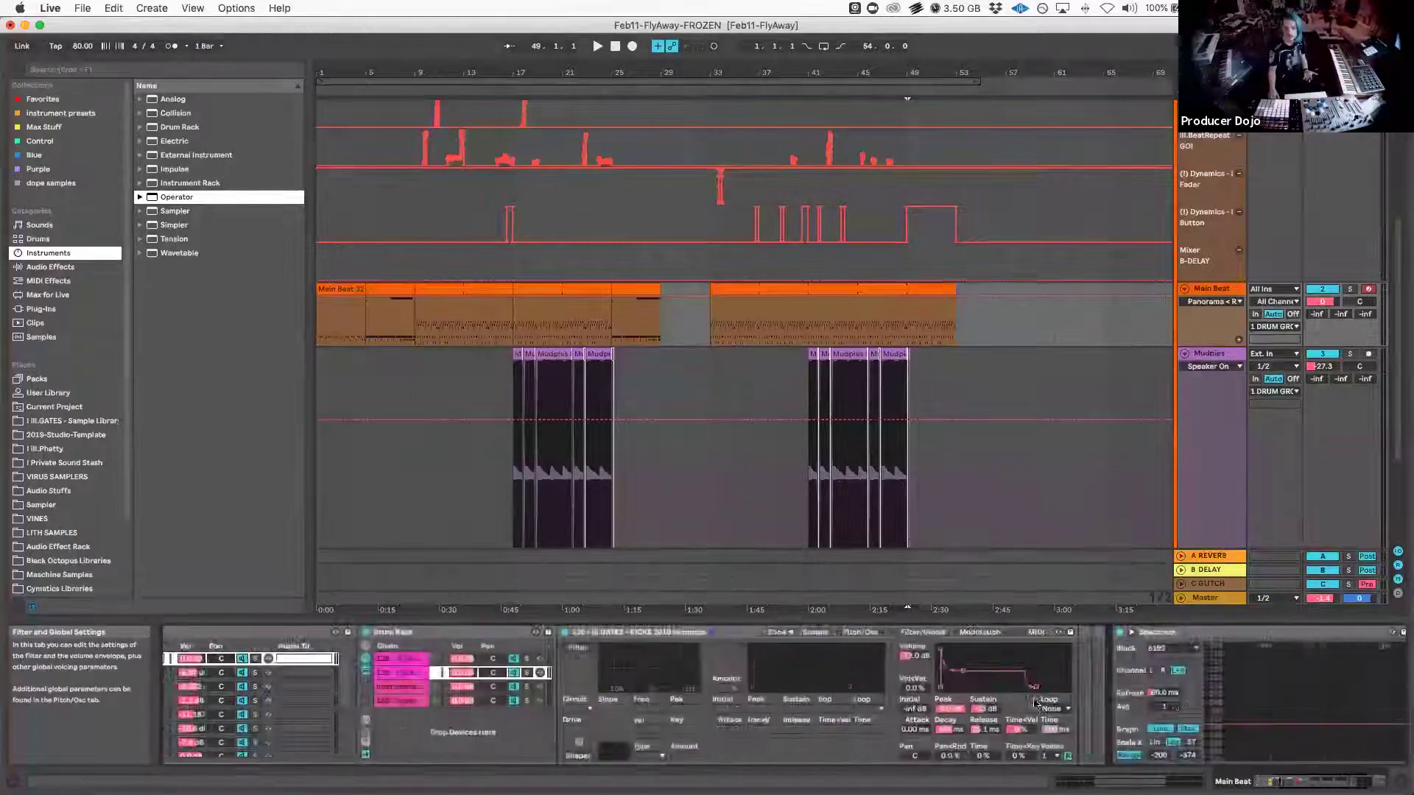
scroll(1034, 703, left, 6)
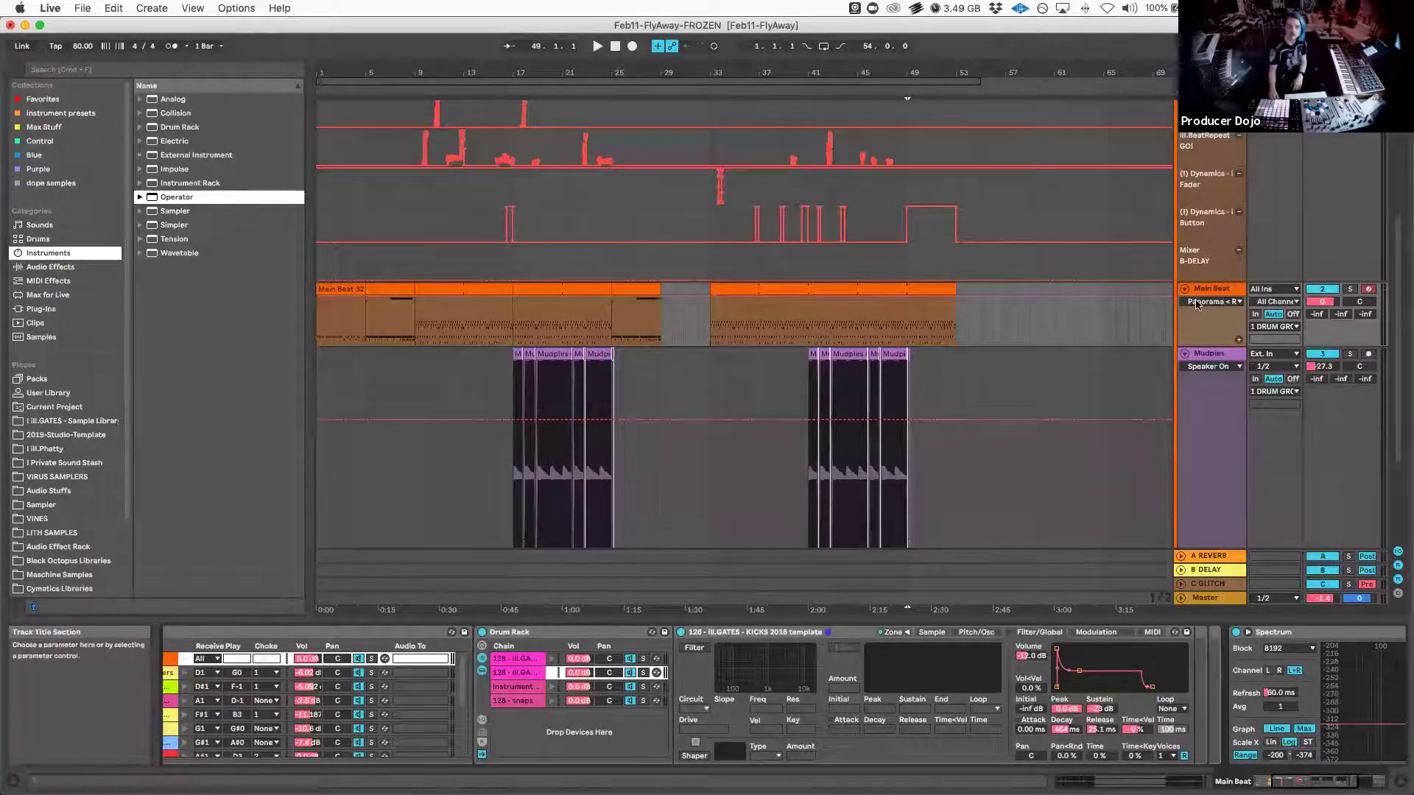
Duplicate the Main Beat track and solo the spinback and riser pads in the copy's drum kit
right_click(1214, 295)
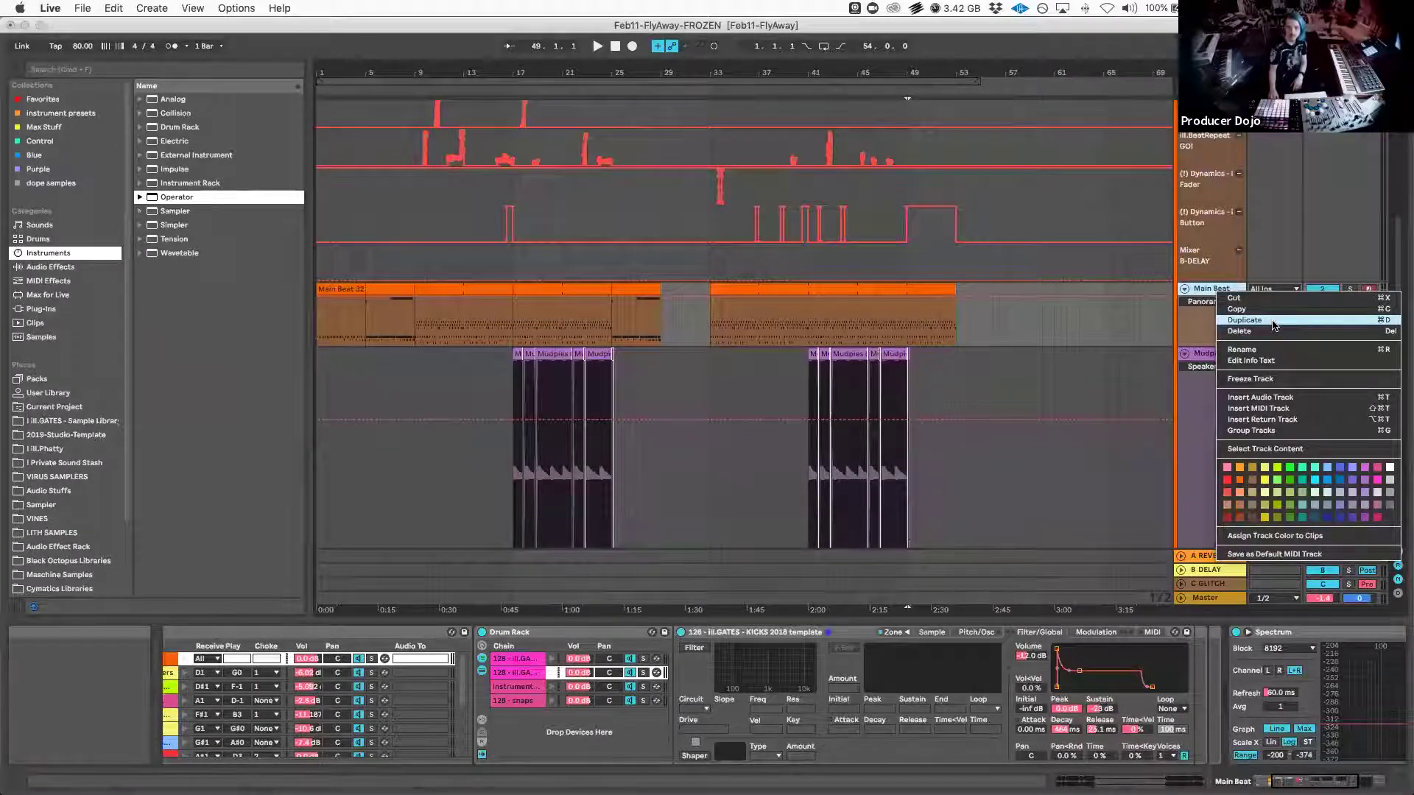
click(1273, 321)
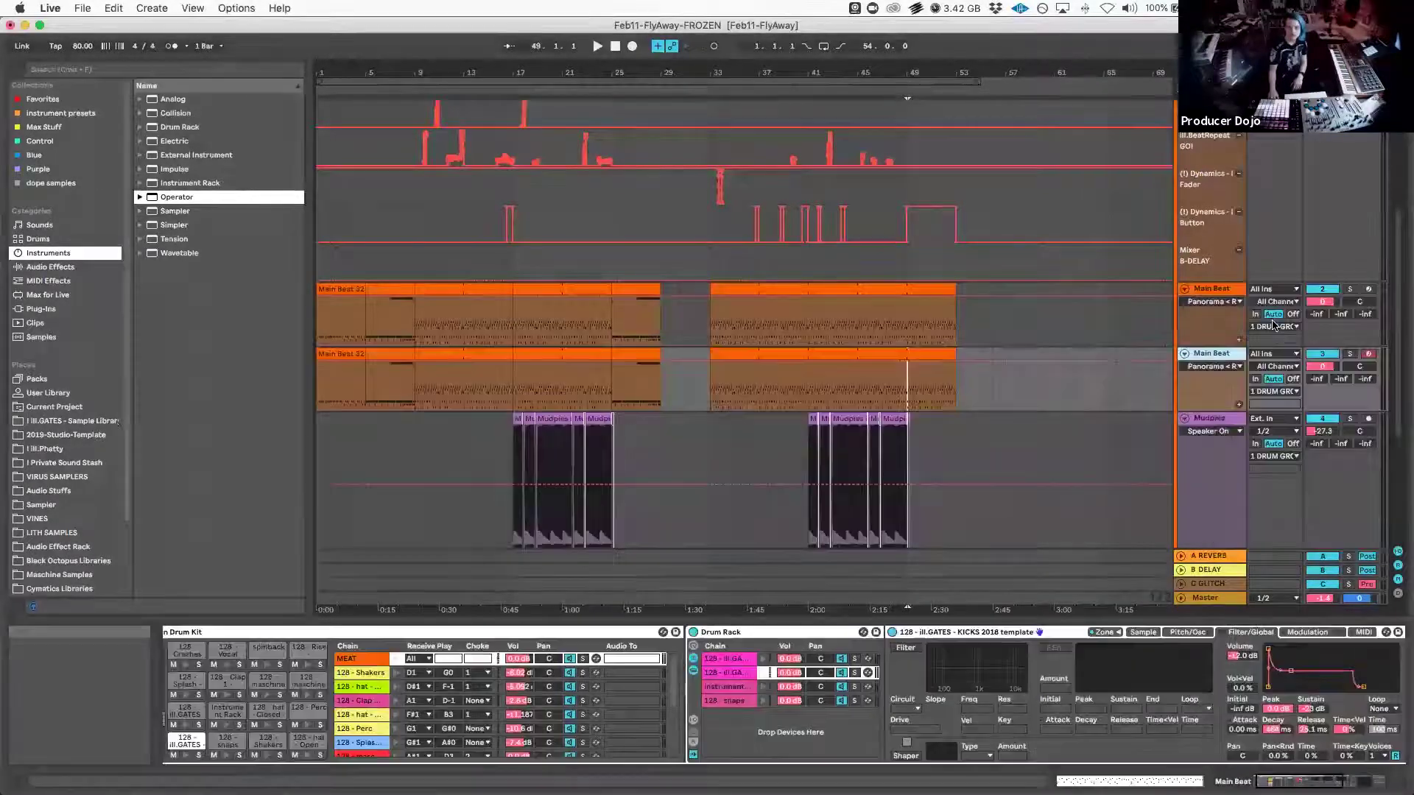
click(276, 664)
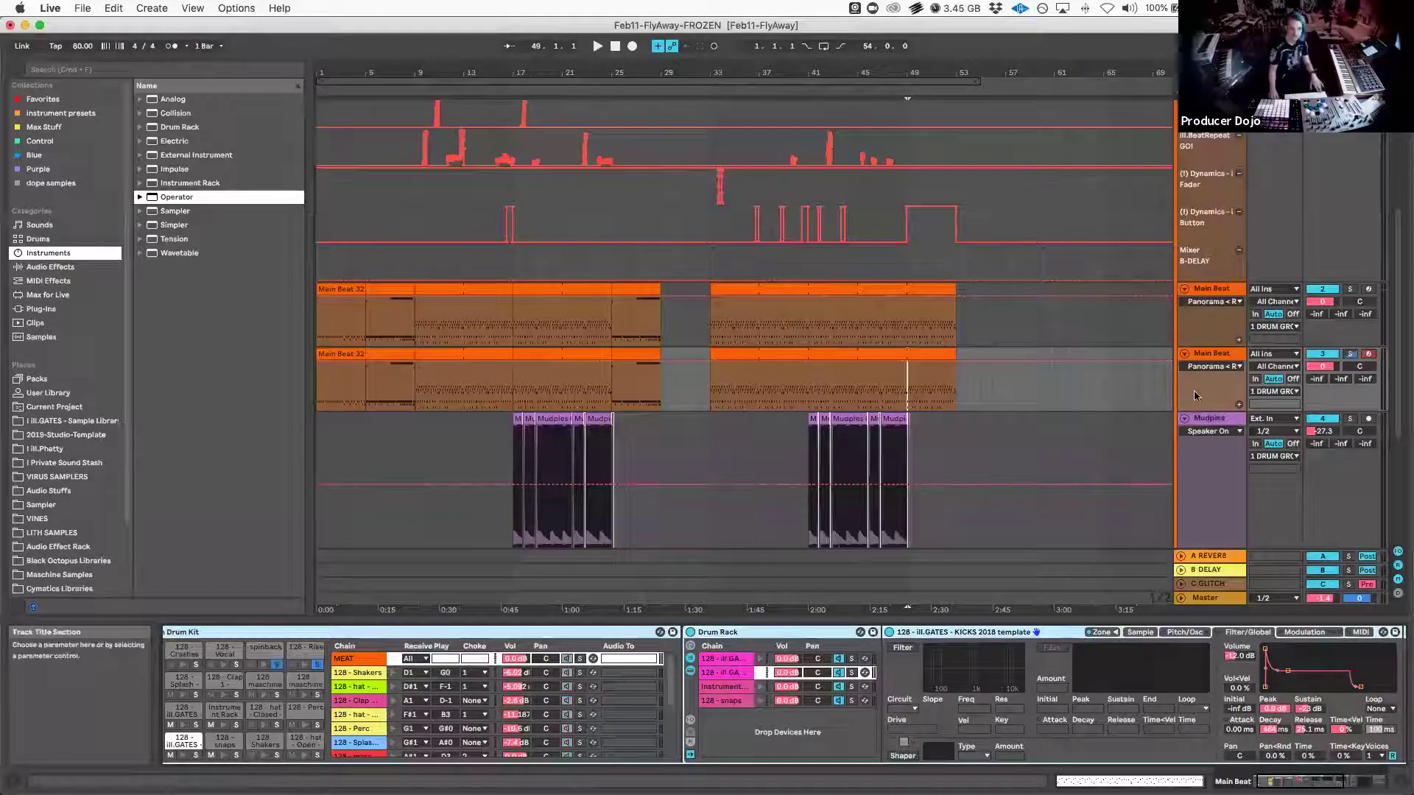
Rename the duplicated Main Beat track as Riser + Spinback and freeze it
click(1215, 355)
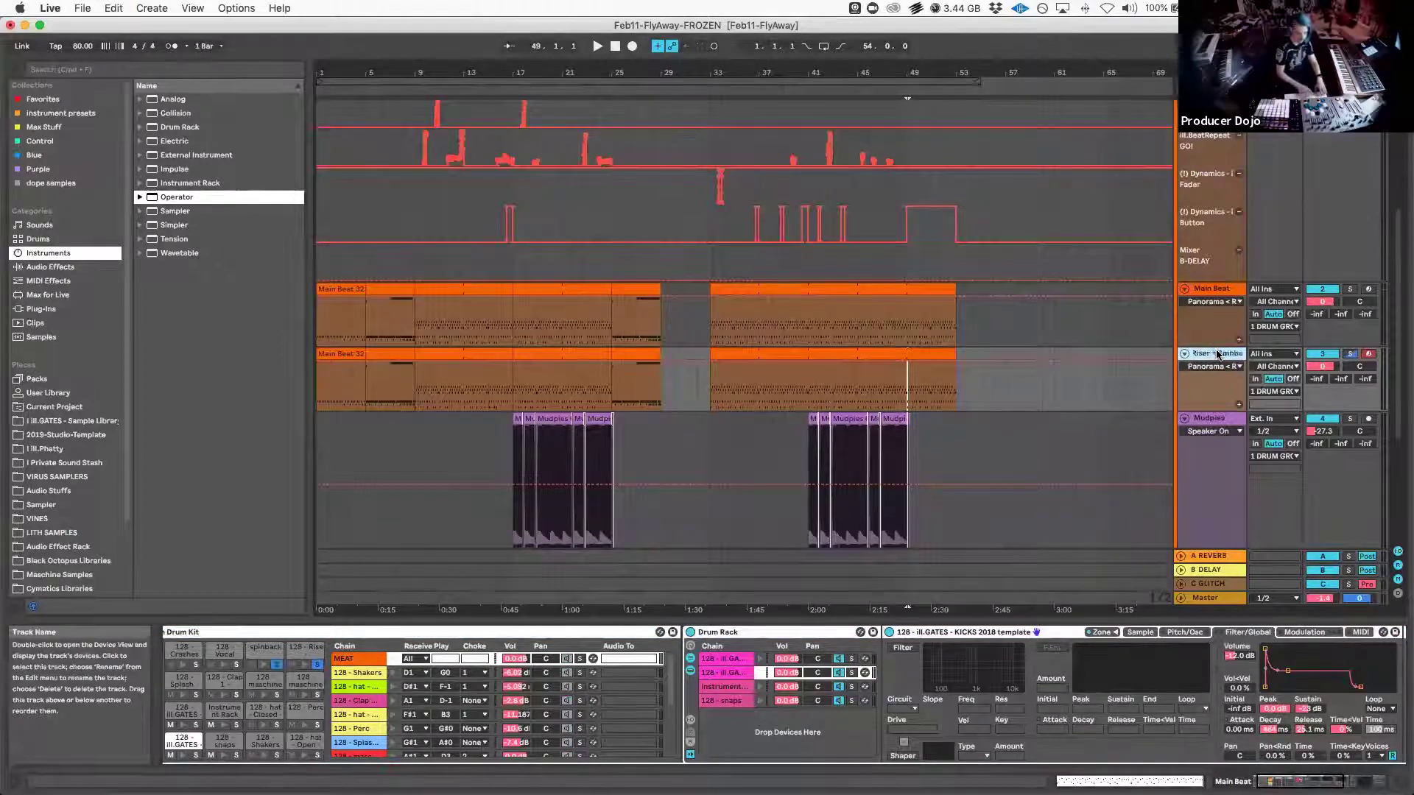
right_click(1216, 355)
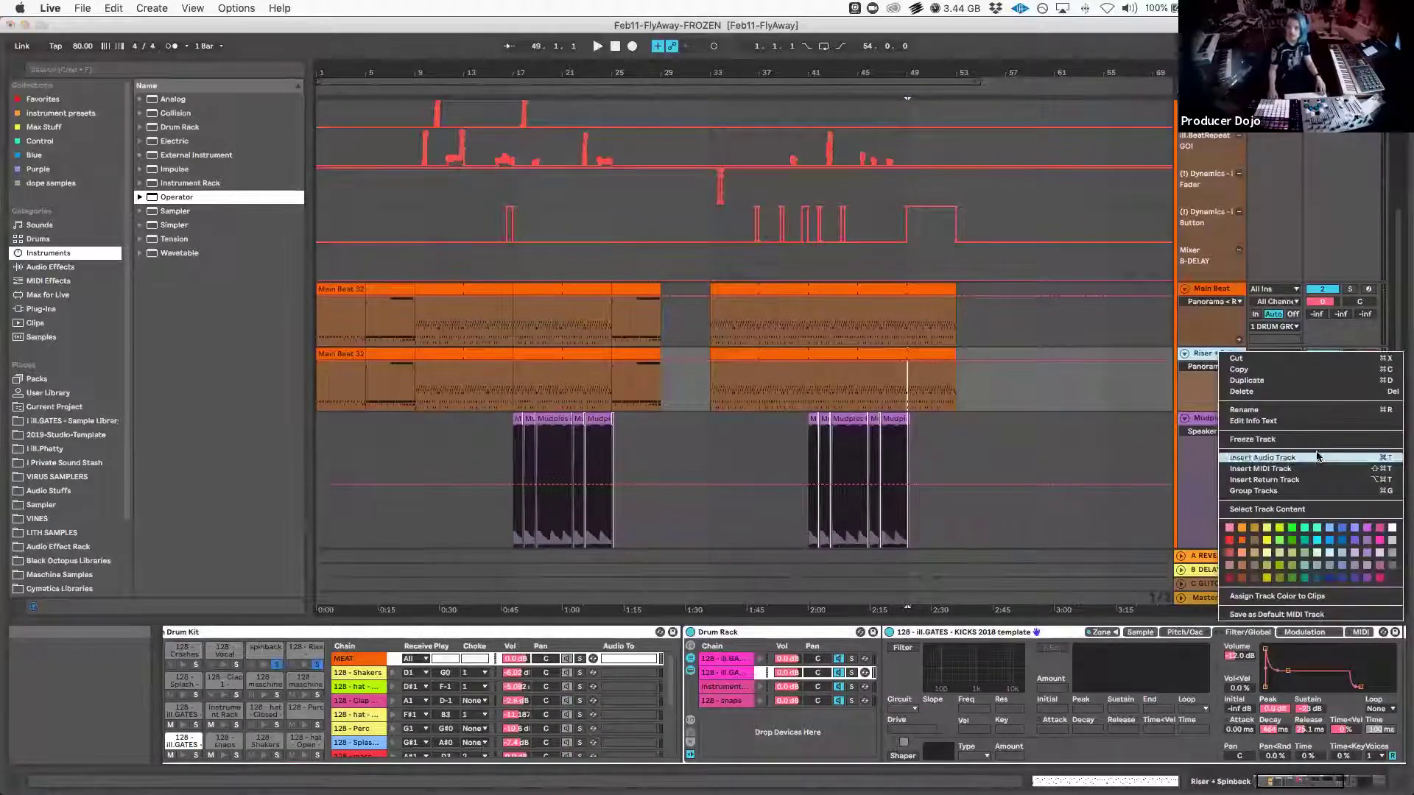
click(1313, 442)
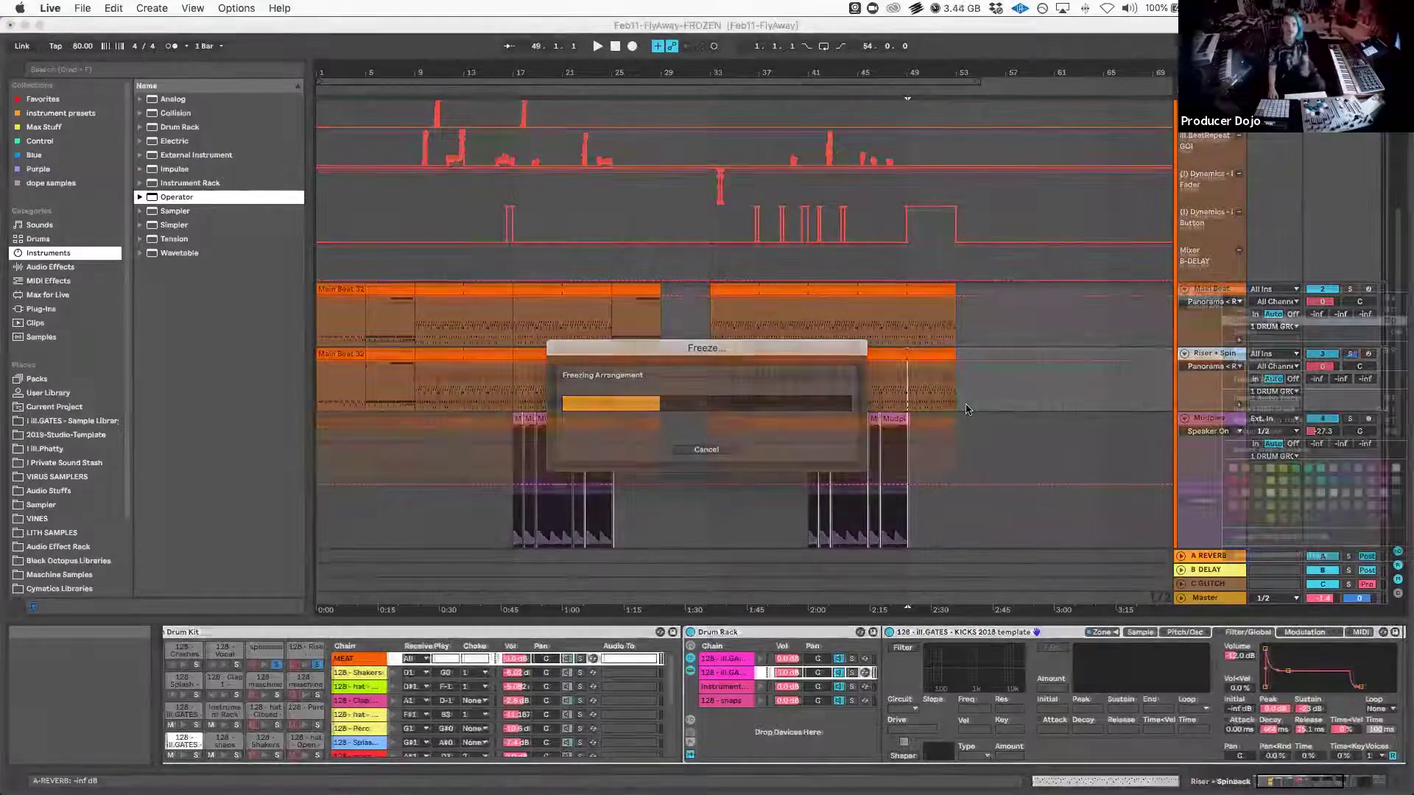
Solo the Clap 1, Vocal, Crashes and Splash pads in the new Main Beat copy's drum kit
click(268, 723)
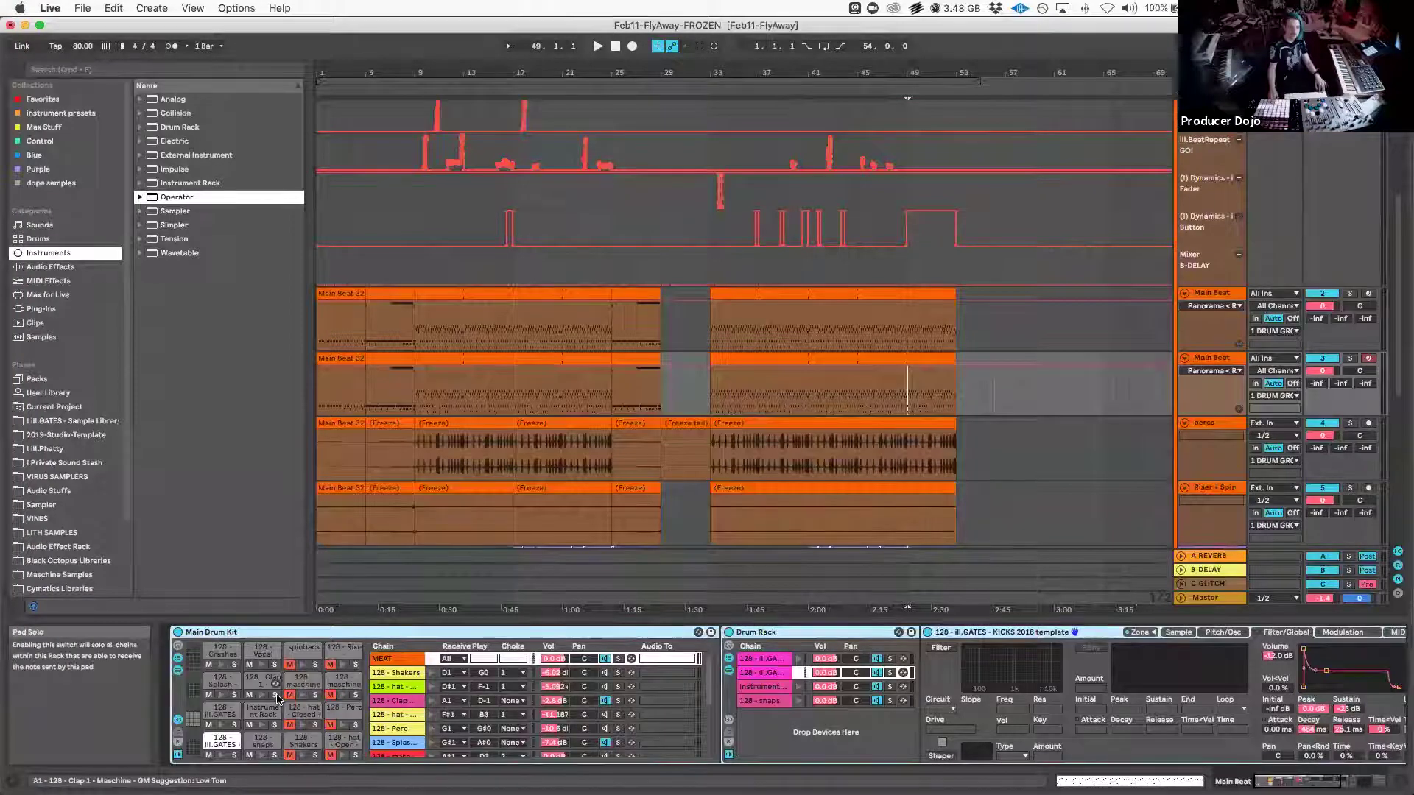
click(275, 665)
click(234, 665)
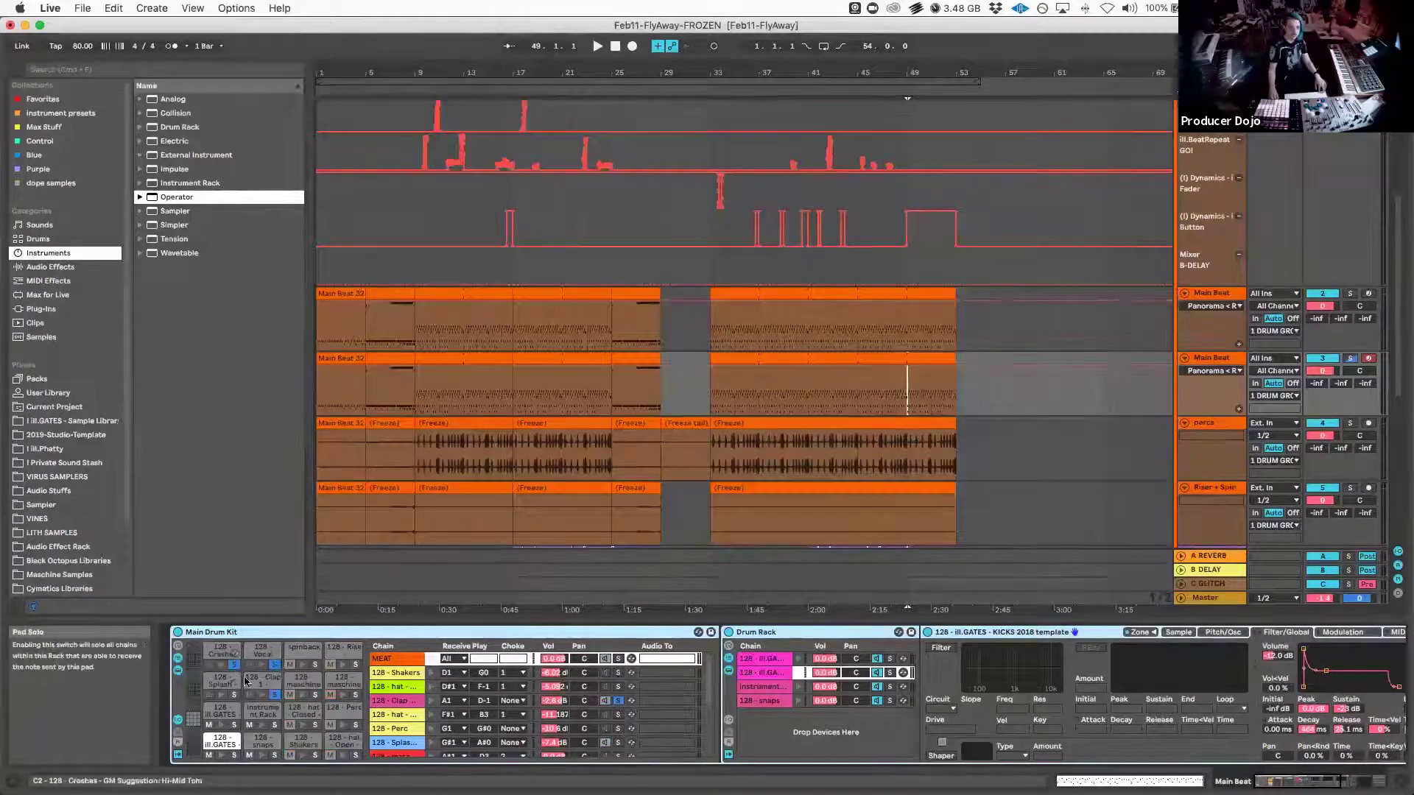
click(235, 695)
Rename the Main Beat copy with the soloed miscellaneous pads as misc and freeze it
click(1203, 360)
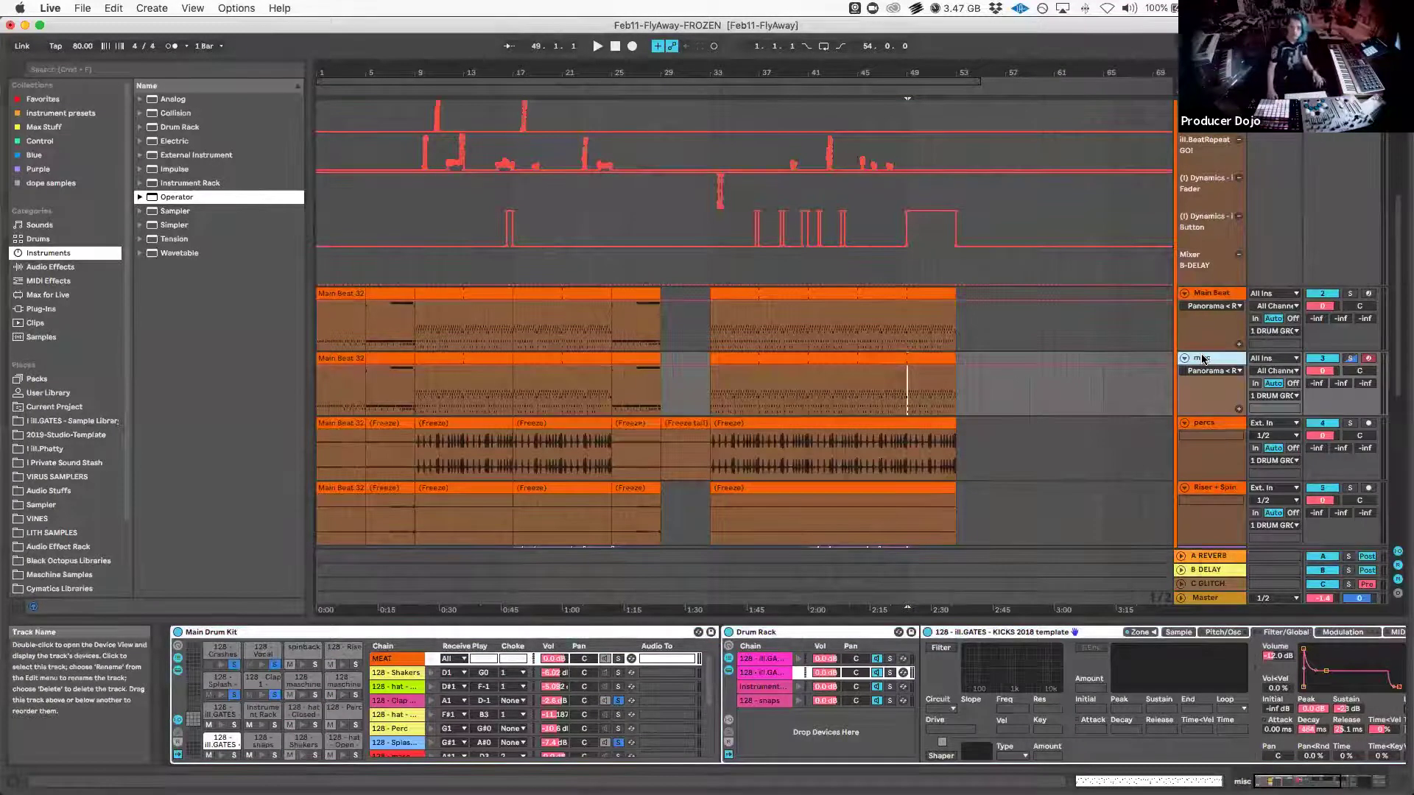
right_click(1204, 359)
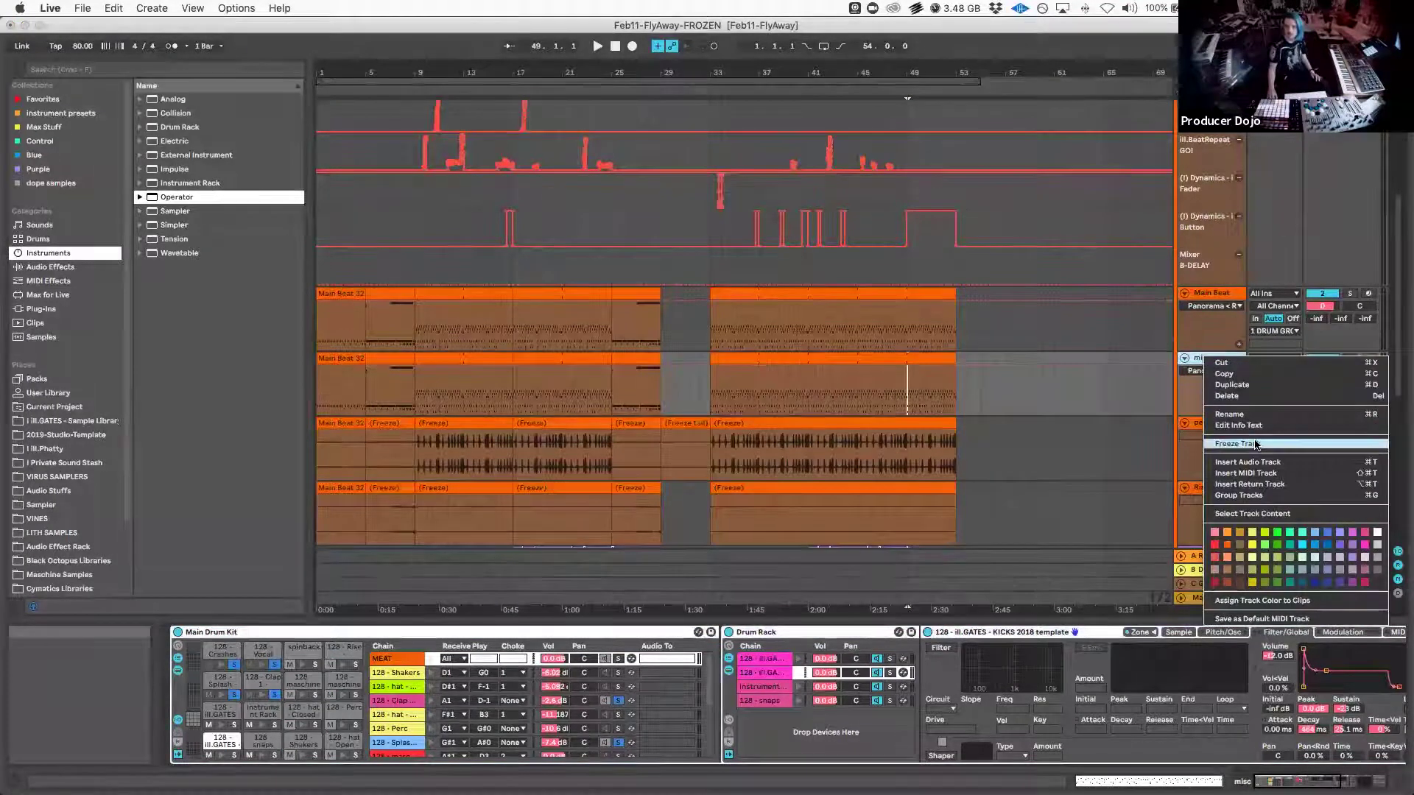
click(1250, 443)
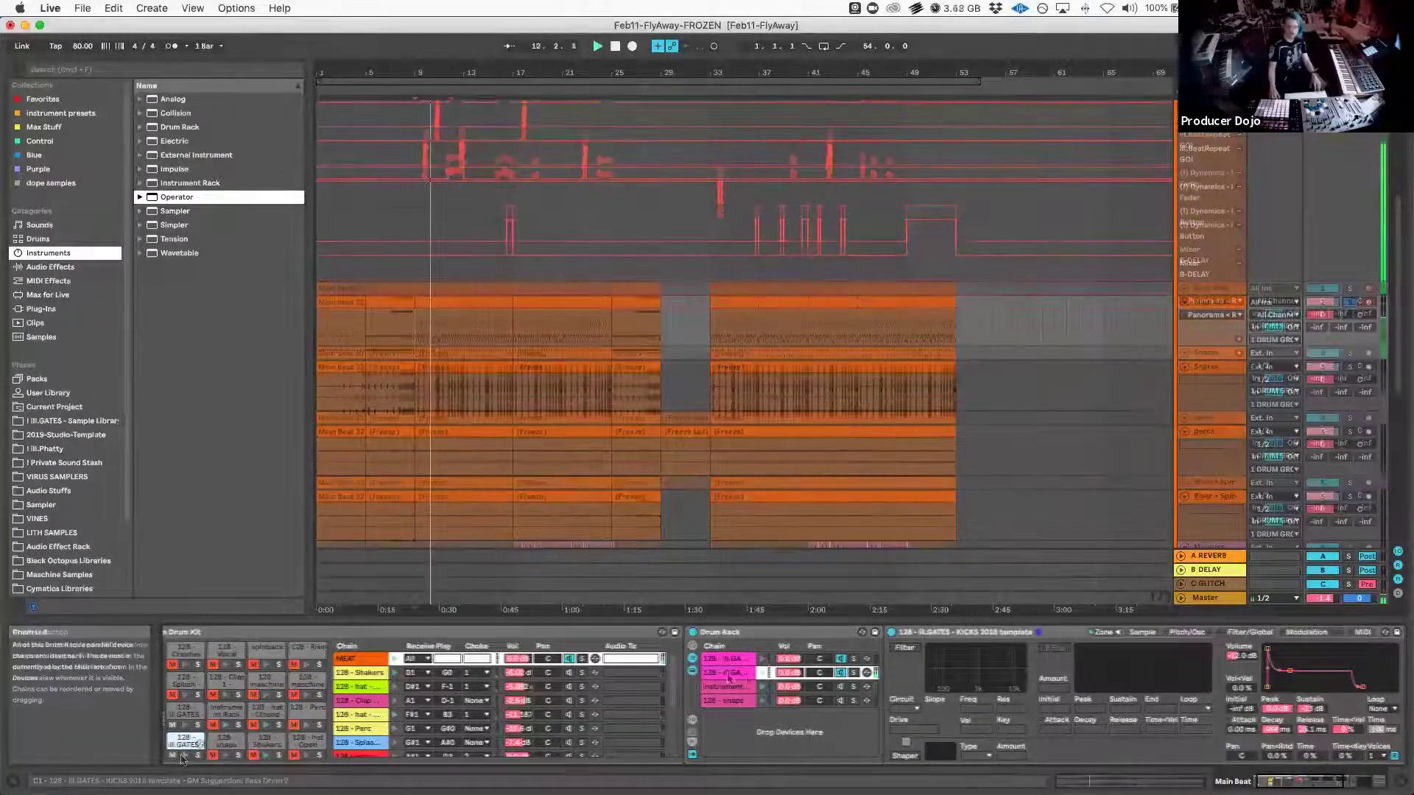
Stop playback and switch off the SUB SIDECHAIN rack on the BASS GROUP track
key(space)
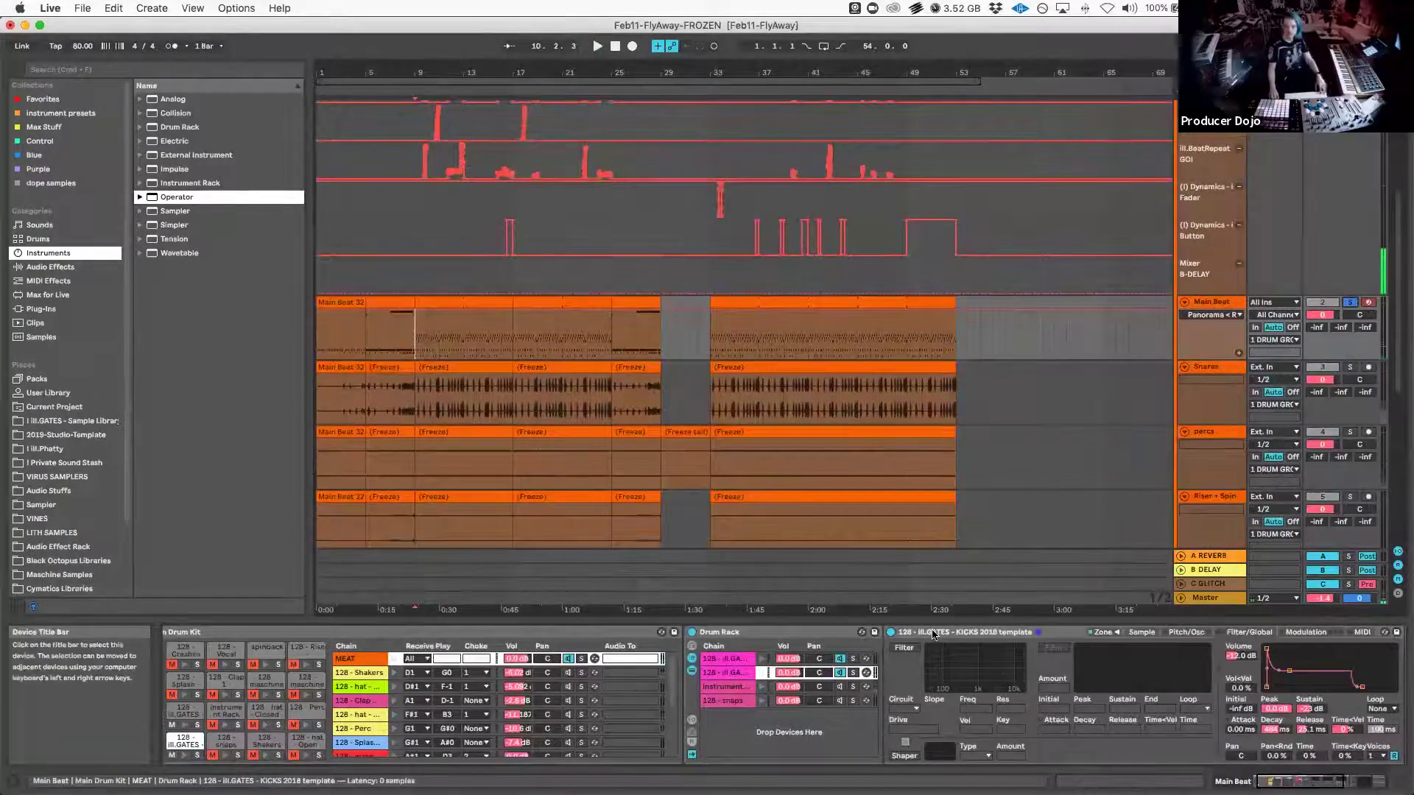
scroll(1188, 508, down, 10)
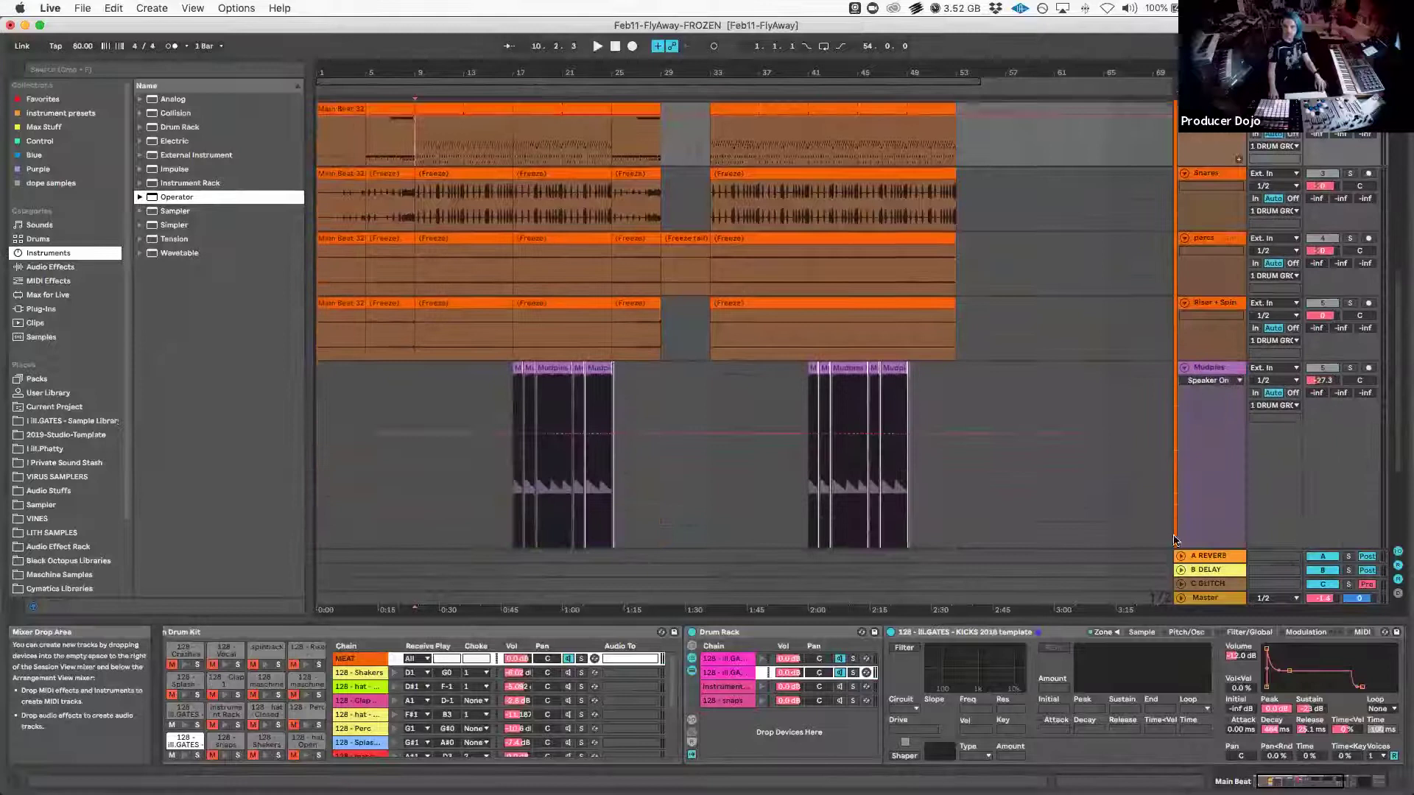
click(1204, 454)
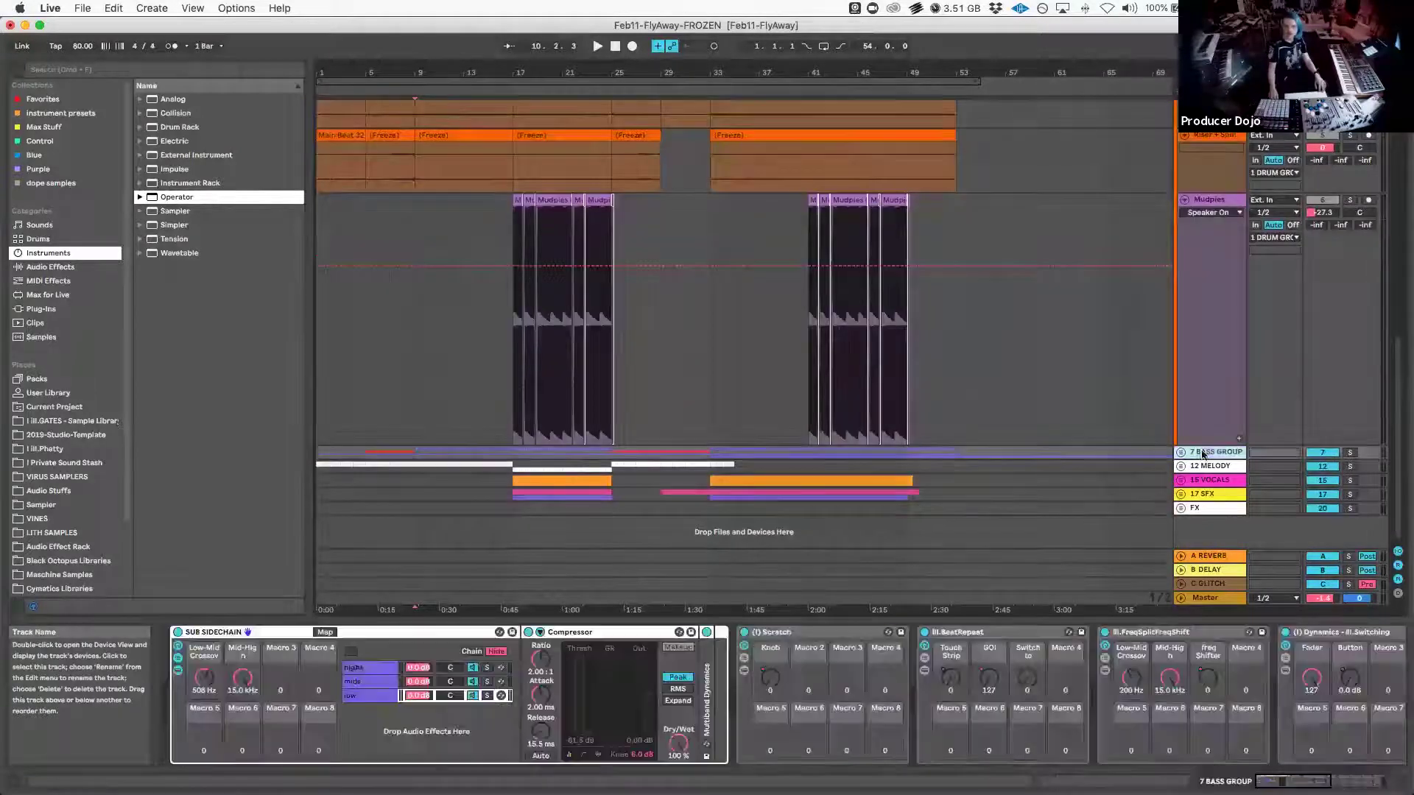
click(179, 632)
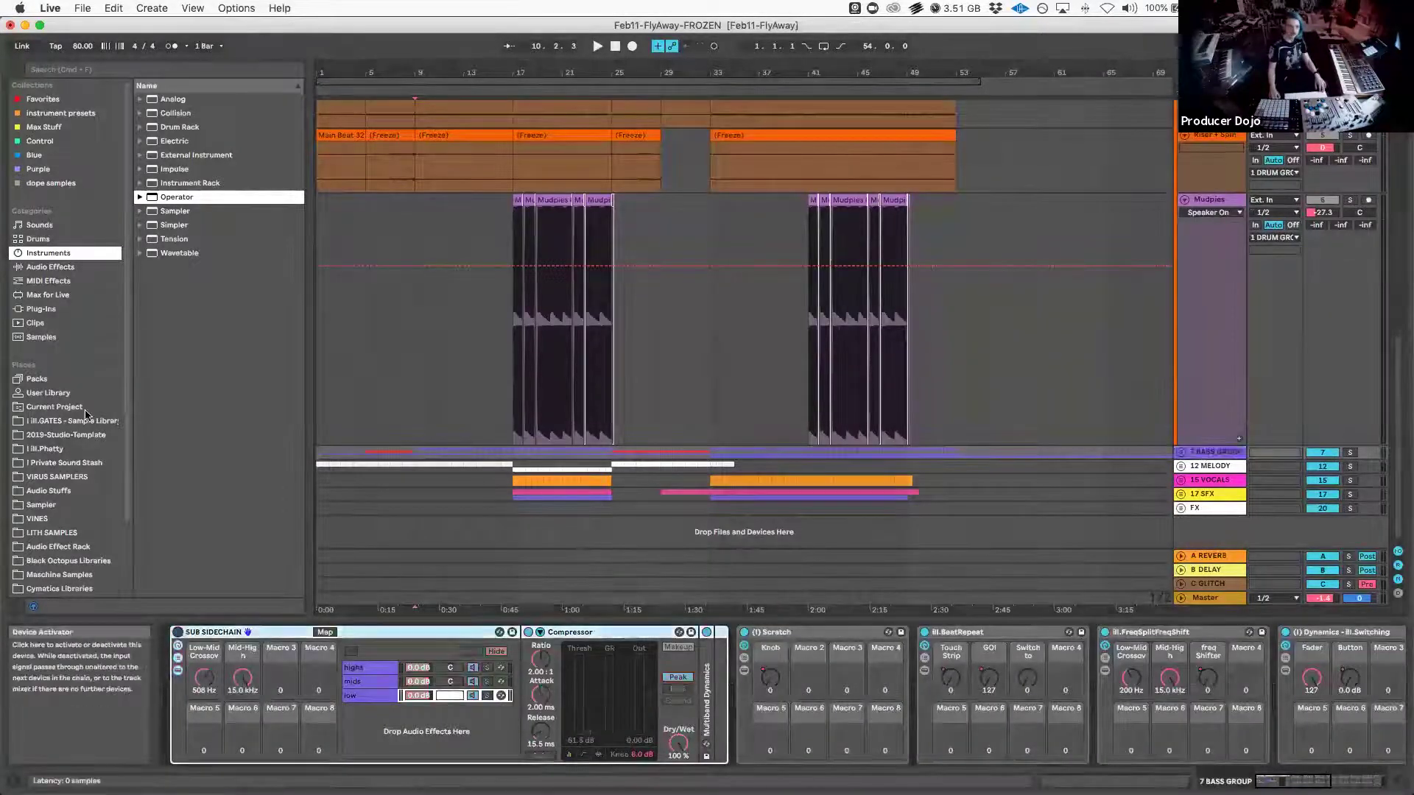
Search the browser for lfo and insert LFOTool from the Favorites after the SUB SIDECHAIN rack on the BASS GROUP
click(77, 71)
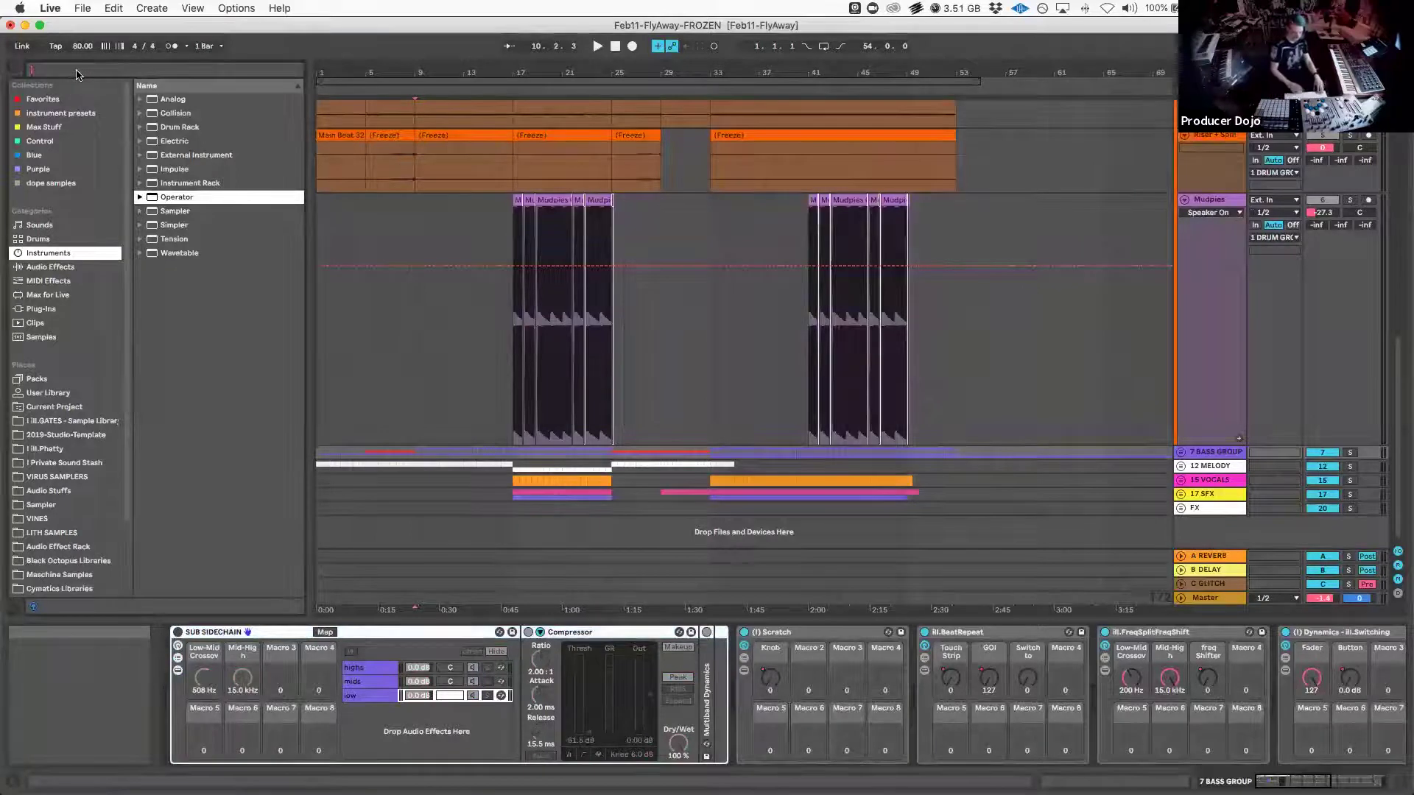
text(lfo)
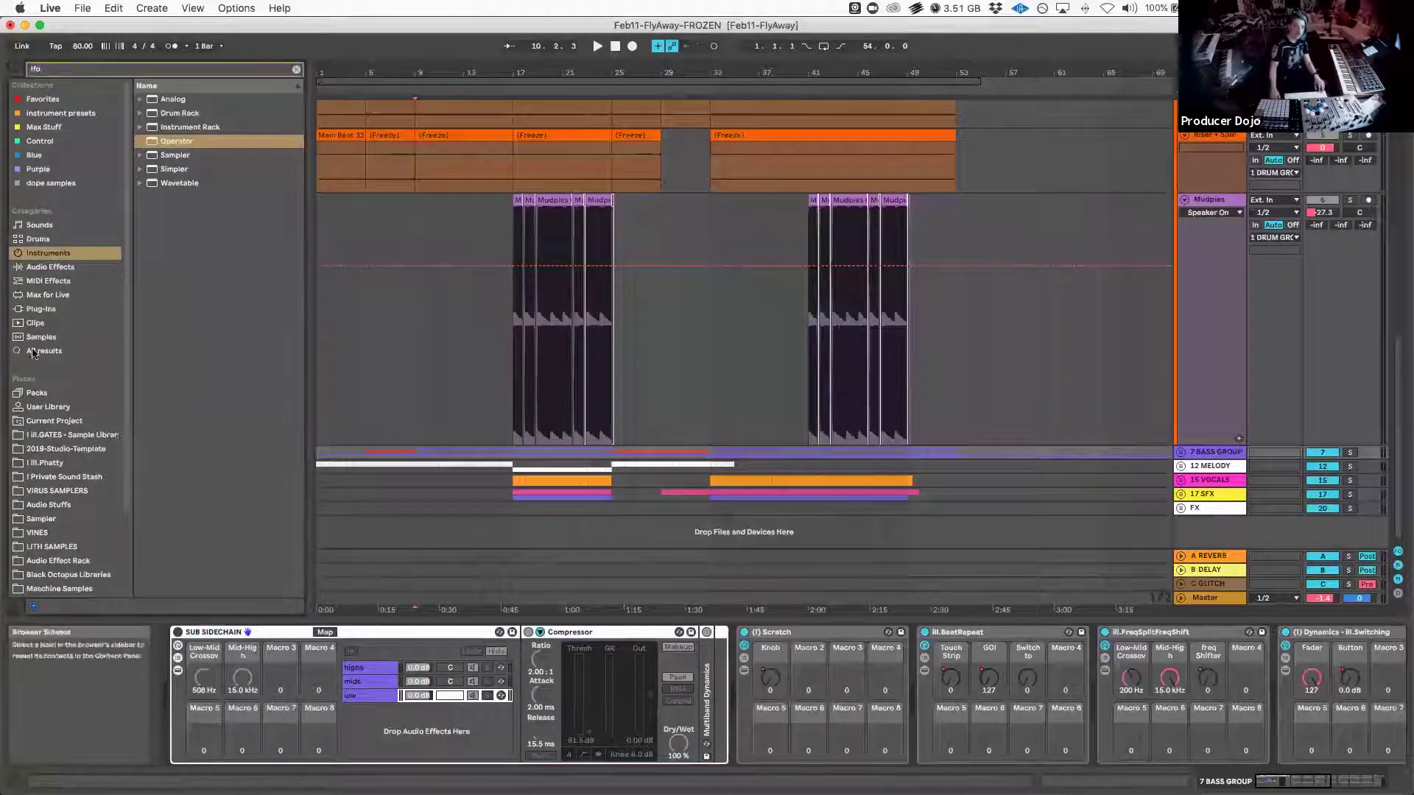
click(53, 99)
drag(157, 100, 735, 664)
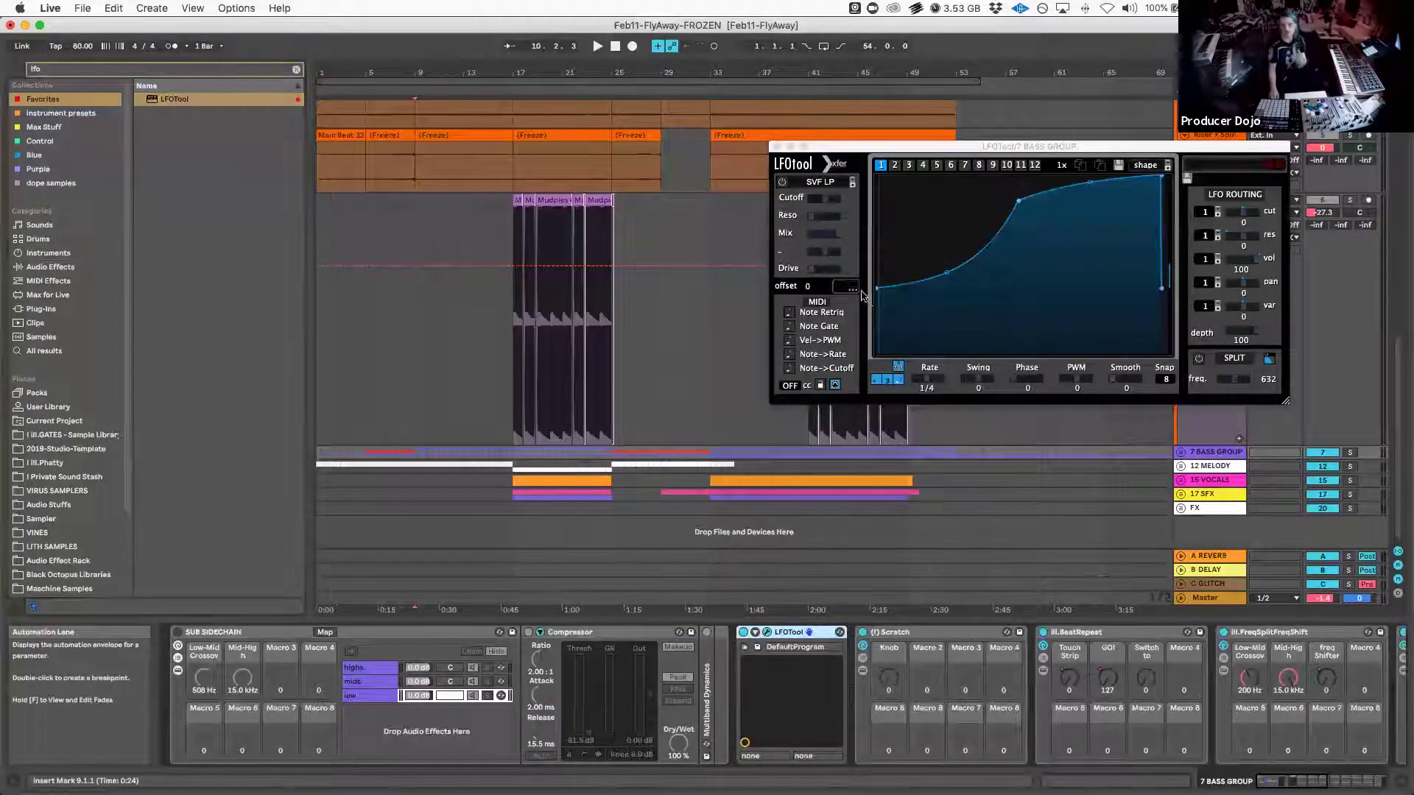
Lower the start of LFOTool's curve to the bottom, enable Note Gate and close the plug-in window
drag(879, 291, 871, 362)
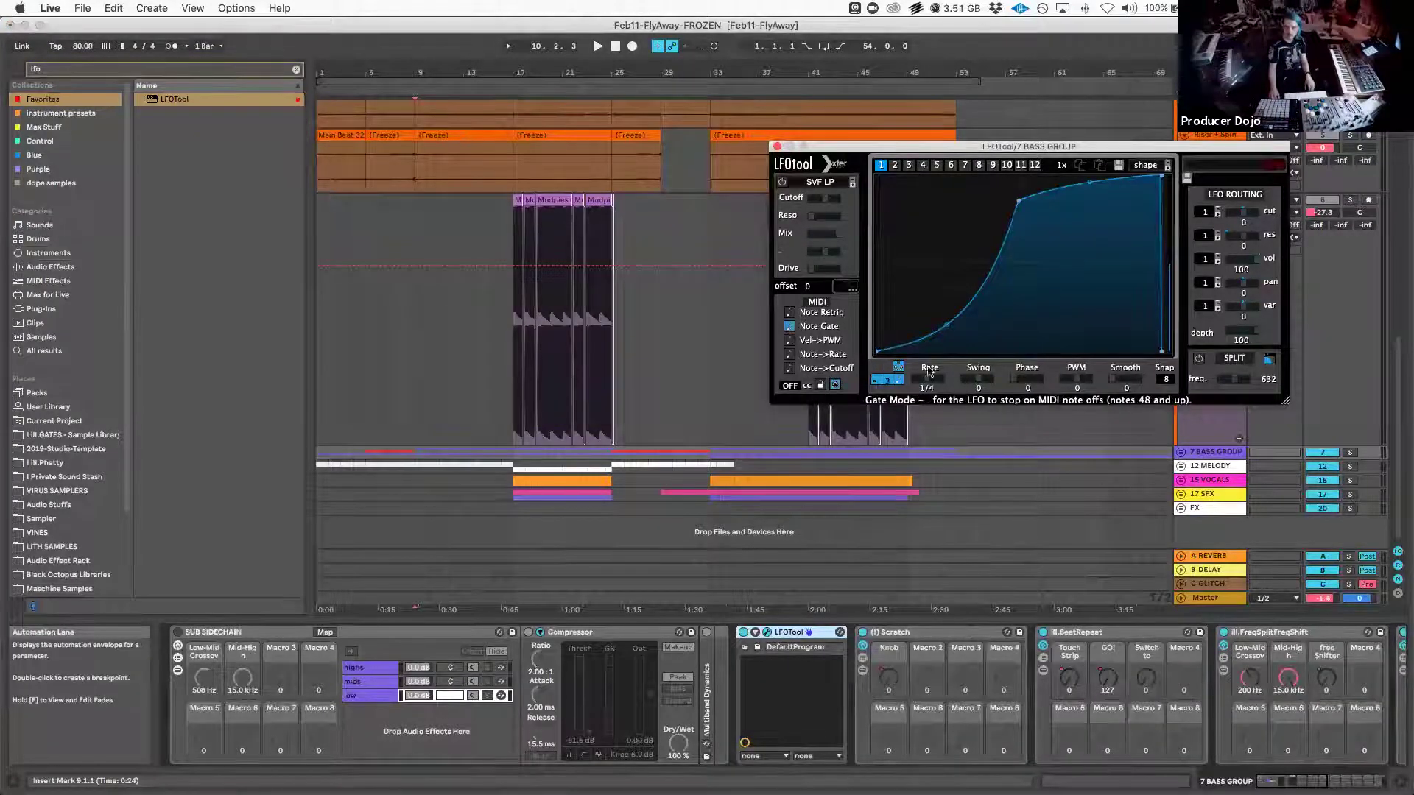
click(777, 147)
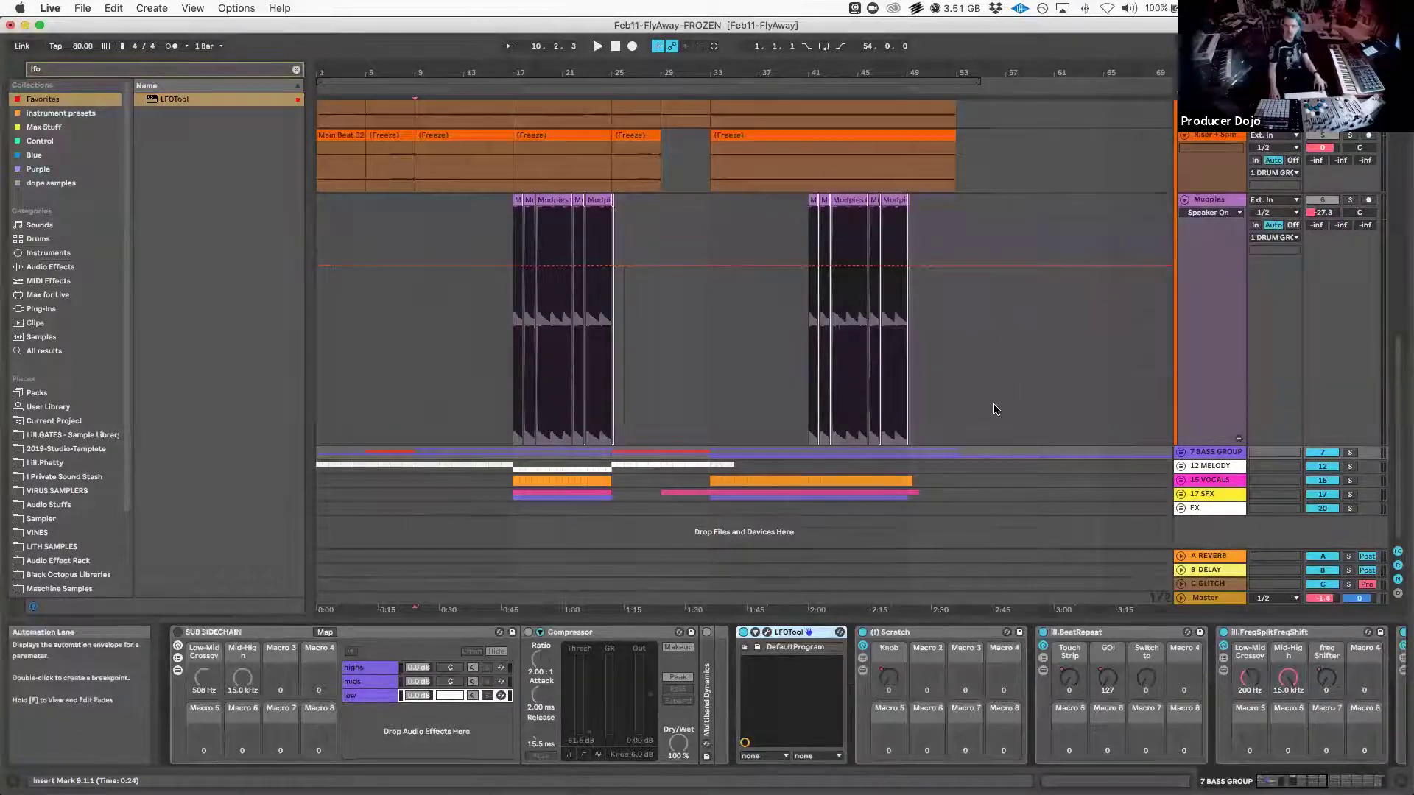
Group the KICKS 2018 template sampler in Main Beat's drum kit into an Instrument Rack
scroll(994, 405, up, 5)
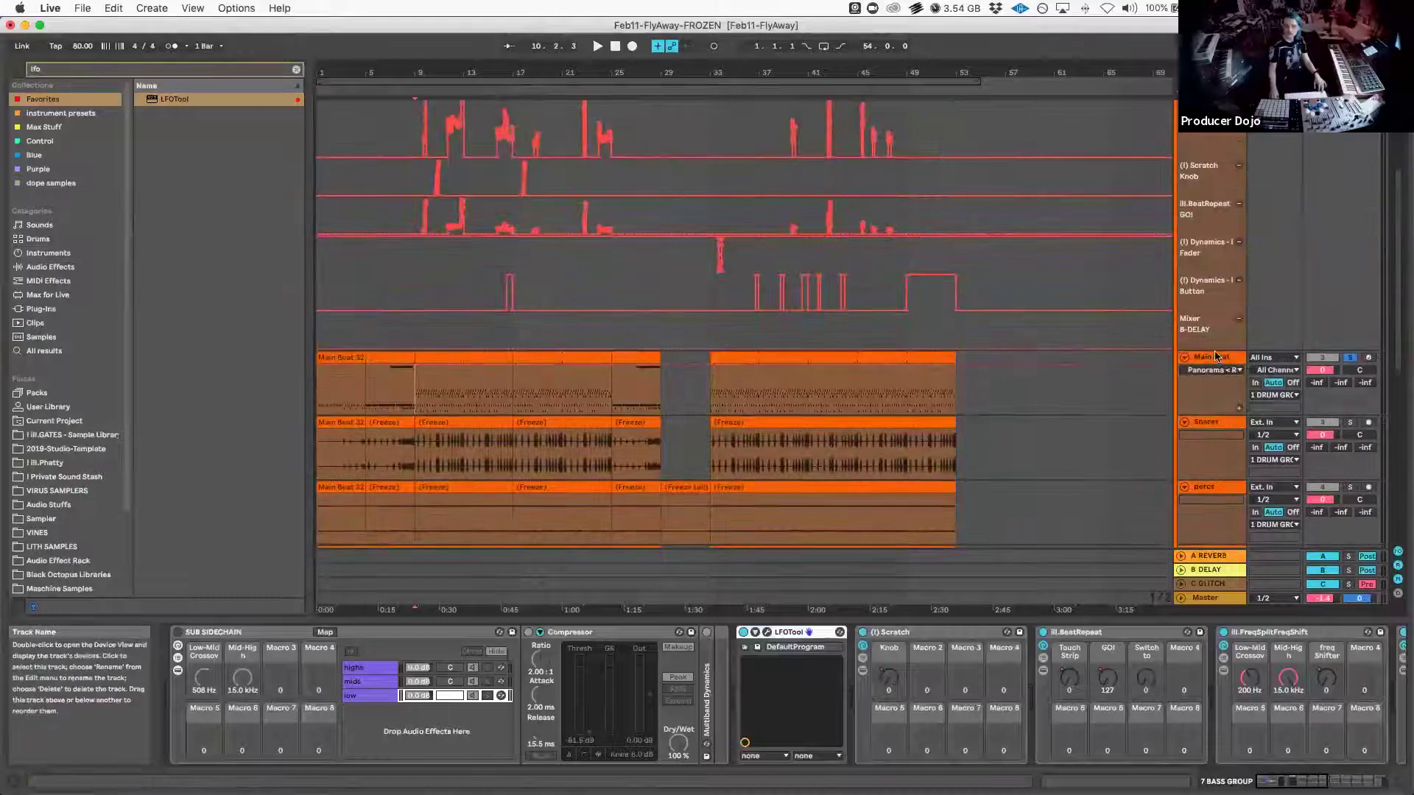
click(994, 404)
scroll(657, 709, right, 8)
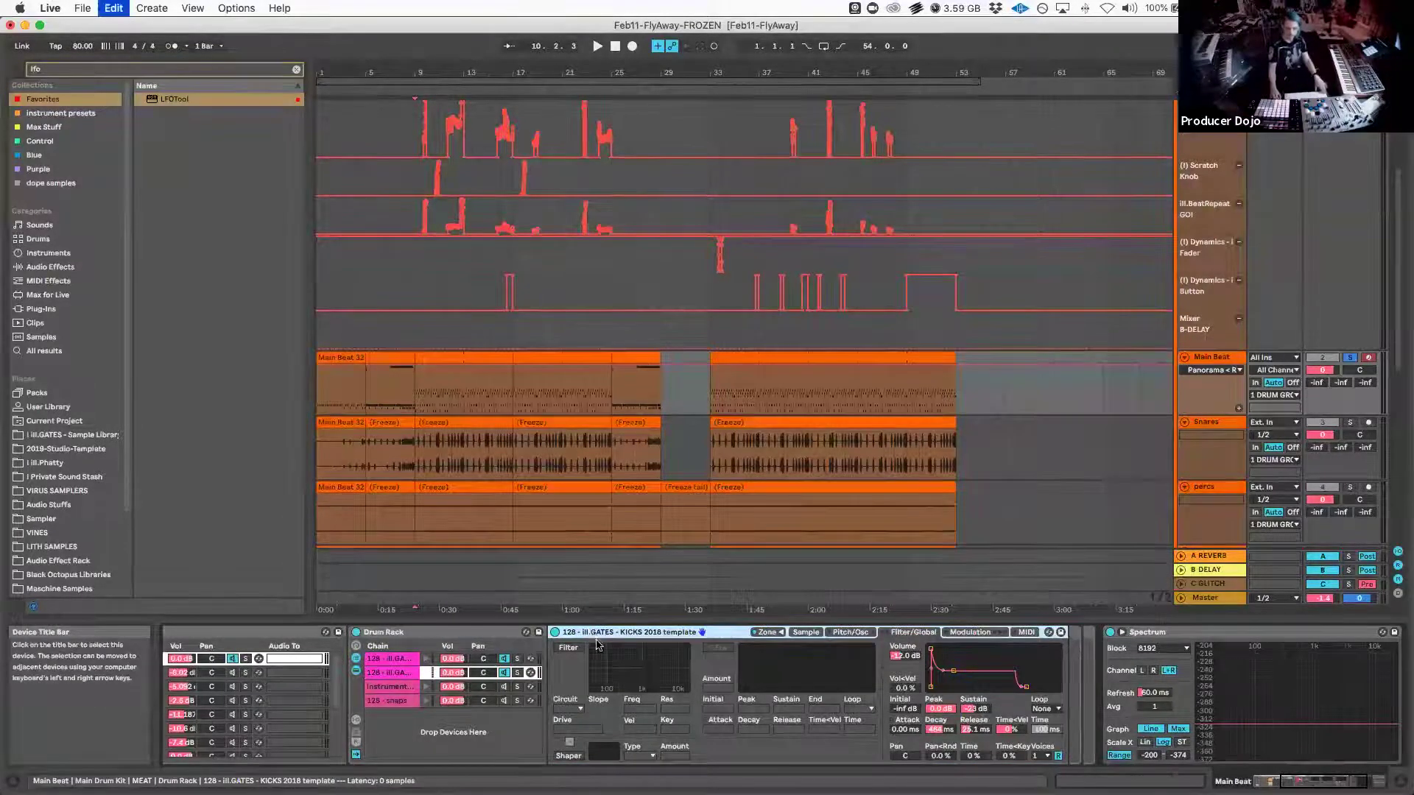
key(super+g)
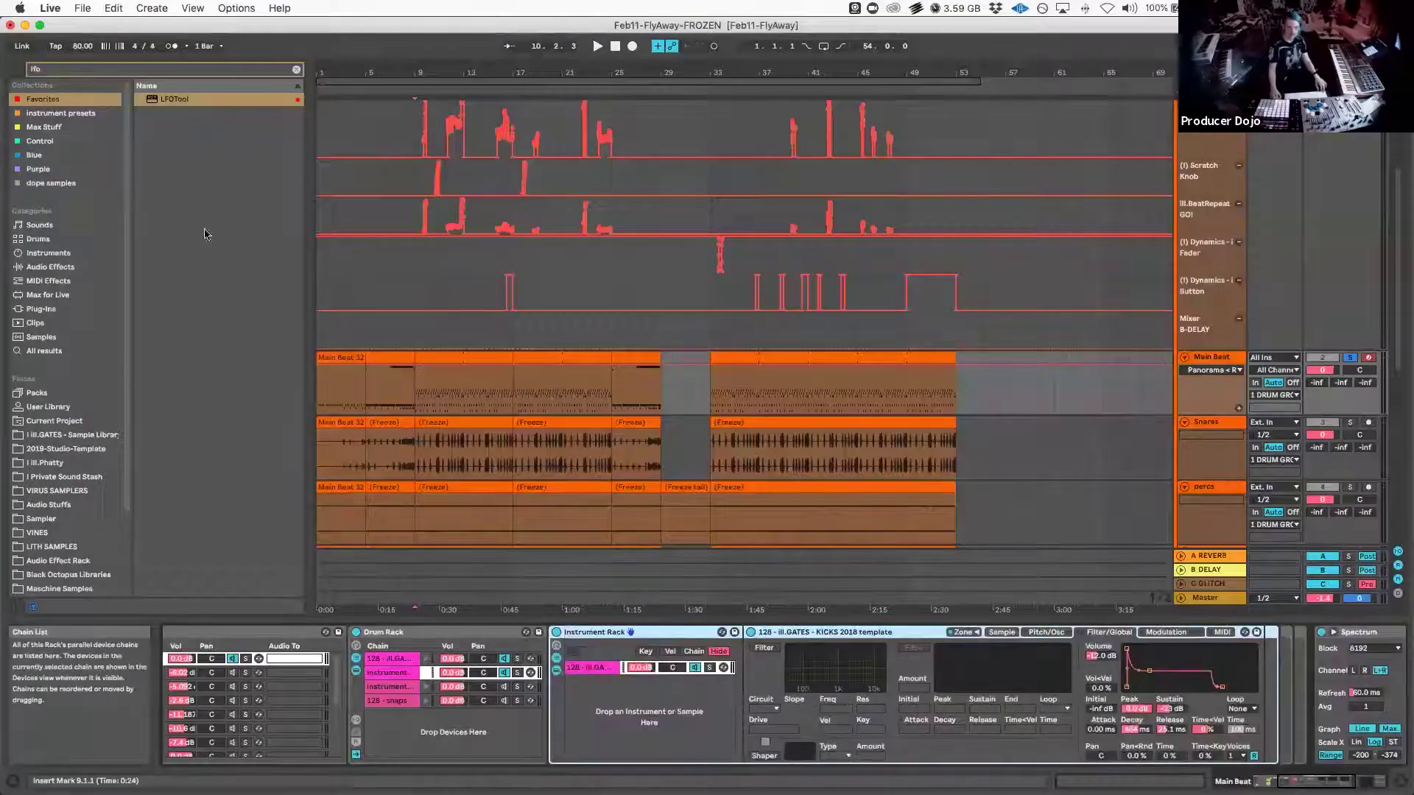
Add an External Instrument to the kick's Instrument Rack and route its MIDI to LFOTool on 7 BASS GROUP
click(296, 69)
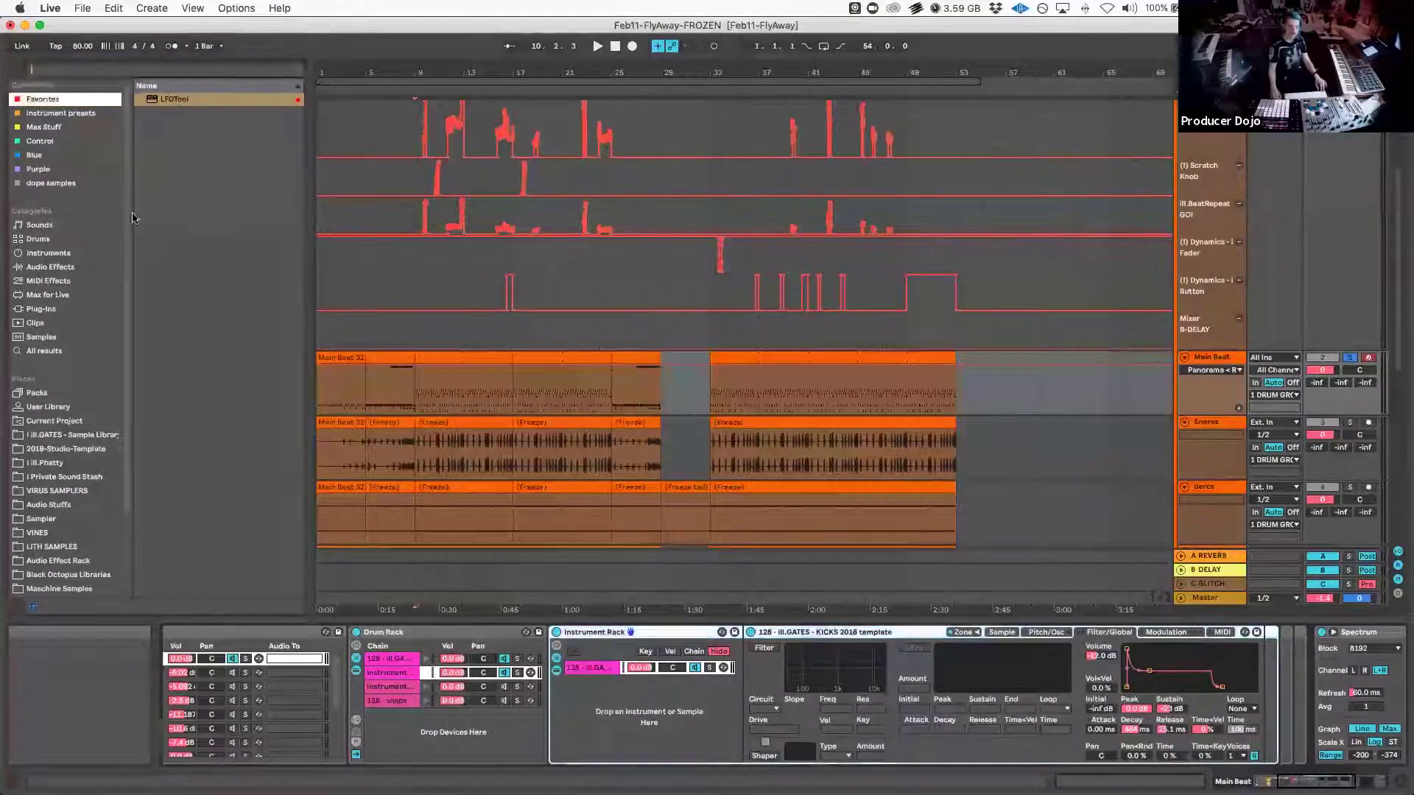
click(48, 252)
drag(200, 156, 626, 718)
click(817, 656)
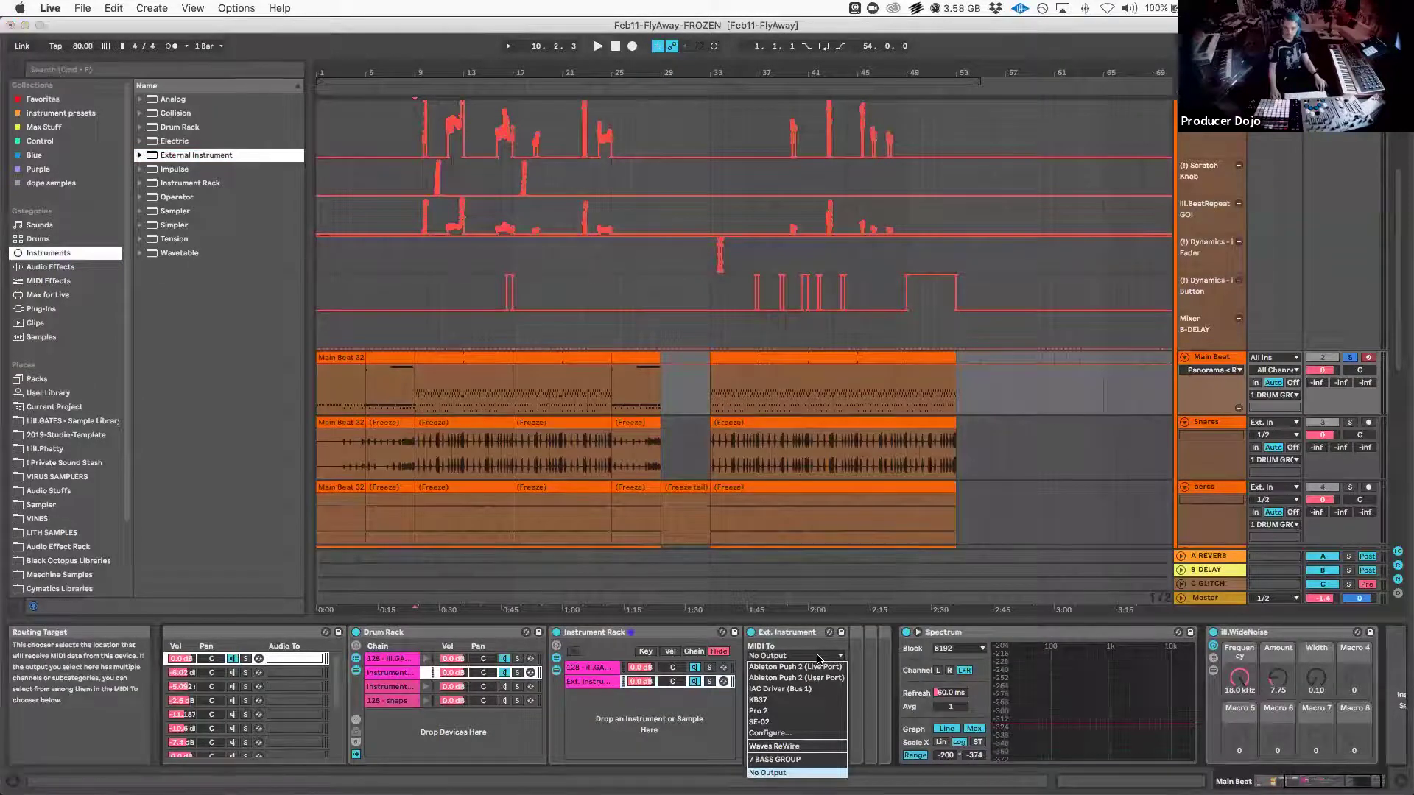
click(780, 760)
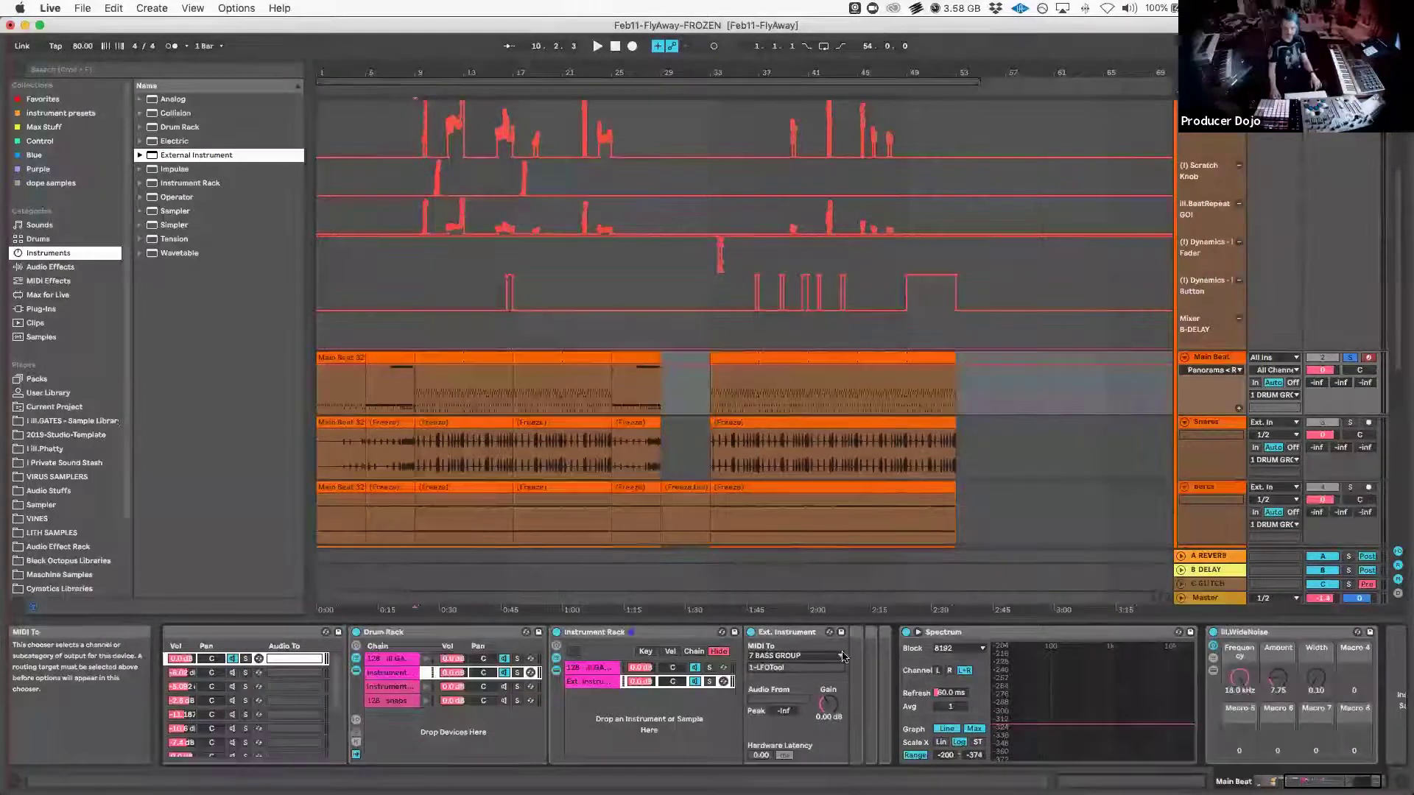
Solo the BASS GROUP track and start playback
scroll(967, 473, down, 5)
scroll(966, 474, down, 4)
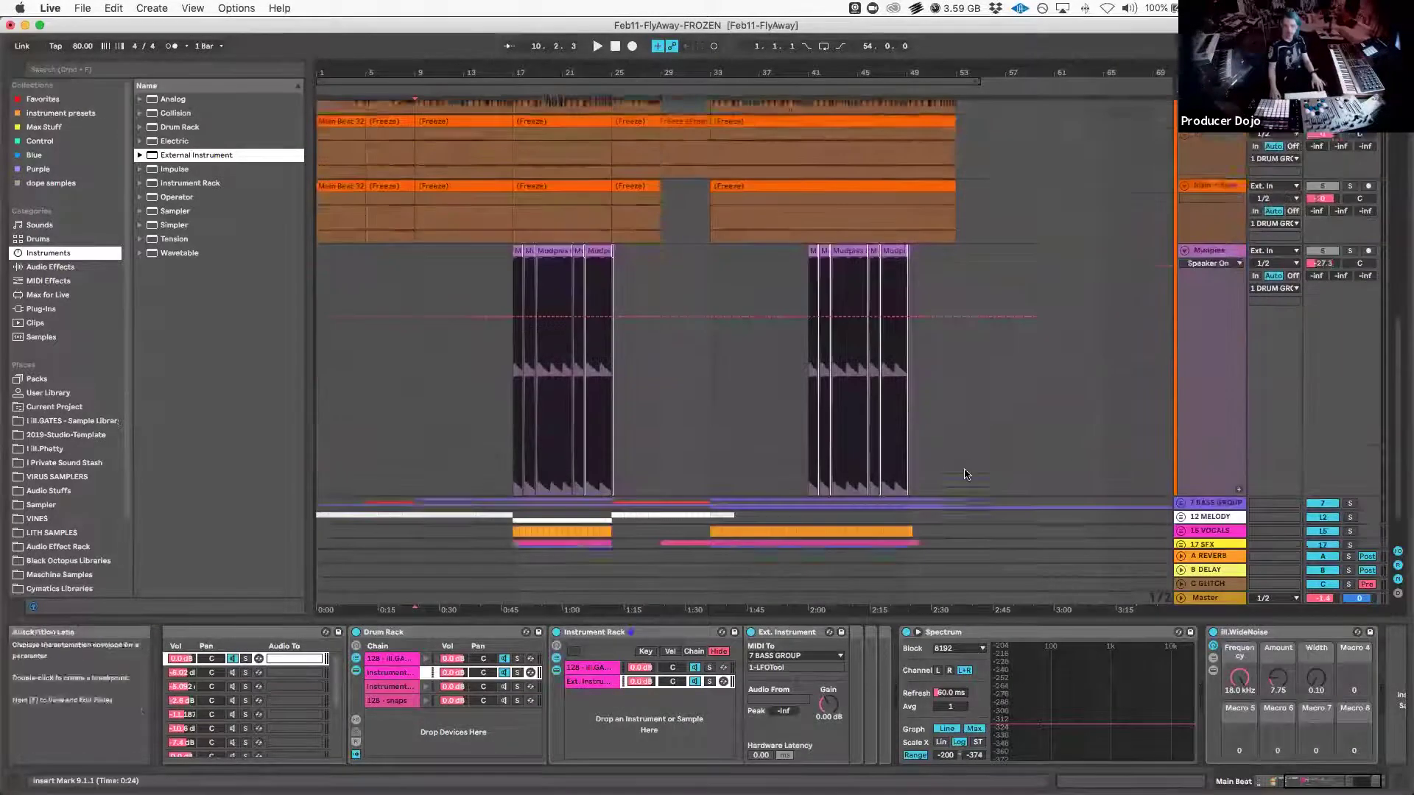
click(1349, 463)
key(space)
Enable Note Retrig in LFOTool, audition from bar 17 while making the curve rise sooner, and close the plug-in window after stopping
click(767, 632)
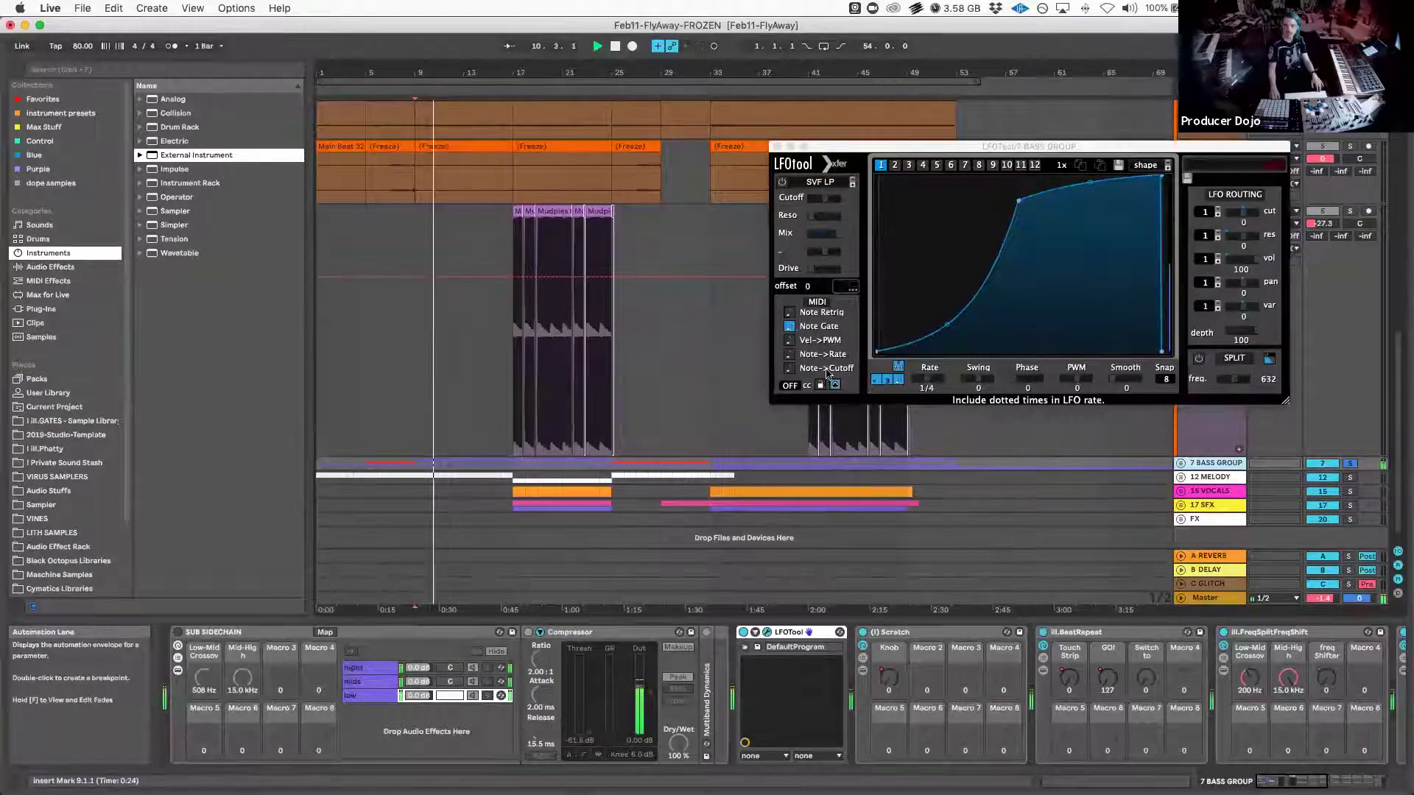
click(790, 312)
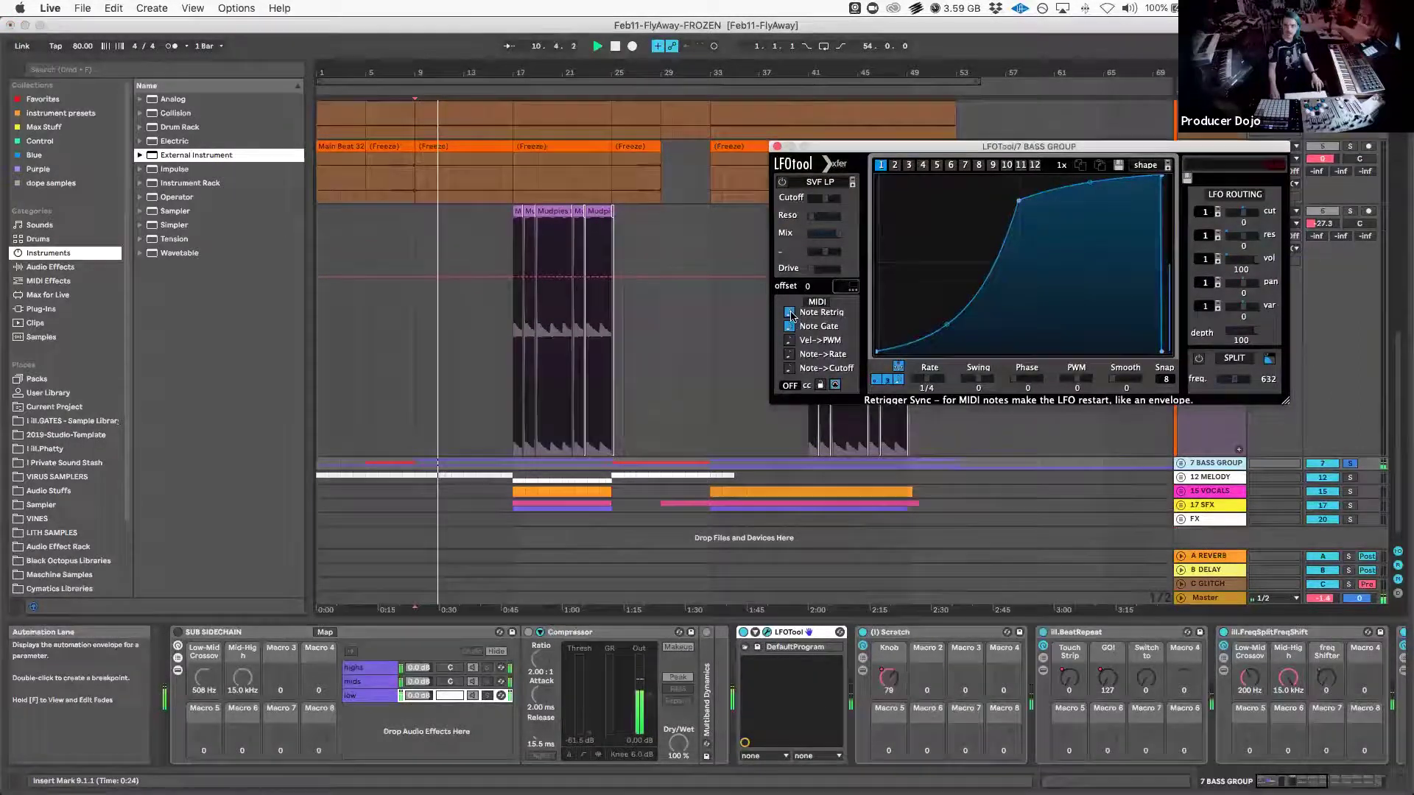
click(515, 420)
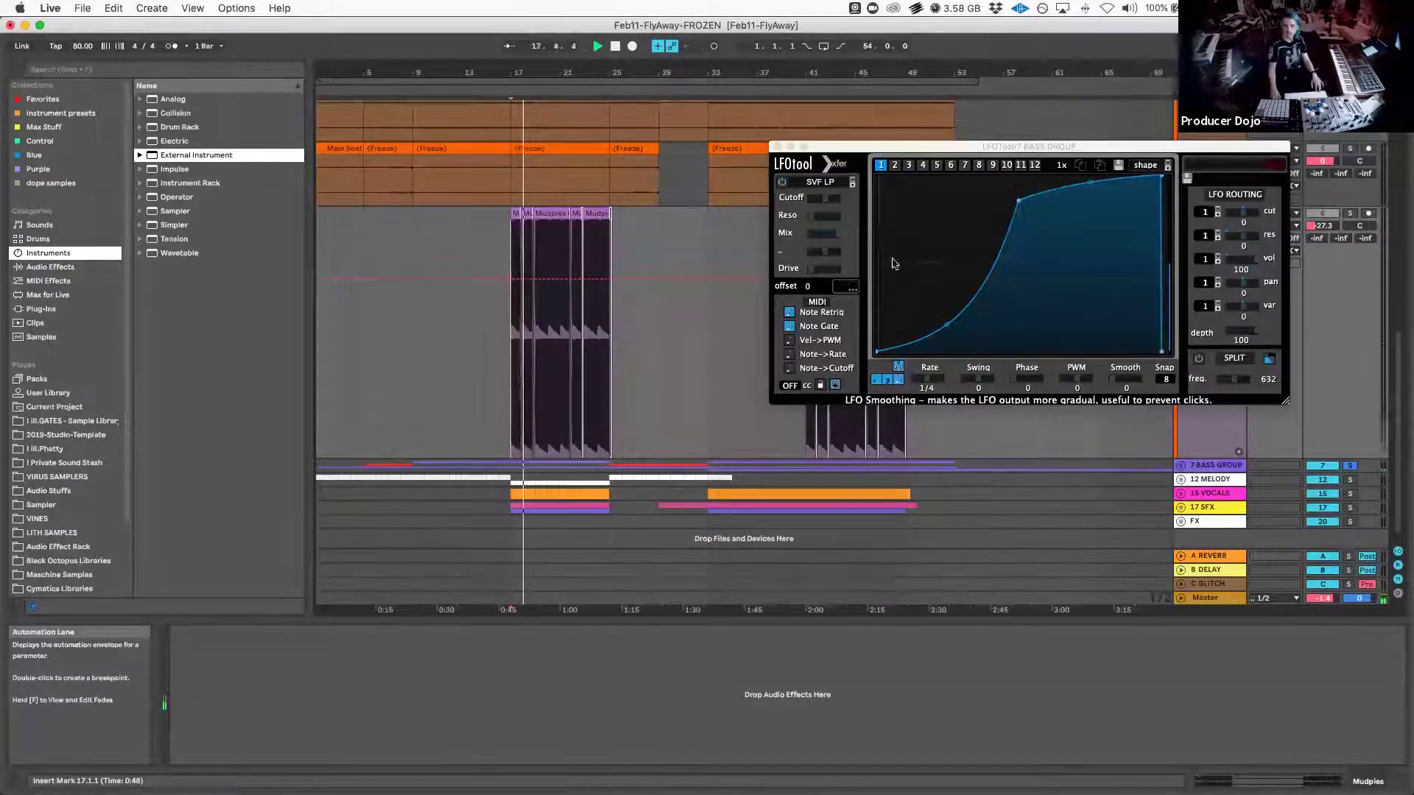
drag(1018, 200, 946, 192)
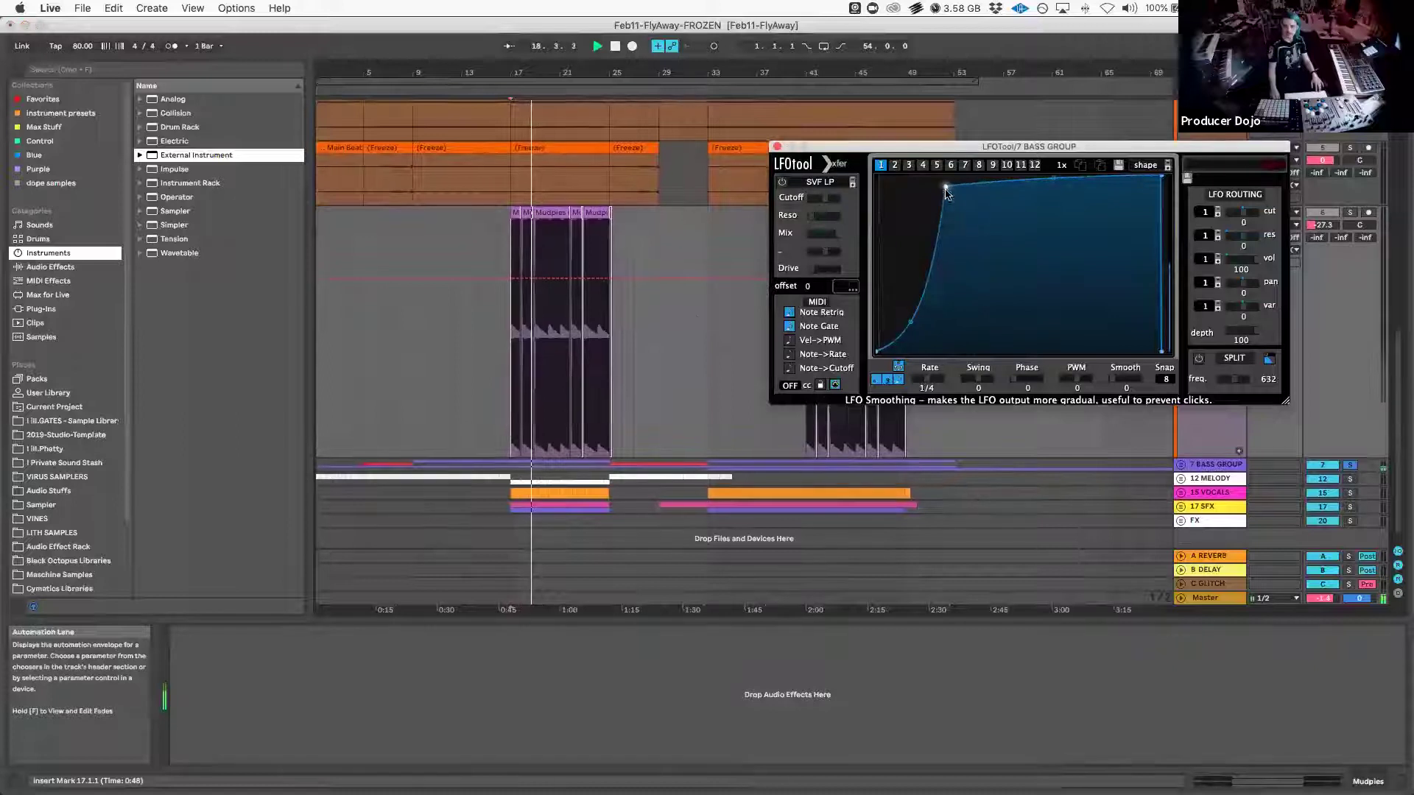
key(space)
click(777, 146)
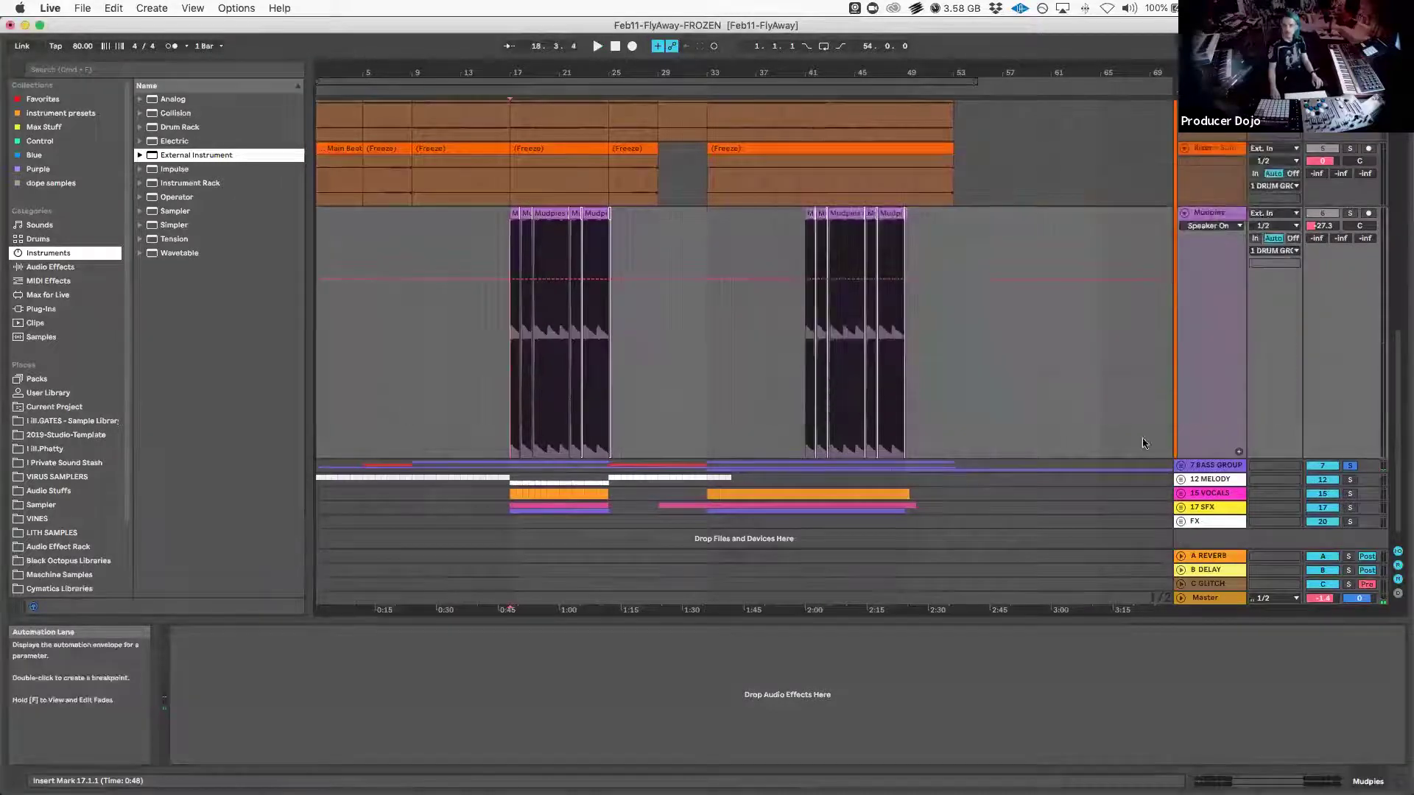
Delete LFOTool from the BASS GROUP track
scroll(1143, 442, up, 3)
scroll(1143, 443, down, 3)
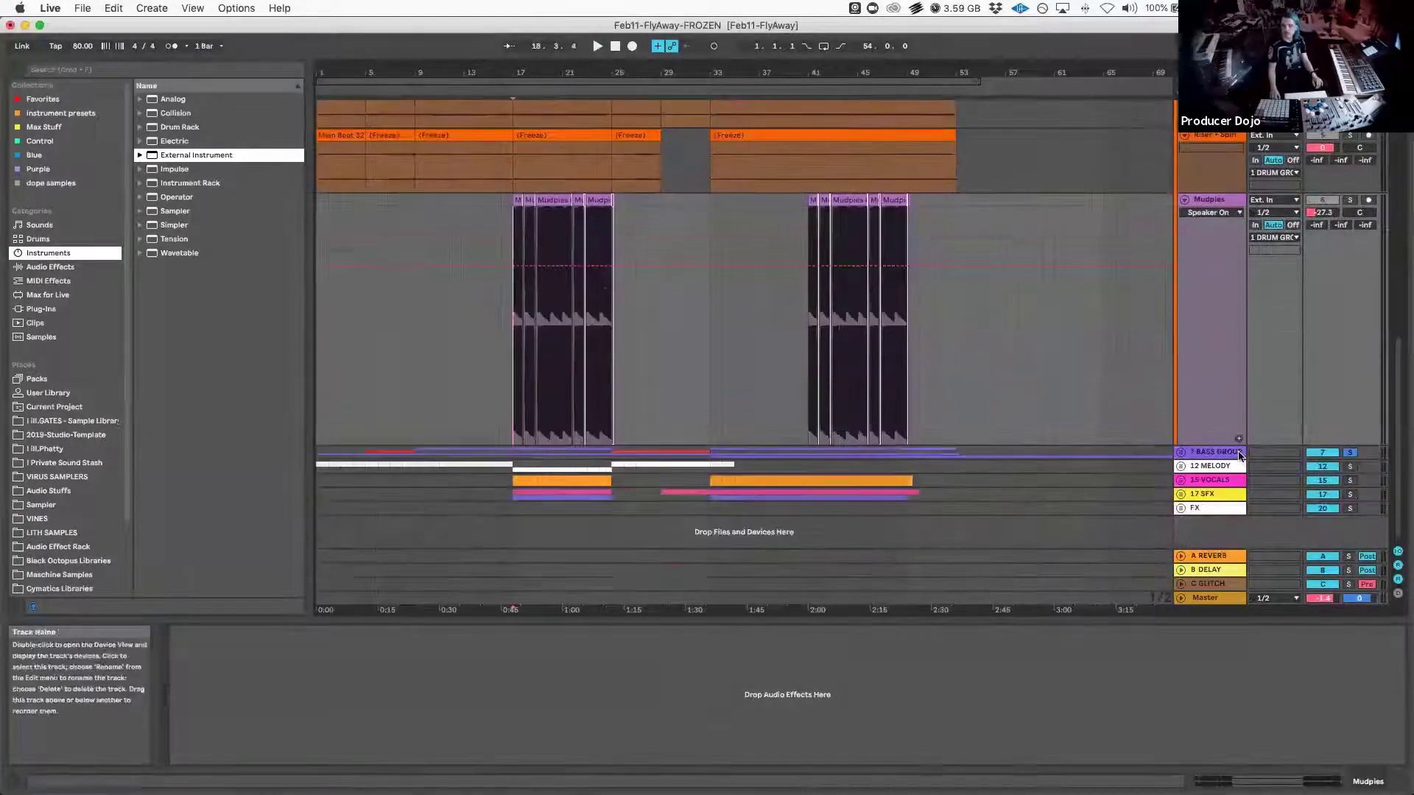
click(1215, 451)
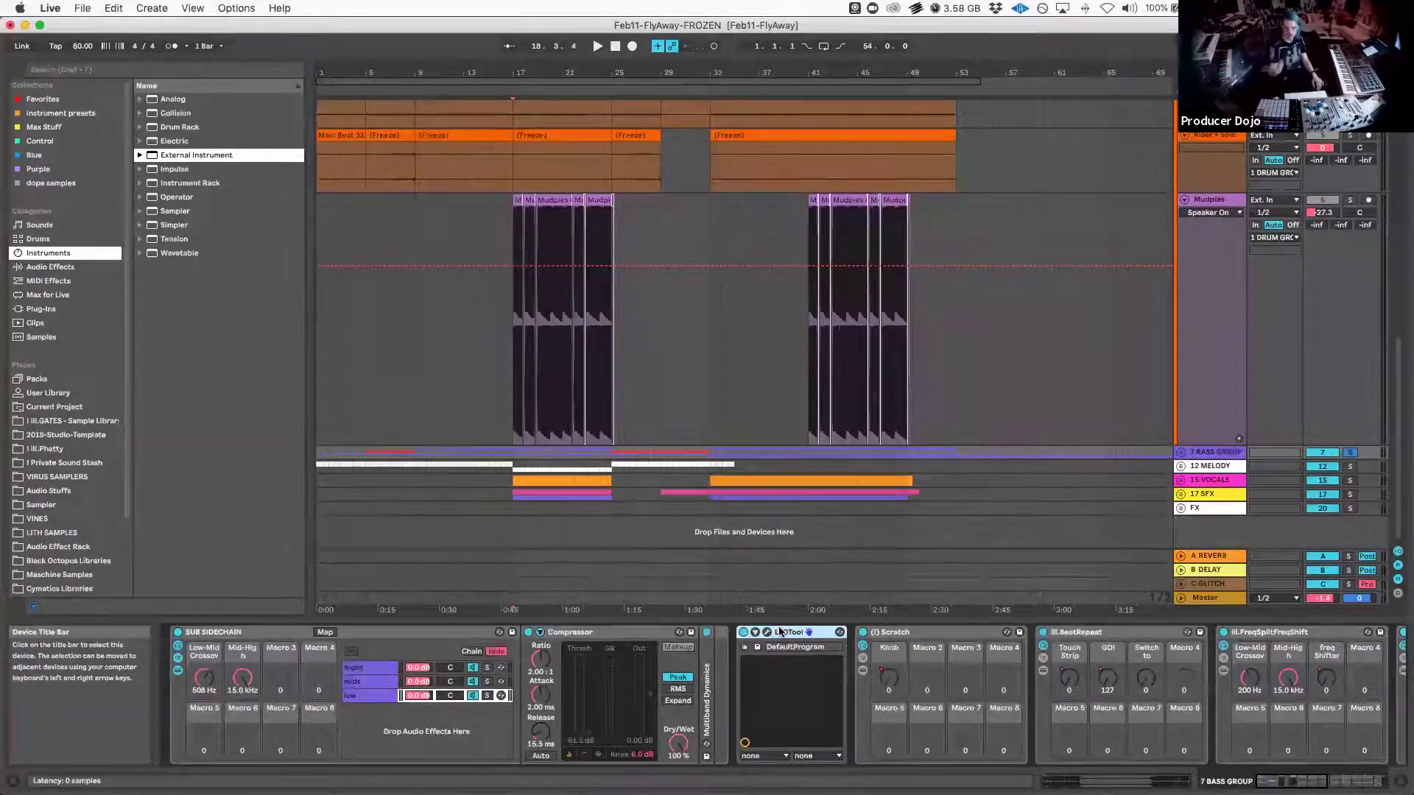
key(Delete)
Duplicate the Main Beat track as Kicks, and freeze and flatten the copy to audio
scroll(968, 547, up, 5)
scroll(970, 550, down, 3)
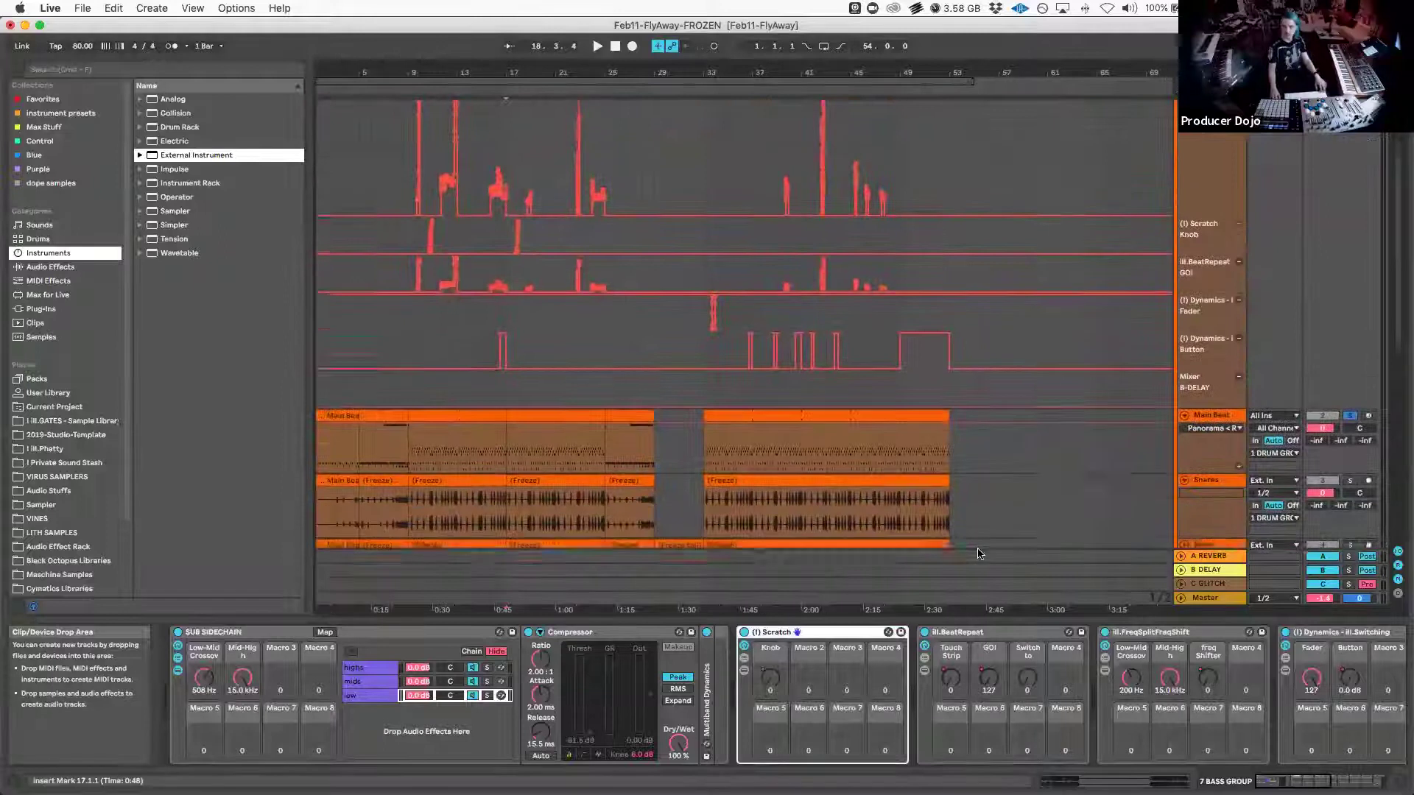
right_click(1214, 384)
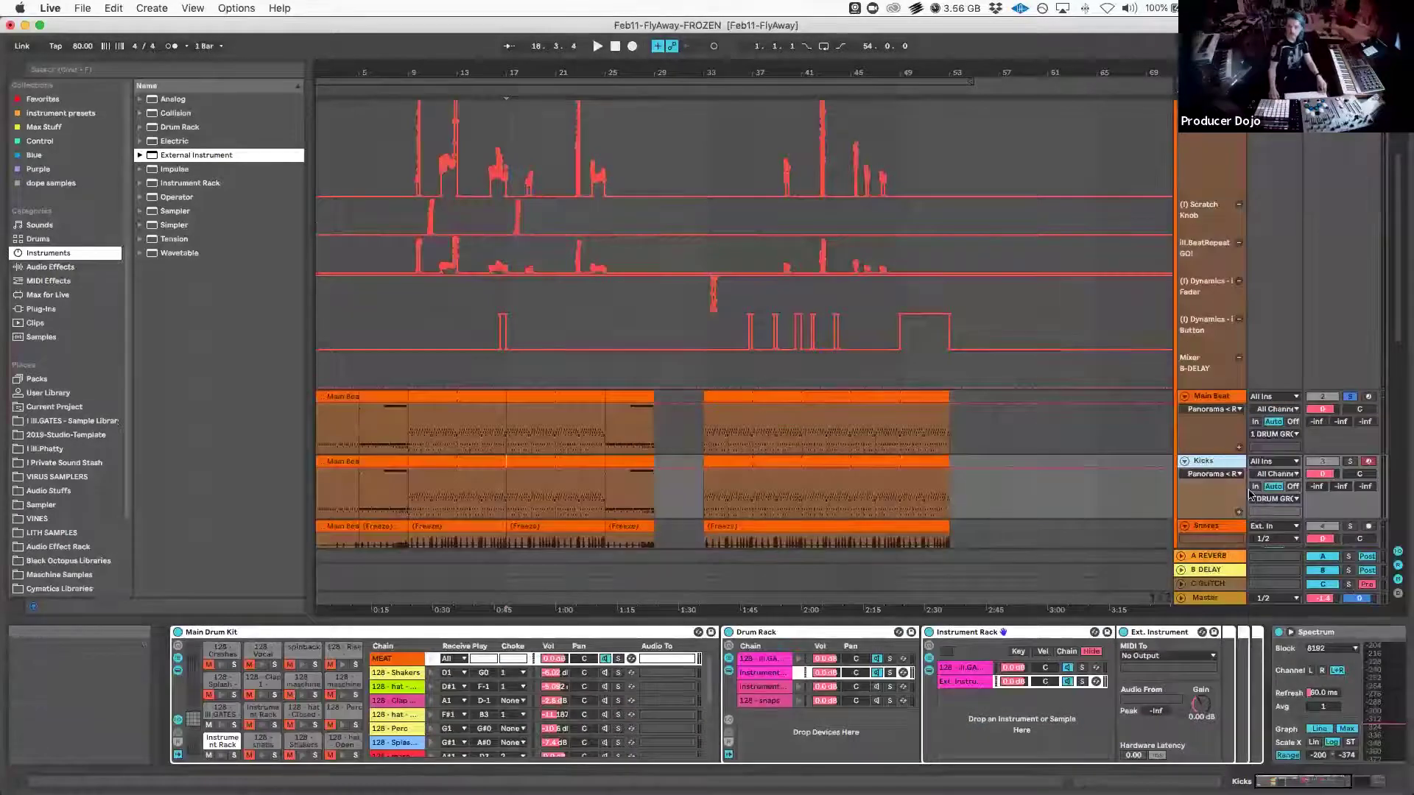
right_click(1224, 461)
click(1257, 544)
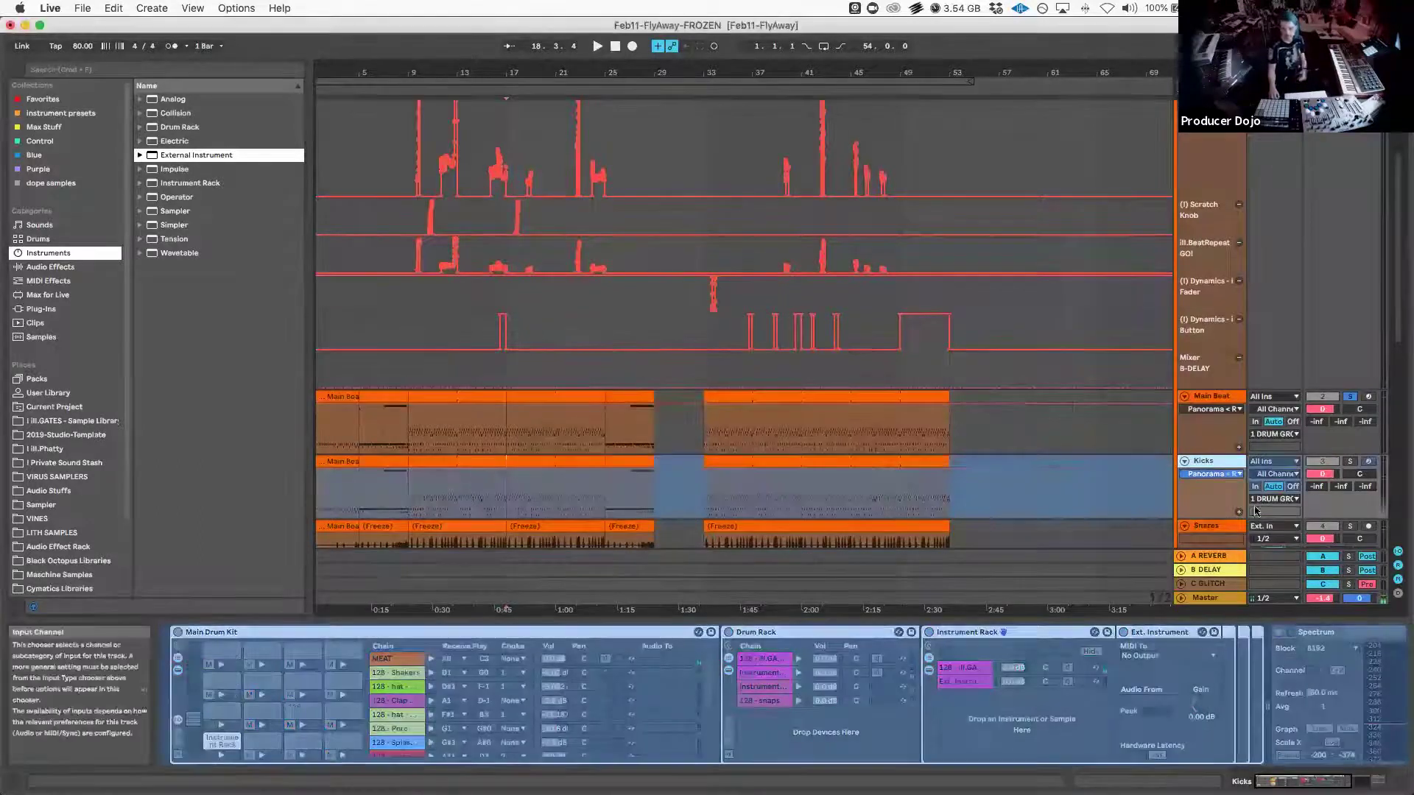
right_click(1218, 463)
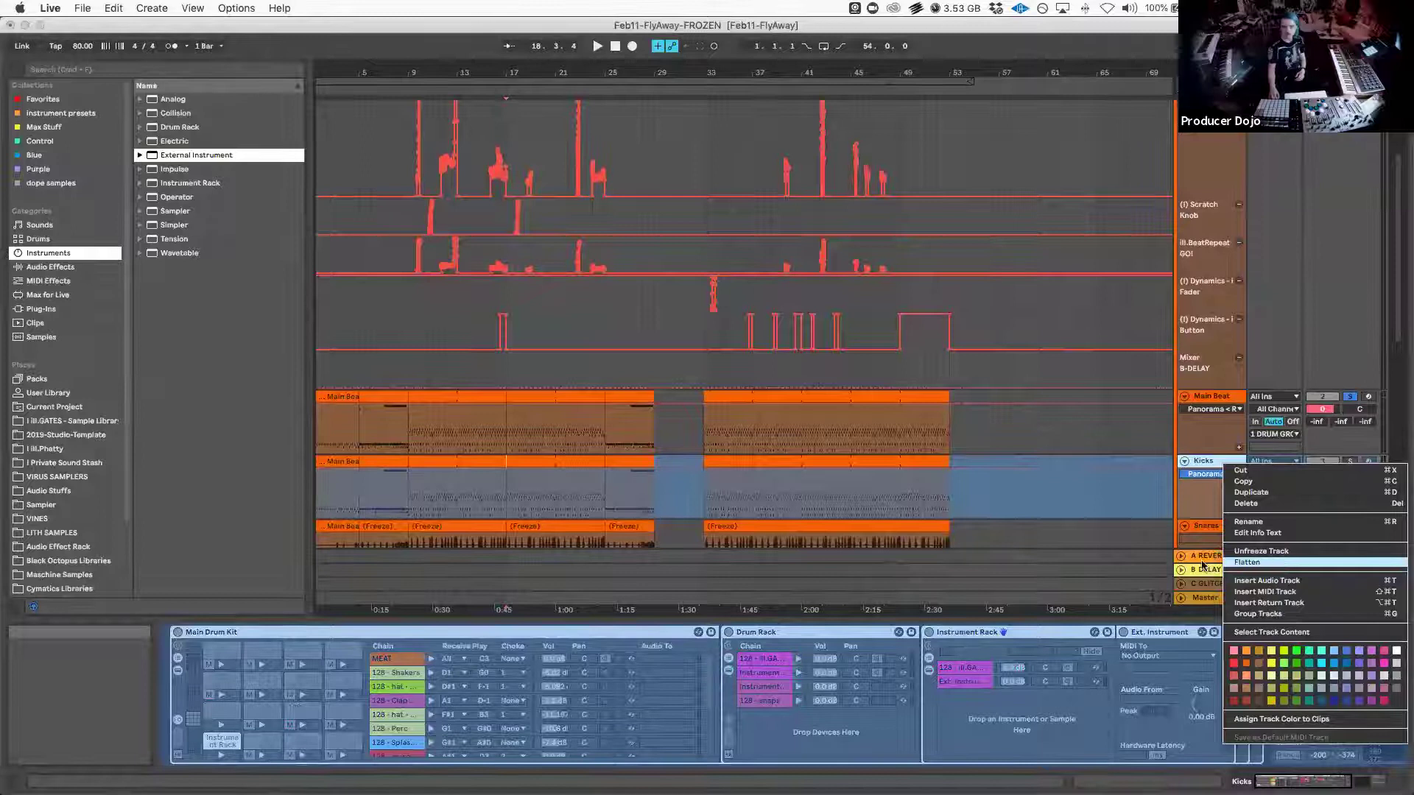
Check the MIDI routing of the kick rack's External Instrument on Main Beat and turn off the track's solo
click(1211, 398)
scroll(598, 723, left, 8)
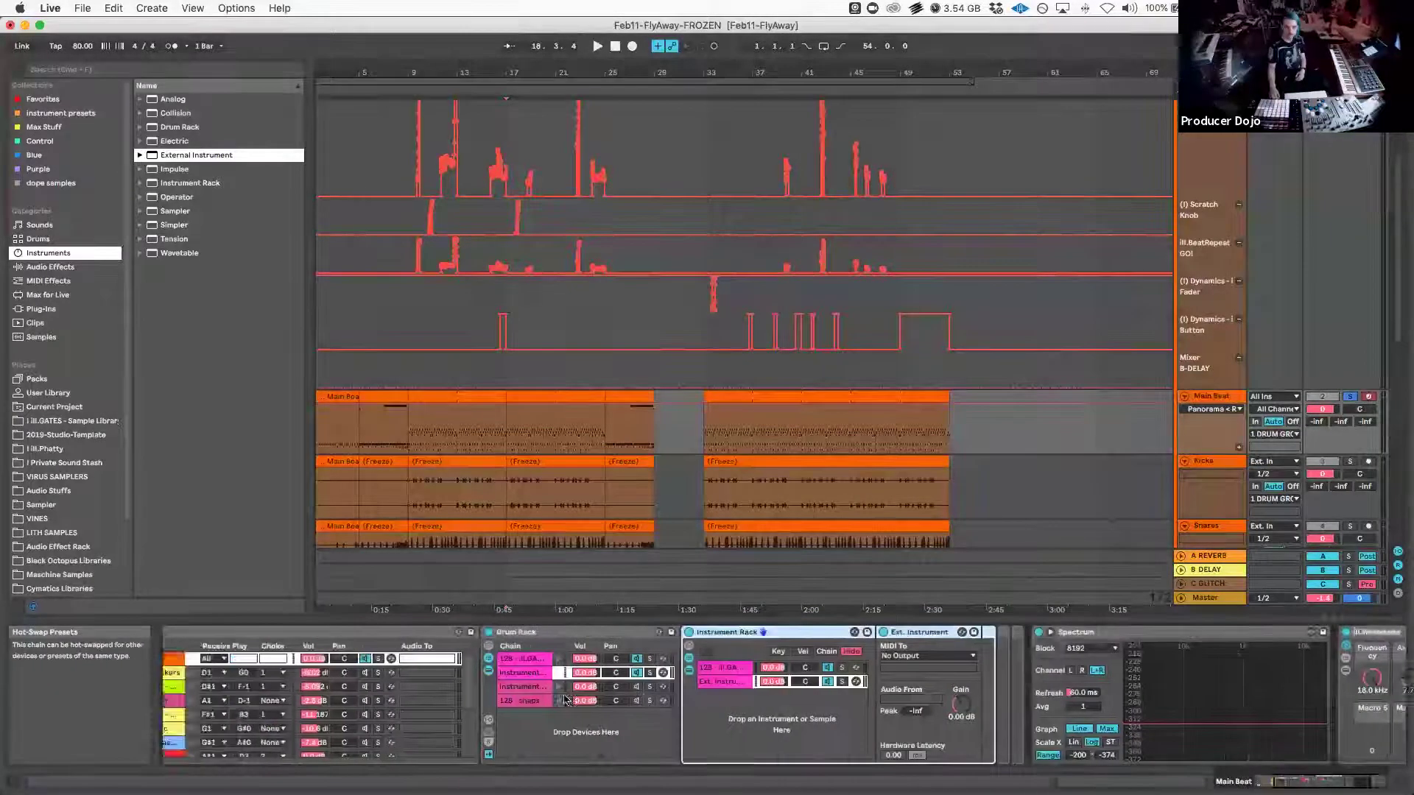
click(214, 737)
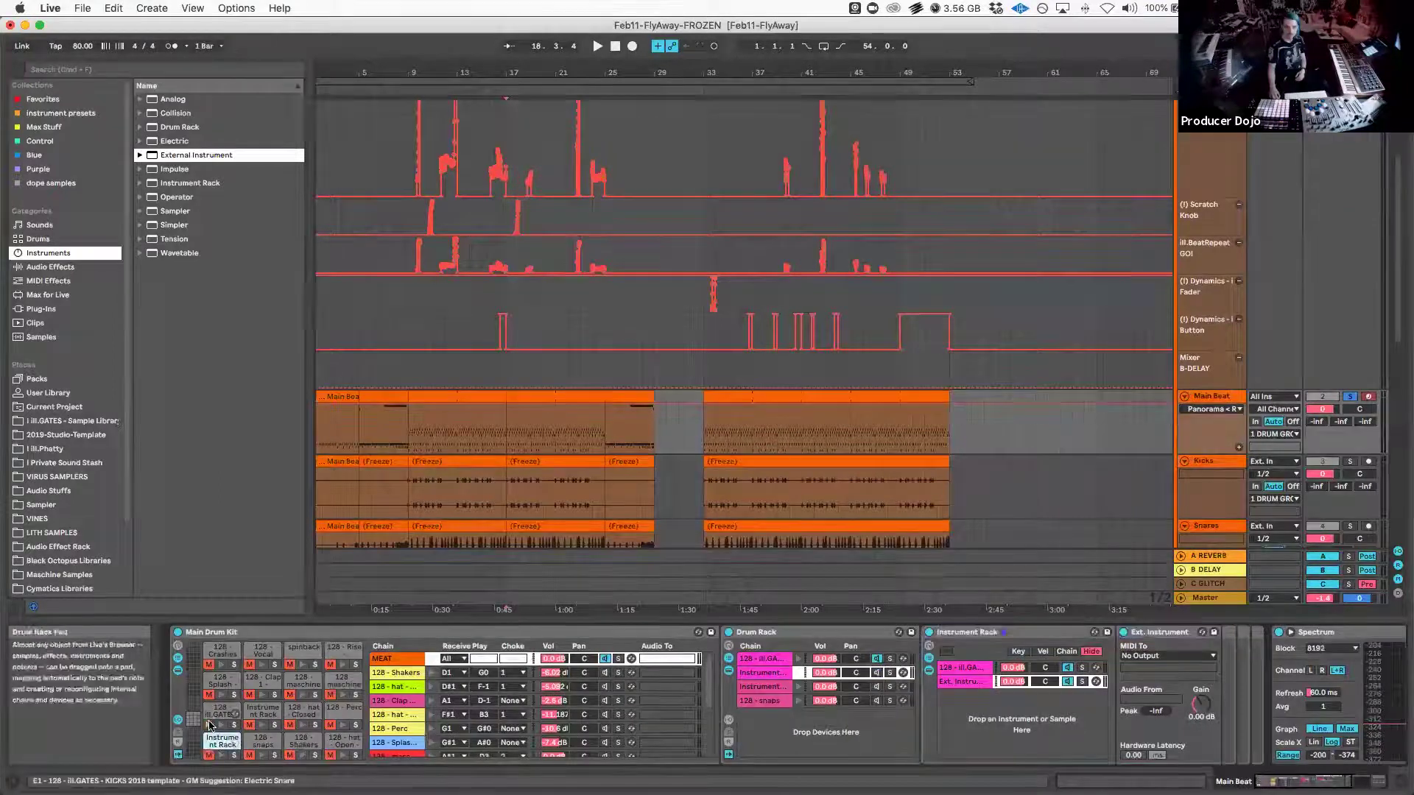
click(409, 430)
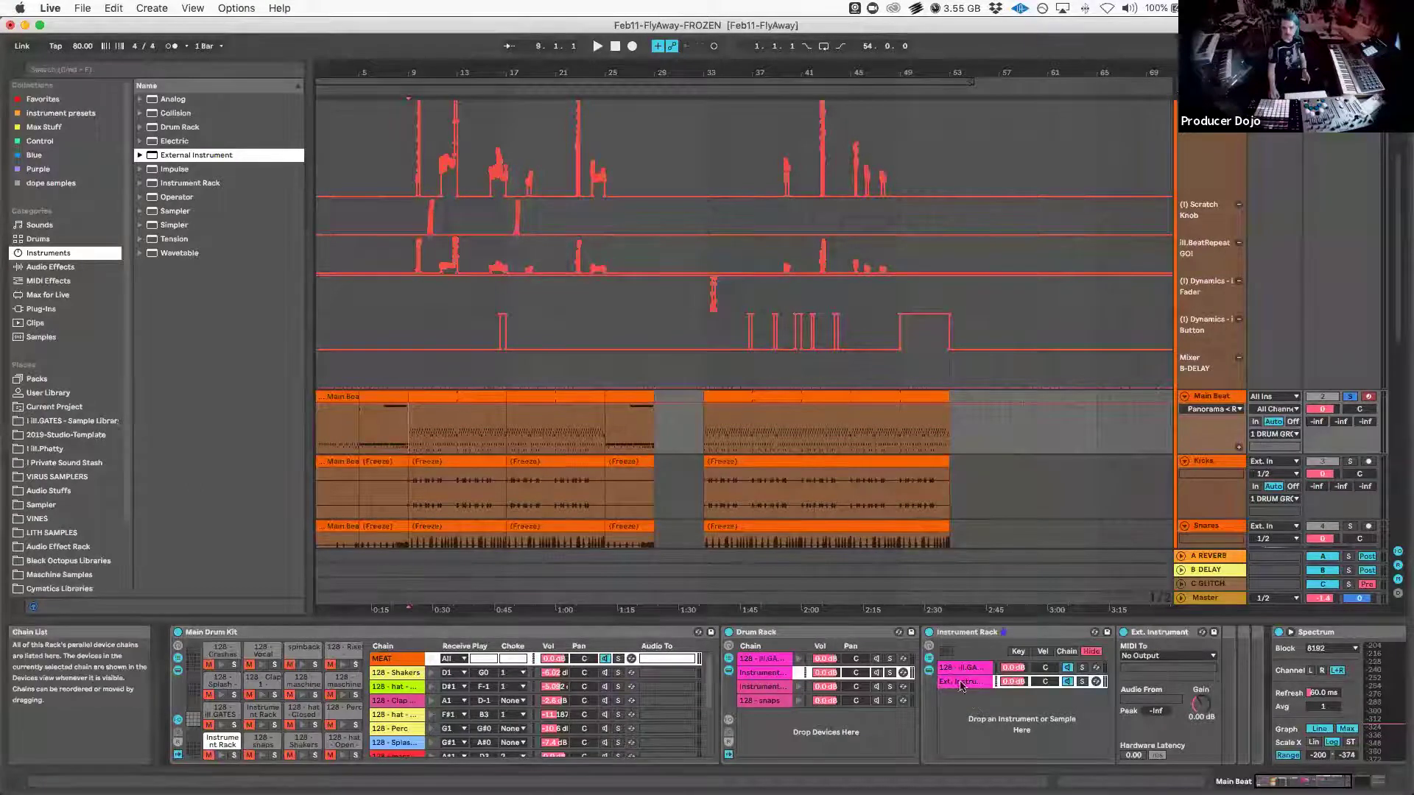
click(1173, 656)
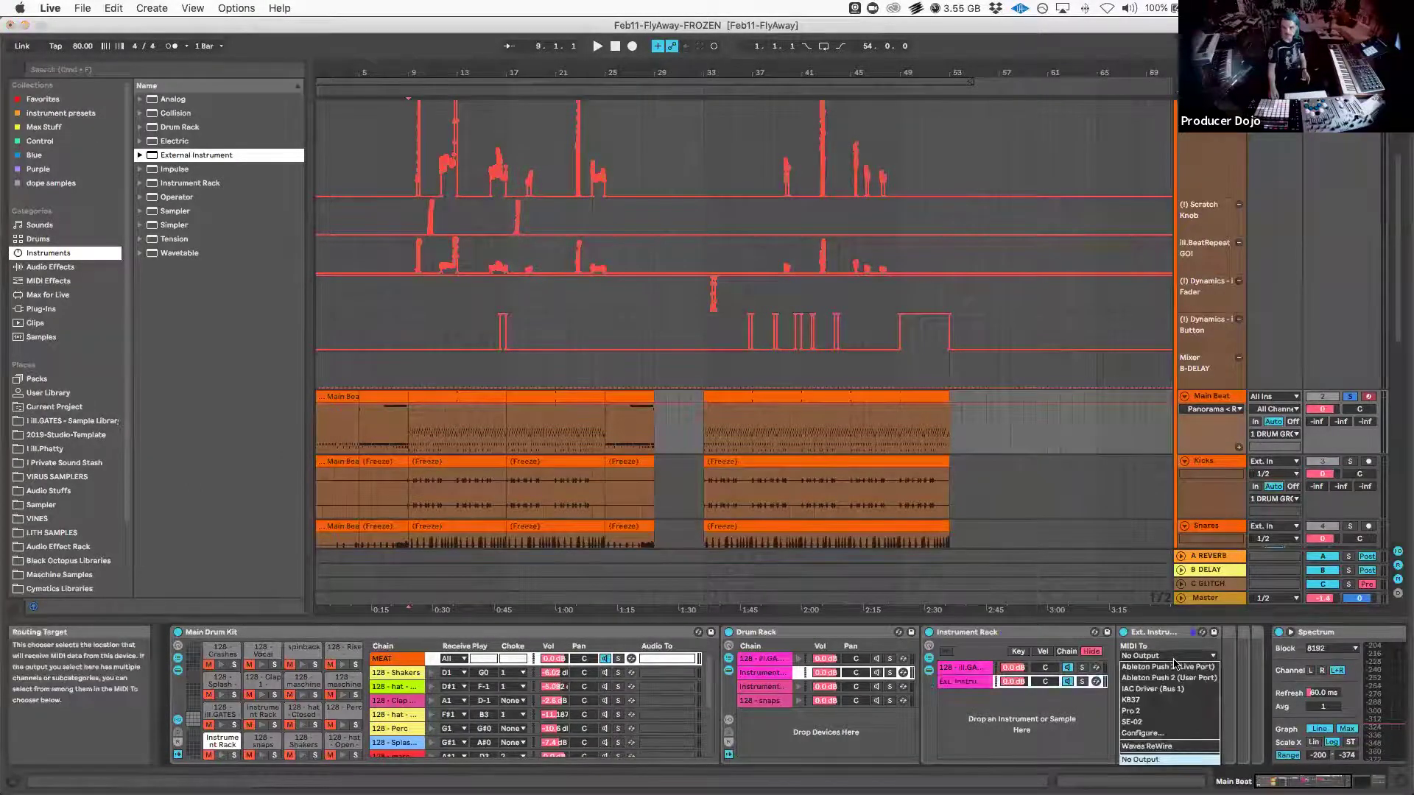
click(1156, 656)
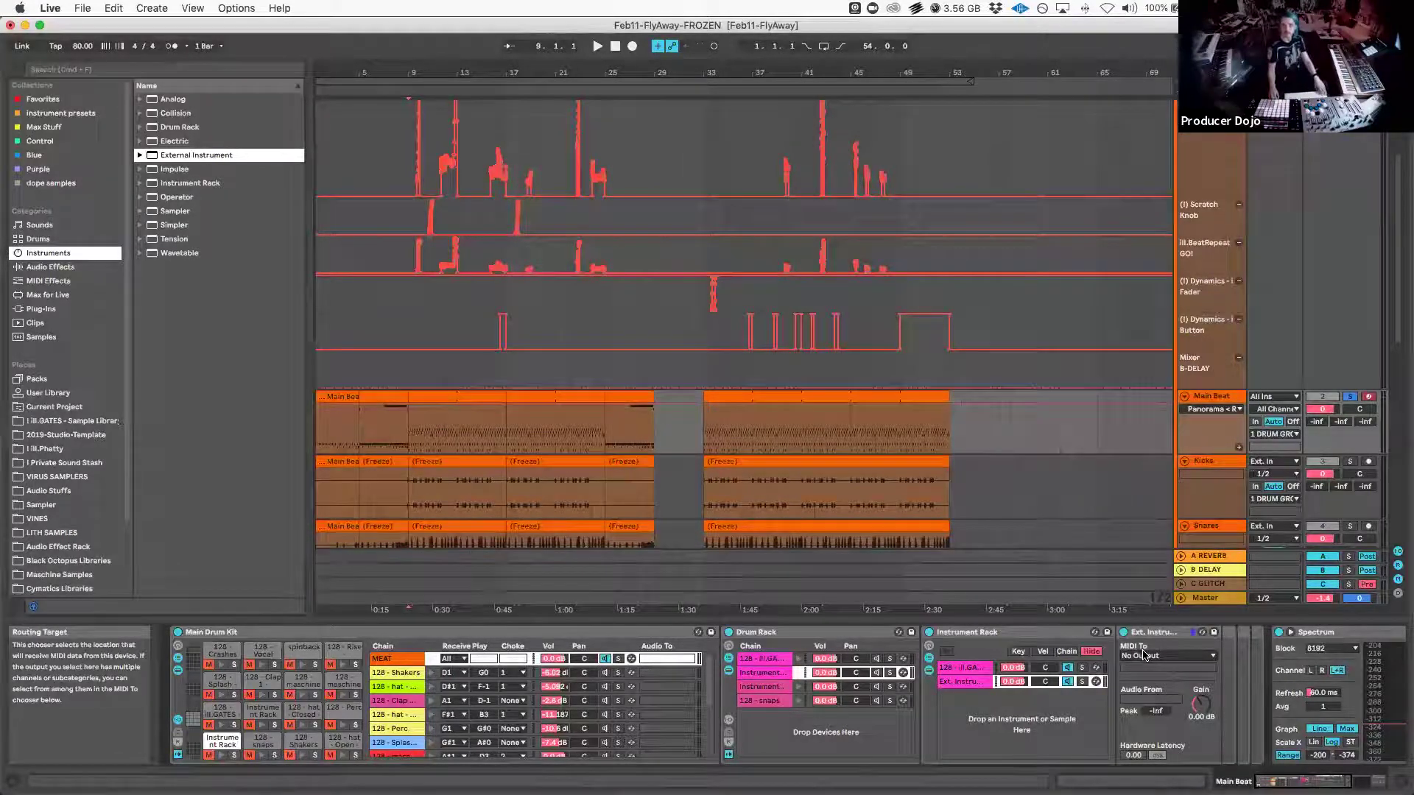
scroll(1145, 655, right, 2)
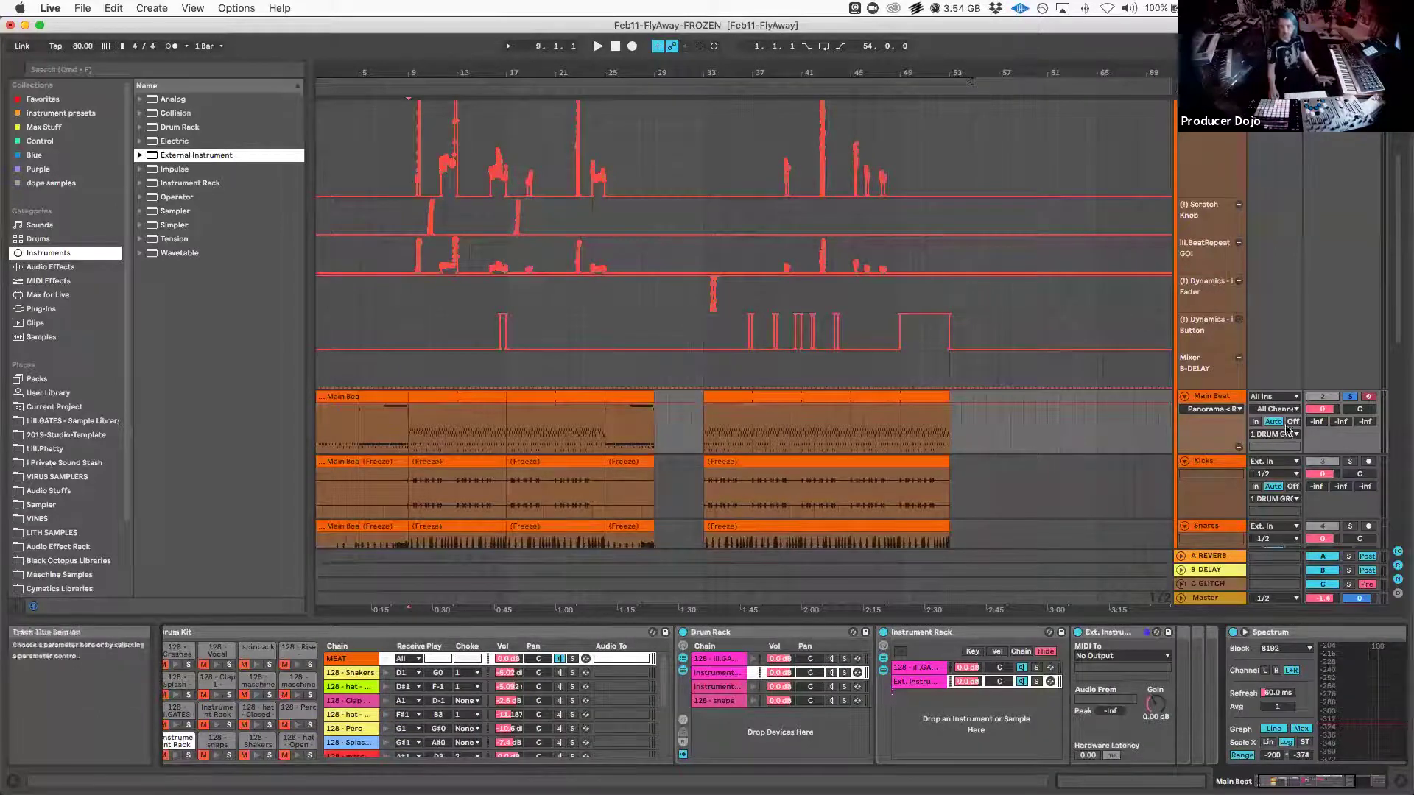
click(1317, 399)
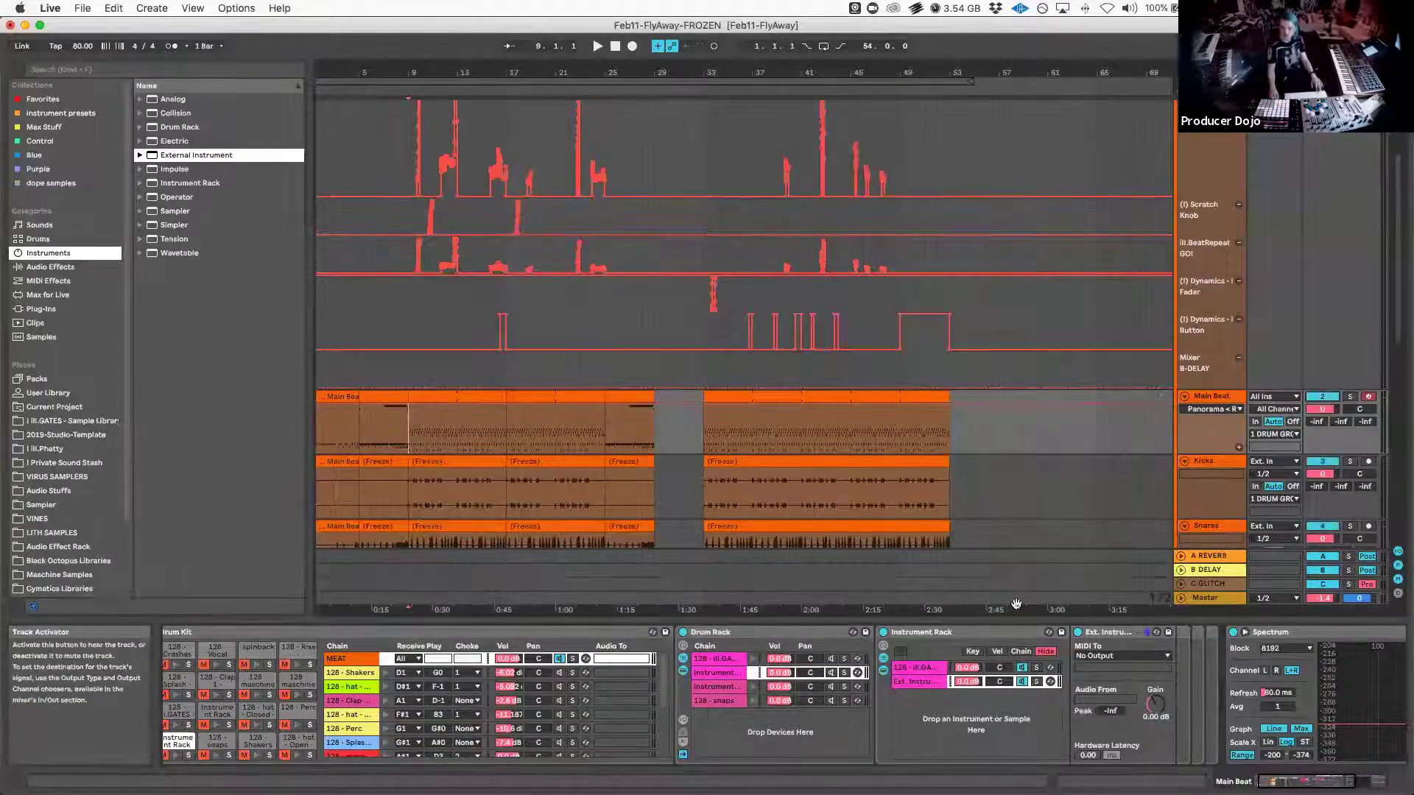
Switch off the Chord, Arpeggiator and sampler devices in the 128 - snaps chain of Main Beat's drum kit
scroll(211, 707, left, 2)
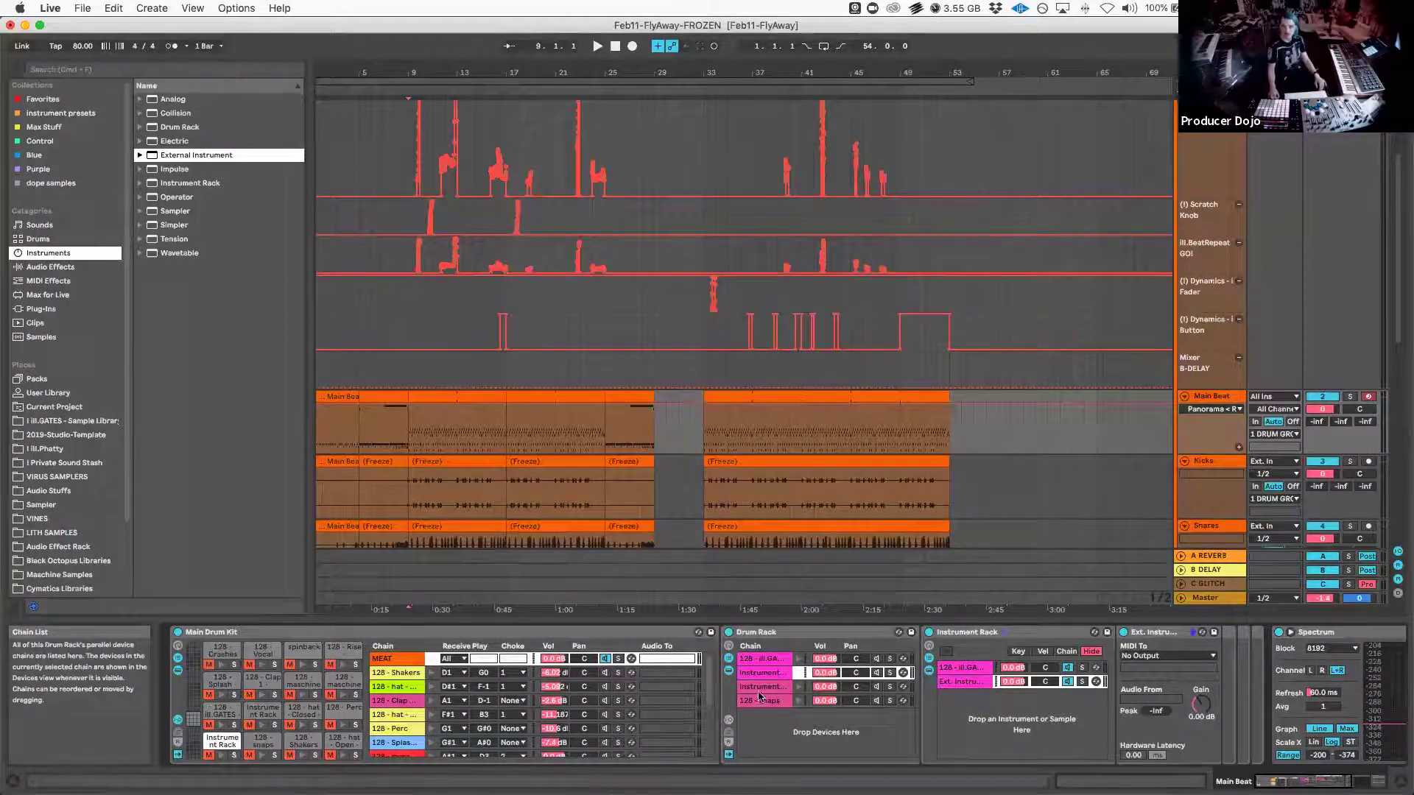
click(759, 689)
key(Down)
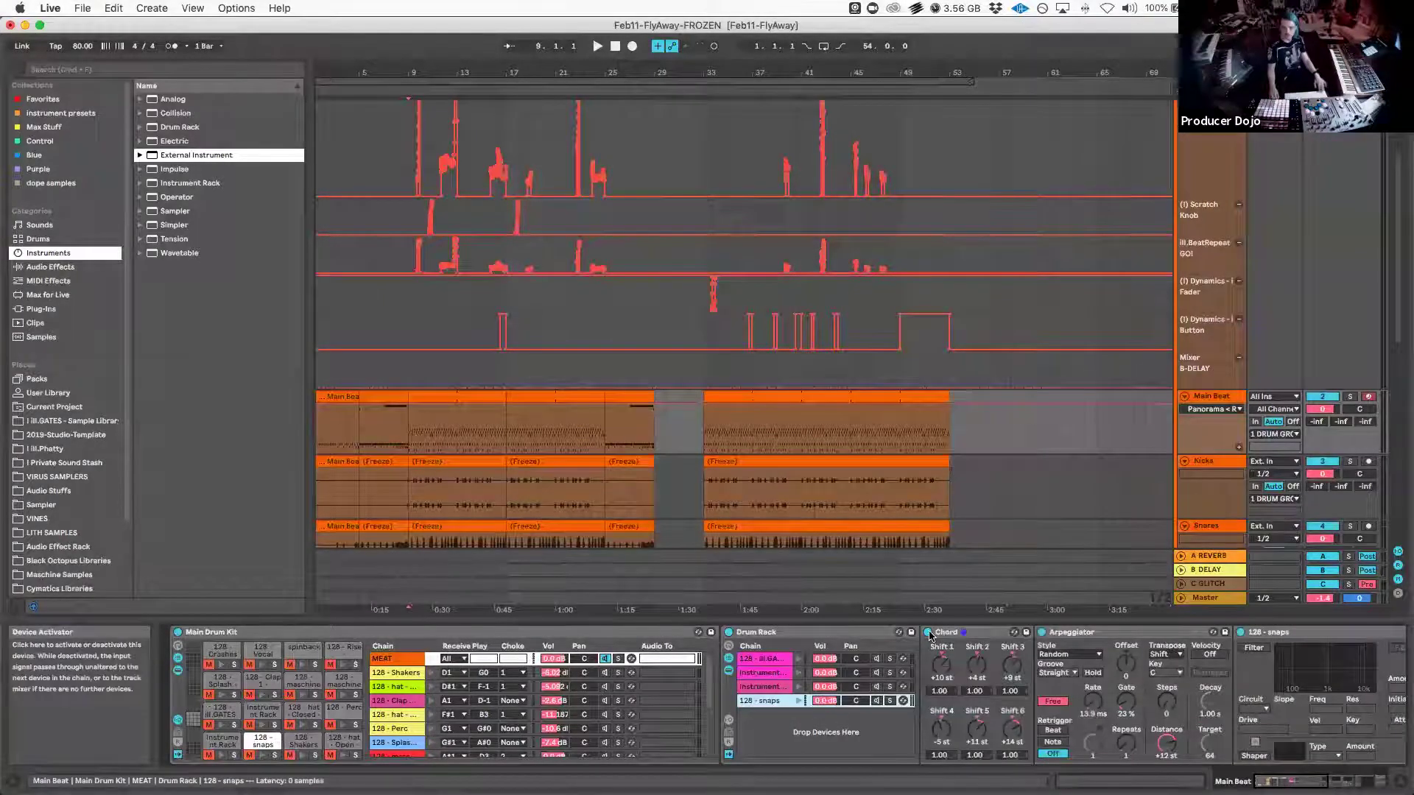
click(929, 633)
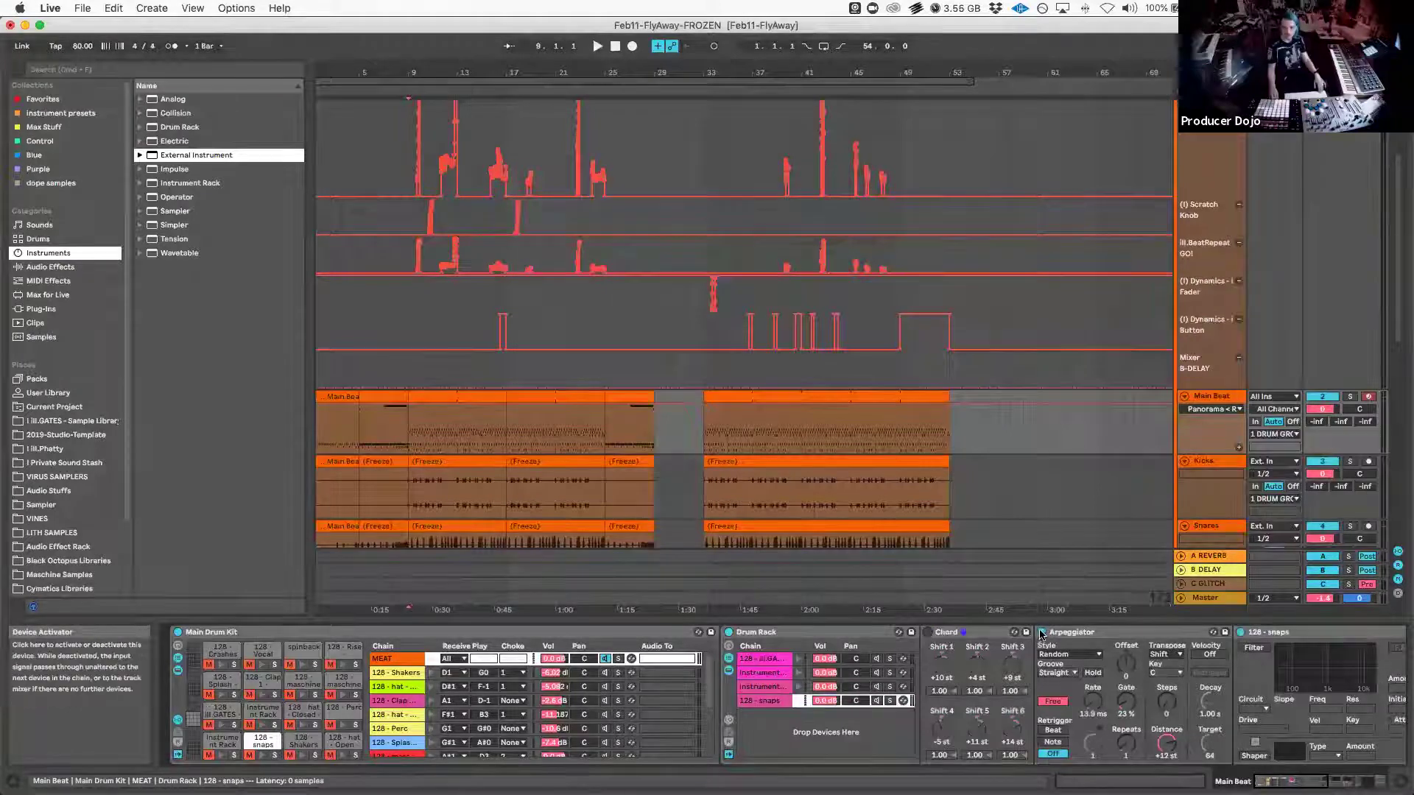
click(1240, 632)
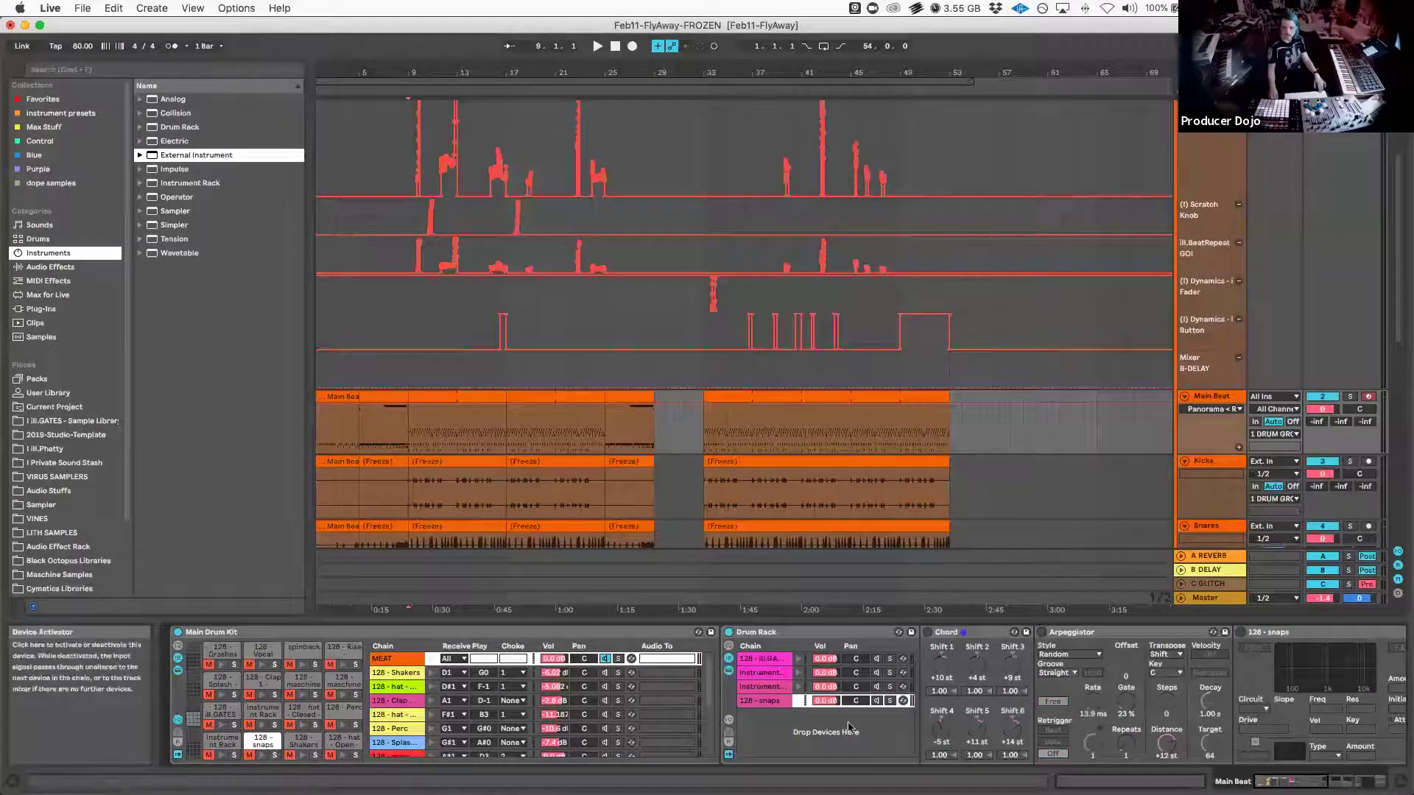
Check the kick Instrument Rack's chains and switch off the KICKS 2018 template sampler in the ill.GATES chain
click(766, 689)
click(771, 678)
click(993, 668)
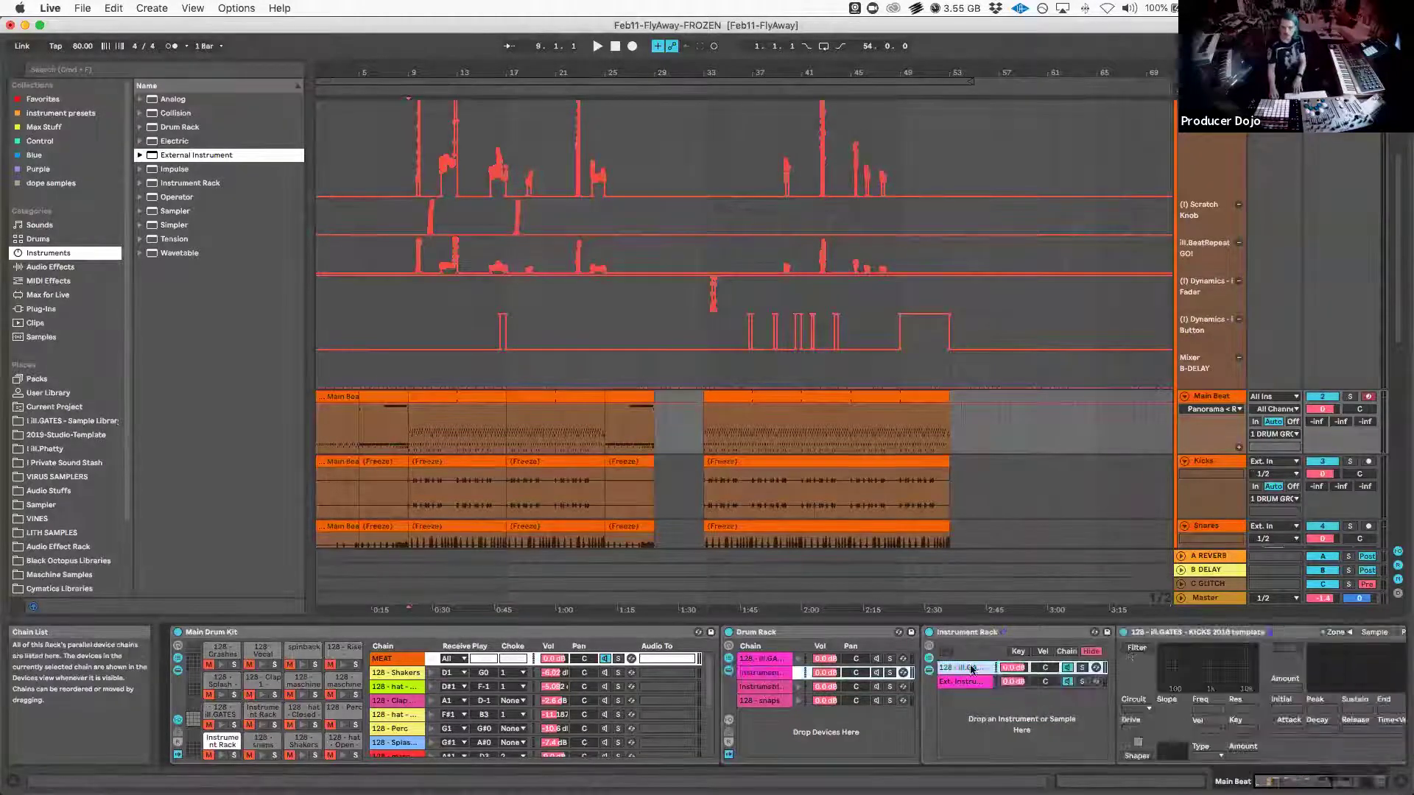
click(982, 683)
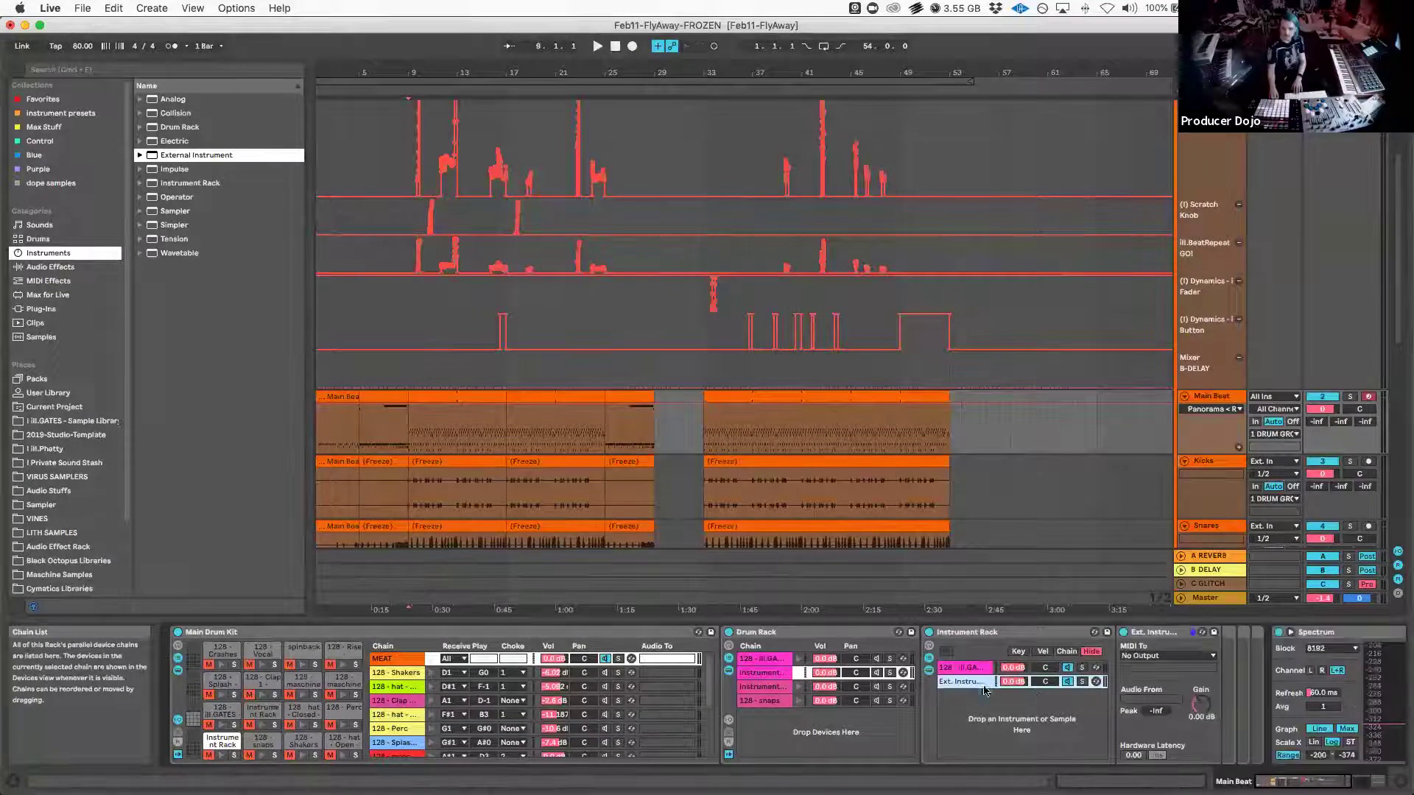
click(800, 660)
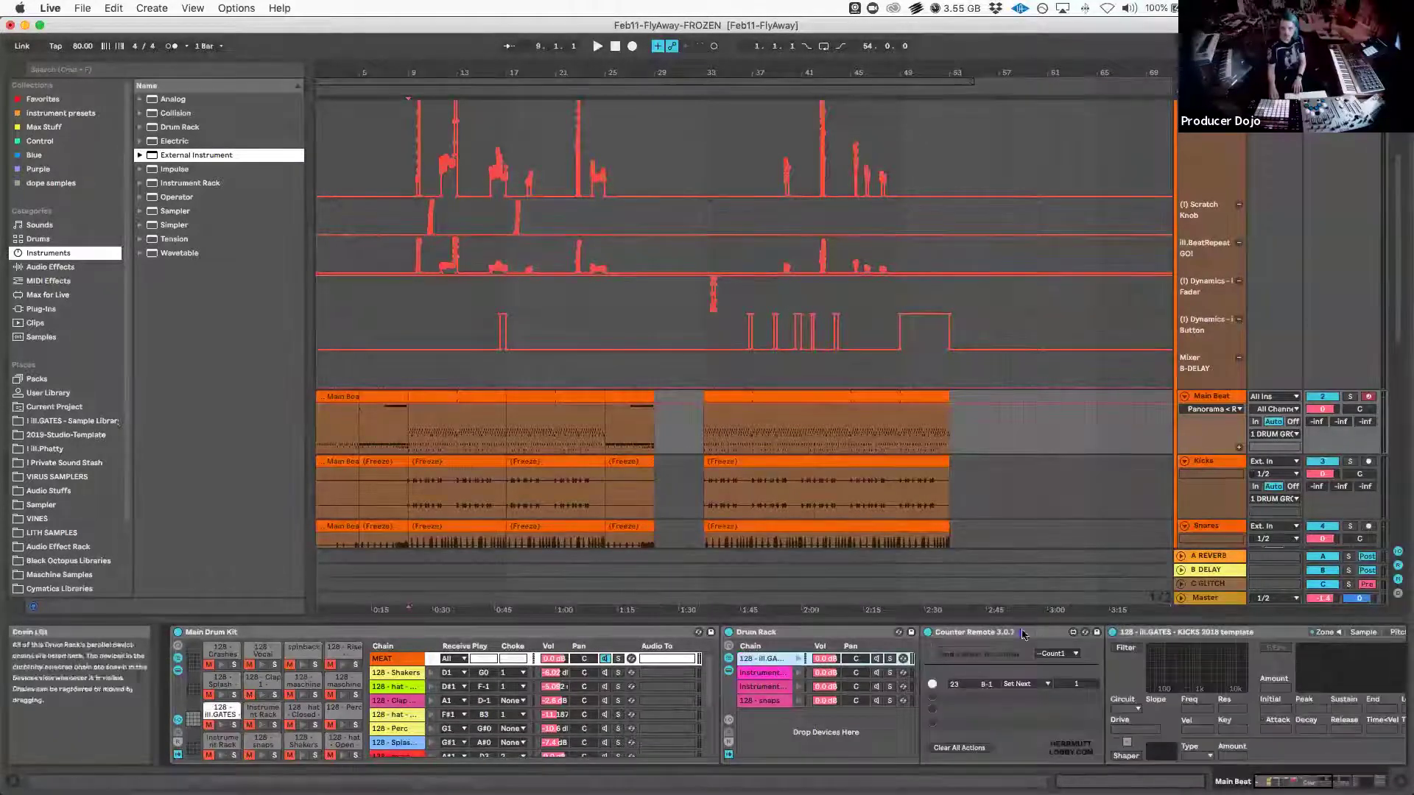
click(1113, 632)
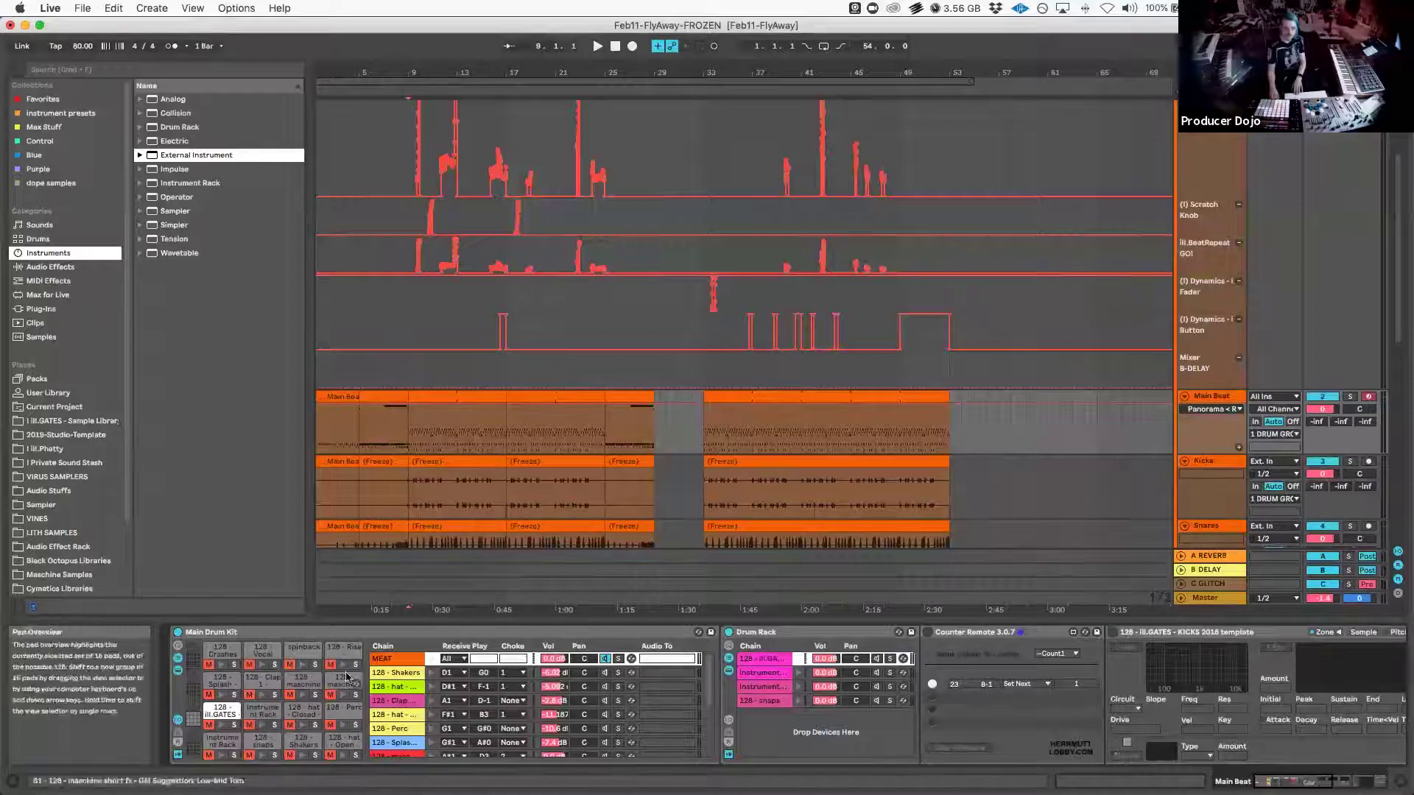
Switch off the samplers in the Shakers, open hat, Clap 1 and closed hat chains of the Main Drum Kit
click(395, 672)
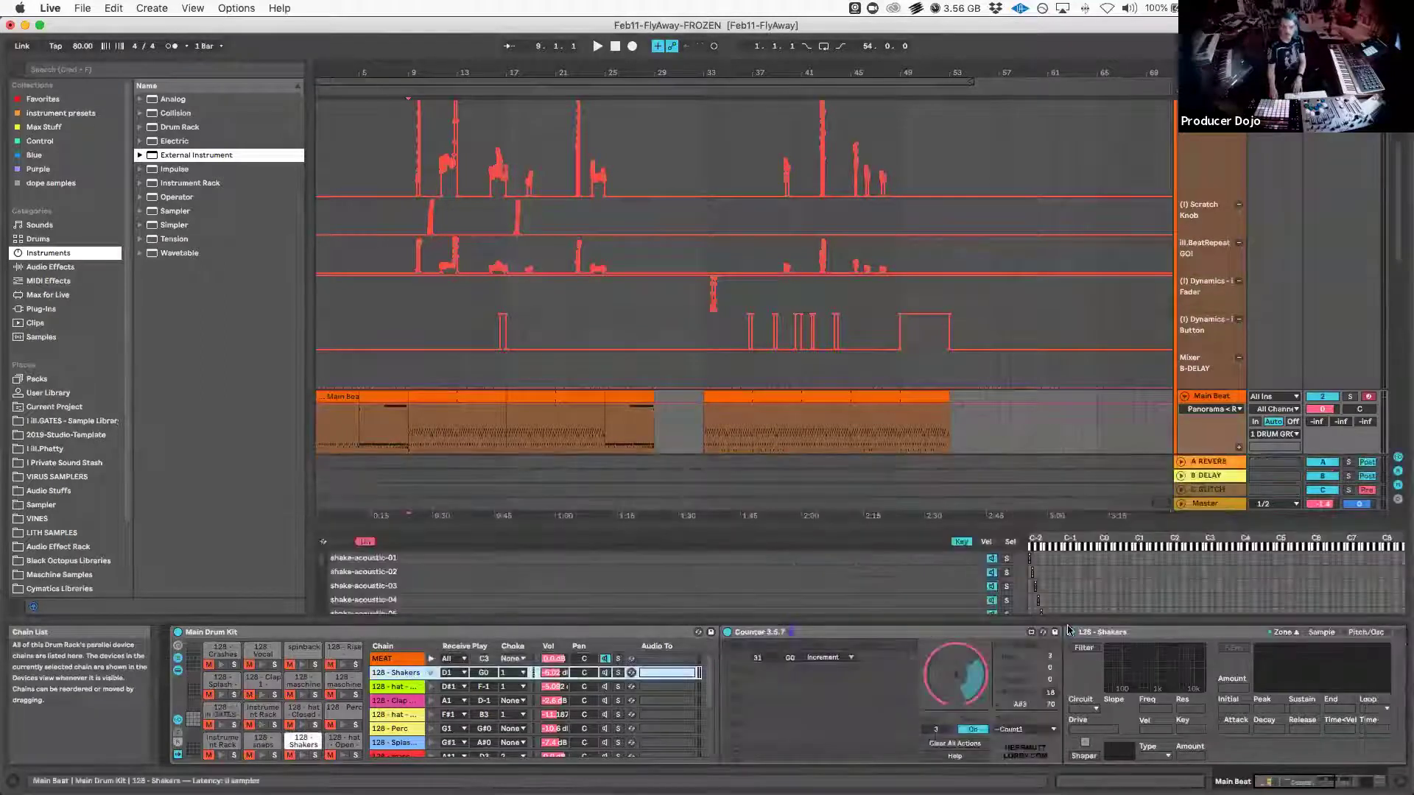
key(Down)
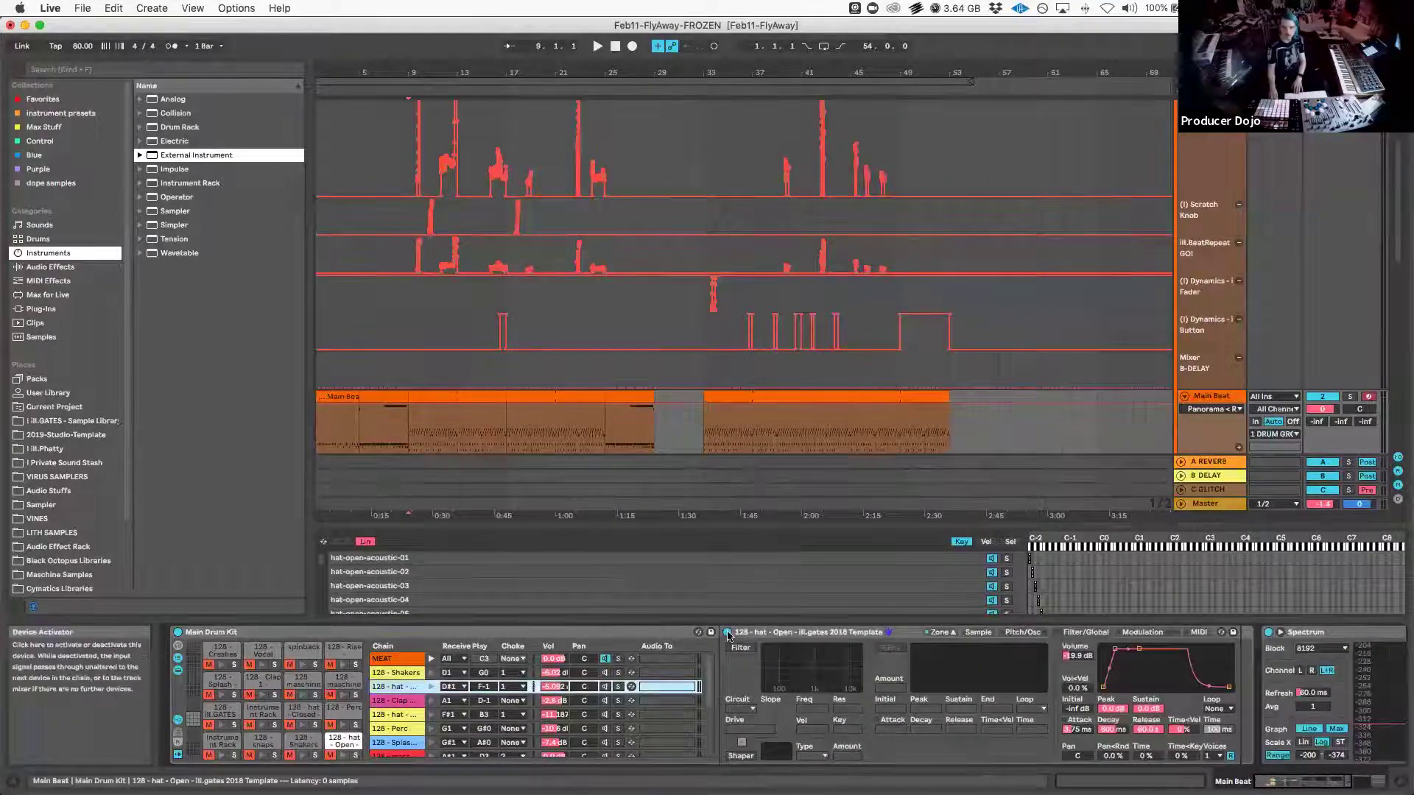
key(Down)
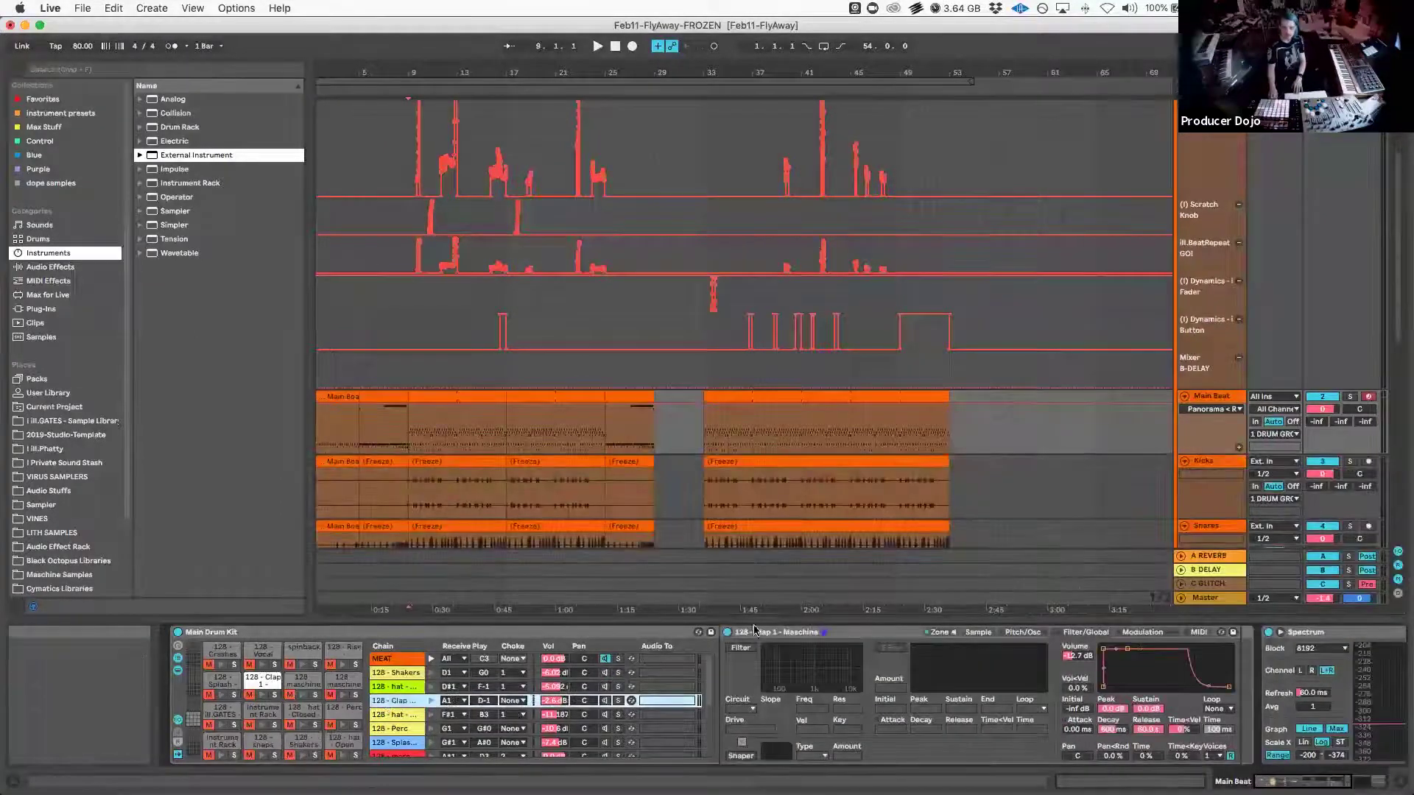
click(398, 714)
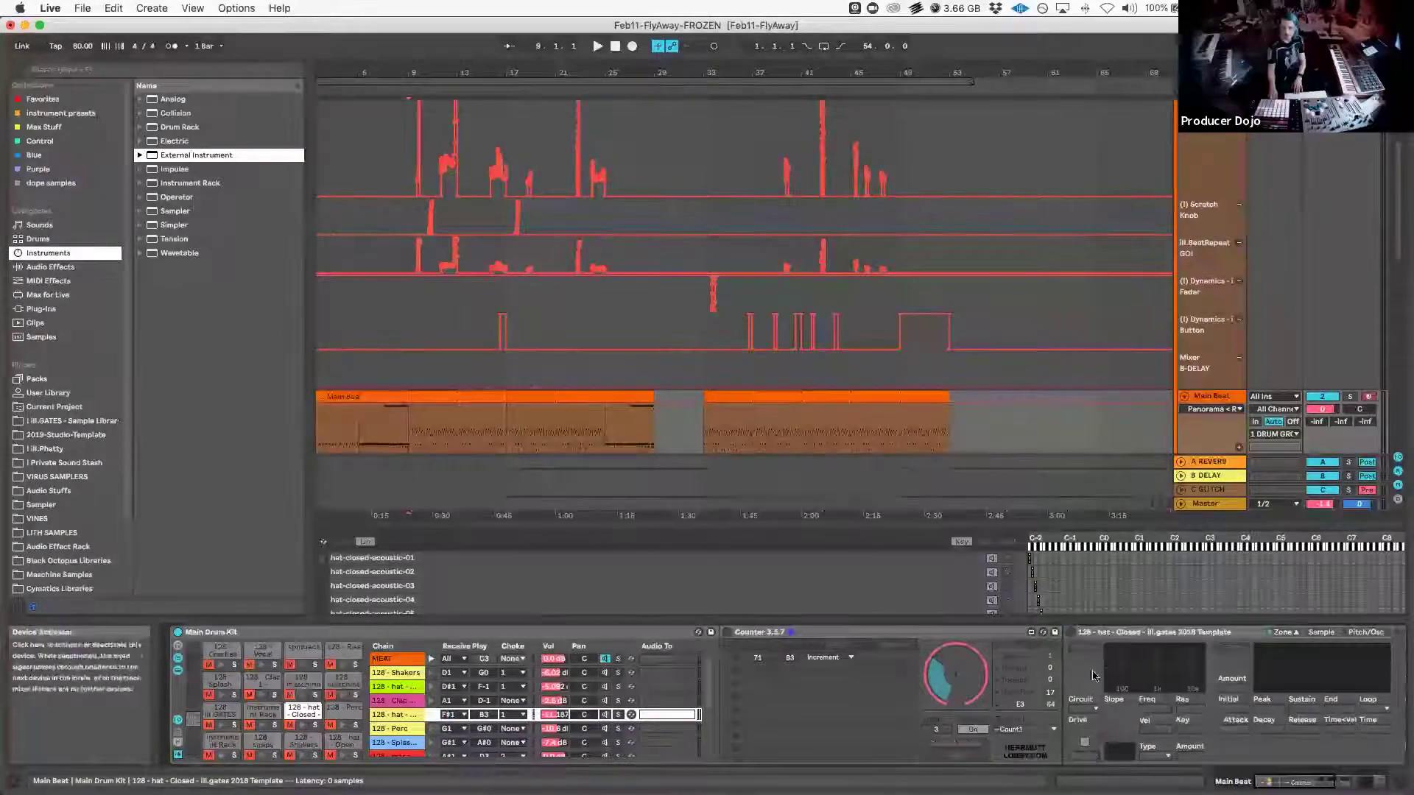
scroll(1093, 675, right, 10)
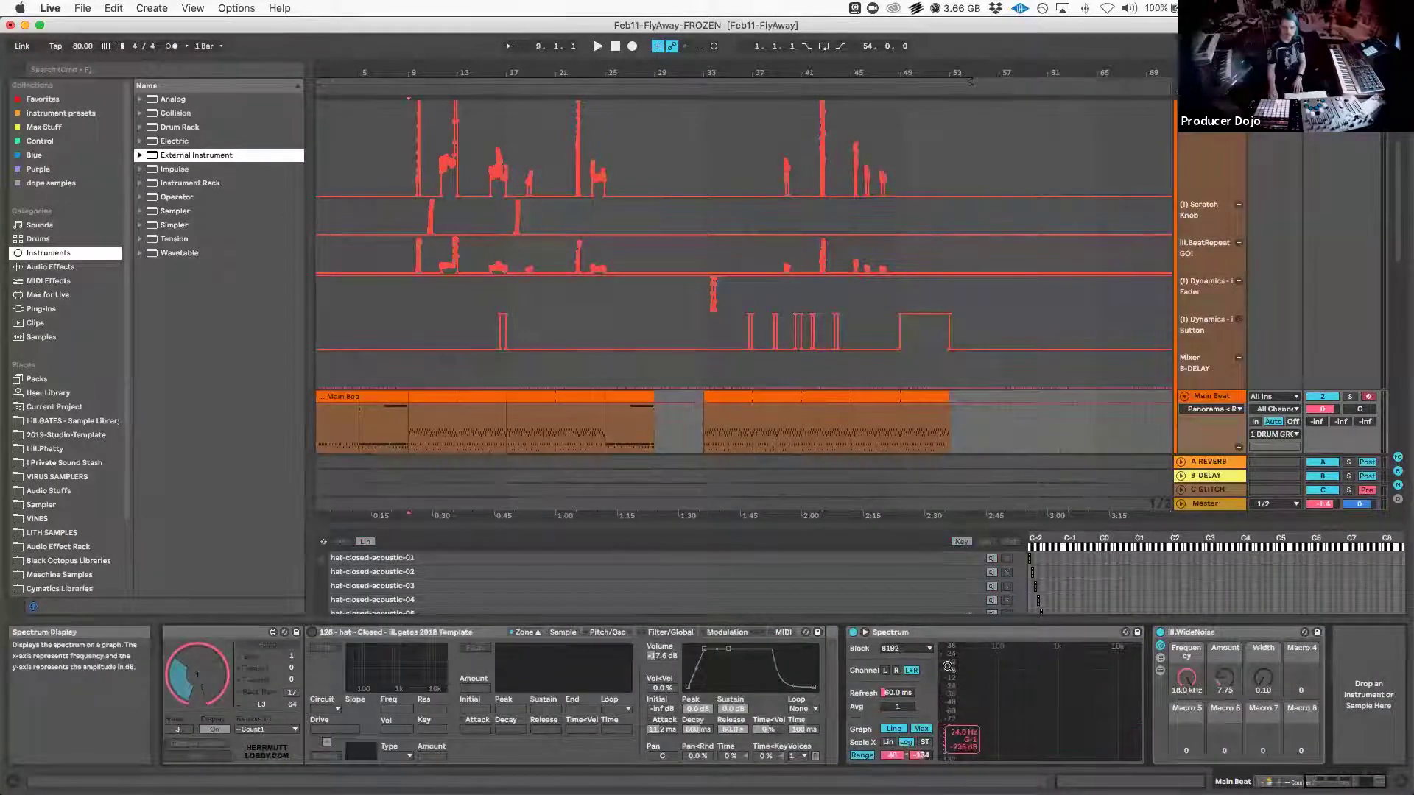
Switch off the samplers in the 128 - Perc and 128 - Splash chains of the Main Drum Kit
scroll(948, 666, left, 10)
click(397, 729)
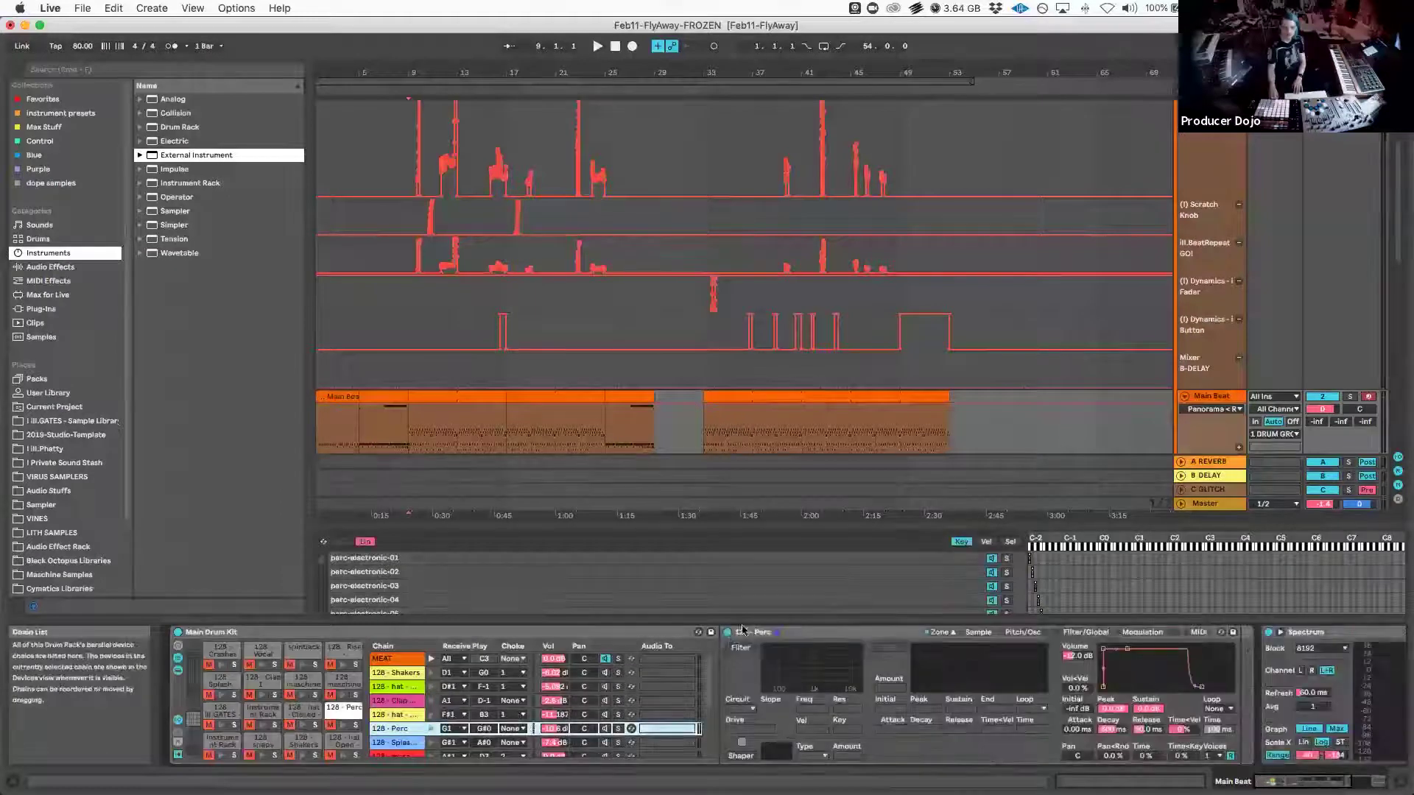
click(392, 744)
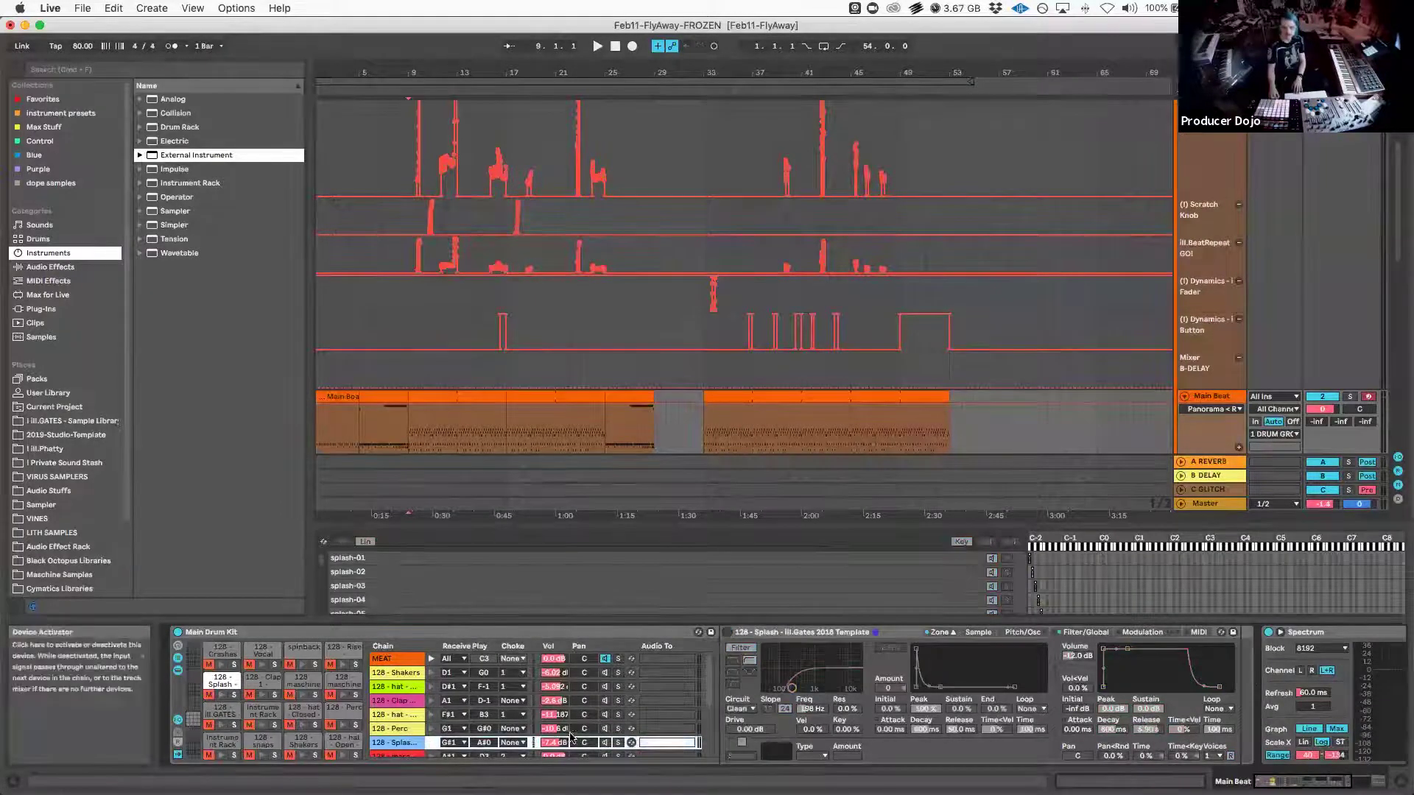
Switch off the instruments in the Main Drum Kit's two maschine short fx chains and its Vocal, Crashes, spinback and Rise chains
scroll(401, 701, down, 5)
click(392, 664)
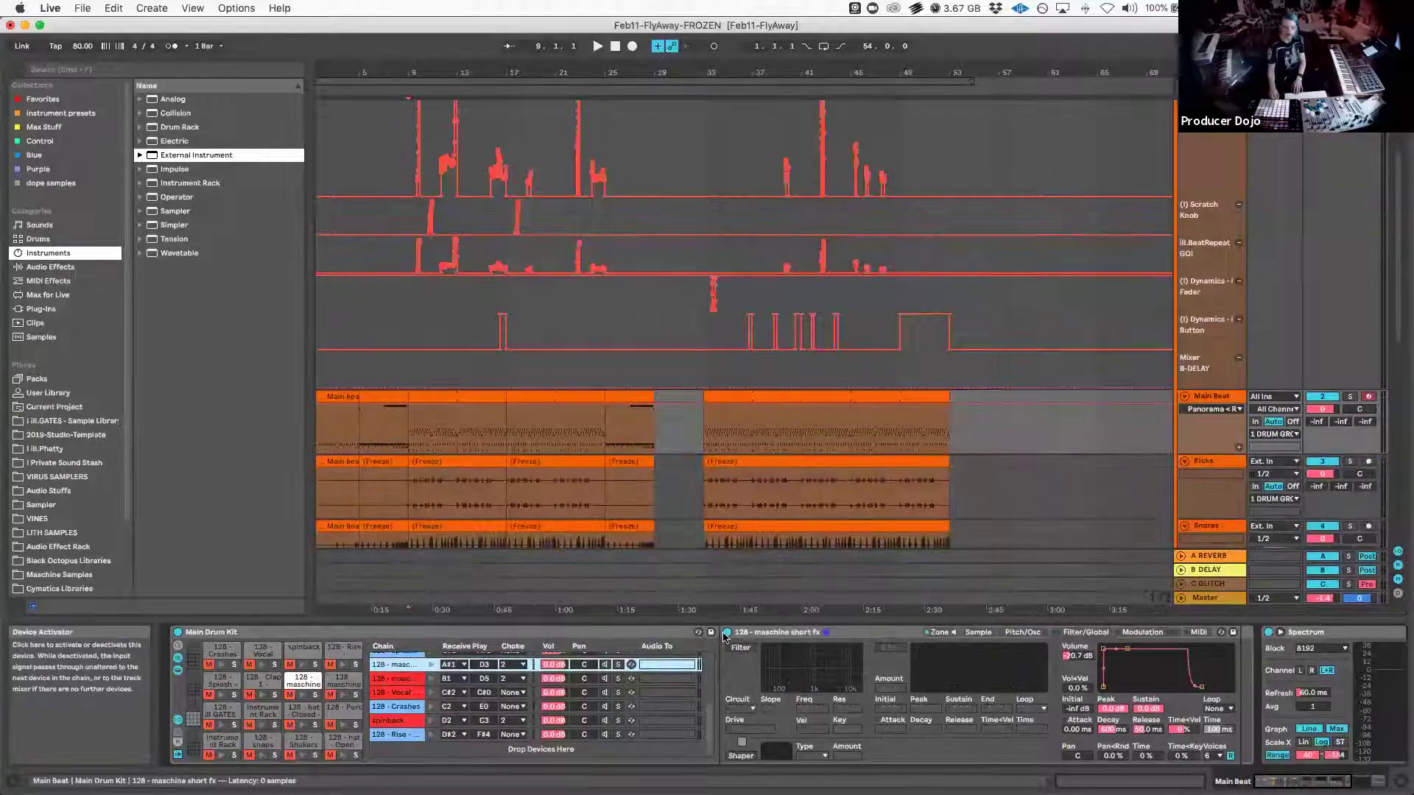
key(Down)
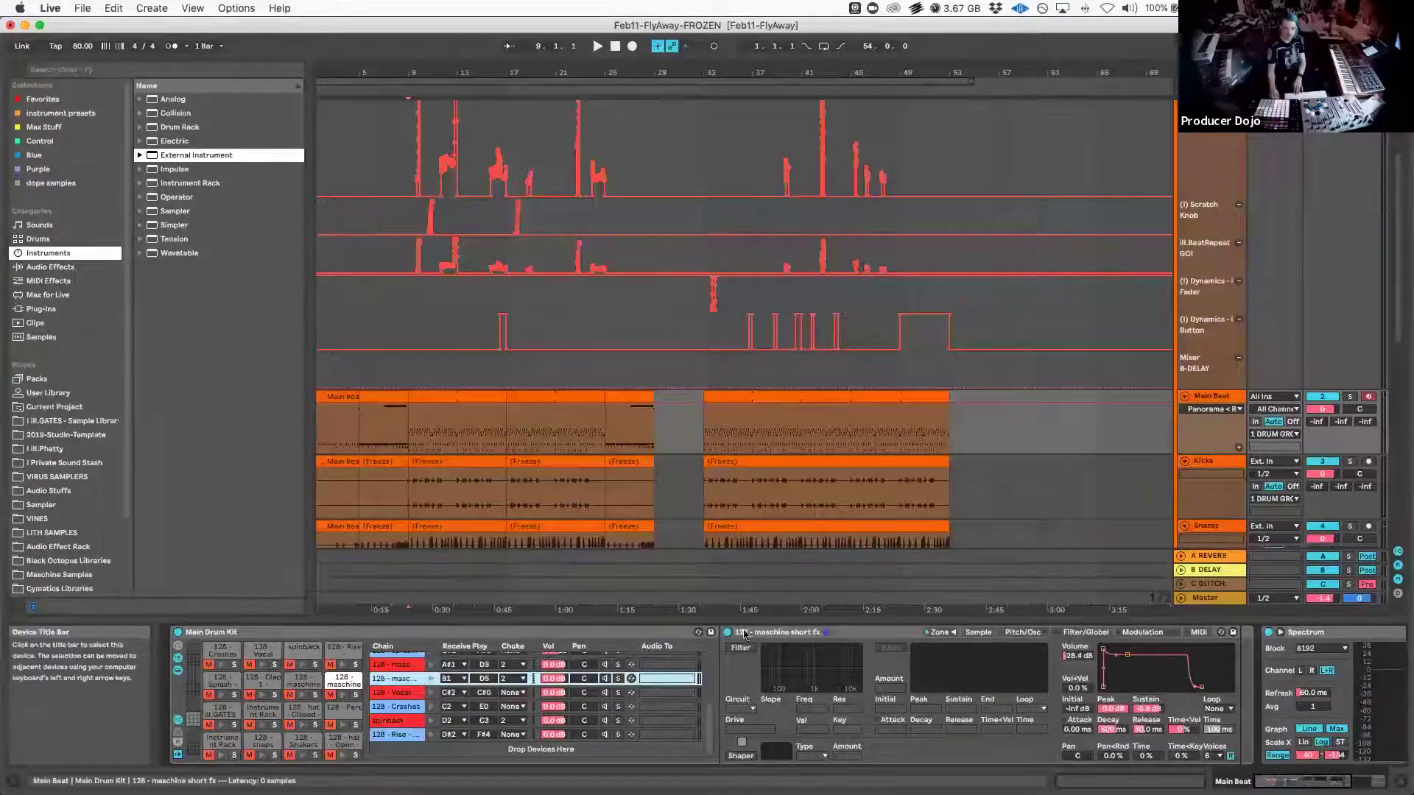
key(Down)
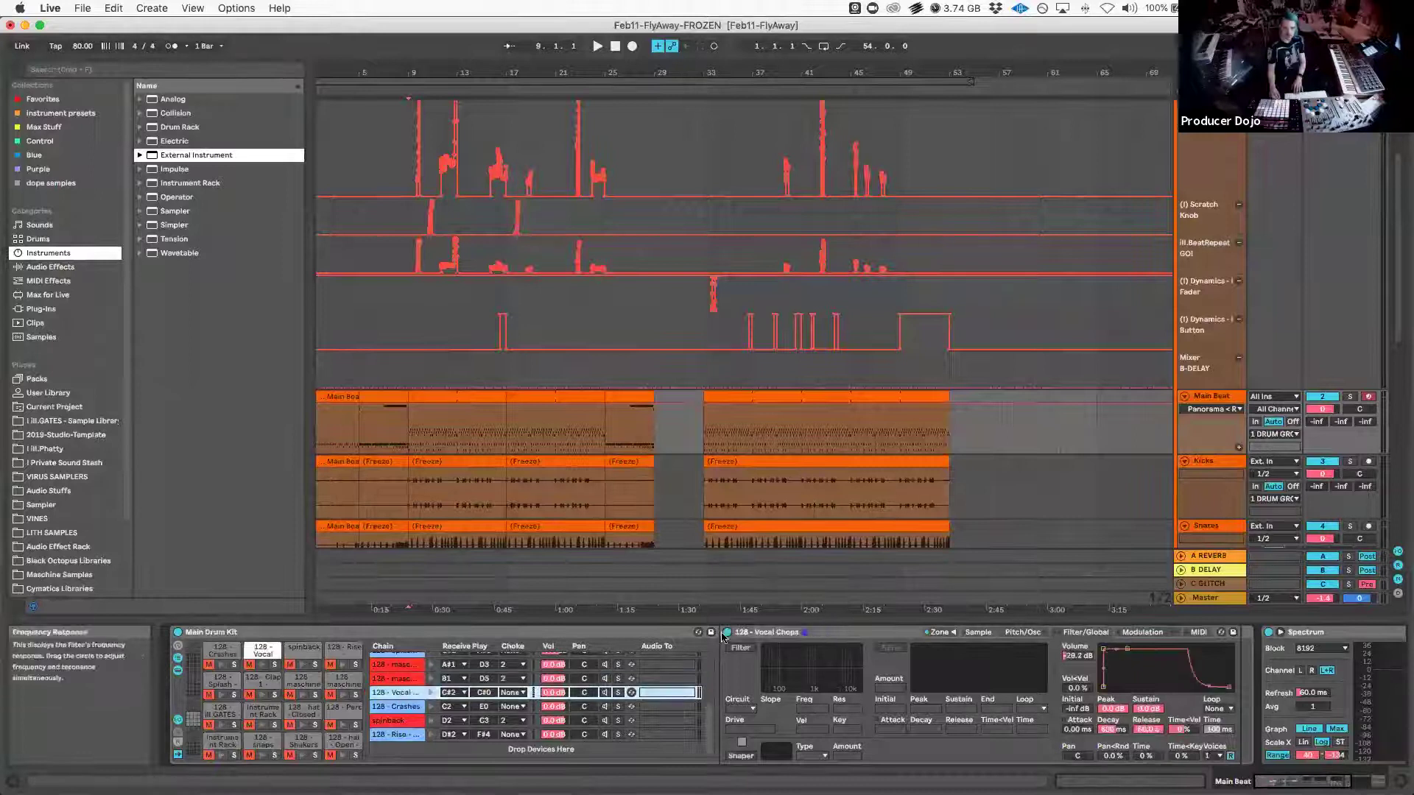
click(479, 704)
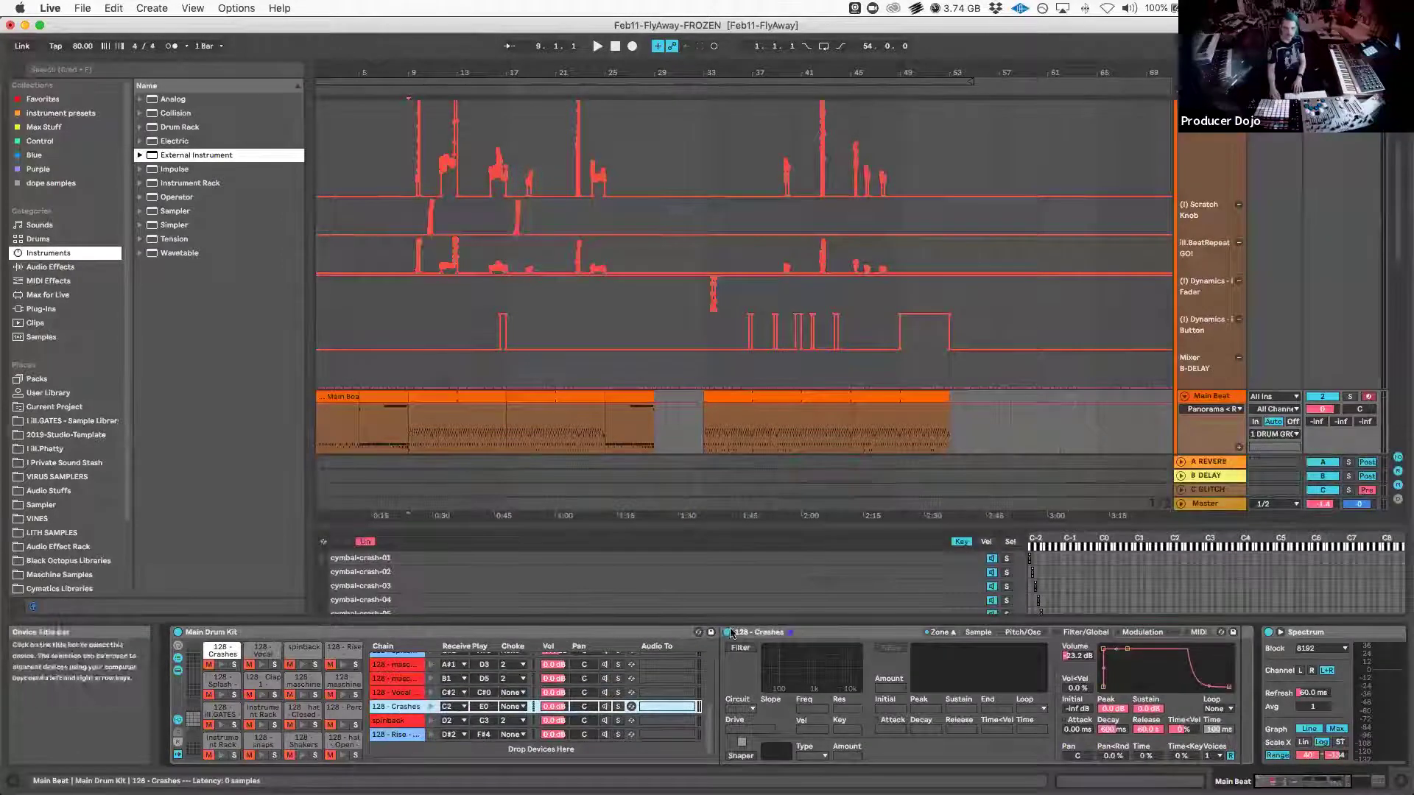
click(486, 719)
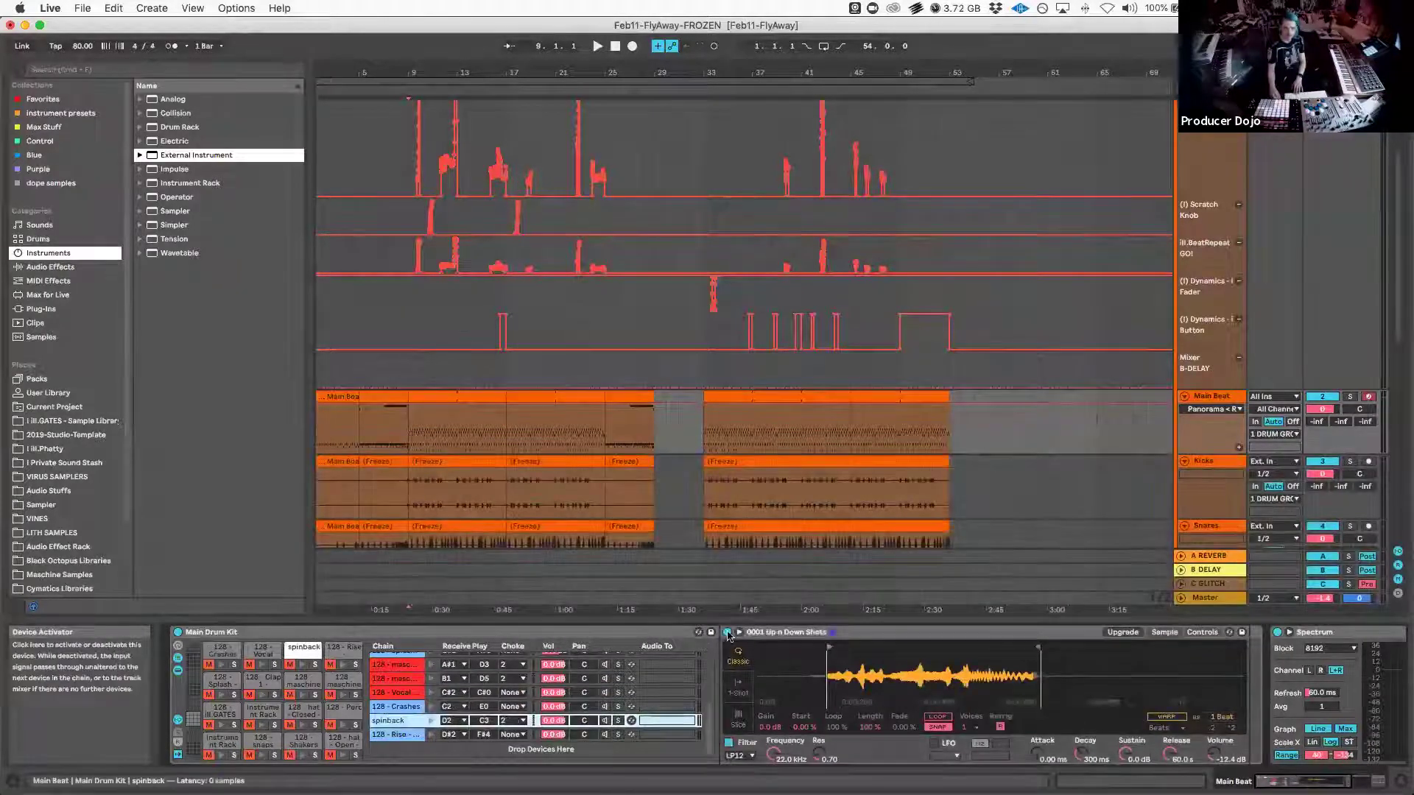
click(415, 737)
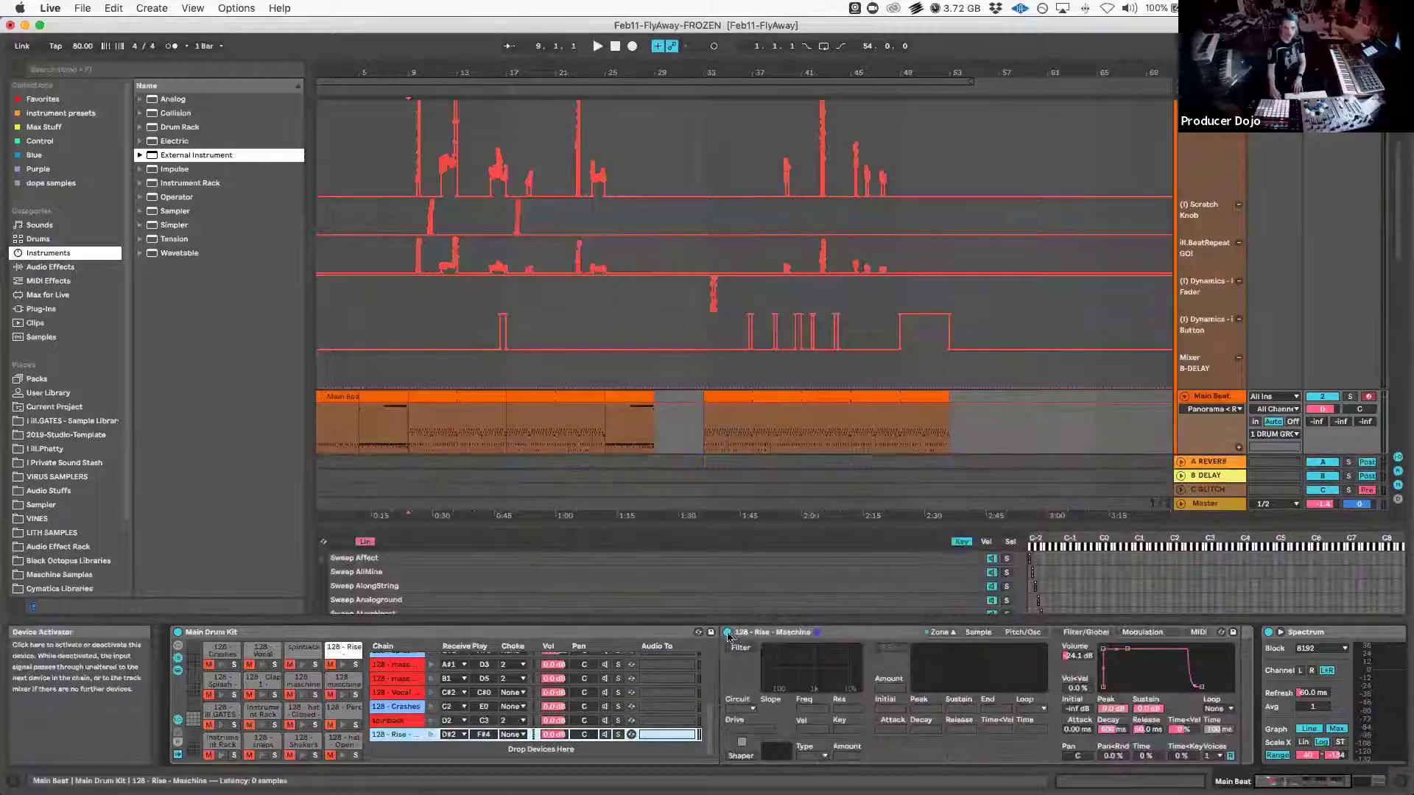
Open the External Instrument chain of the first Instrument Rack nested in the MEAT chain's Drum Rack
scroll(506, 718, up, 4)
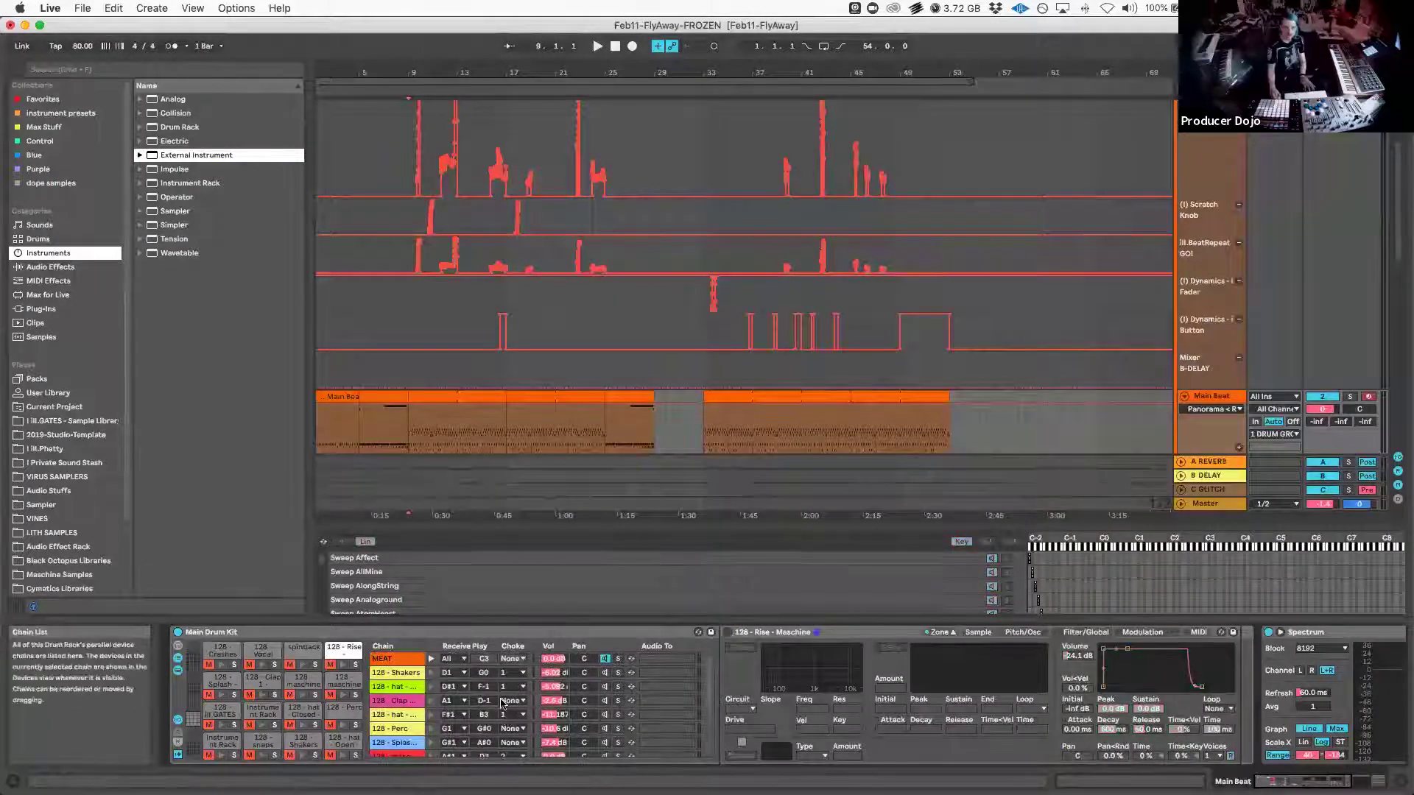
click(392, 659)
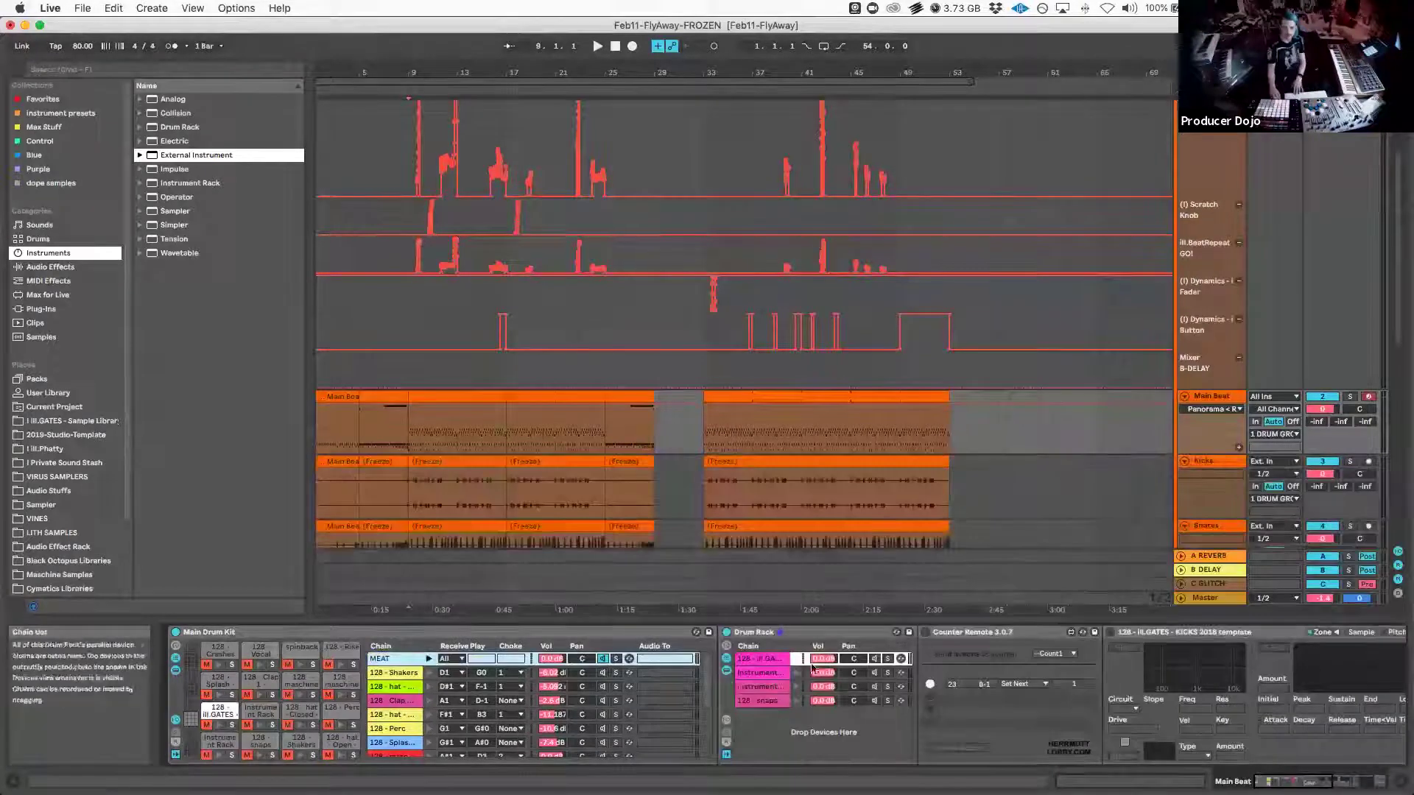
click(742, 686)
click(738, 672)
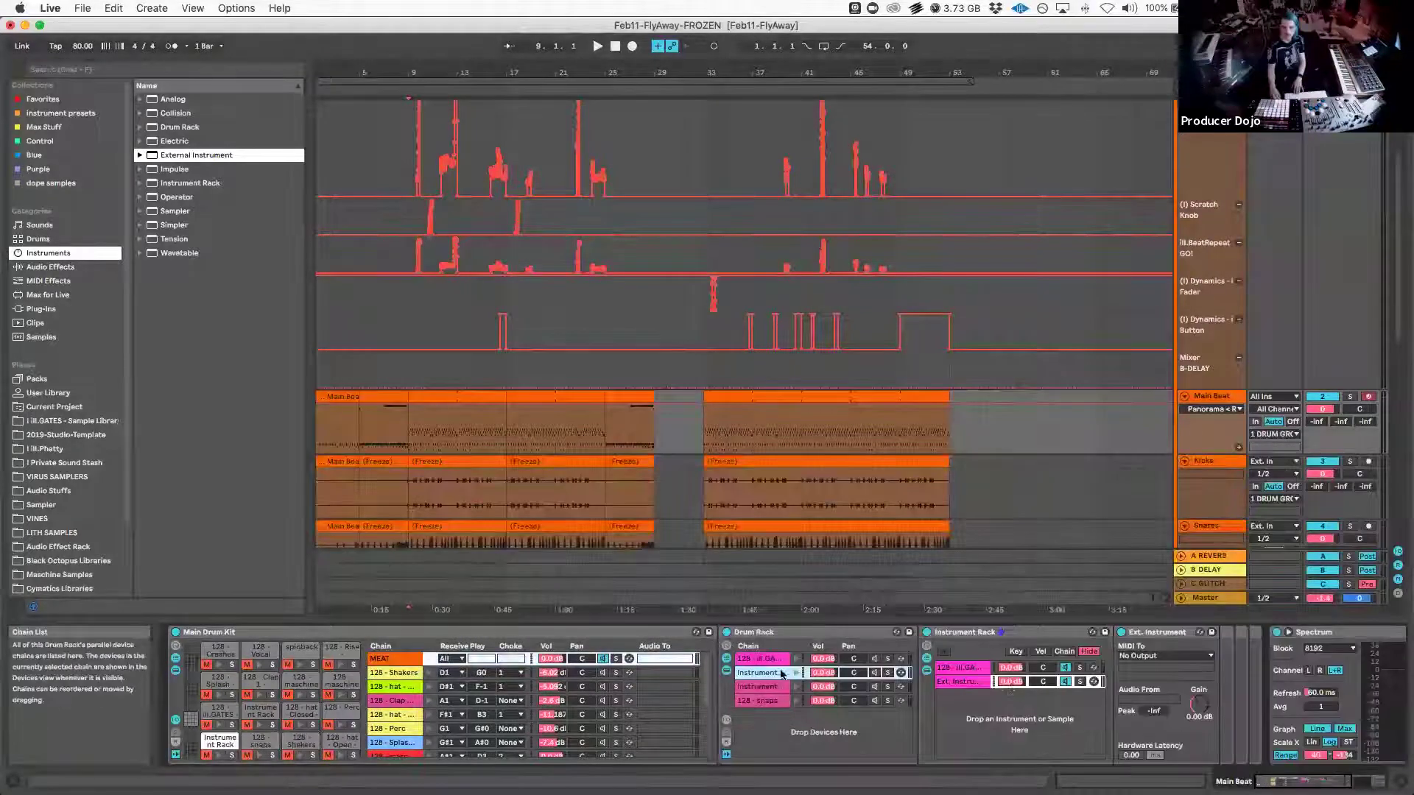
click(1007, 688)
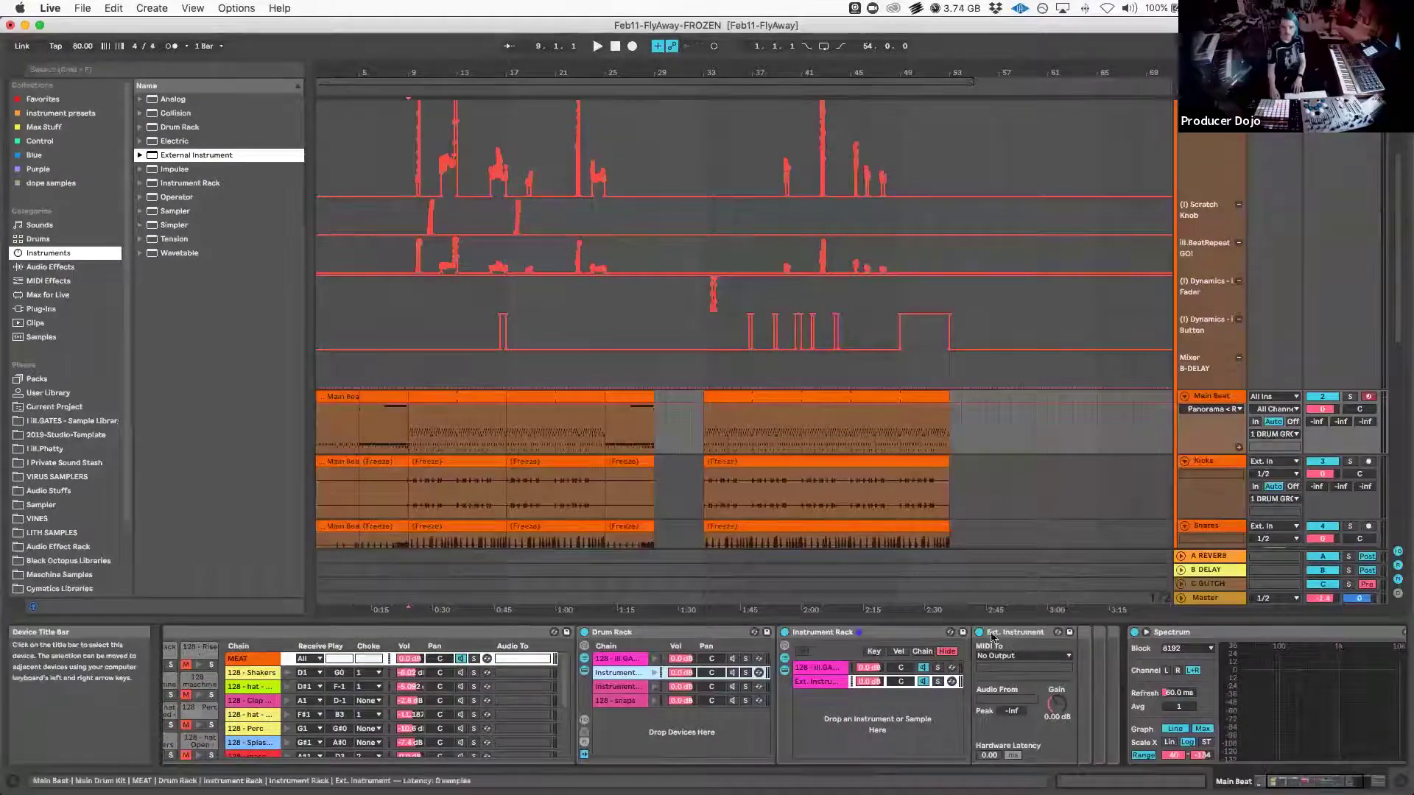